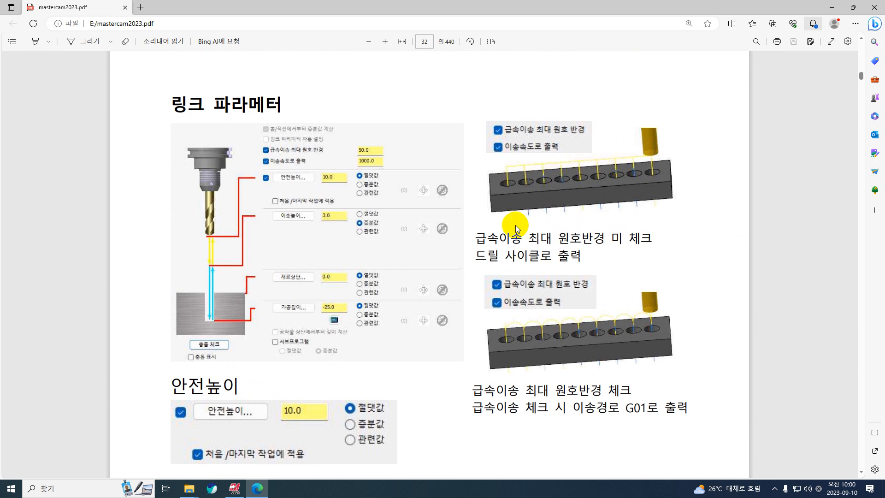
Skim the PDF manual's link parameter page, switch to Mastercam and open the existing drill operation's parameters
scroll(516, 225, down, 2)
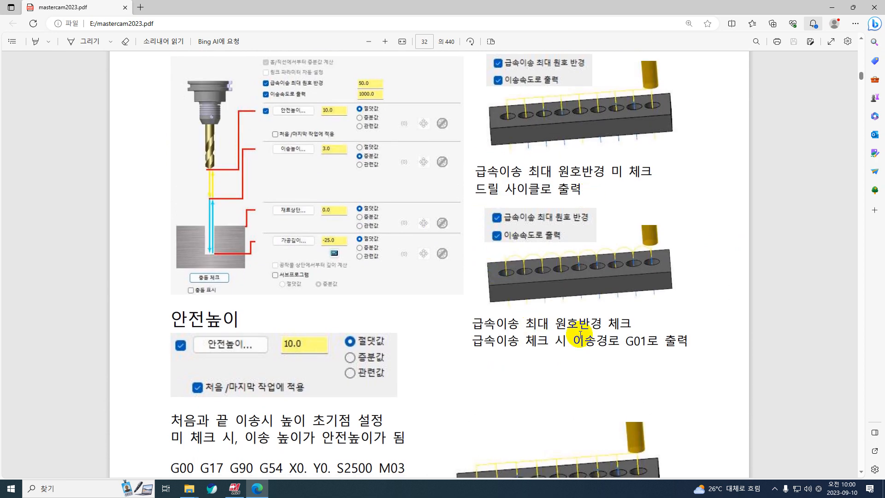
scroll(501, 331, down, 4)
scroll(233, 302, down, 15)
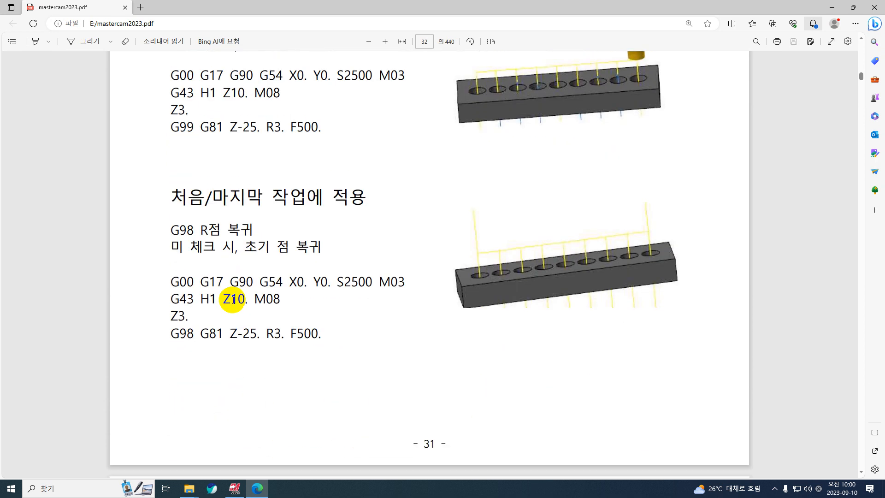
scroll(230, 300, up, 20)
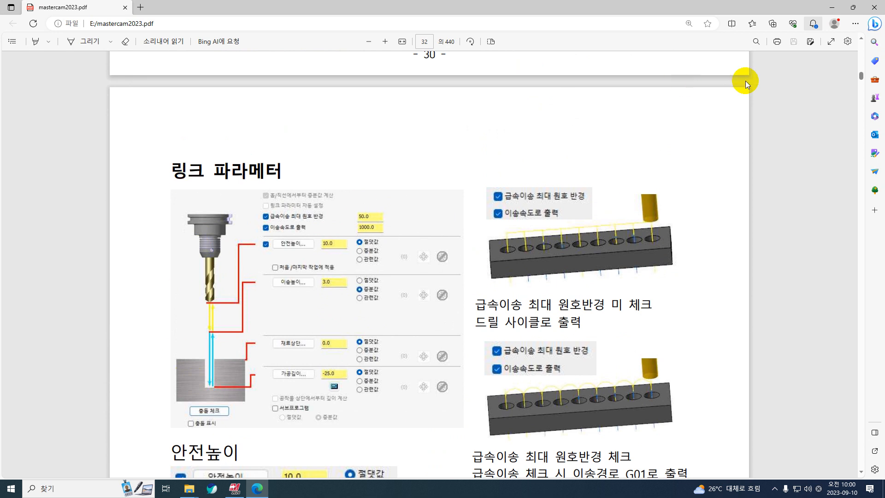
click(832, 7)
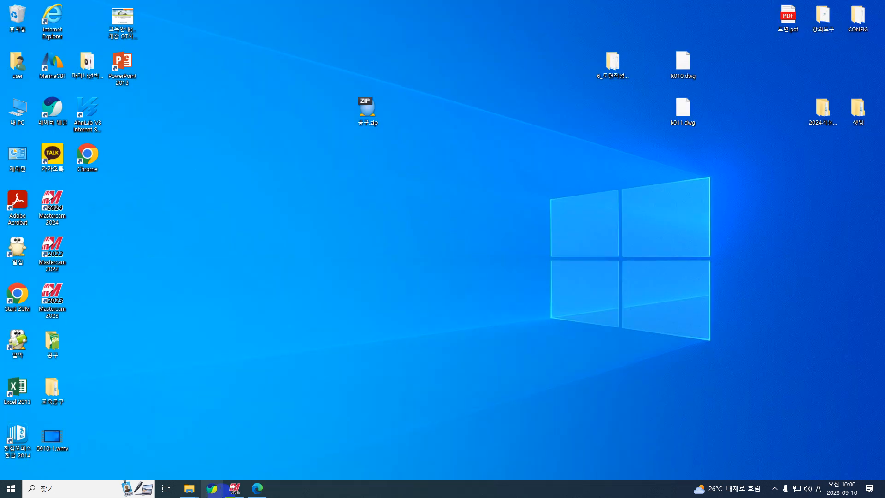
click(235, 488)
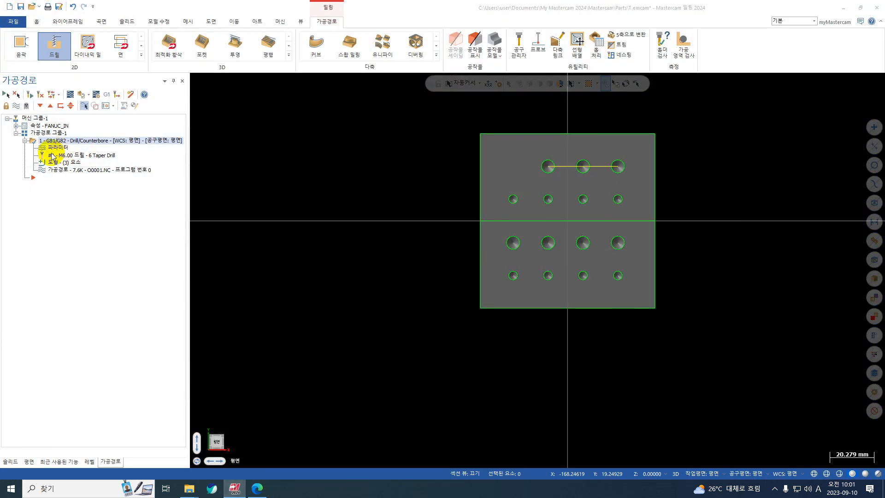
click(51, 147)
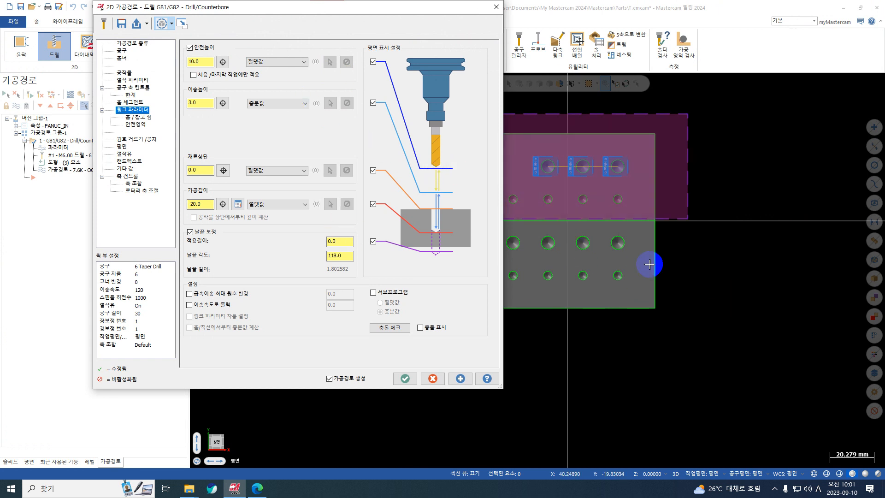
Enable feed-rate output at 100 and a maximum rapid arc radius of 100 for the drill operation, and regenerate its toolpath
scroll(649, 264, down, 2)
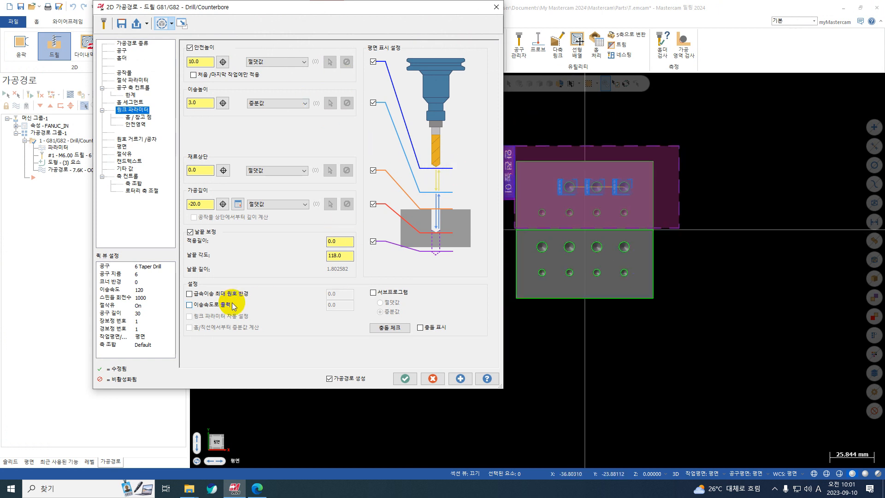
key(ctrl+1)
click(217, 298)
mouse_move(164, 281)
mouse_down()
mouse_move(336, 322)
mouse_move(353, 283)
mouse_up()
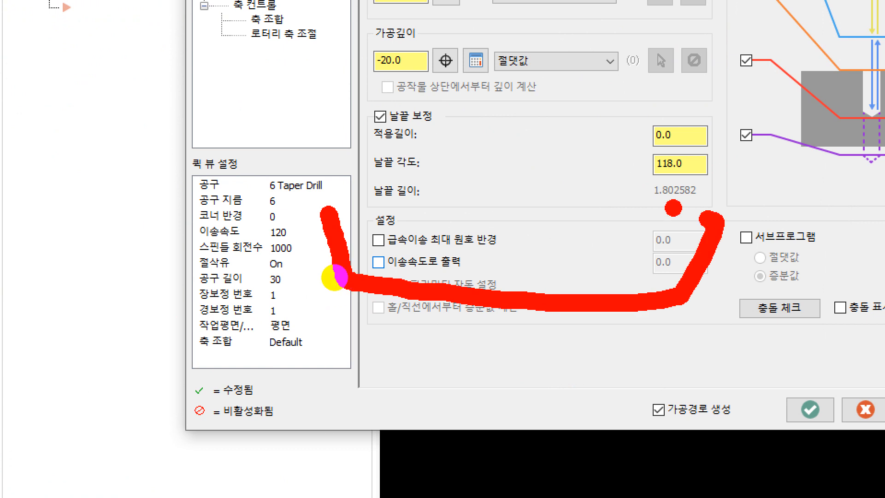
key(Escape)
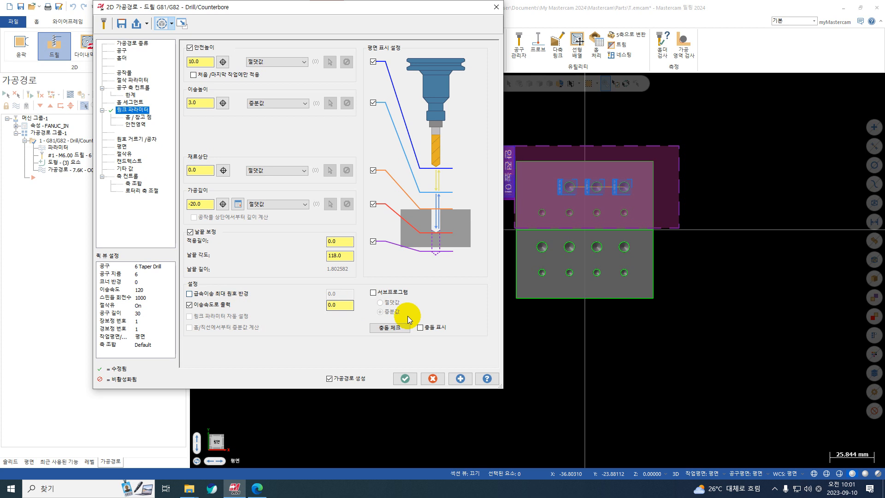
drag(347, 309, 318, 311)
text(100)
click(231, 294)
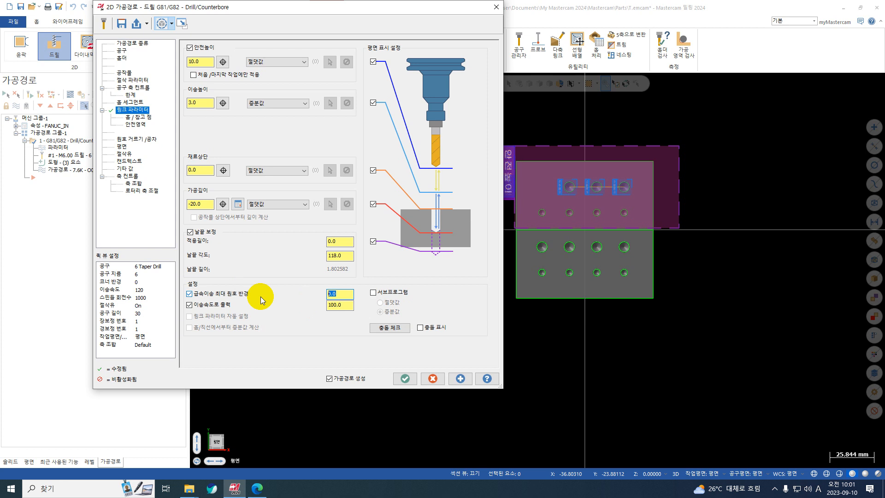
text(100)
key(Return)
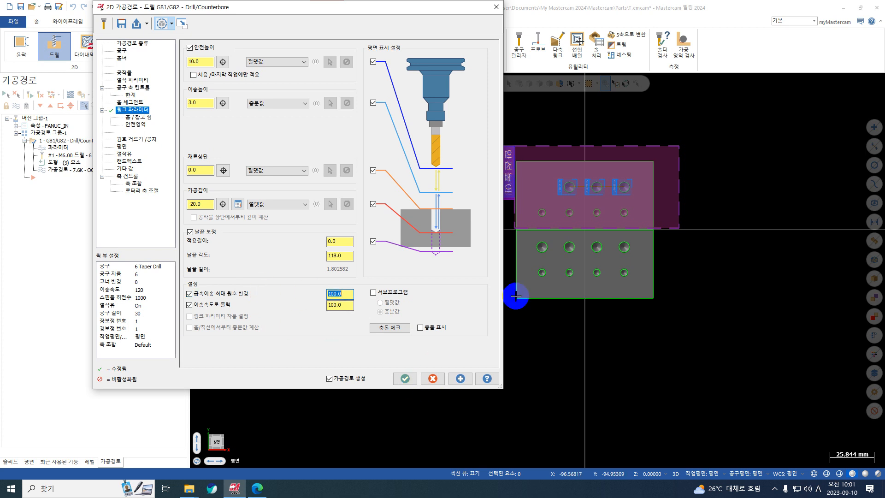
click(405, 378)
Backplot the drill toolpath over the three upper holes to check its arced moves between holes
middle_drag(408, 379, 664, 149)
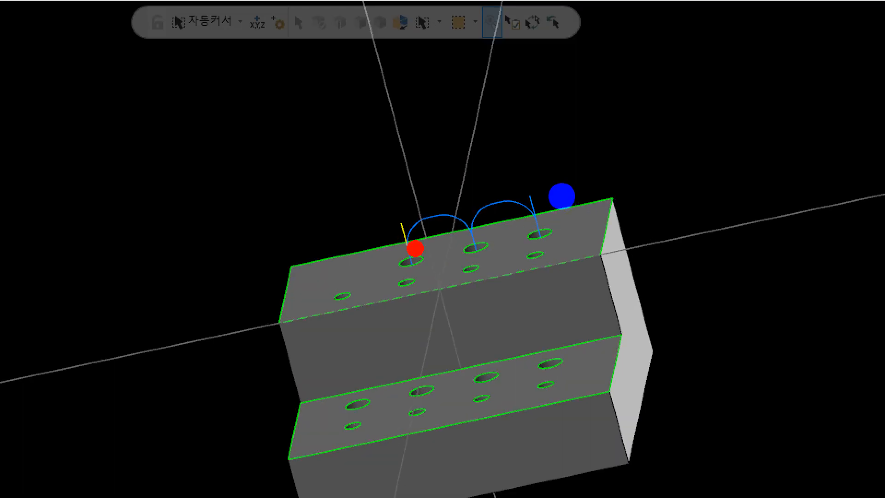
mouse_move(561, 195)
mouse_down()
mouse_move(571, 174)
mouse_move(588, 187)
mouse_move(618, 172)
mouse_move(609, 175)
mouse_up()
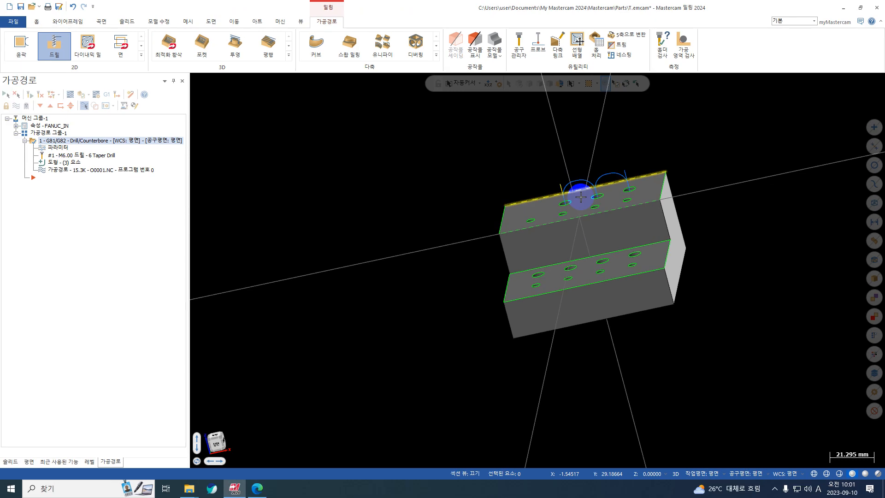
click(72, 93)
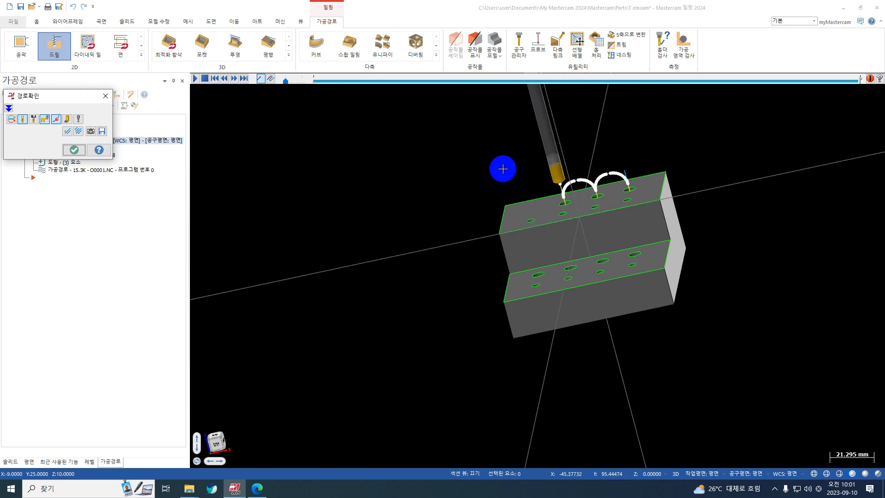
key(Escape)
Post-process the drill operation to an NC file, overwriting O0001.NC
click(109, 94)
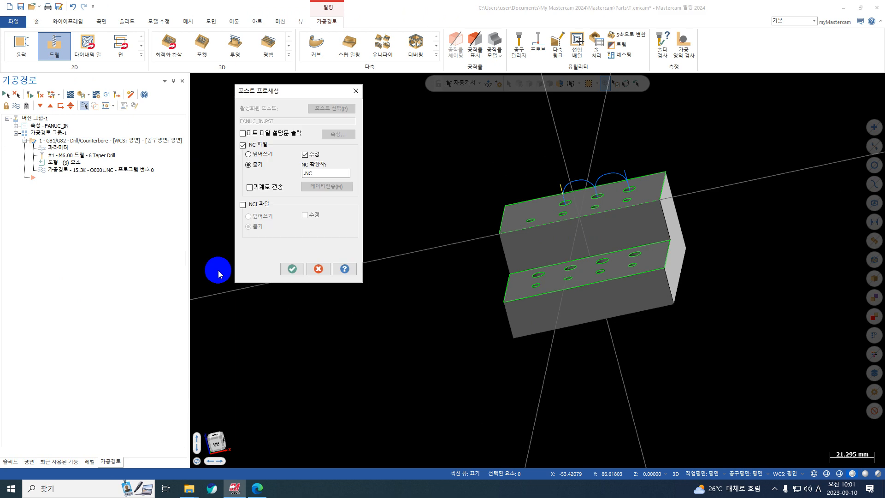
click(293, 271)
key(Return)
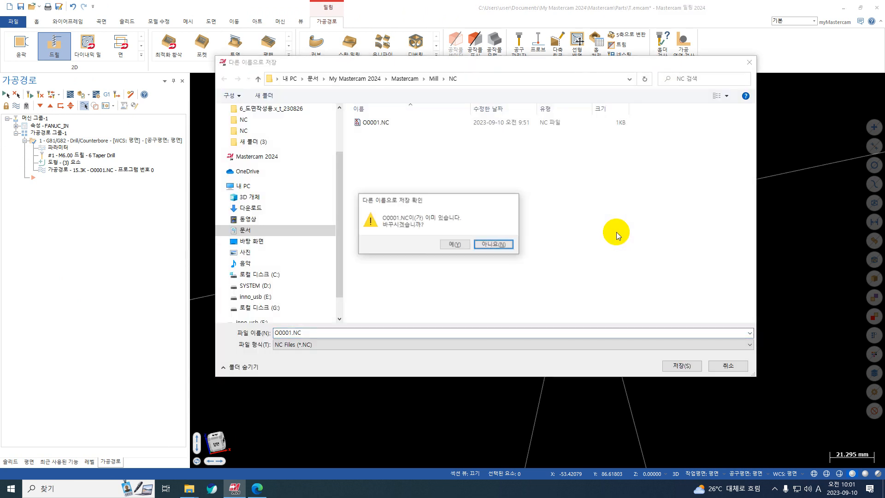
click(470, 243)
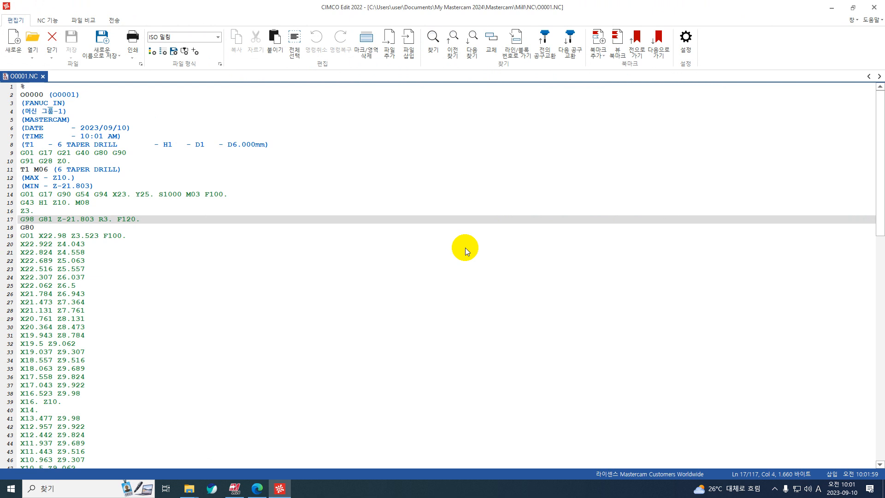
Review the drill cycles and the G01 moves between holes in the posted code, and close the editor
scroll(47, 251, down, 3)
scroll(60, 223, up, 2)
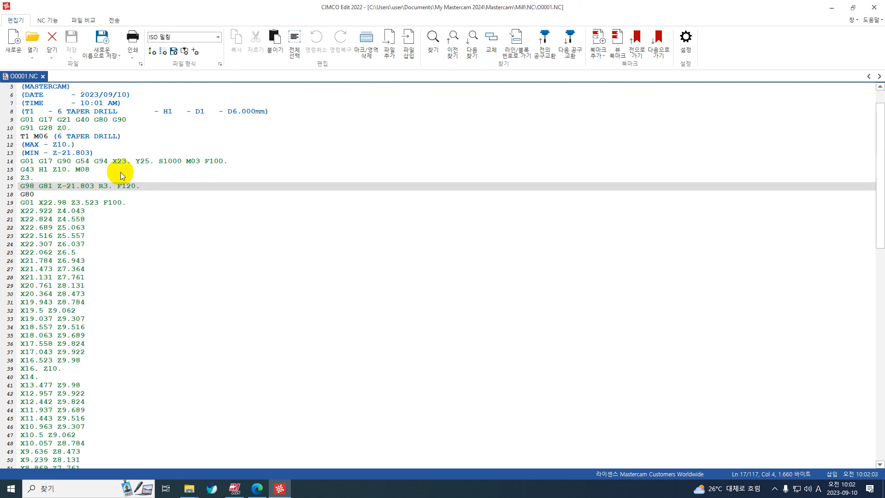
scroll(49, 211, down, 3)
scroll(49, 211, down, 13)
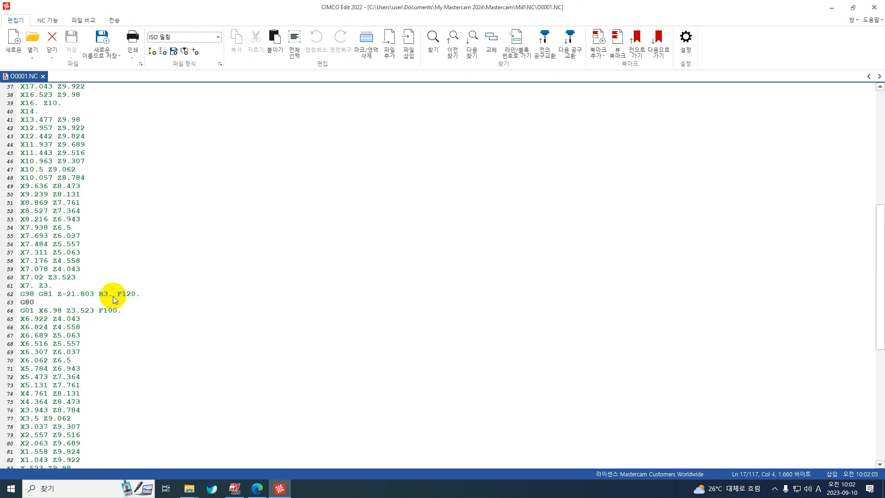
scroll(54, 304, down, 6)
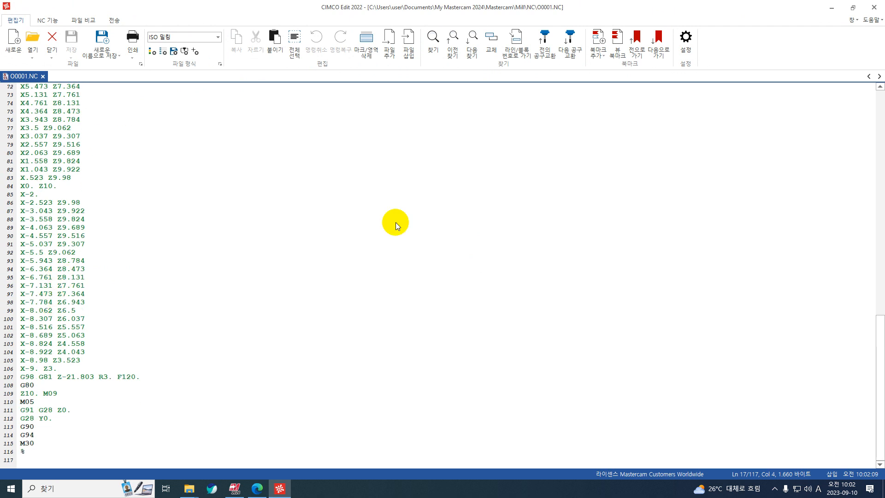
click(874, 7)
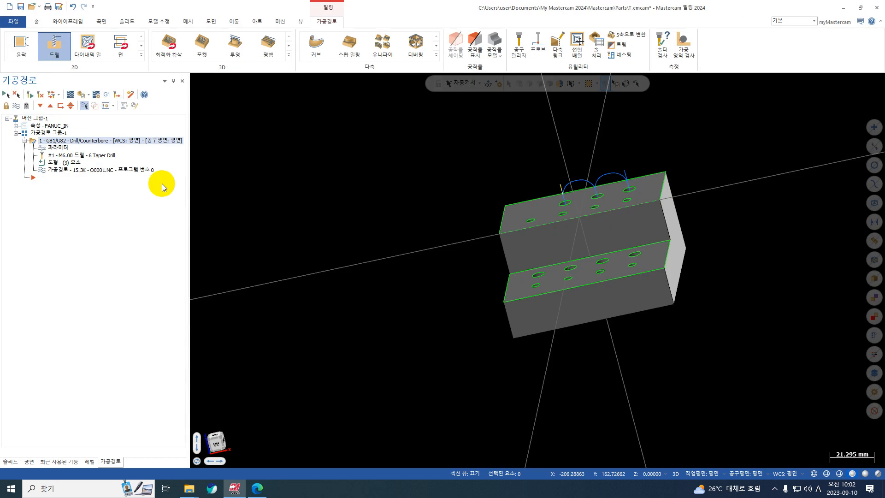
Turn off the maximum rapid arc radius and feed-rate output options in the drill operation's link parameters
click(58, 148)
click(200, 305)
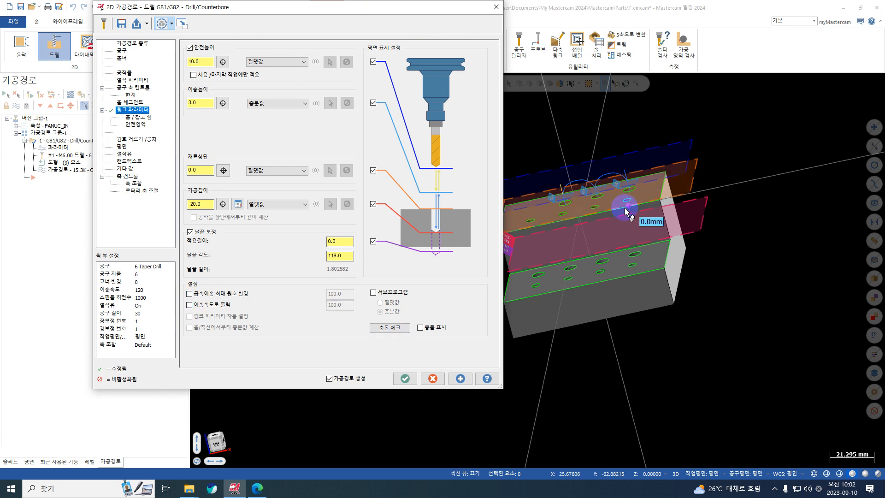
middle_drag(625, 209, 715, 179)
scroll(656, 190, up, 3)
middle_drag(650, 221, 749, 217)
scroll(748, 217, down, 3)
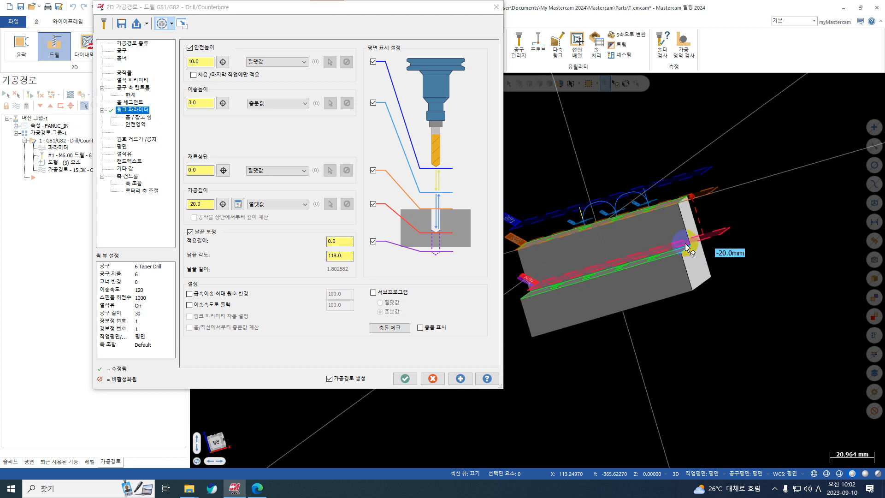
middle_drag(685, 243, 789, 251)
scroll(692, 272, down, 2)
scroll(555, 290, up, 2)
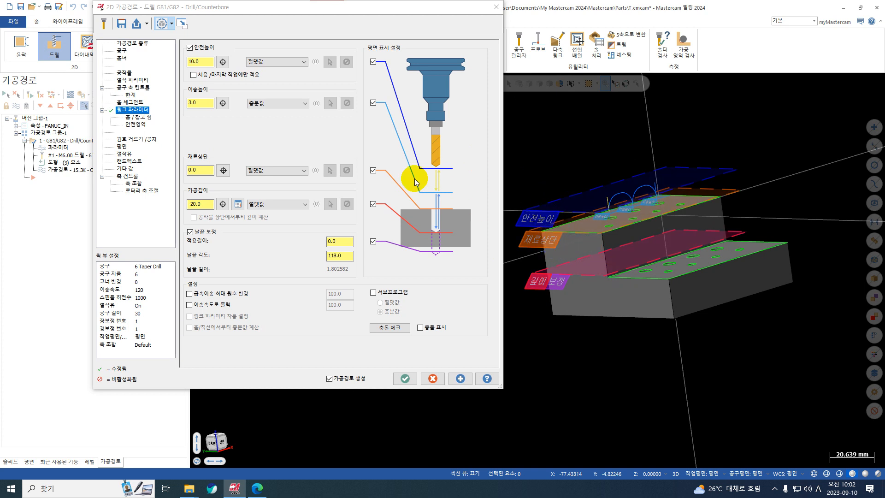
Compare the clearance, feed height and tip compensation planes by toggling their preview, and regenerate the drill toolpath
click(373, 64)
click(373, 63)
click(372, 62)
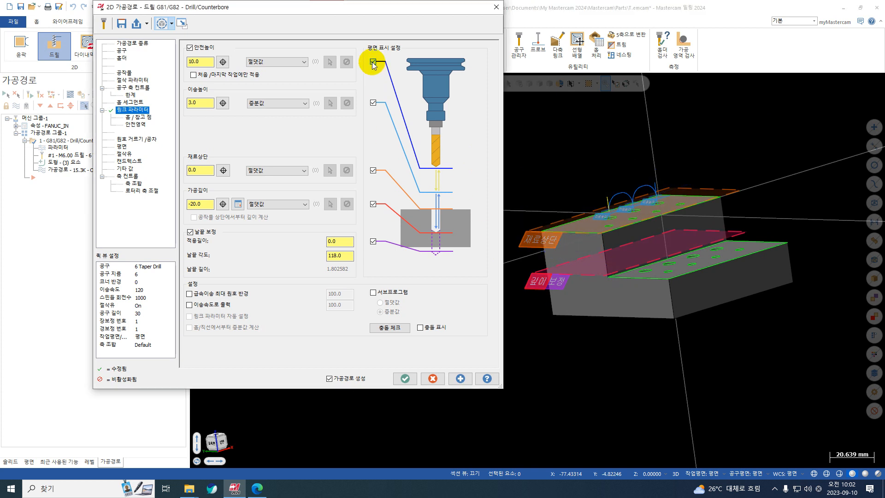
click(372, 62)
click(373, 62)
click(373, 62)
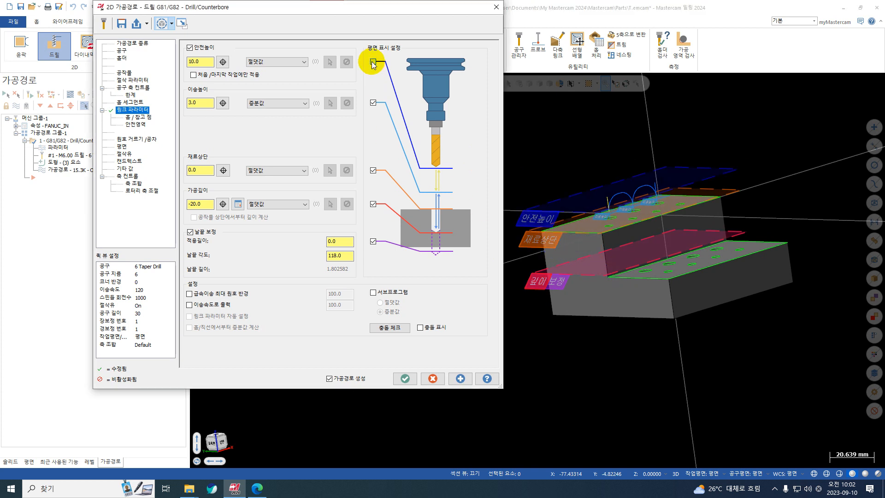
click(374, 104)
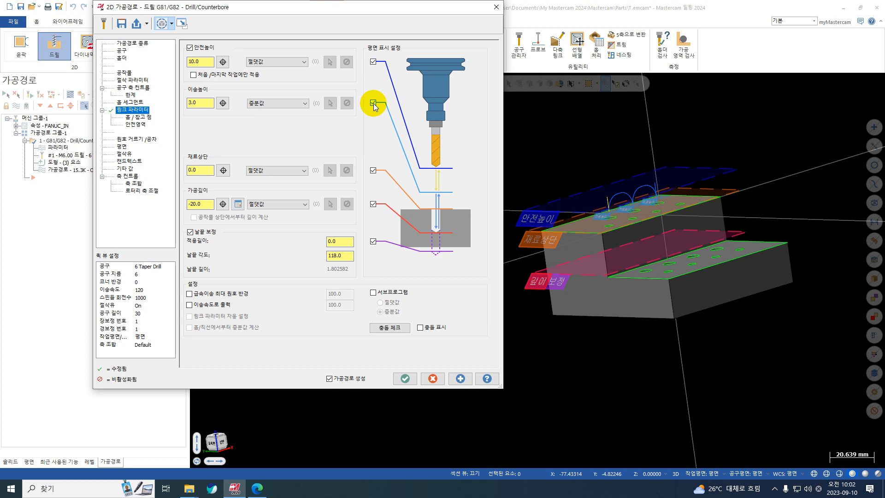
scroll(616, 215, up, 5)
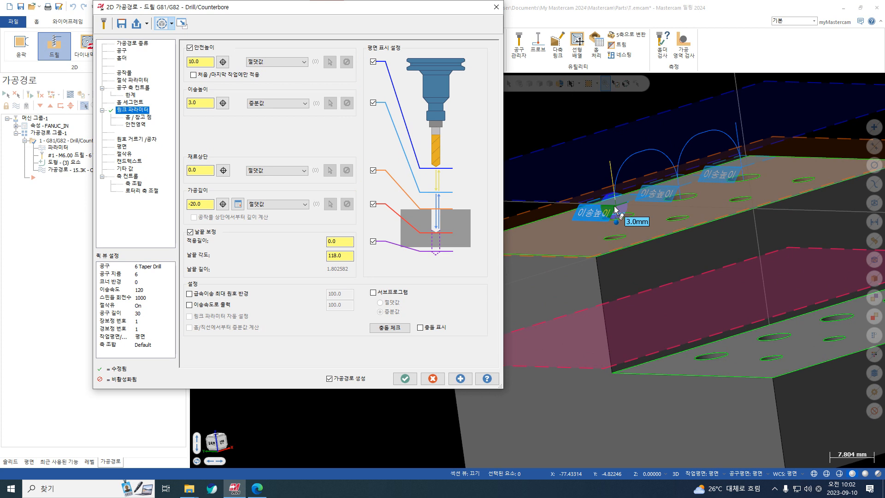
scroll(614, 205, down, 2)
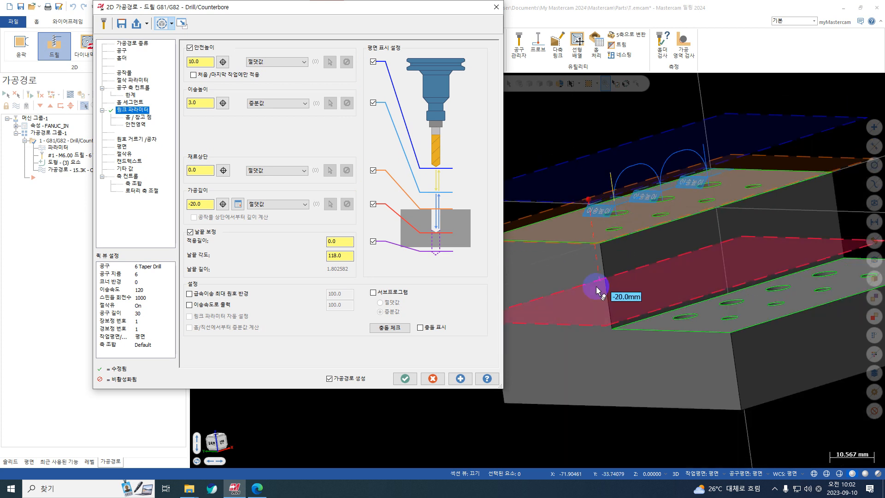
click(373, 241)
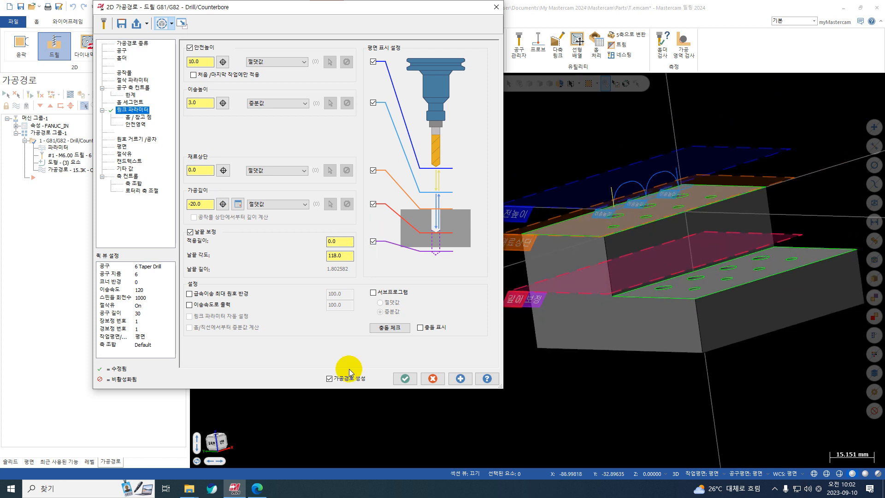
click(400, 378)
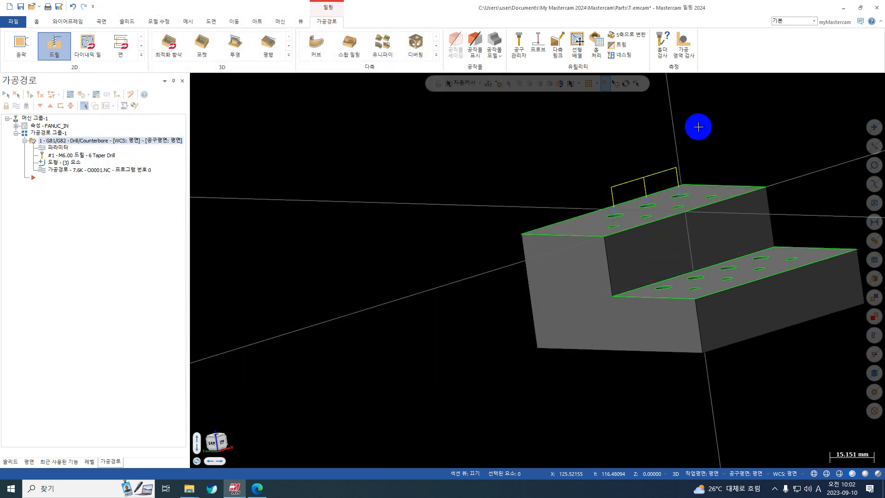
Start a new drill toolpath and select the four larger holes on the lower step using an arc mask
right_click(697, 126)
click(730, 173)
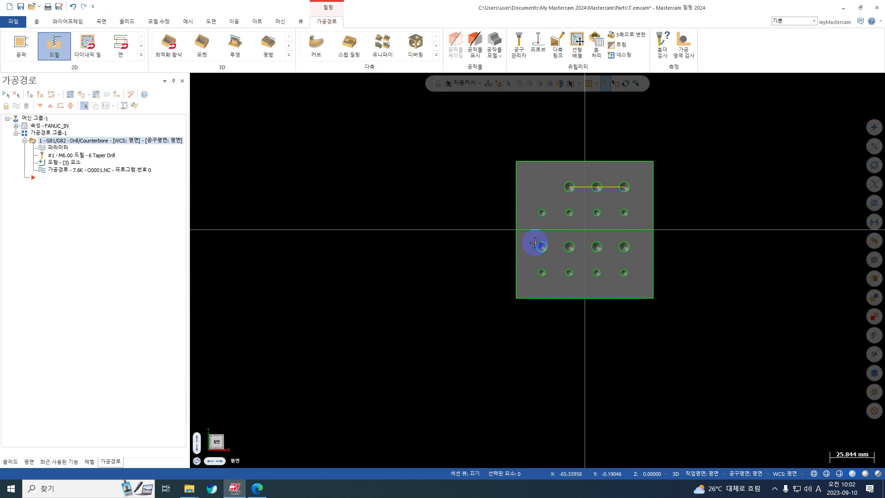
scroll(534, 243, up, 3)
middle_drag(534, 252, 478, 202)
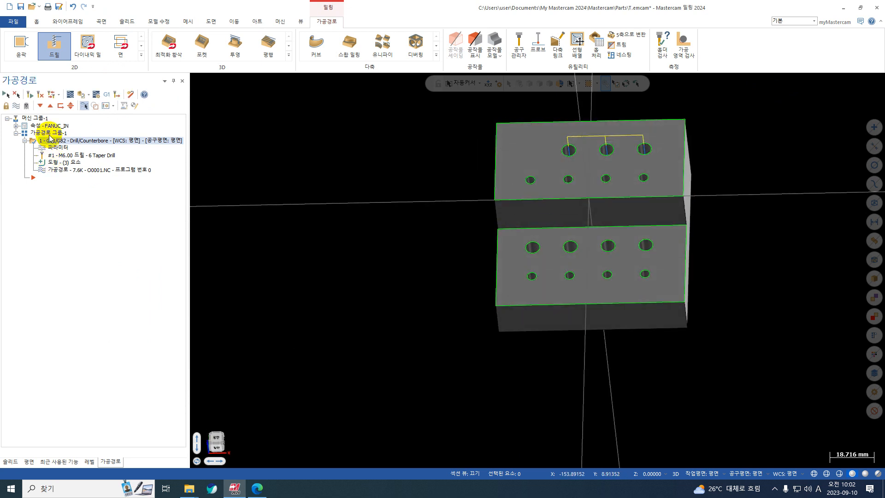
click(54, 52)
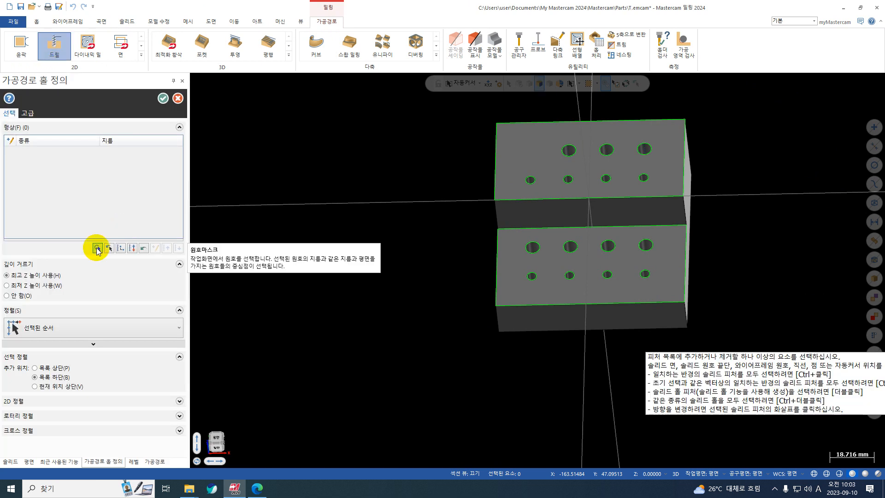
click(97, 249)
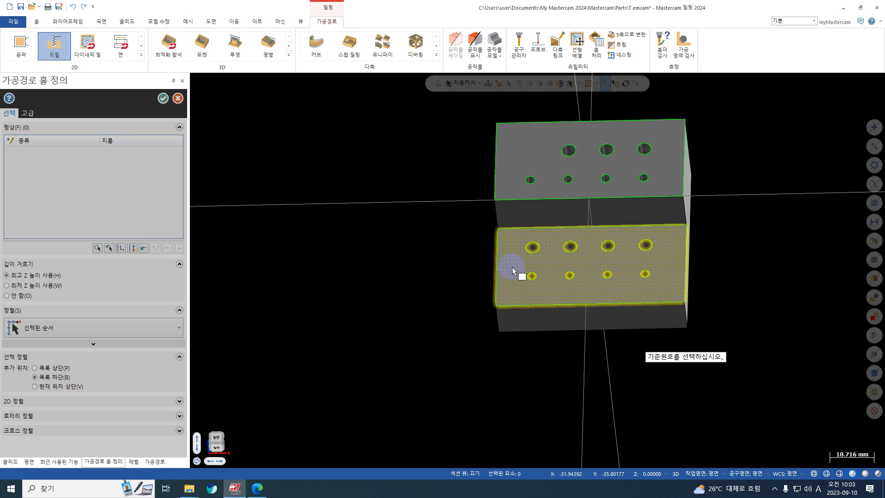
click(530, 247)
drag(753, 226, 474, 260)
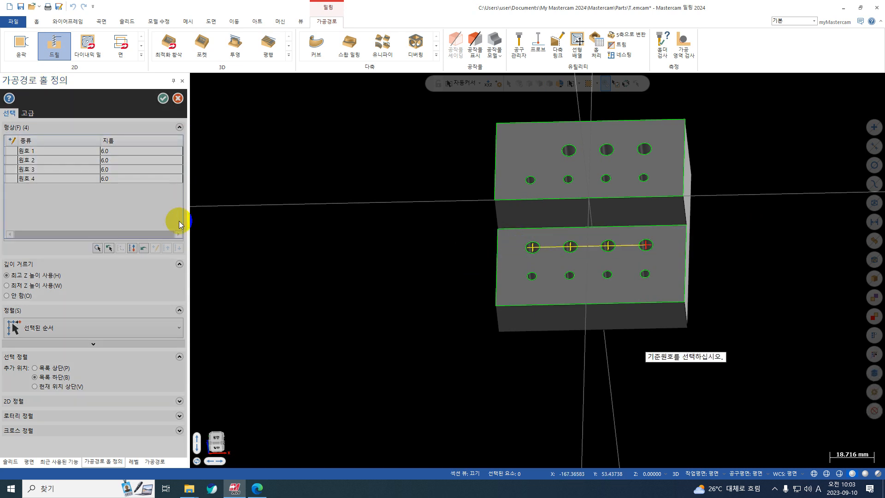
Inspect the depth filter options for the four selected lower-step holes and accept the hole definition
middle_drag(474, 328, 531, 284)
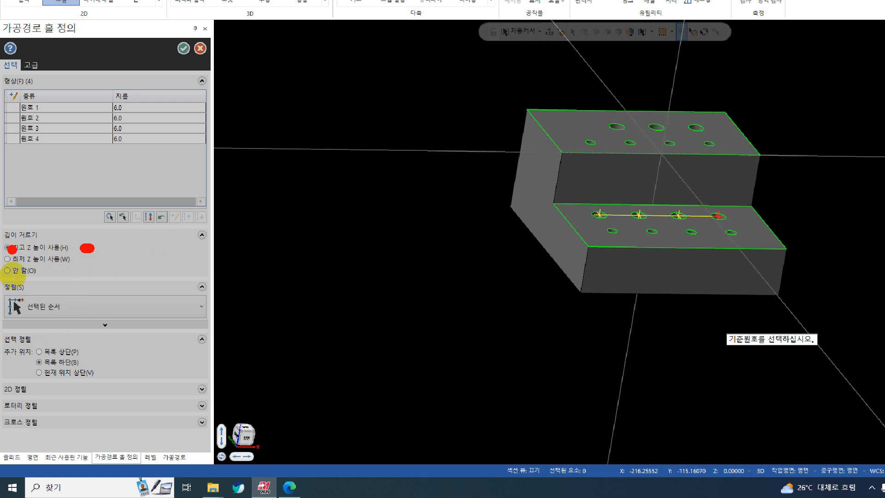
mouse_move(10, 228)
mouse_down()
mouse_move(83, 257)
mouse_move(10, 302)
mouse_move(13, 262)
mouse_up()
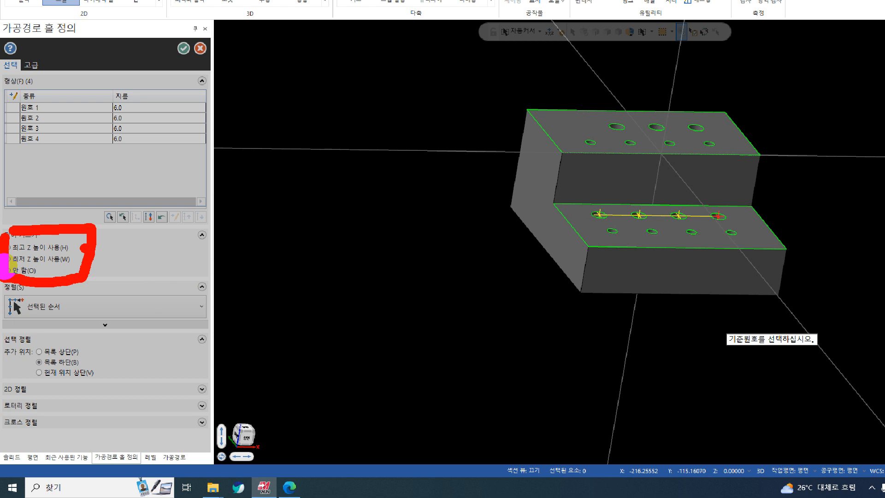
key(Escape)
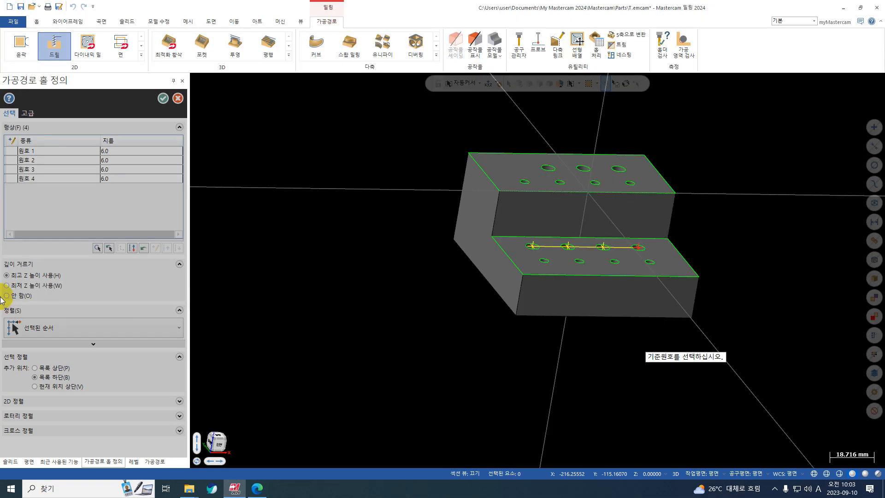
middle_drag(584, 330, 578, 227)
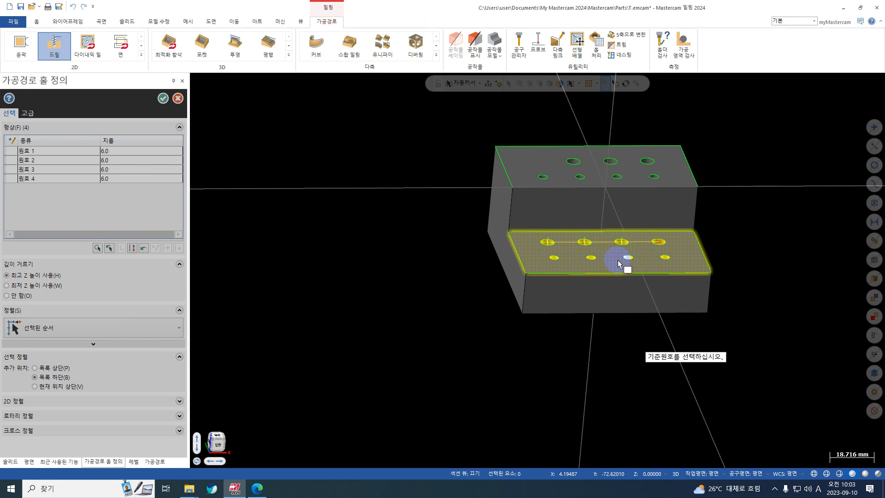
click(165, 100)
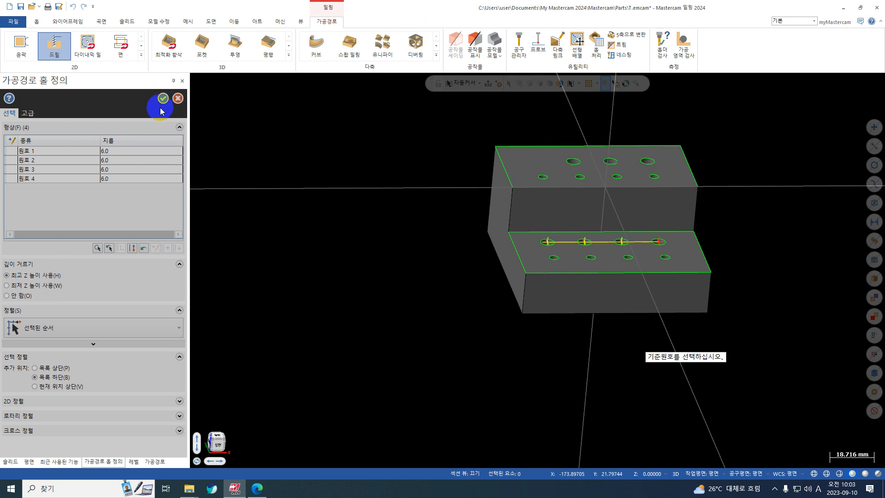
middle_drag(443, 226, 491, 250)
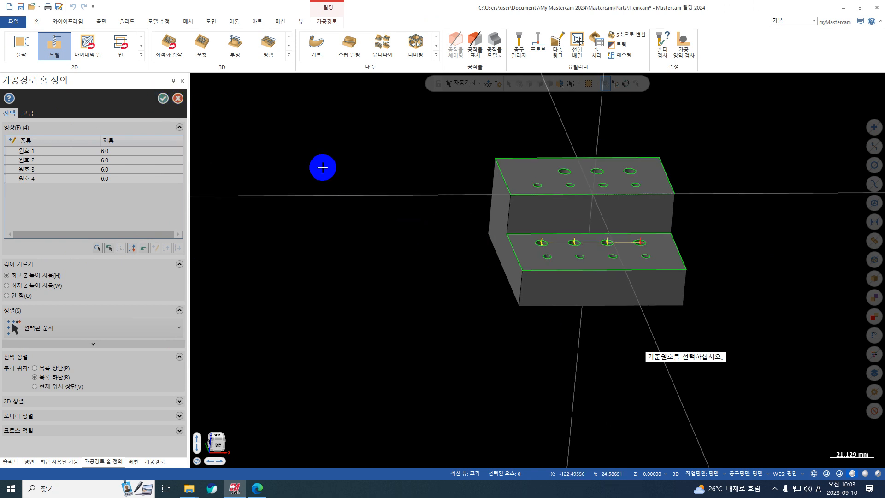
click(163, 98)
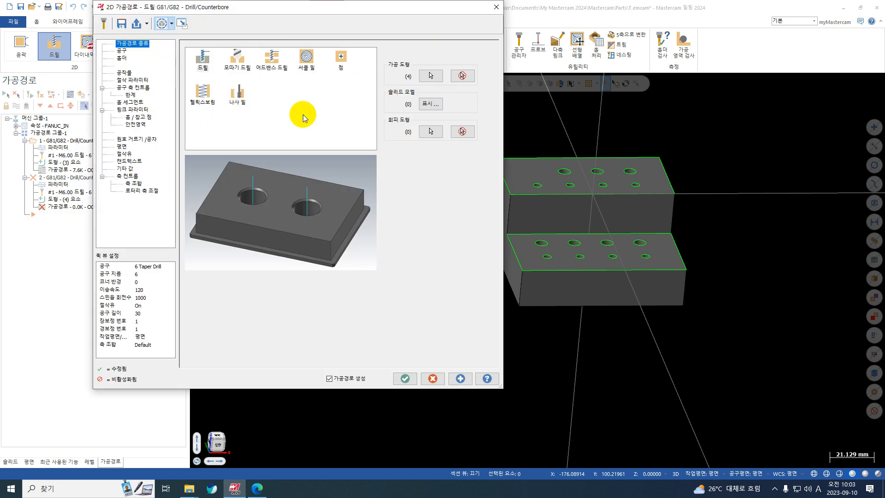
Set the drill operation's absolute top of stock to -21.0 in the link parameters by picking a corner of the lower step's upper face
click(121, 51)
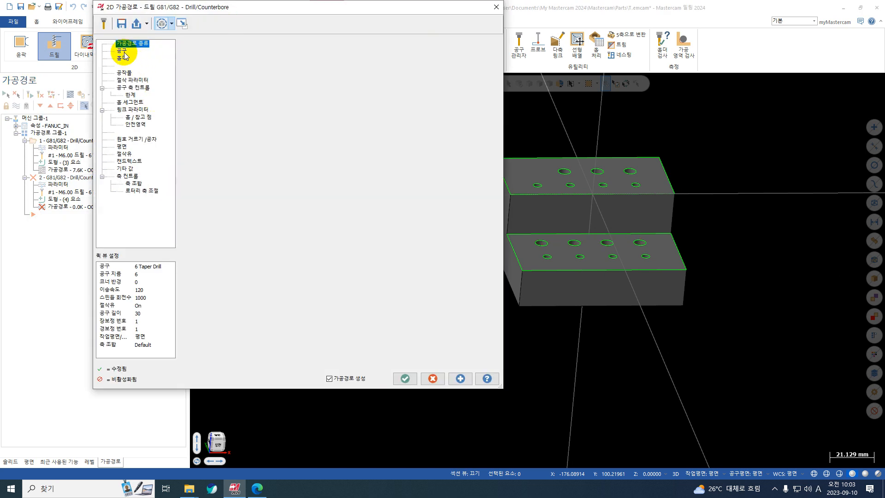
click(130, 80)
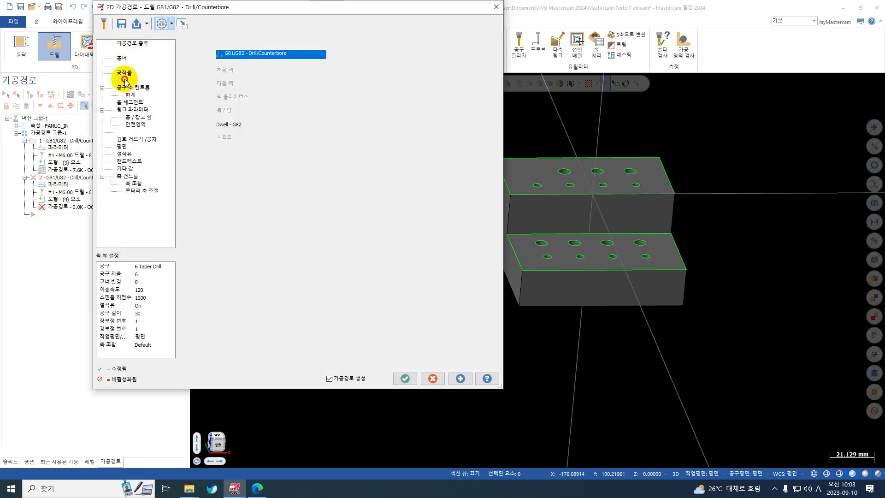
click(141, 110)
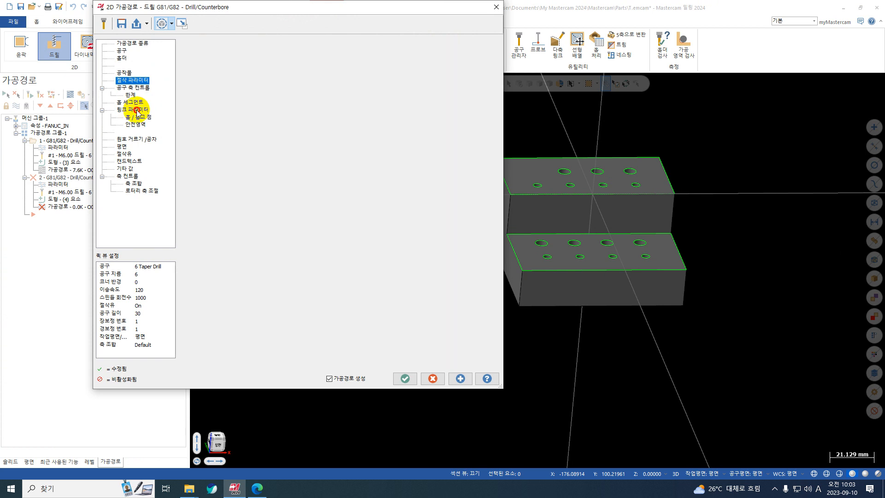
middle_drag(727, 206, 639, 166)
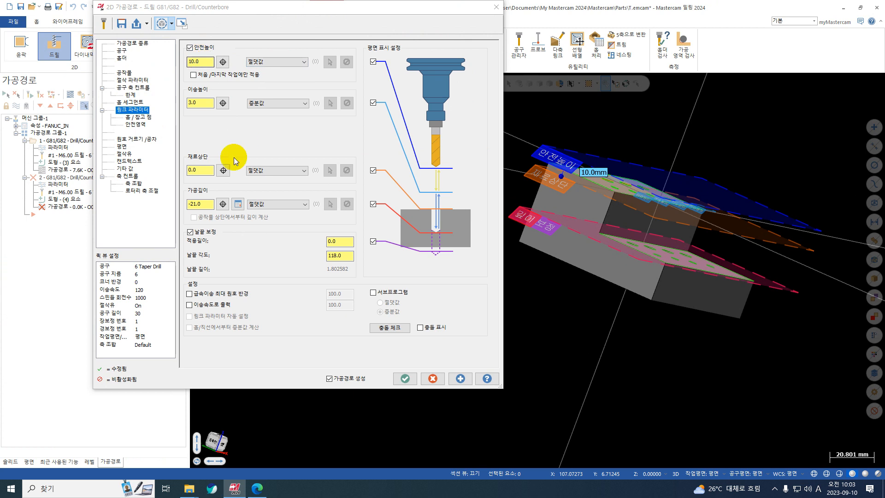
click(200, 103)
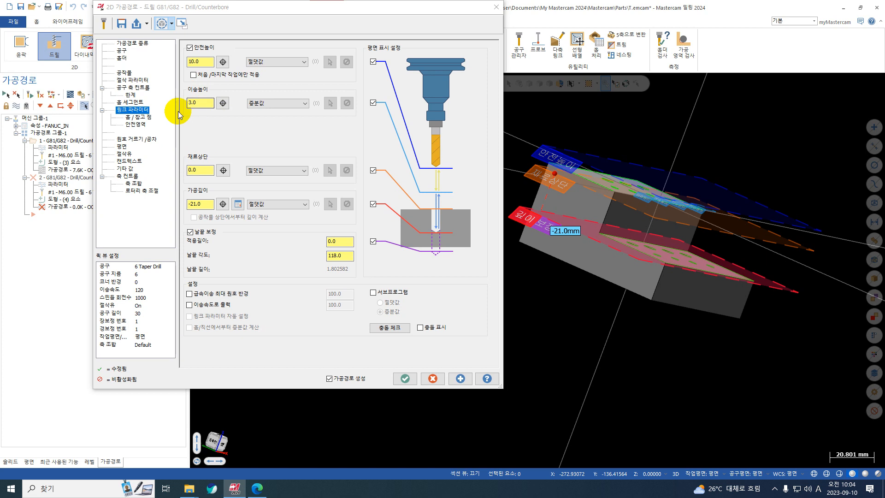
click(223, 170)
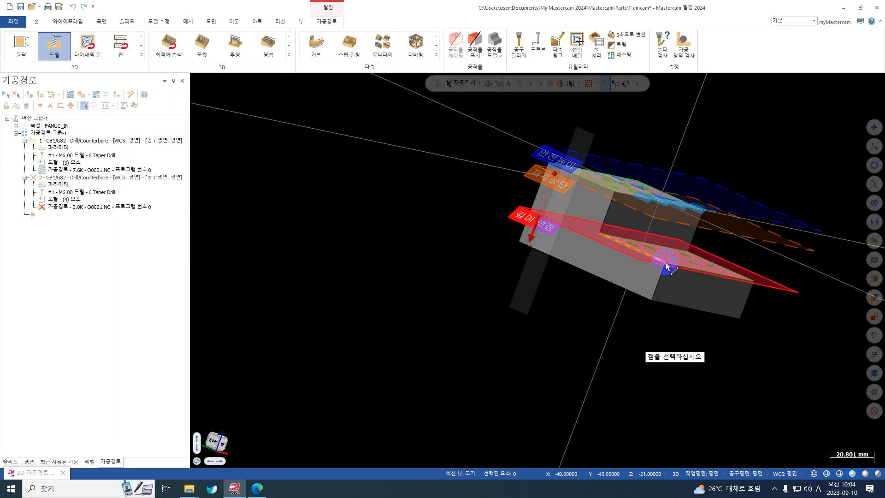
mouse_move(644, 263)
middle_down()
mouse_move(543, 255)
mouse_move(638, 258)
mouse_move(607, 259)
middle_up()
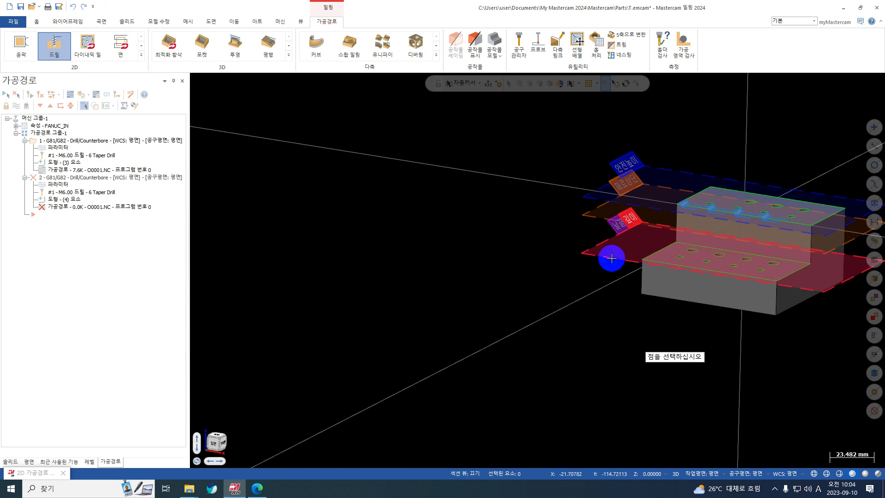
click(642, 260)
scroll(816, 300, up, 1)
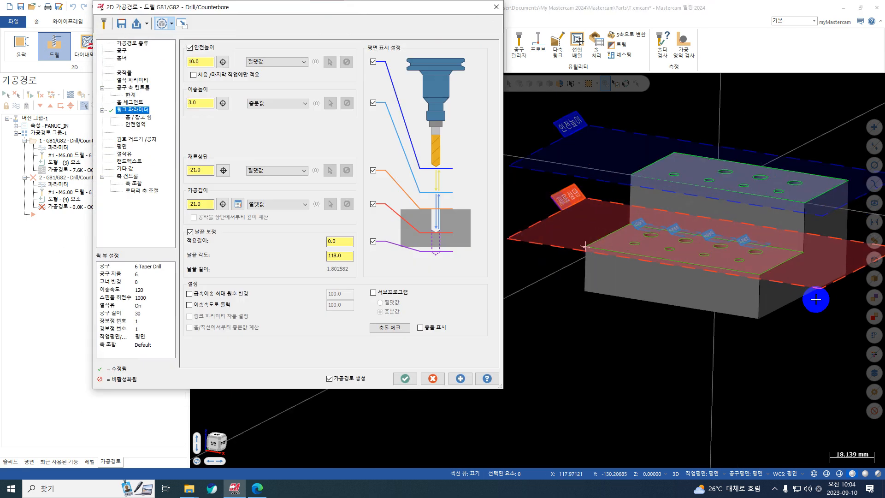
scroll(739, 257, up, 1)
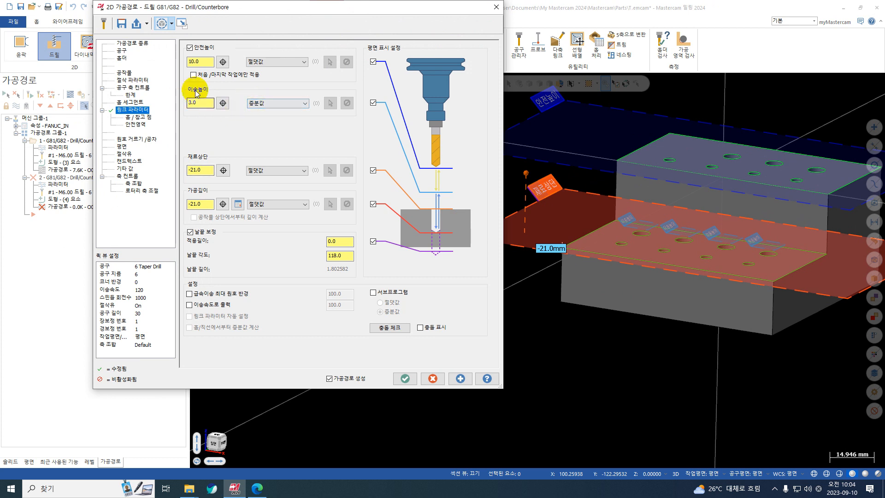
middle_drag(601, 215, 657, 234)
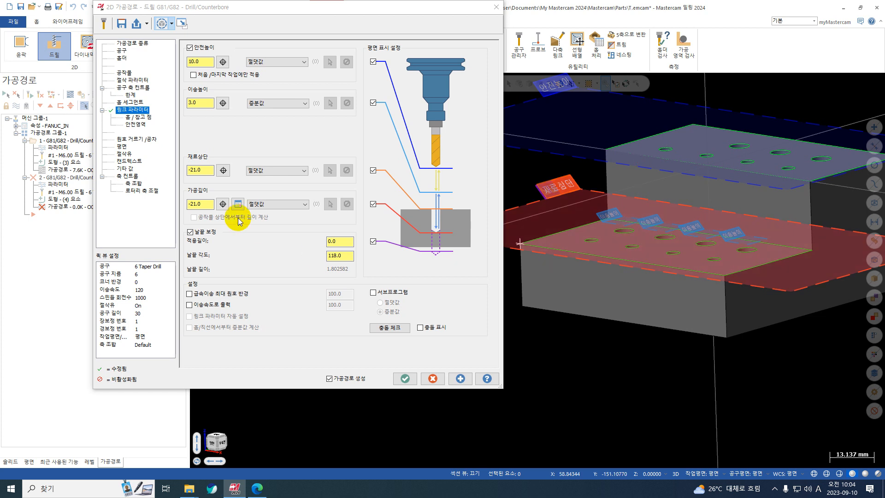
Set the drill depth to -35.0 by picking a point at the bottom of a larger lower-step hole, and generate the toolpath
click(223, 203)
middle_drag(627, 271, 606, 205)
scroll(615, 189, up, 6)
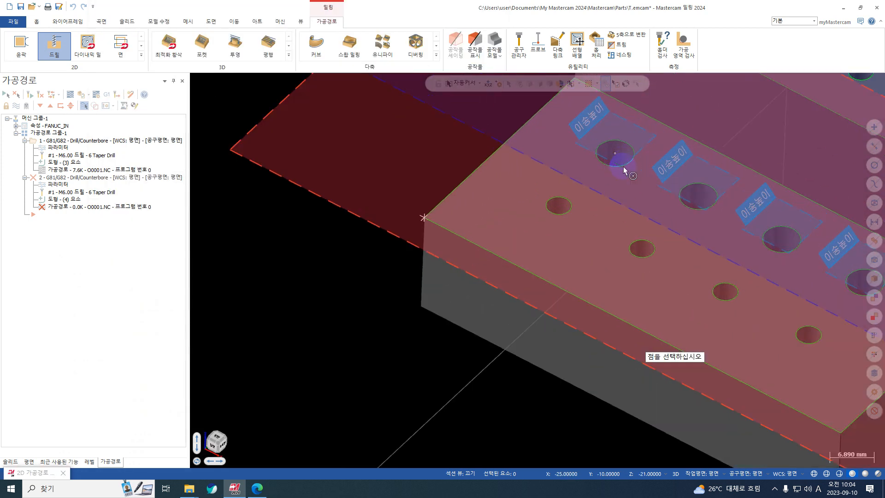
middle_drag(624, 170, 640, 152)
scroll(639, 151, up, 2)
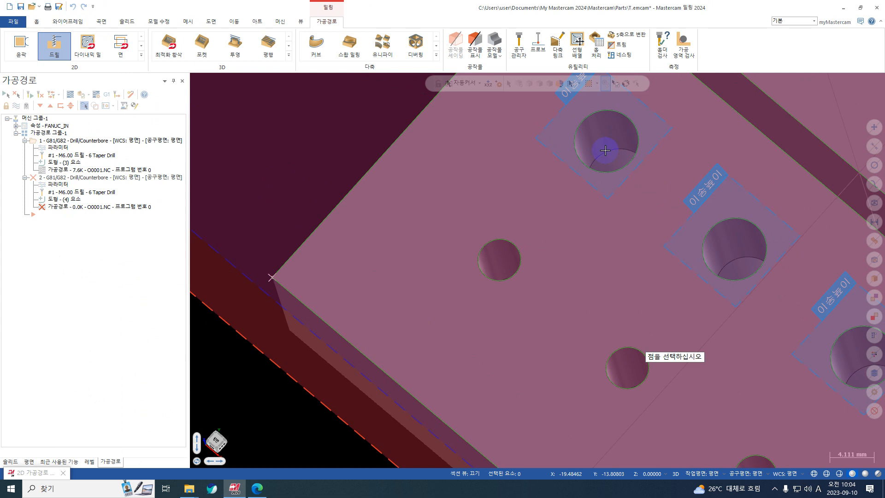
click(613, 157)
scroll(624, 275, down, 5)
middle_drag(624, 276, 736, 223)
scroll(666, 241, down, 4)
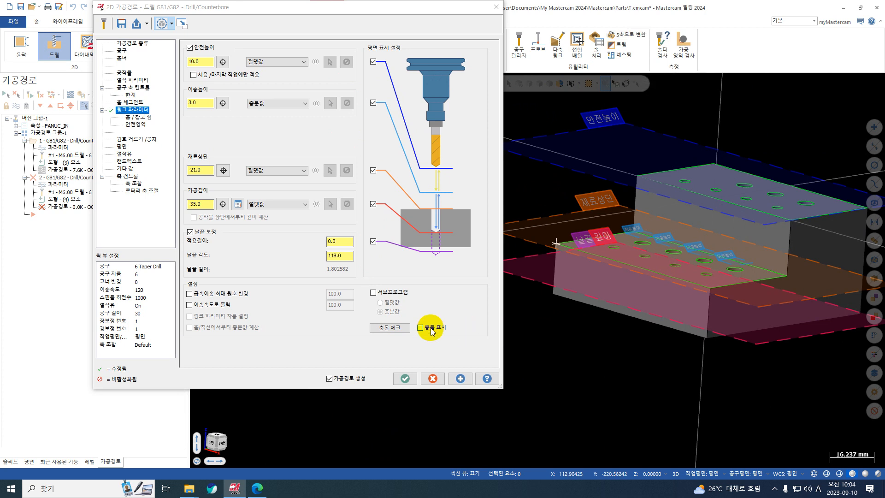
click(404, 383)
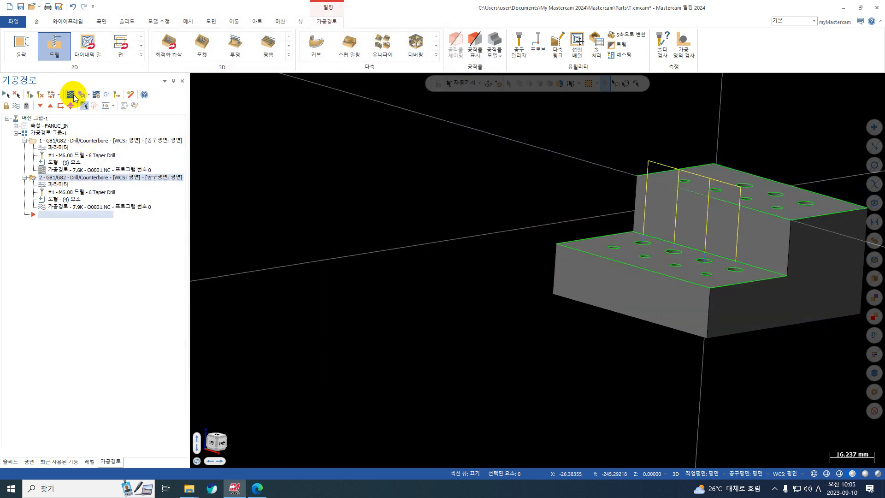
Backplot the lower-step drill operation and turn on the tool holder display
click(71, 94)
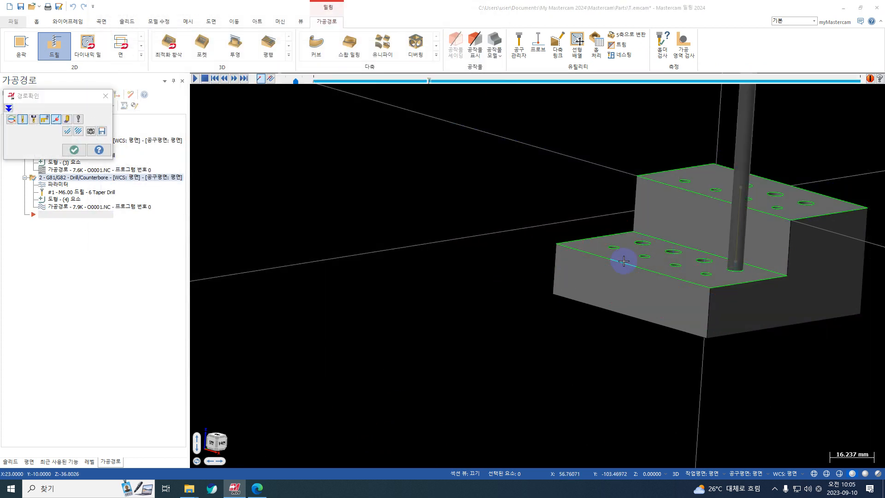
scroll(560, 270, down, 1)
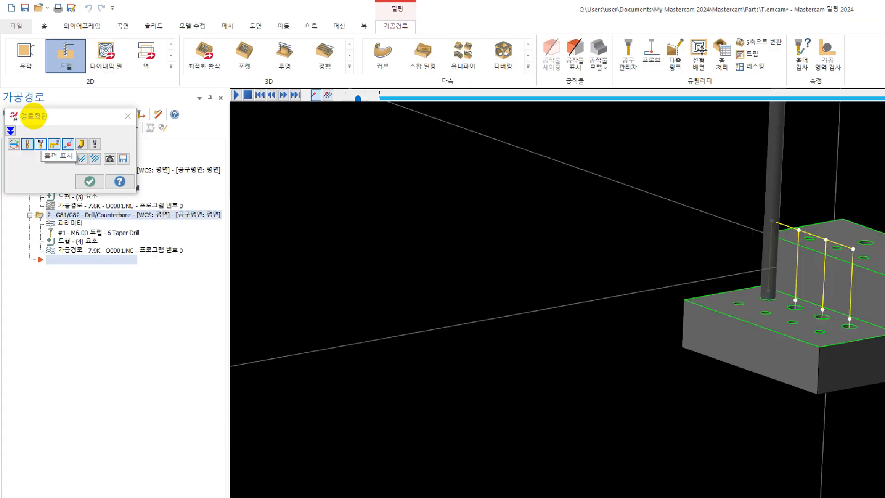
click(35, 115)
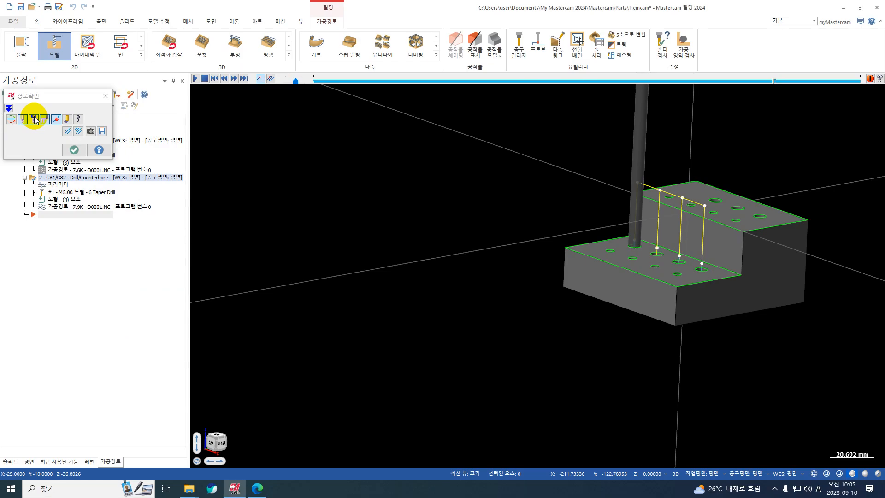
click(34, 119)
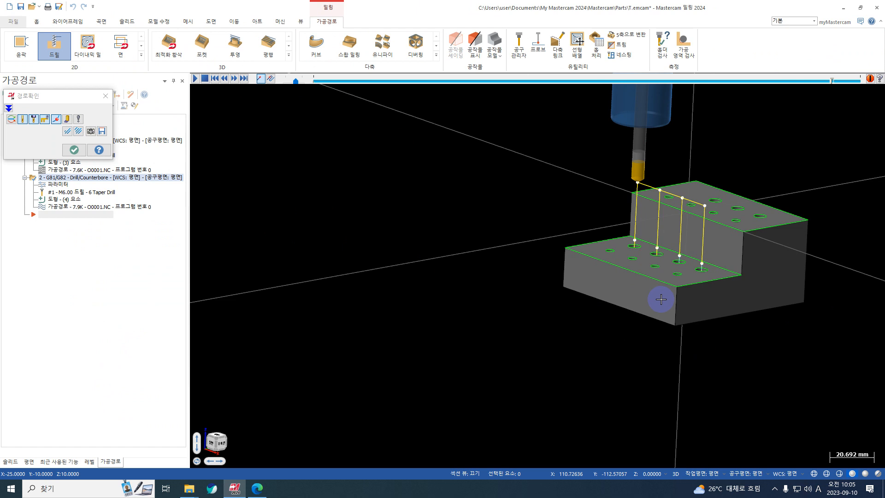
key(Escape)
Backplot the lower-step drilling again with the holder shown and examine its clearance to the upper step from several angles
click(73, 93)
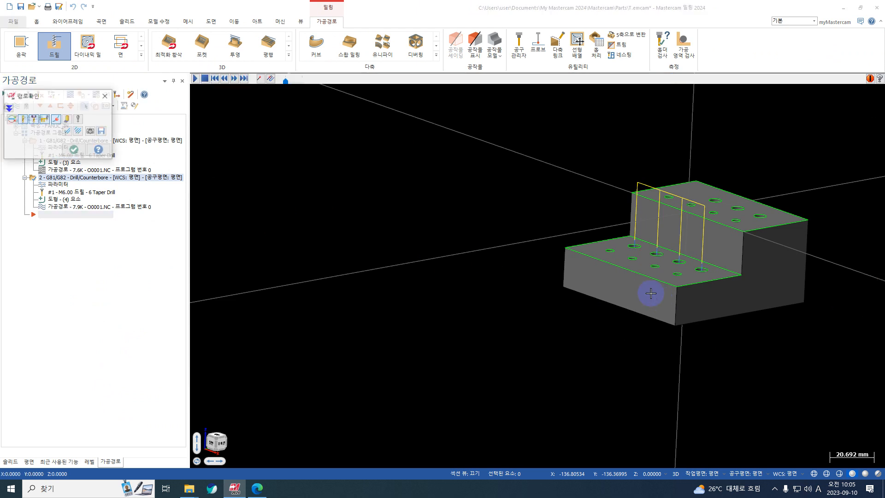
middle_drag(672, 296, 623, 308)
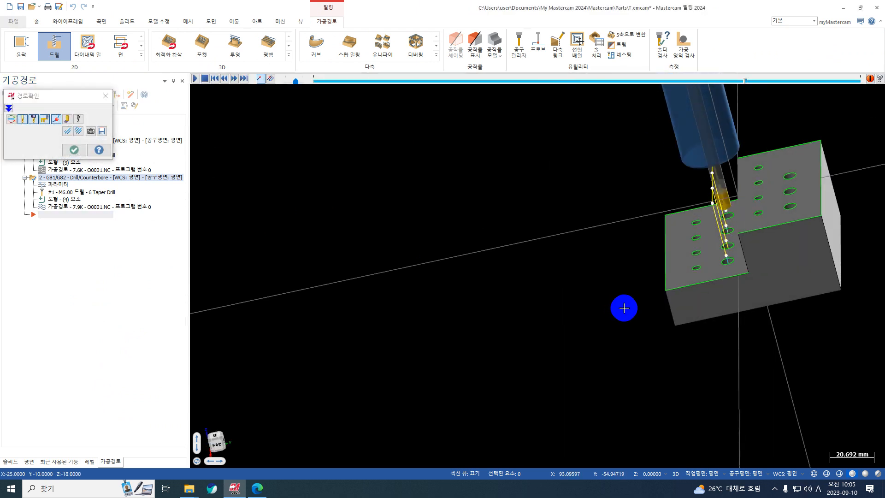
middle_drag(473, 309, 561, 291)
key(Escape)
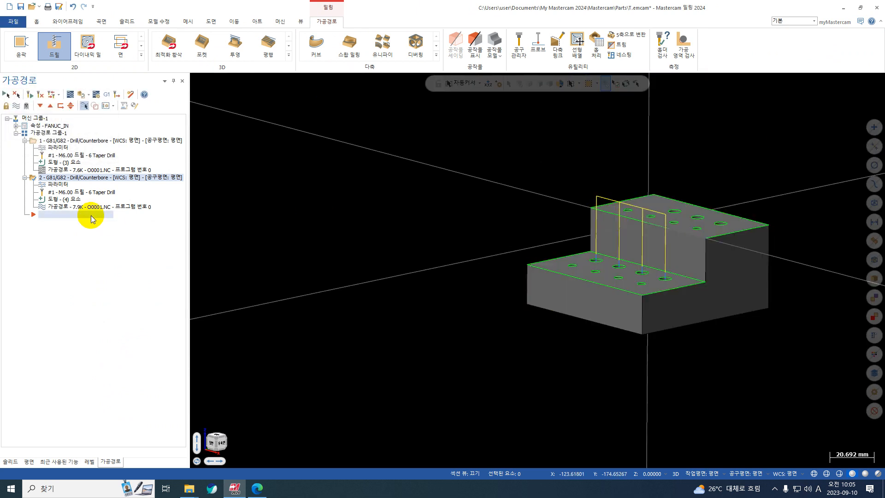
Turn on collision display in the lower-step drill operation's link parameters and run the collision check on its four holes
click(64, 187)
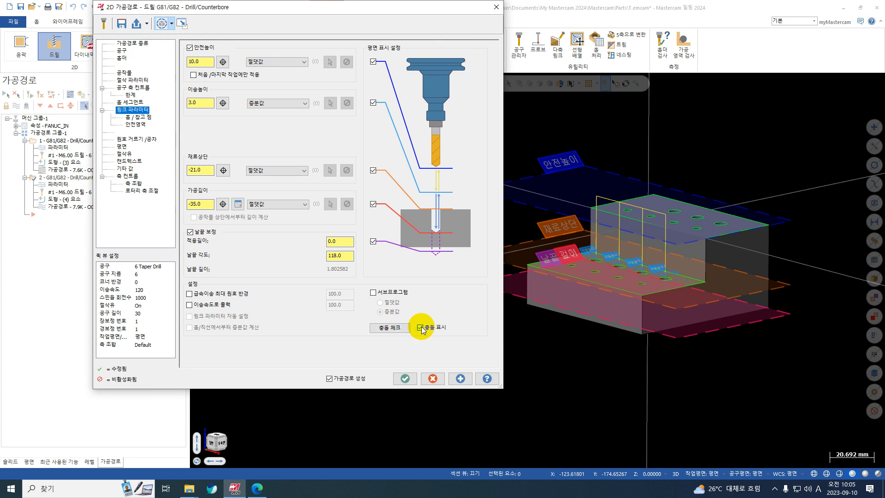
click(392, 328)
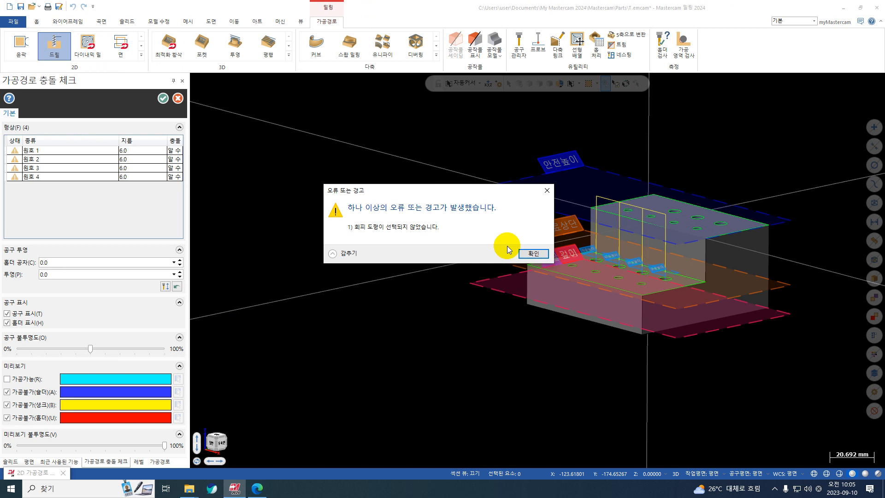
click(533, 253)
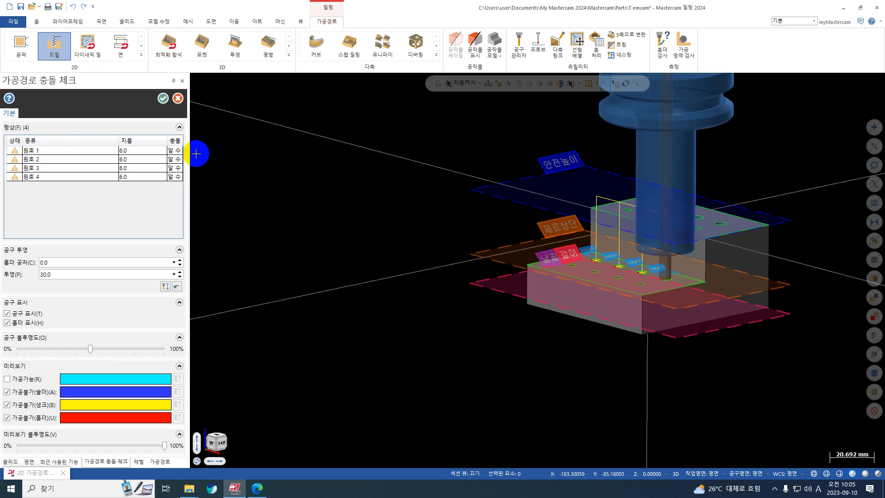
click(162, 99)
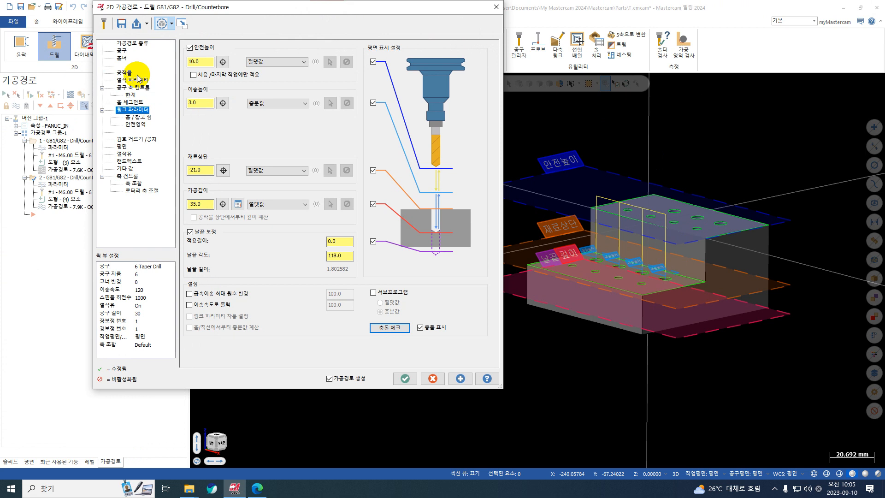
Select the entire stepped block as the drill operation's avoidance geometry in the toolpath type settings
click(135, 45)
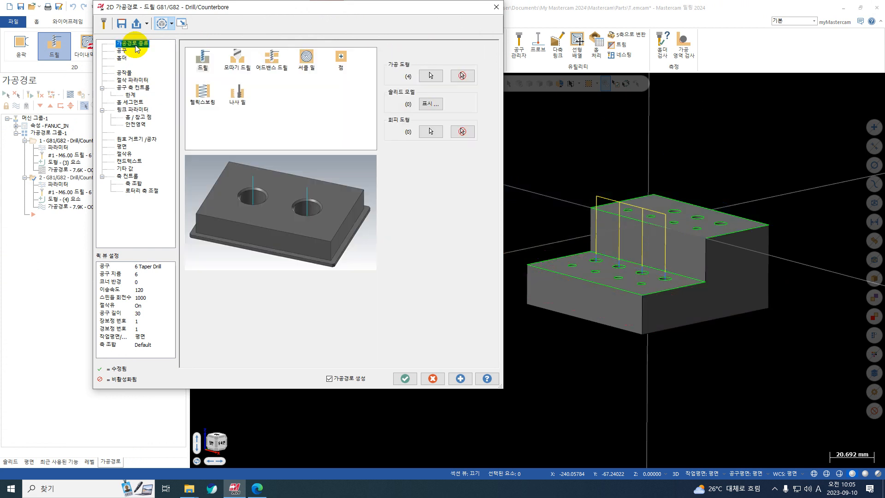
click(429, 130)
drag(517, 351, 470, 372)
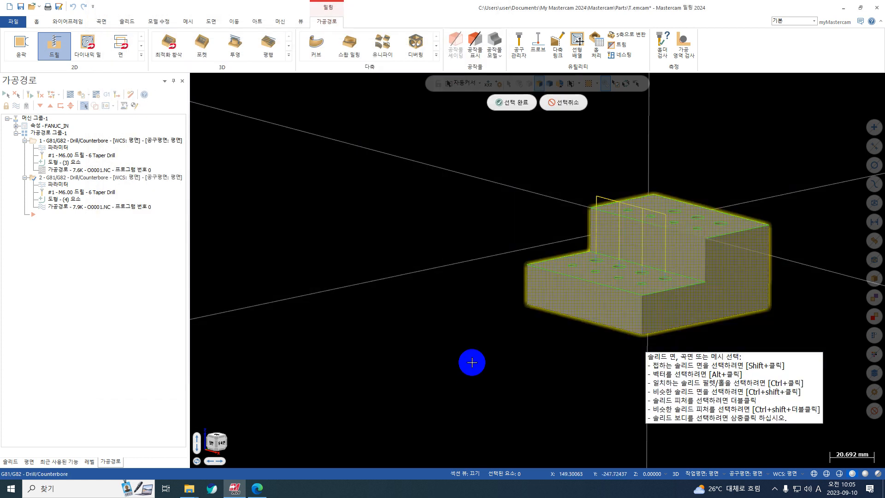
key(Return)
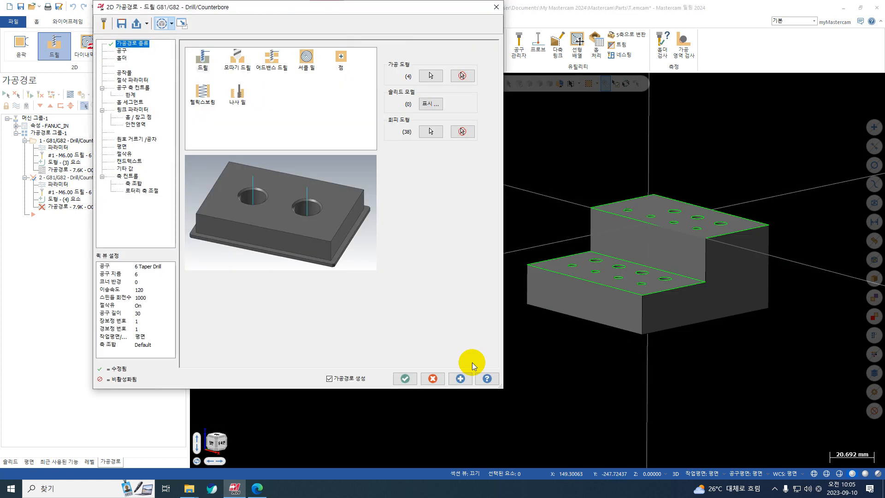
Run the collision check from the link parameters and examine the holder status of the four lower-step holes against the block
click(134, 81)
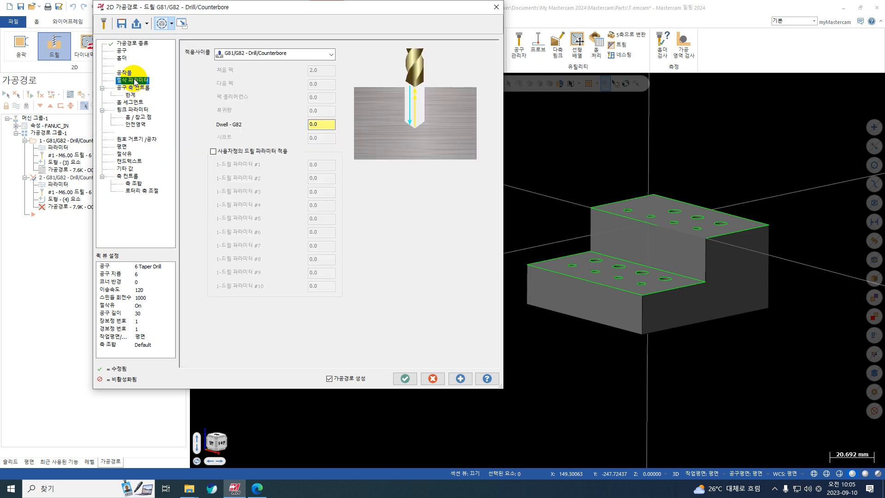
click(133, 111)
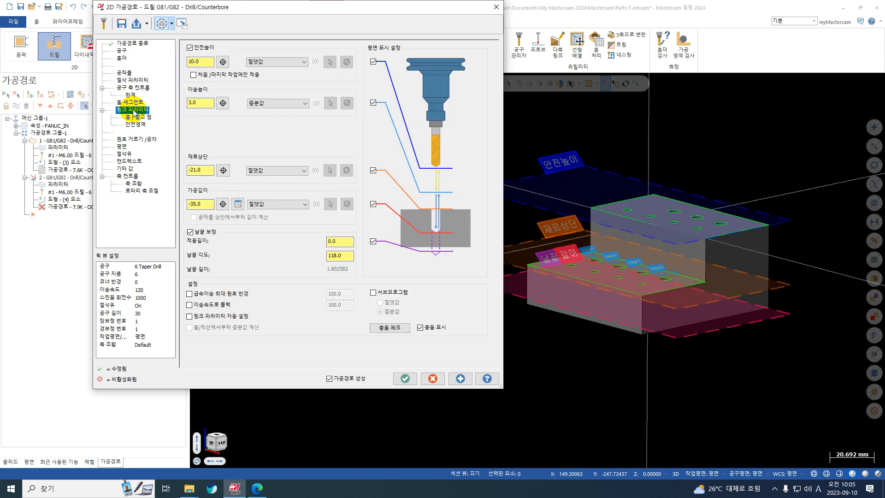
click(389, 328)
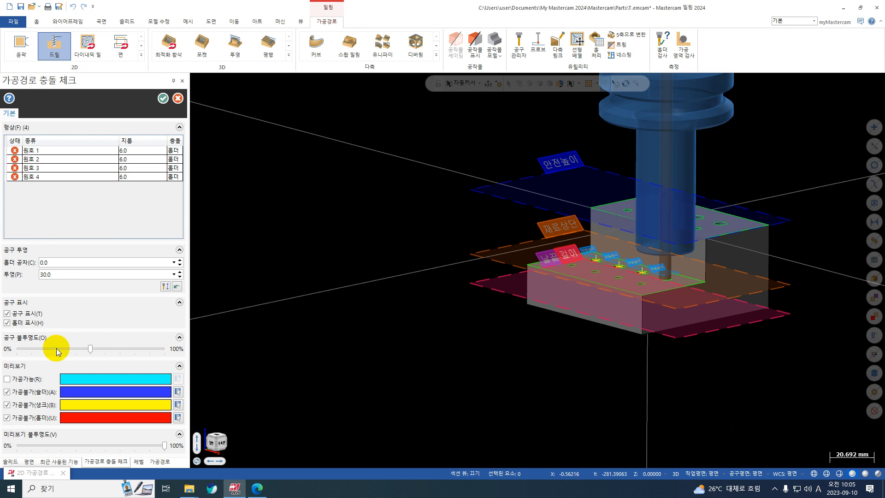
scroll(765, 310, up, 3)
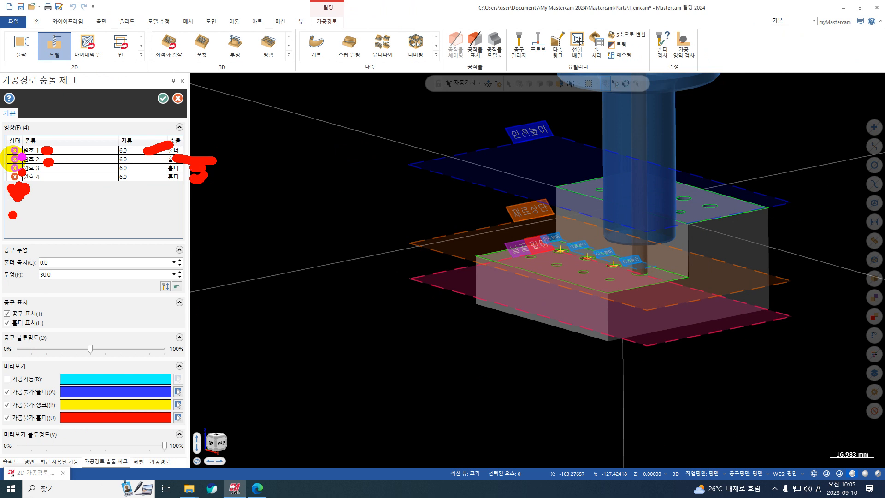
key(Escape)
click(162, 98)
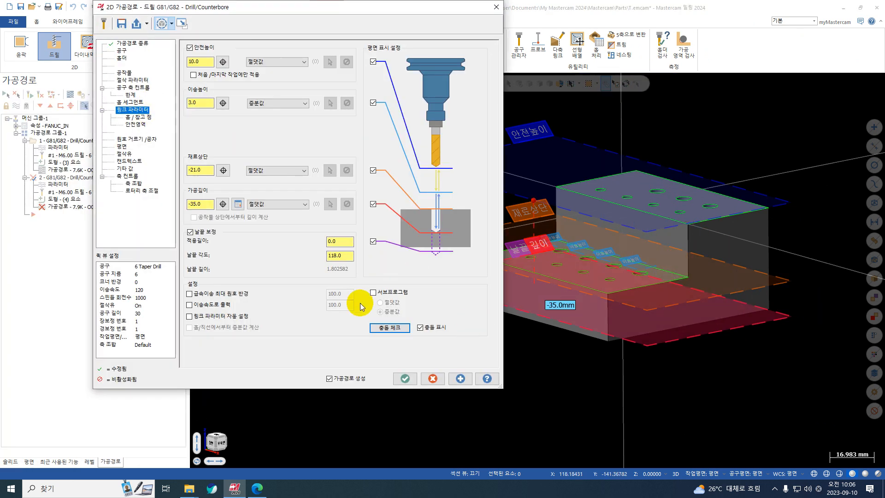
Reopen the collision check to examine its holder clearance and projection settings, and view the drill's holder setup
click(401, 328)
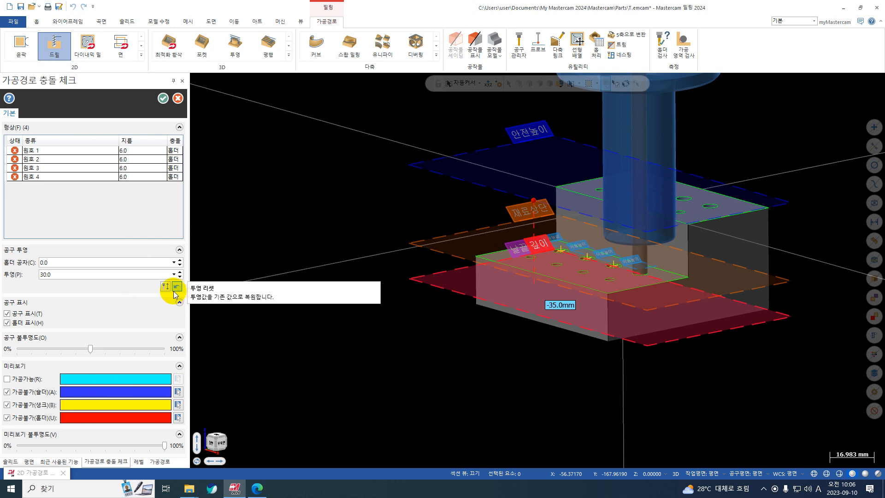
click(52, 261)
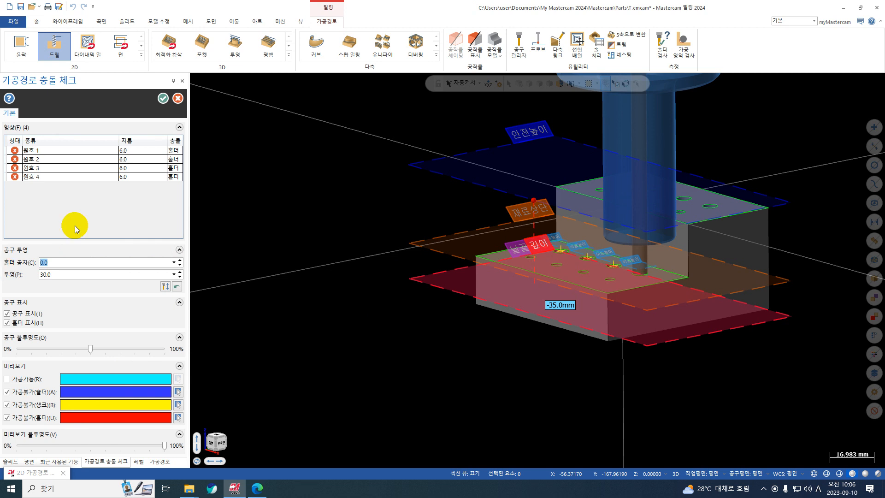
click(166, 98)
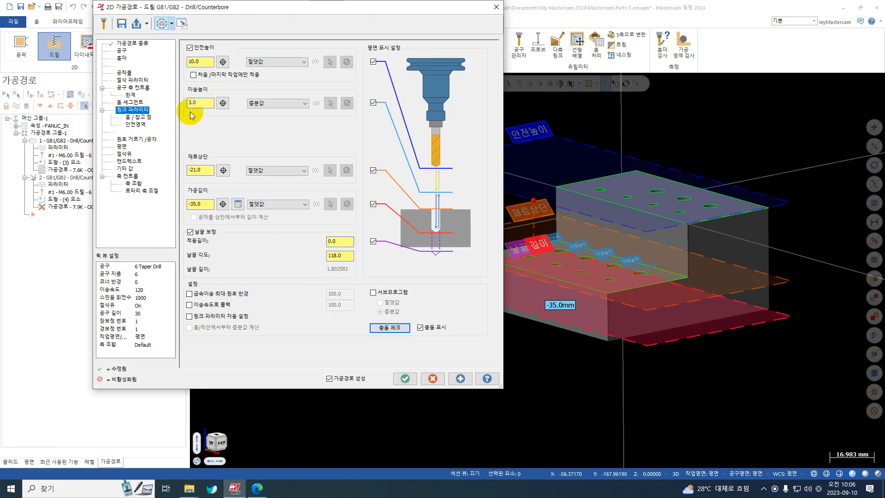
click(121, 58)
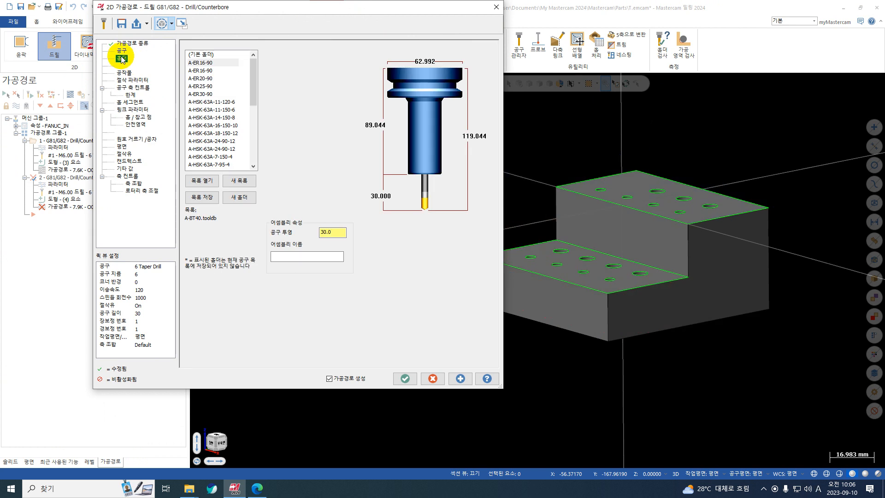
Start editing the holder position of the 6 Taper Drill and switch the model display to wireframe
click(123, 52)
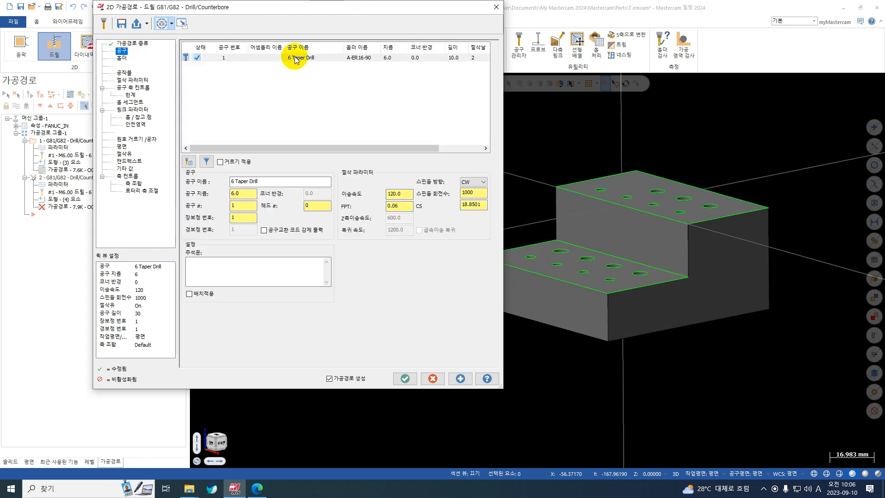
right_click(295, 59)
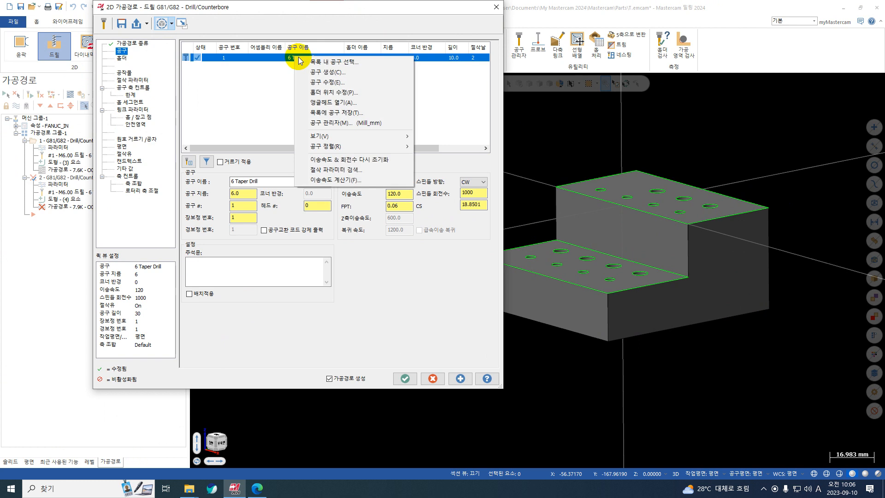
click(340, 94)
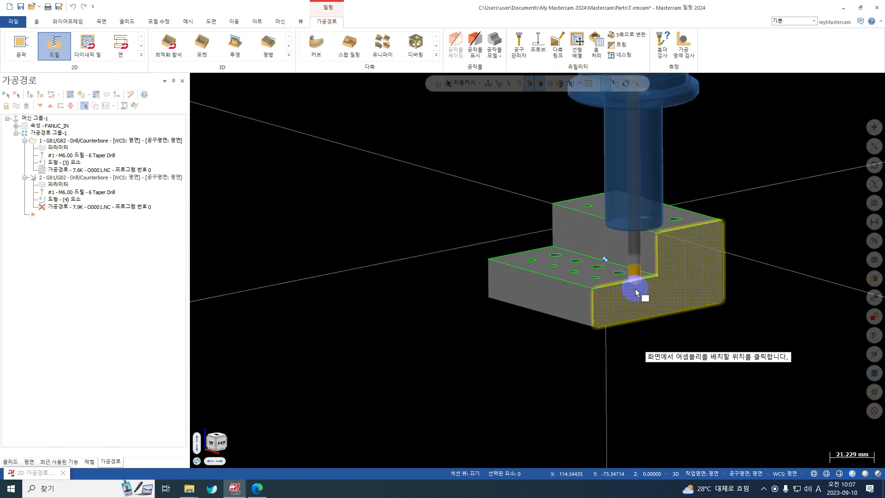
scroll(638, 281, up, 2)
middle_drag(638, 280, 664, 321)
scroll(630, 262, up, 3)
middle_drag(630, 262, 617, 274)
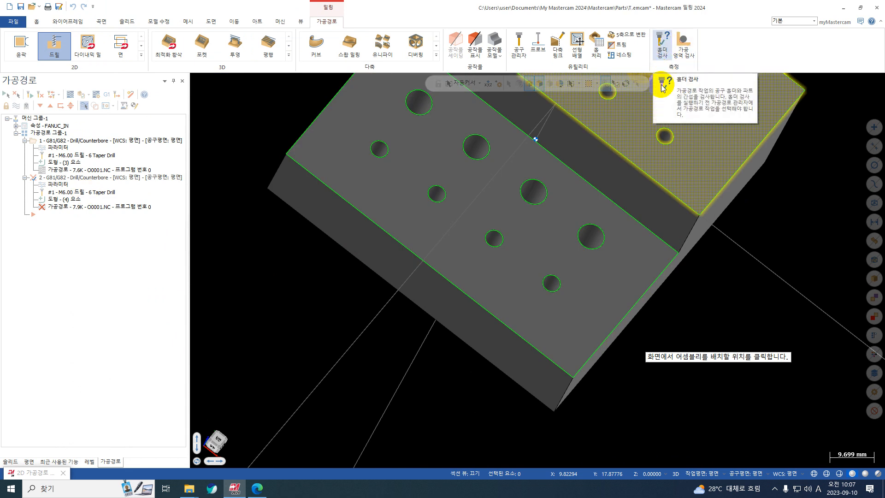
scroll(598, 309, up, 1)
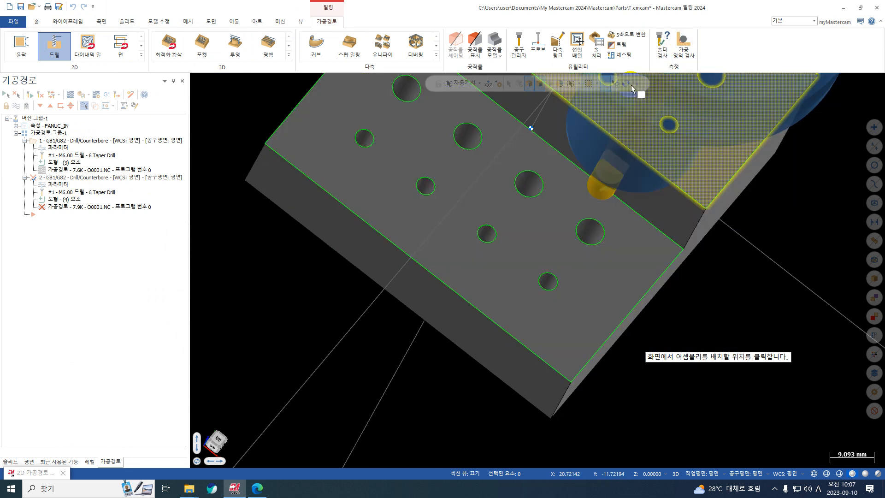
scroll(618, 257, up, 8)
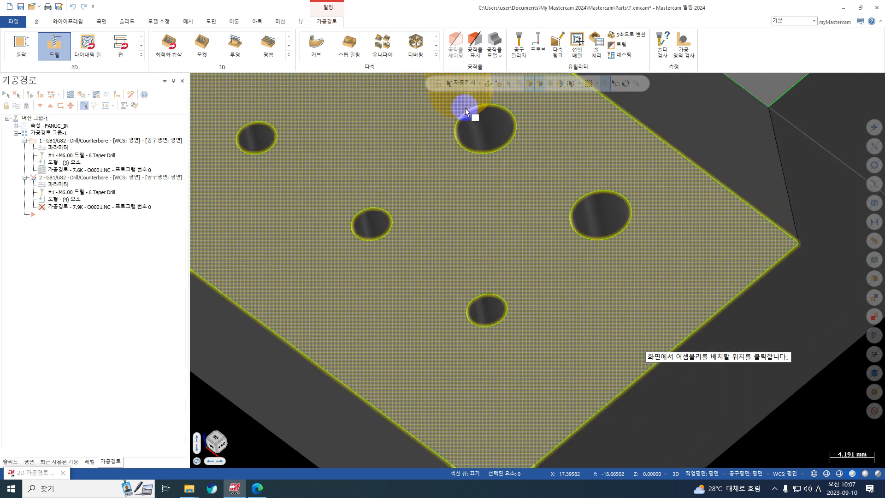
scroll(508, 153, up, 10)
scroll(460, 159, down, 3)
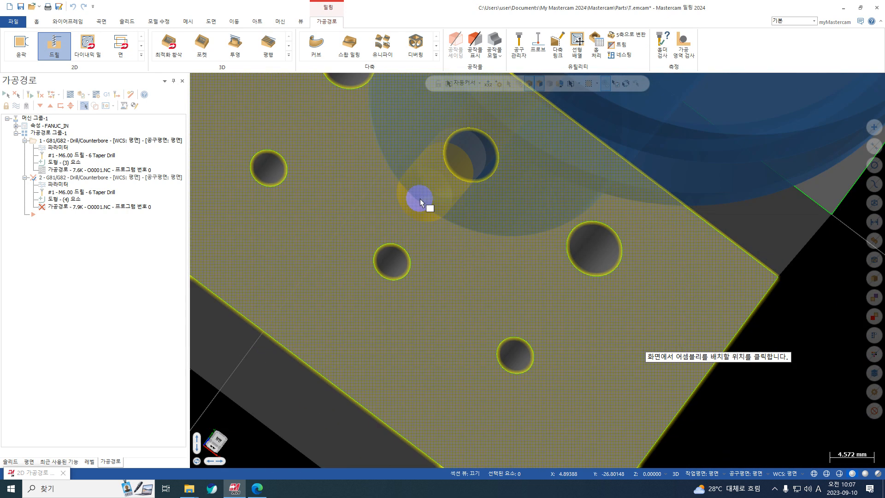
click(301, 21)
click(223, 39)
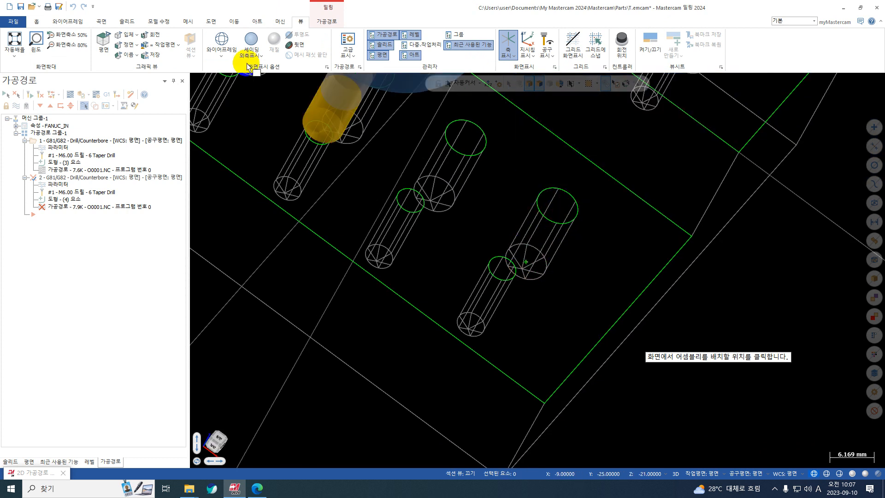
click(222, 47)
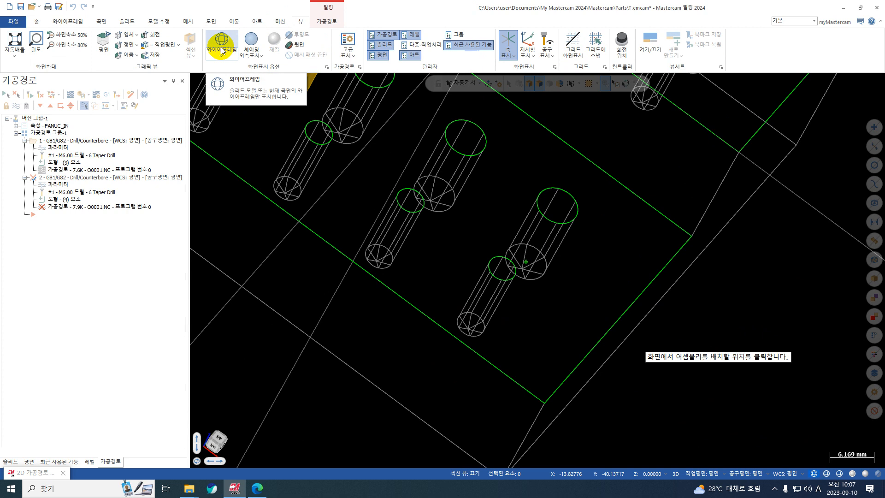
Place the drill assembly near the bottom of the large hole at the lower step's front end
click(546, 263)
middle_drag(611, 210, 551, 287)
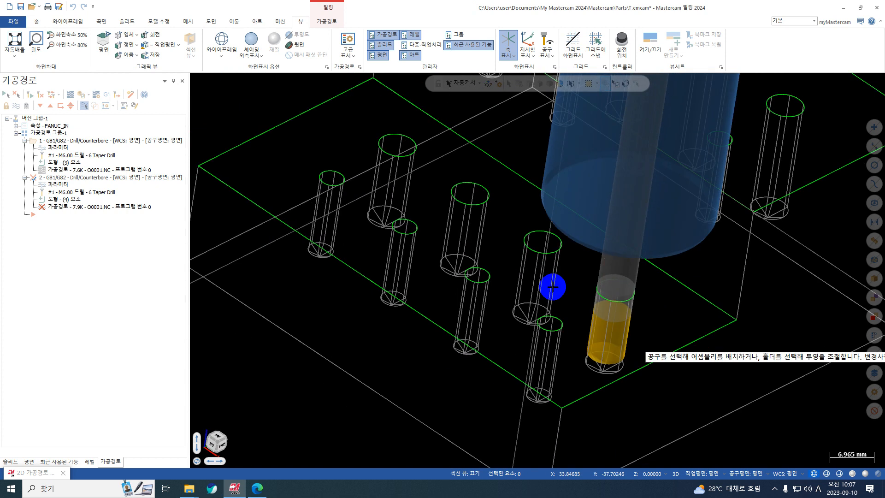
scroll(551, 286, down, 3)
click(608, 256)
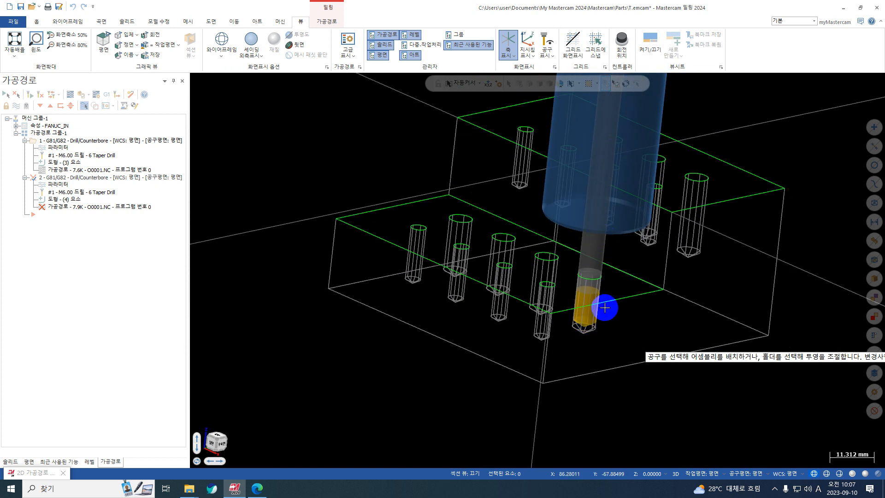
Try several holder projections along the ruler, including about 39 mm and 41 mm, against the upper step, and leave the holder position editing
click(587, 219)
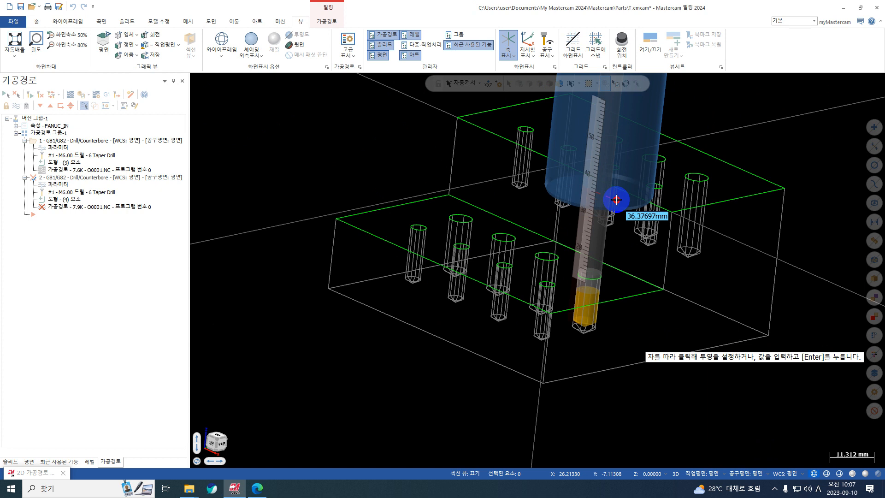
middle_drag(710, 246, 628, 186)
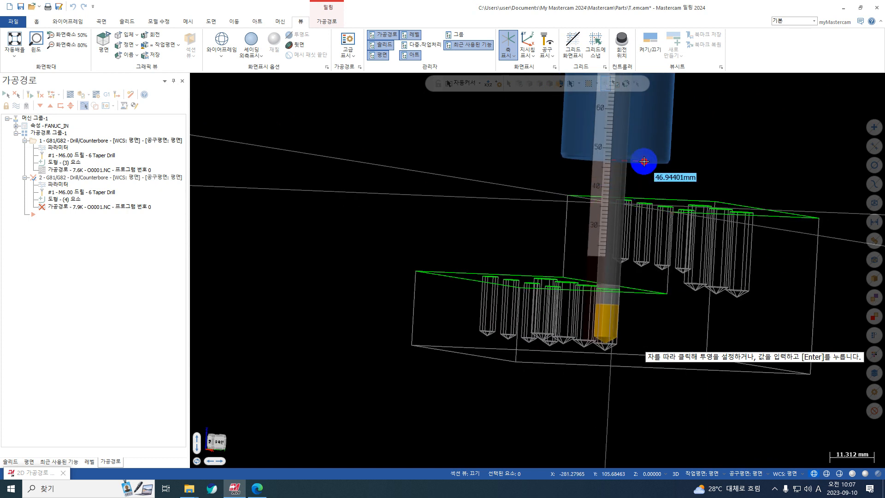
click(652, 161)
click(651, 150)
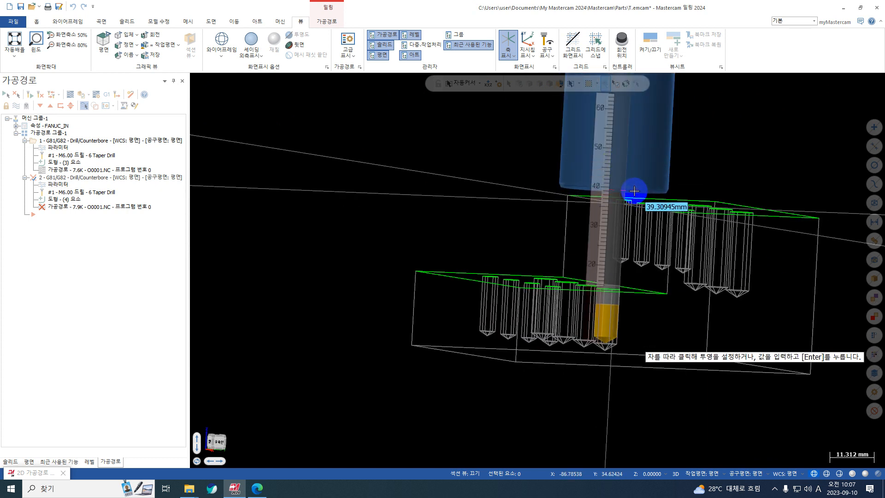
click(633, 191)
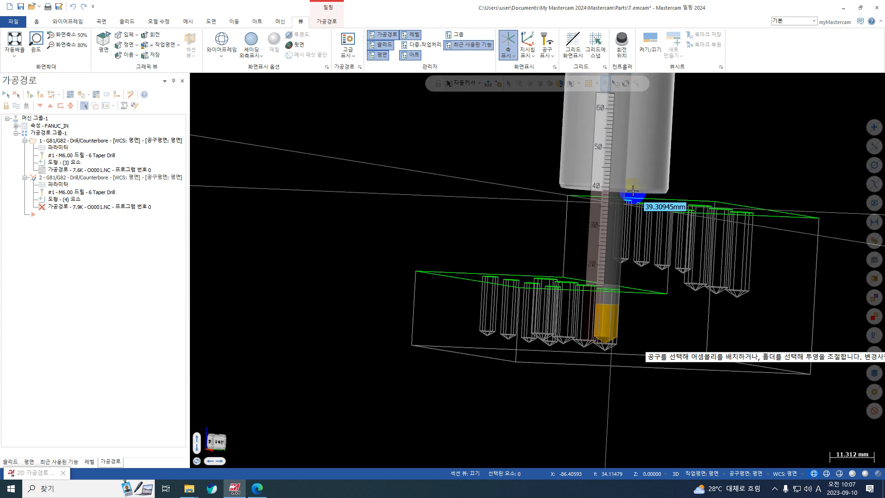
click(633, 191)
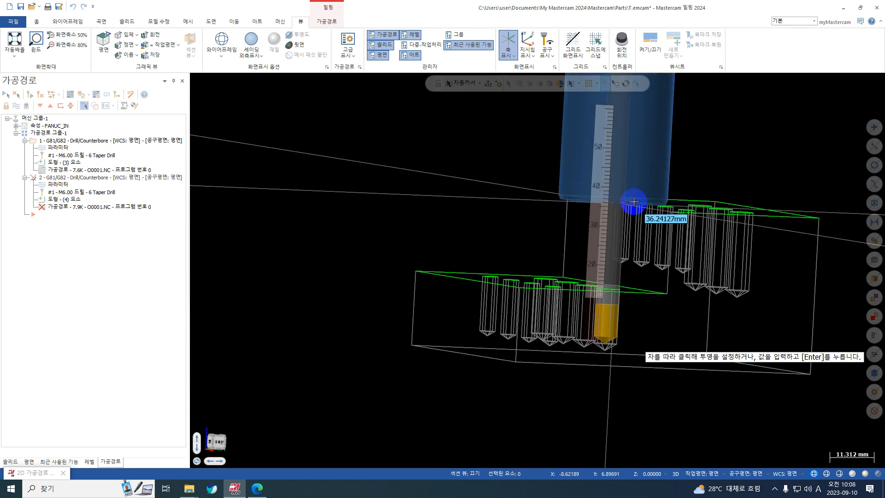
click(629, 184)
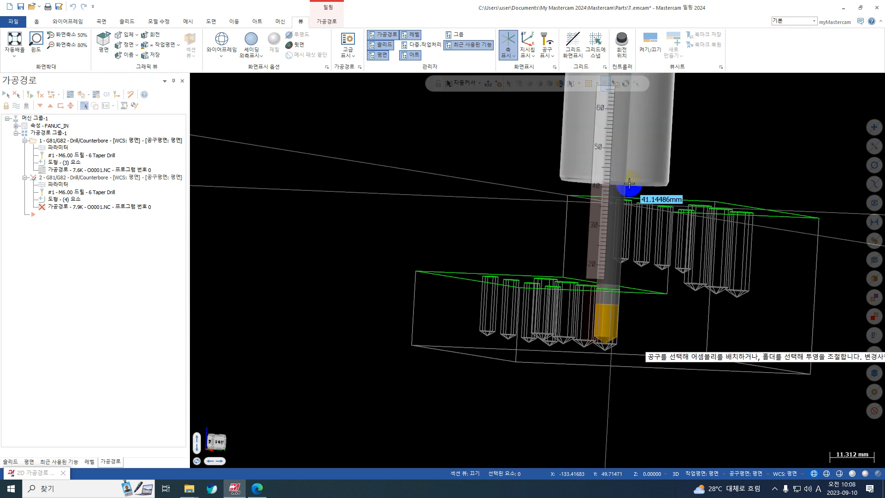
click(628, 183)
click(630, 190)
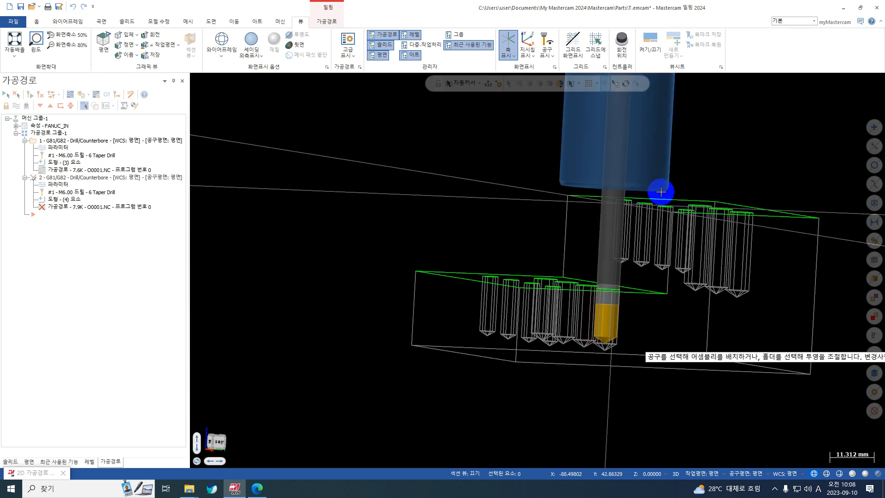
click(607, 229)
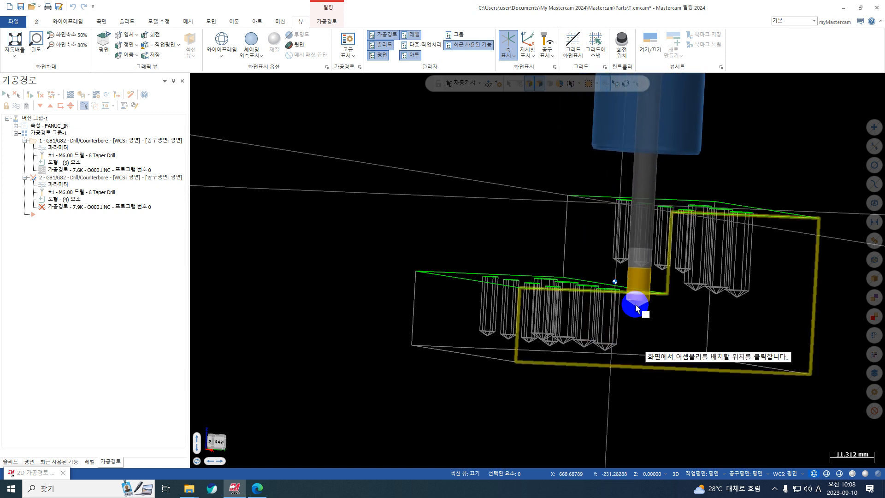
click(621, 308)
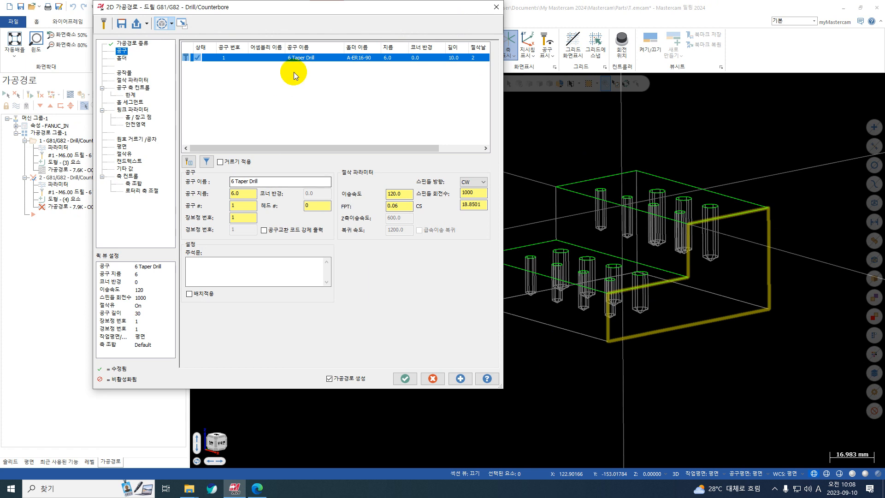
Restart the 6 Taper Drill's holder position editing and snap the assembly to the bottom tip of the front large hole on the lower step
right_click(300, 56)
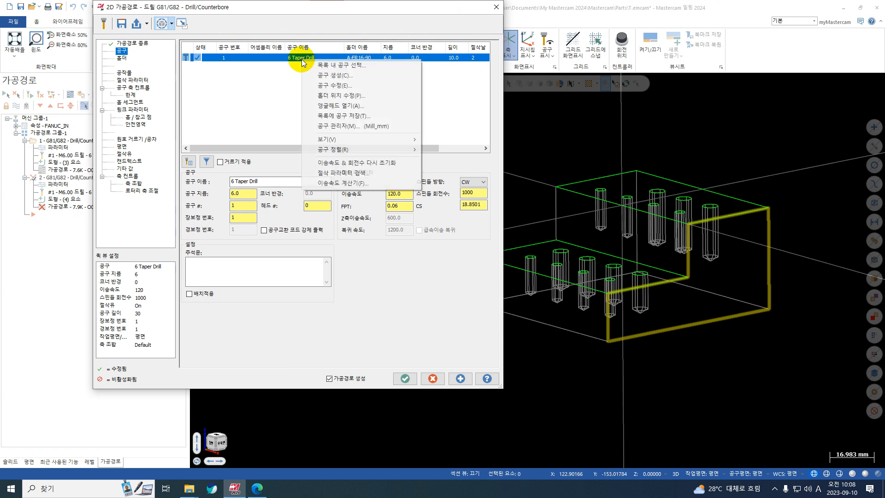
click(333, 96)
scroll(622, 297, up, 5)
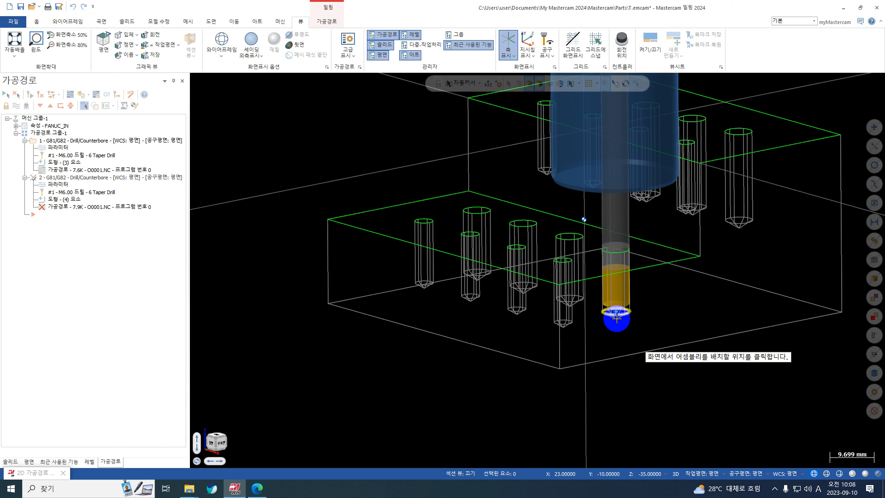
click(618, 318)
Set the holder's projection to 40 mm on the ruler so it sits above the upper step
mouse_move(658, 169)
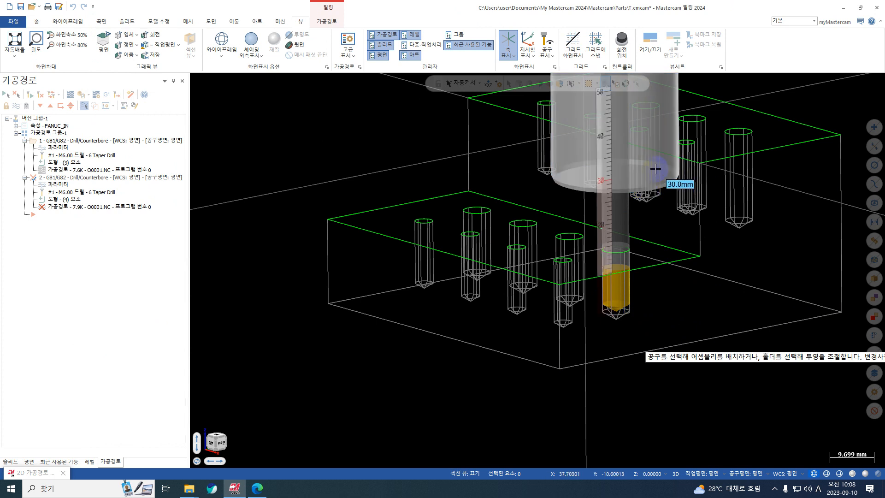
click(600, 135)
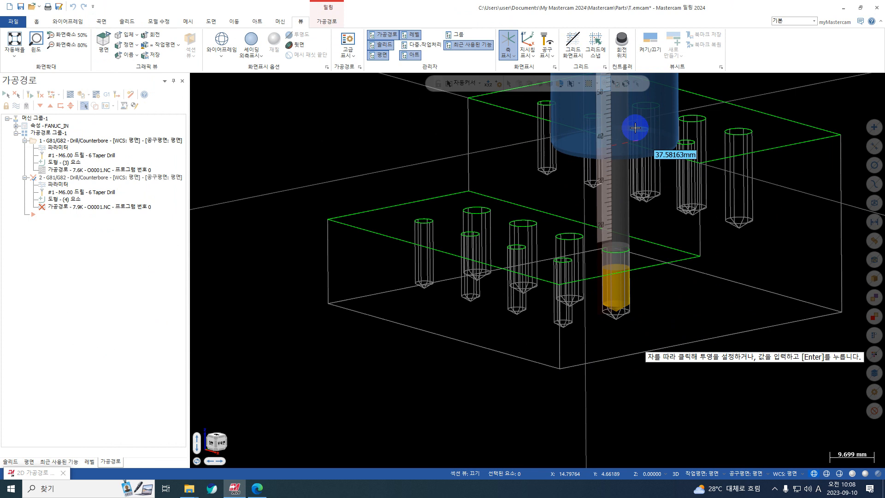
click(606, 136)
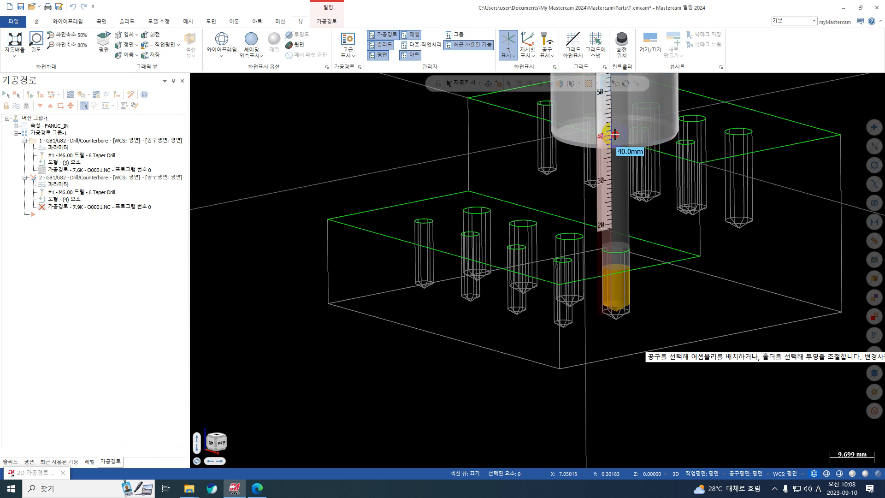
click(604, 136)
click(603, 136)
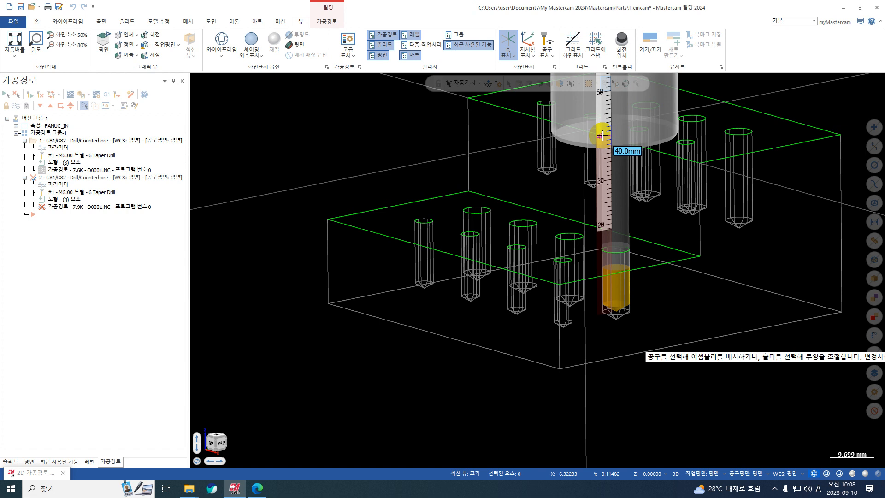
Accept the 40 mm holder projection, update the assembly in all operations using it, and regenerate the second drill operation
right_click(601, 135)
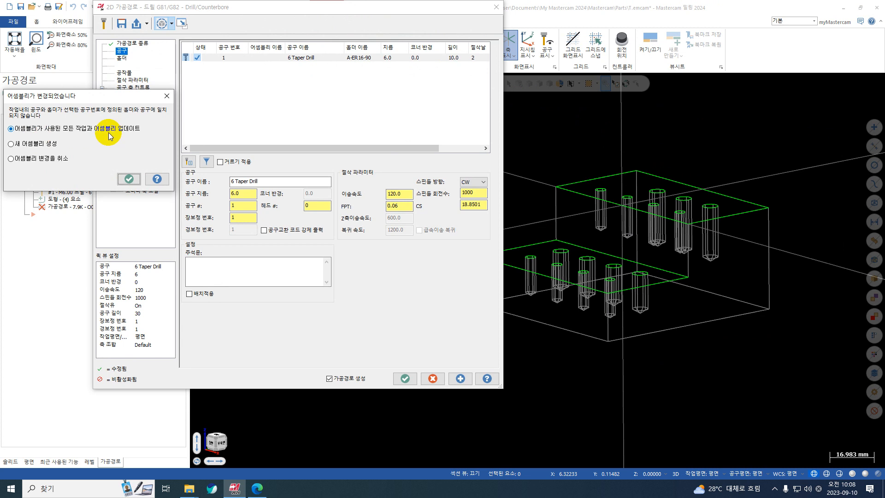
click(128, 178)
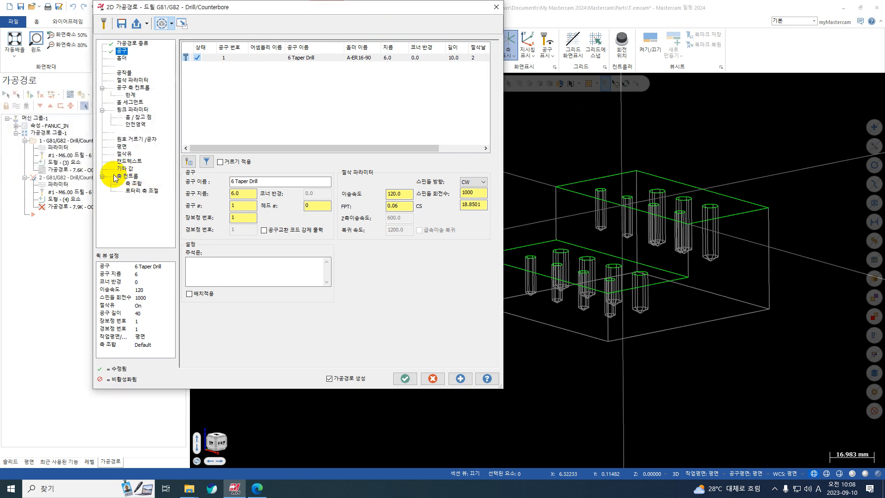
click(121, 58)
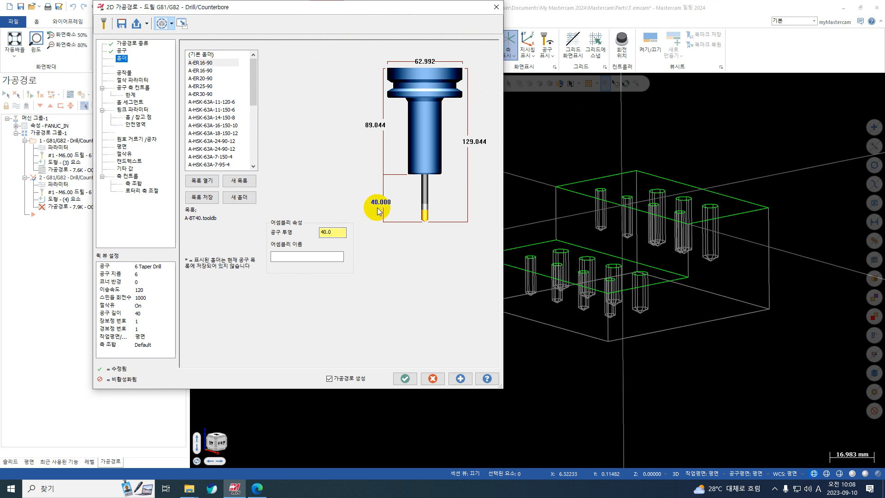
click(408, 378)
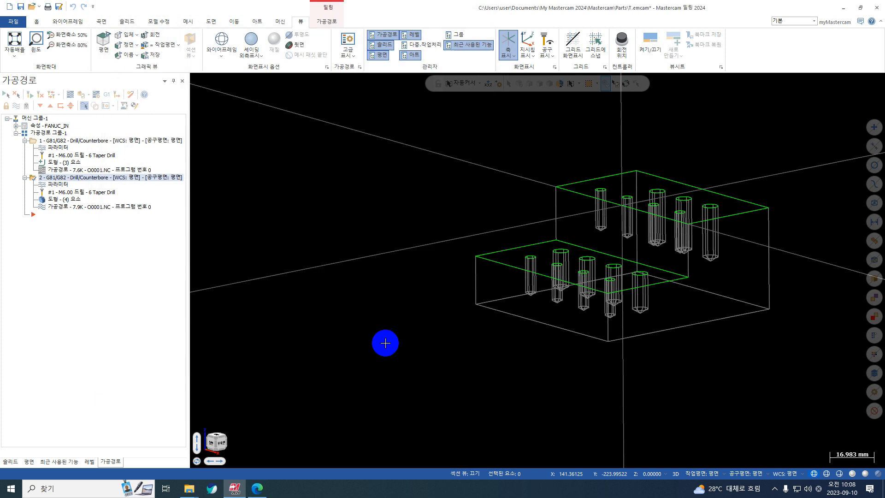
Shade the model, backplot the second drill operation over the lower step's large holes, and collapse both operations in the tree
click(251, 43)
click(73, 94)
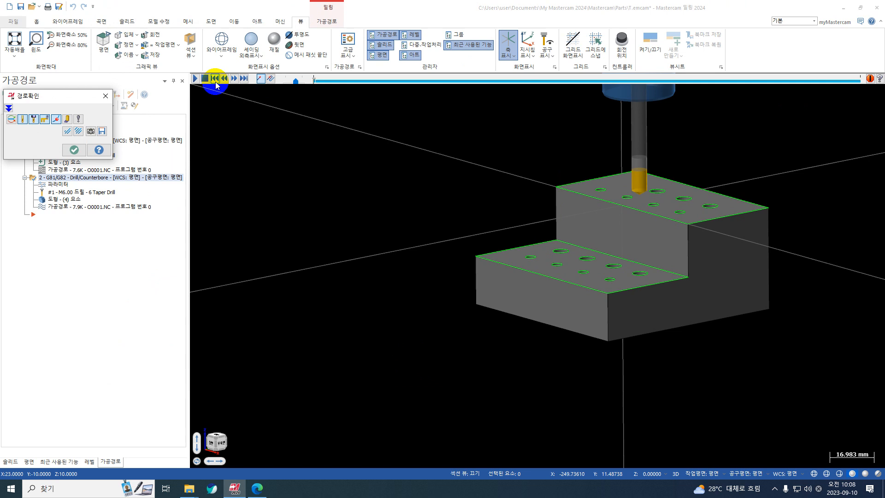
click(195, 78)
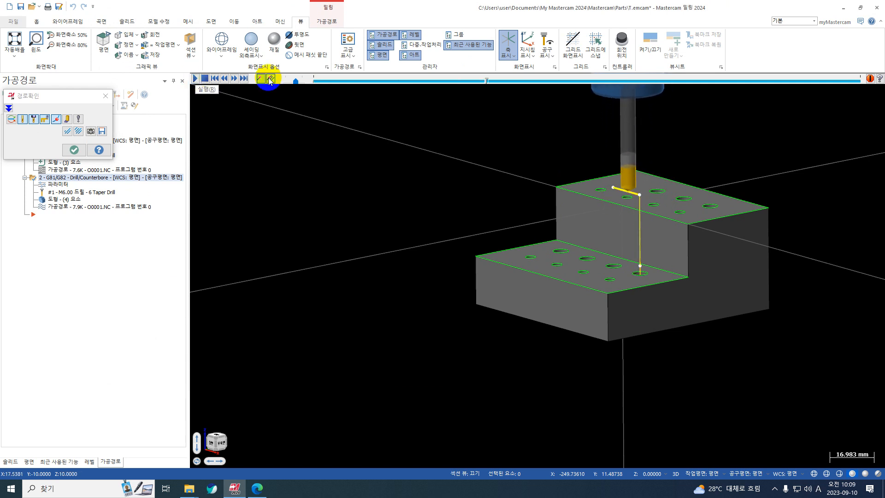
mouse_move(421, 152)
middle_down()
mouse_move(566, 245)
mouse_move(576, 229)
middle_up()
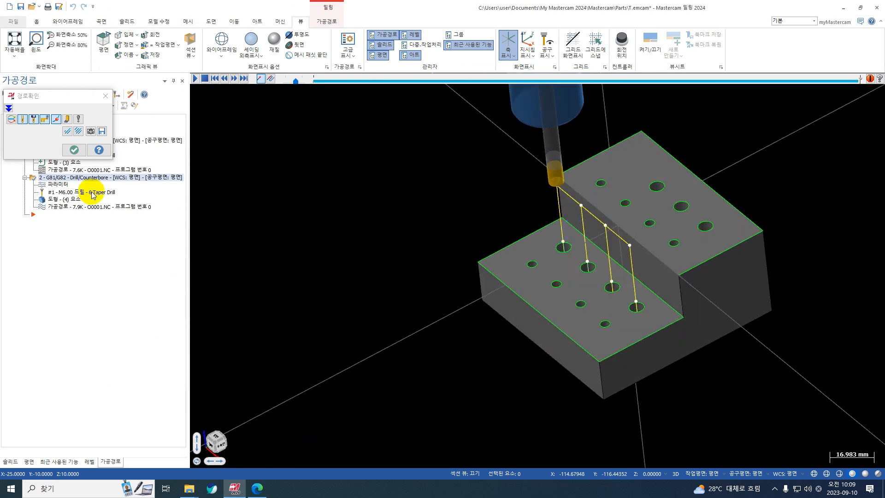
click(74, 150)
click(25, 140)
click(25, 148)
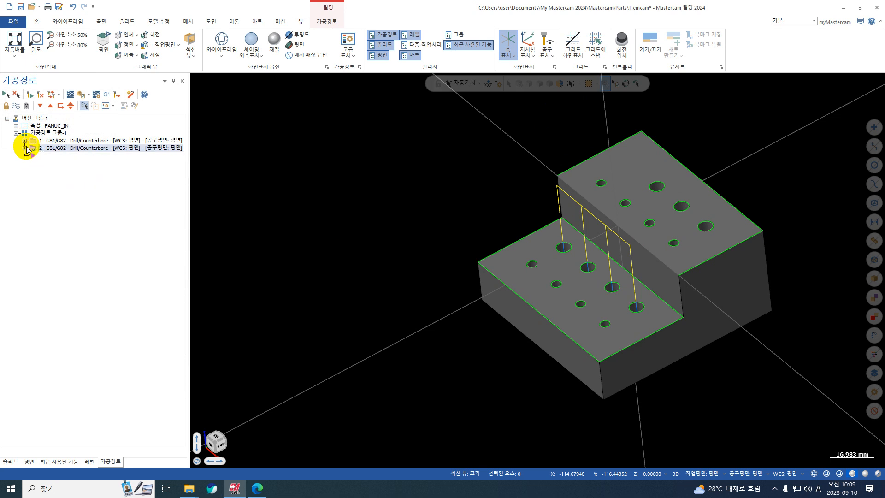
Reopen the second drill operation's parameters and run the collision check from its link parameters
click(26, 148)
click(64, 156)
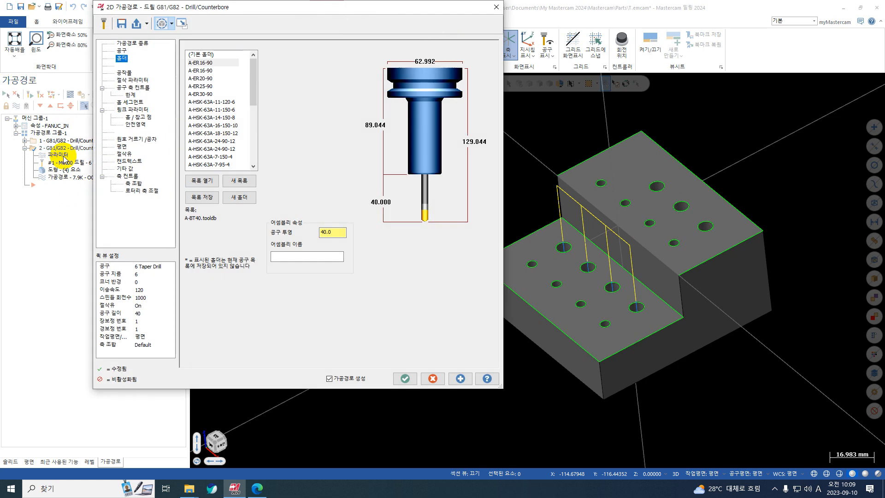
click(133, 87)
click(133, 80)
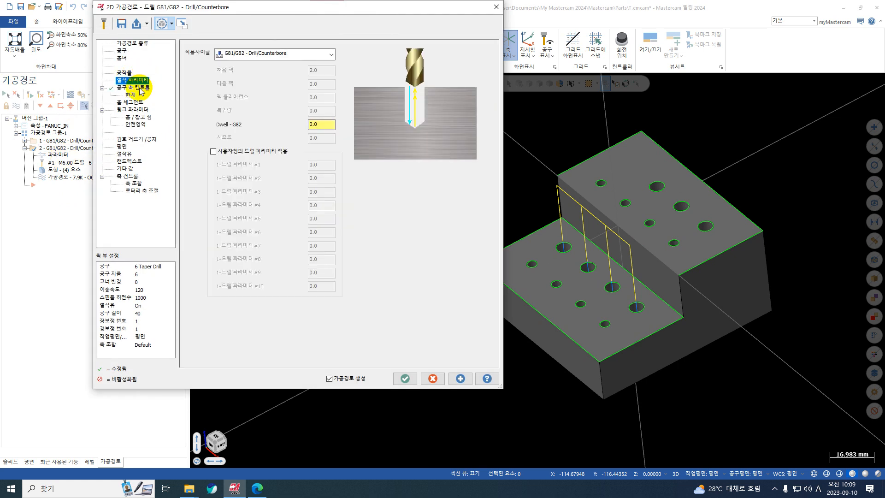
click(131, 102)
click(133, 109)
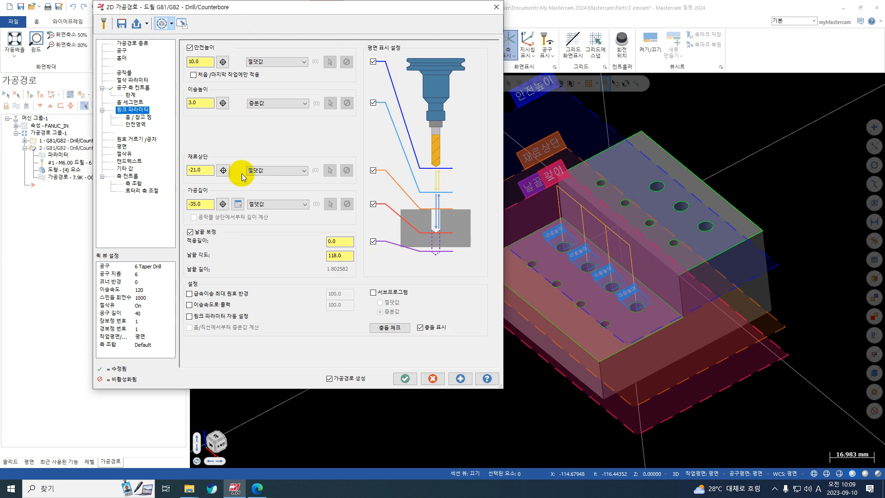
click(402, 327)
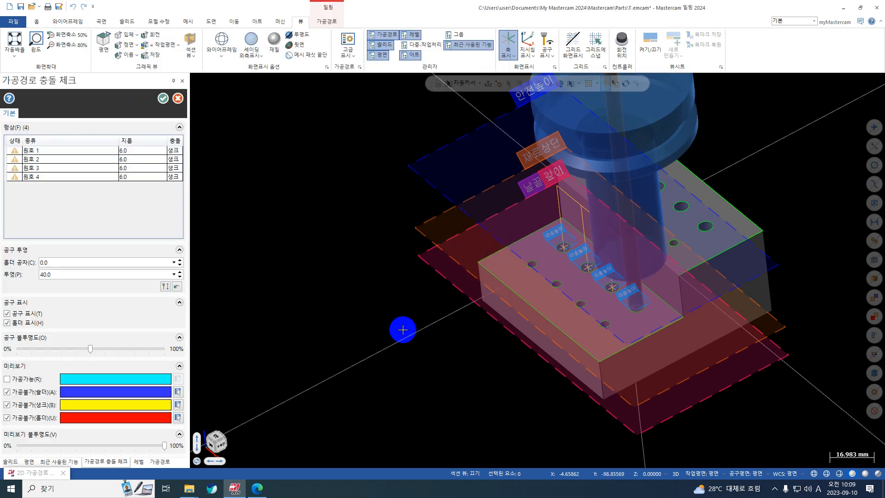
Examine the flagged arcs and the holder's clearance above the upper step, leave the collision check and accept the drill parameters
middle_drag(344, 285, 426, 226)
scroll(620, 337, up, 5)
middle_drag(583, 370, 460, 348)
middle_drag(464, 292, 460, 318)
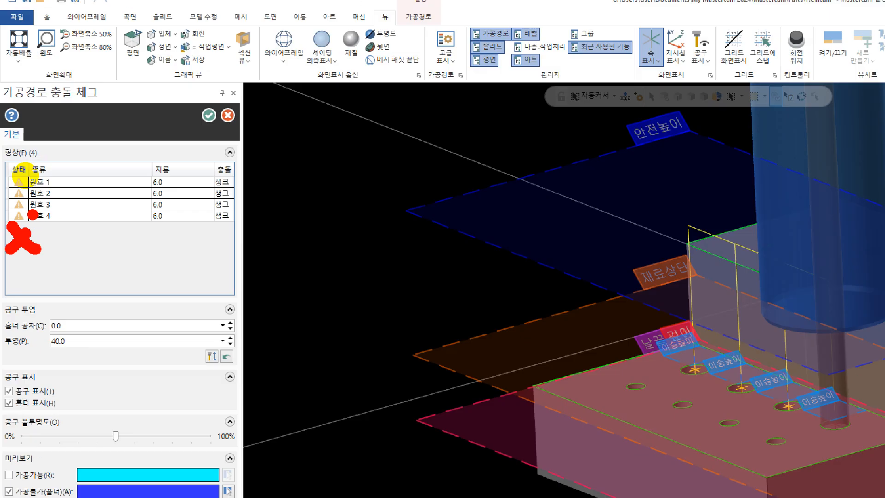
middle_drag(803, 344, 769, 313)
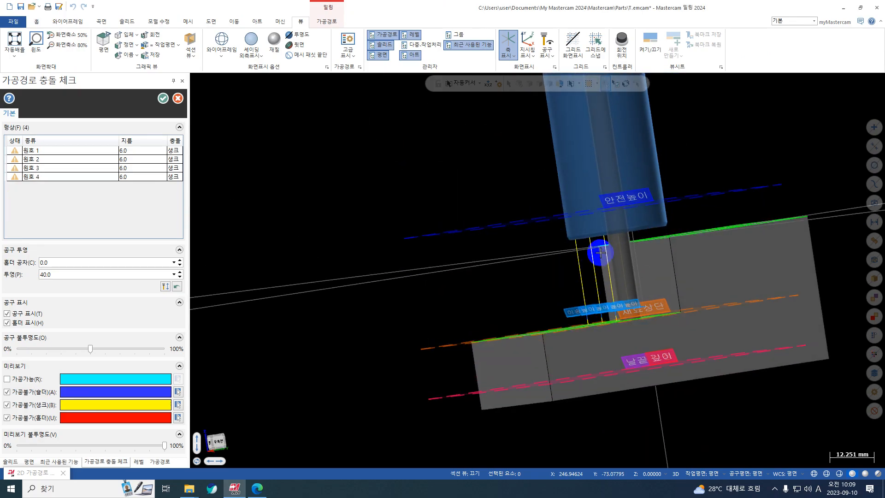
scroll(601, 253, down, 1)
middle_drag(499, 241, 506, 245)
key(Escape)
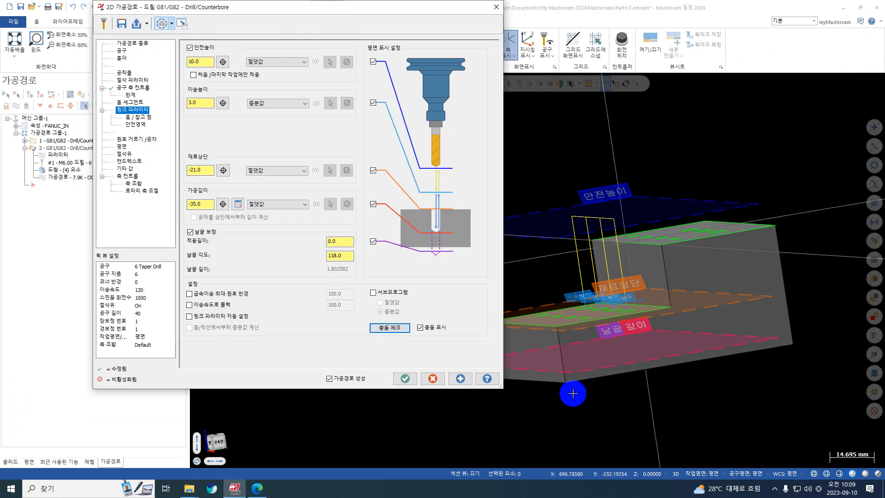
click(403, 377)
Examine the rows of small holes on the upper and lower steps from above and at an angle
right_click(592, 185)
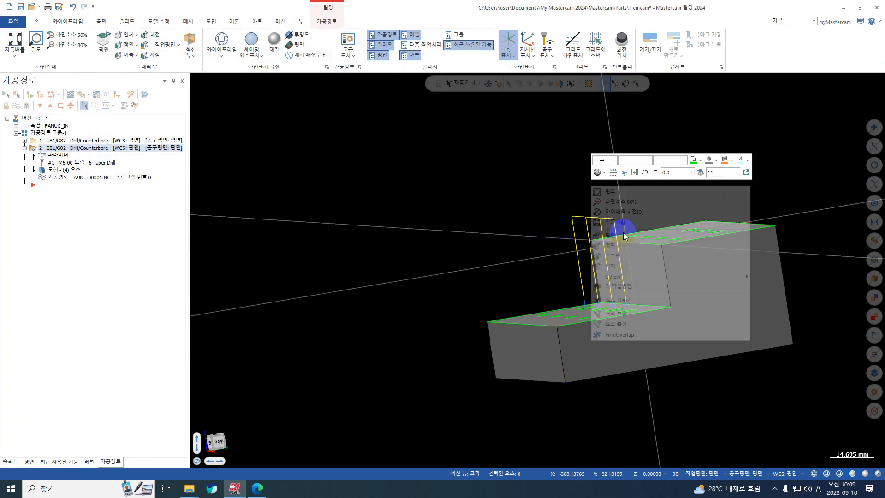
click(616, 236)
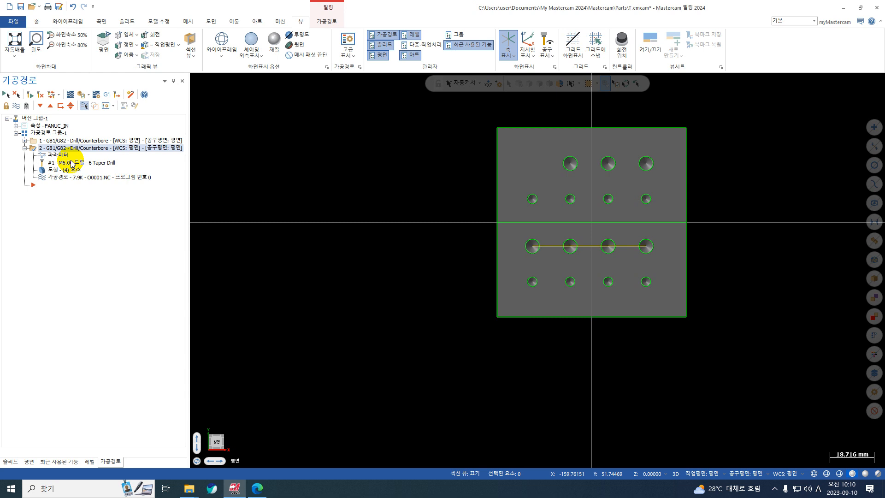
middle_drag(593, 303, 538, 201)
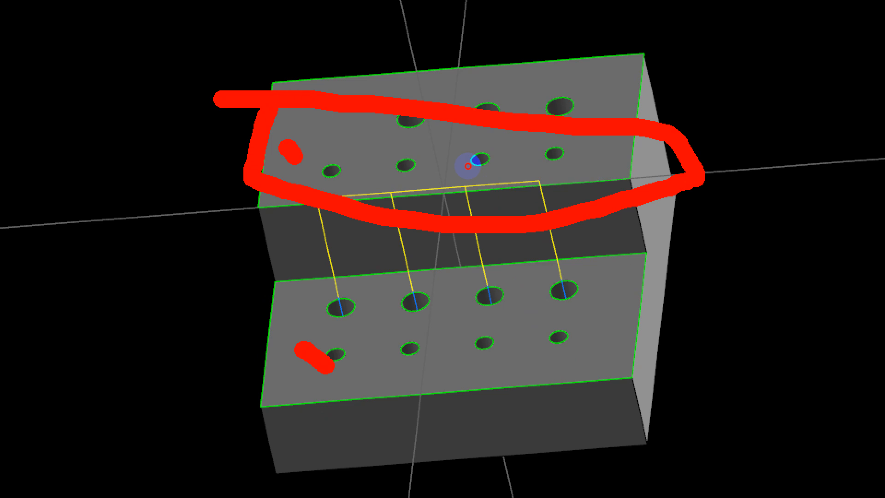
mouse_move(517, 280)
mouse_down()
mouse_move(695, 319)
mouse_move(569, 257)
mouse_move(520, 275)
mouse_up()
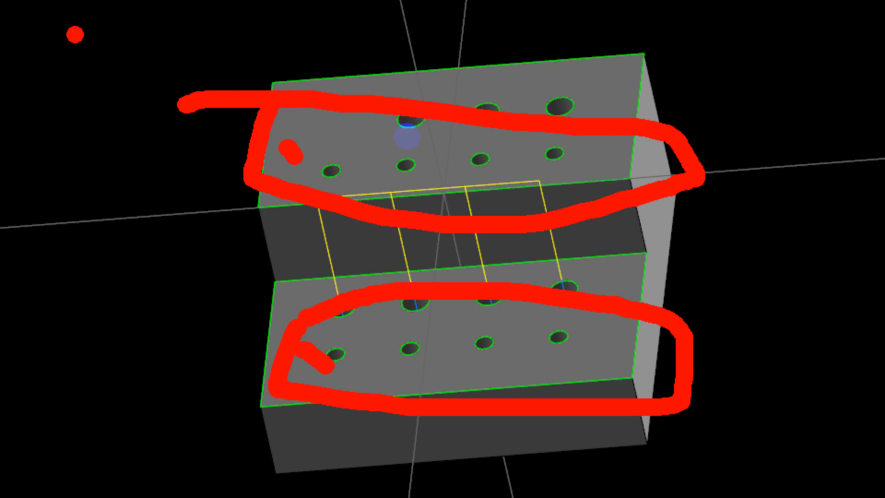
click(357, 184)
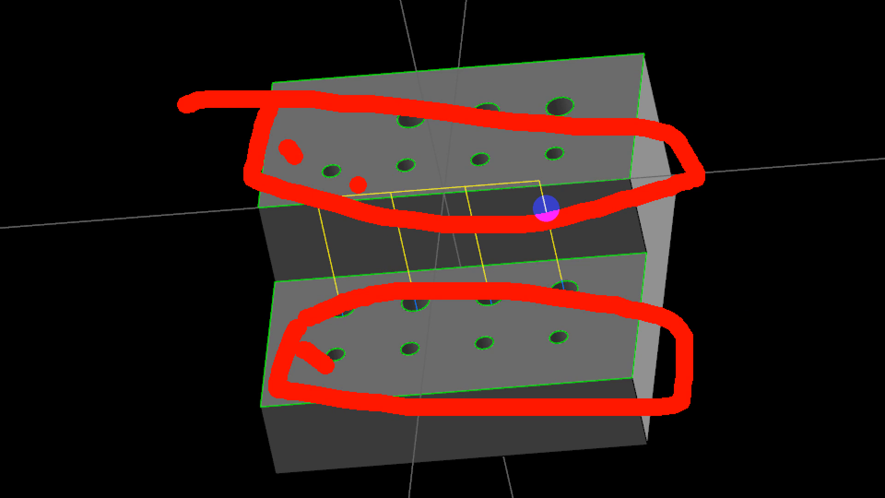
key(Escape)
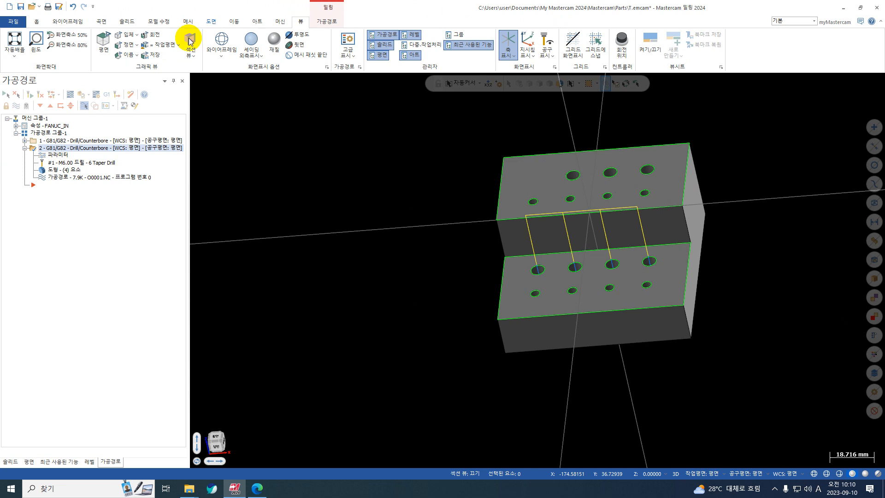
click(327, 21)
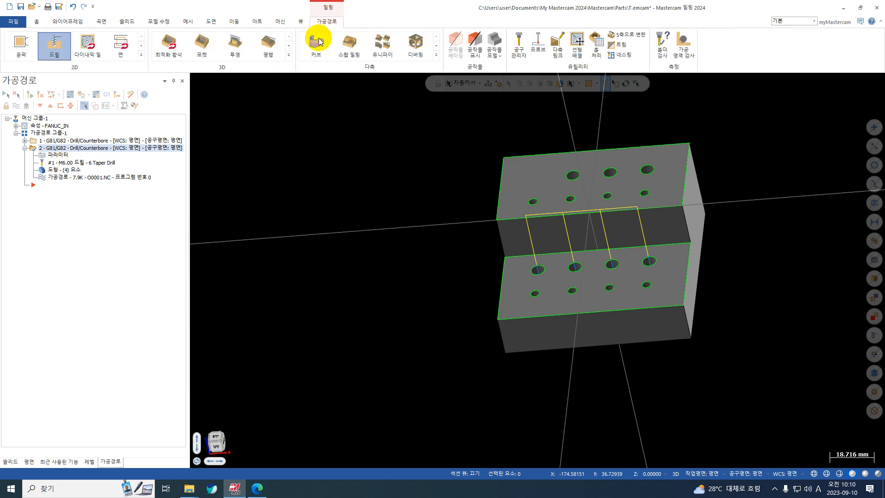
click(55, 43)
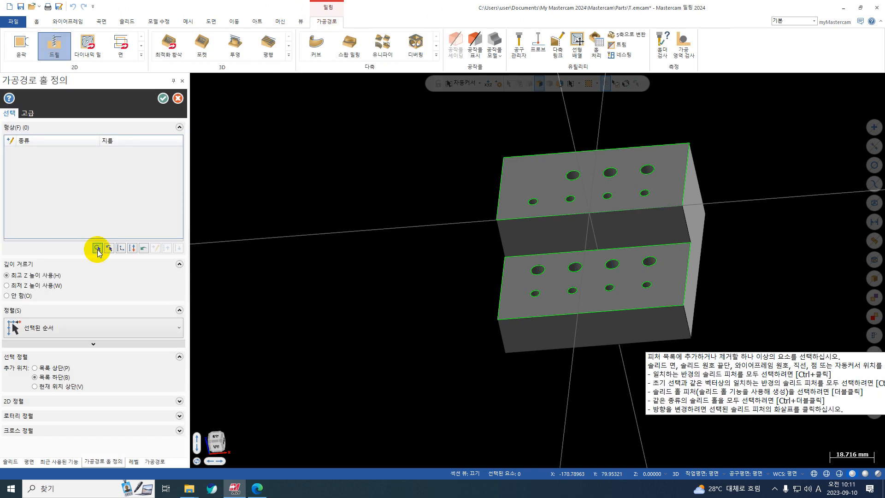
click(97, 248)
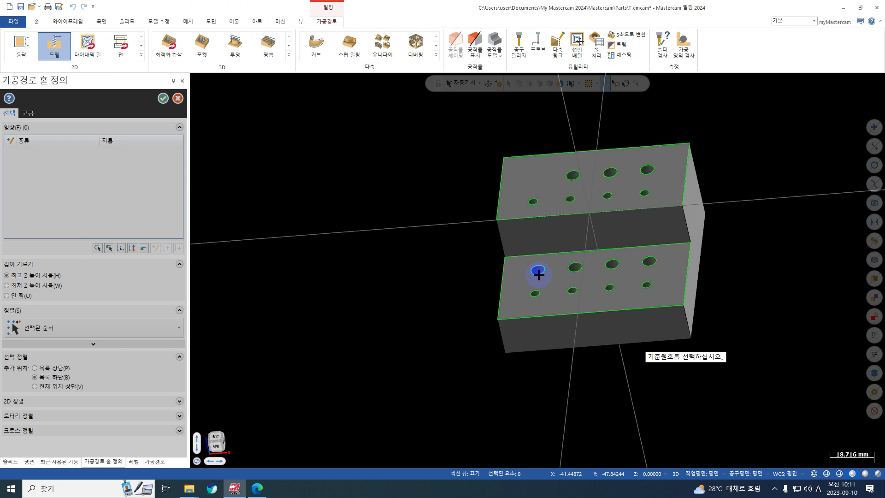
drag(743, 169, 467, 325)
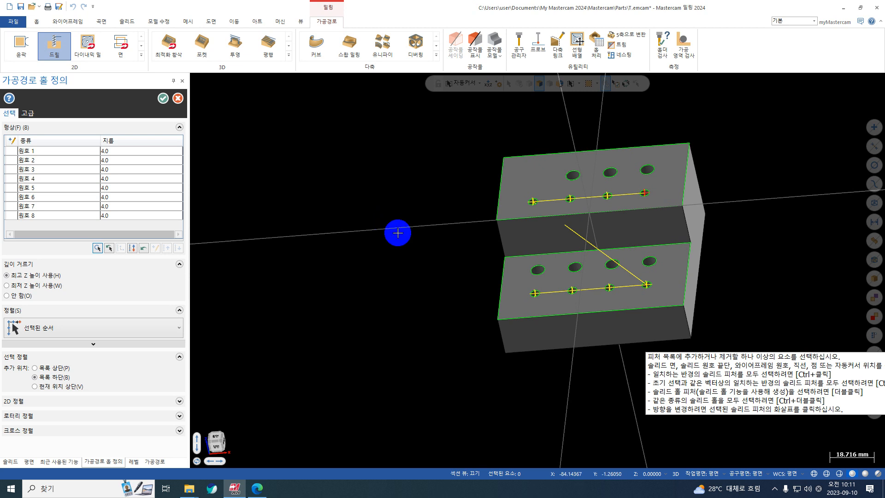
scroll(535, 297, up, 2)
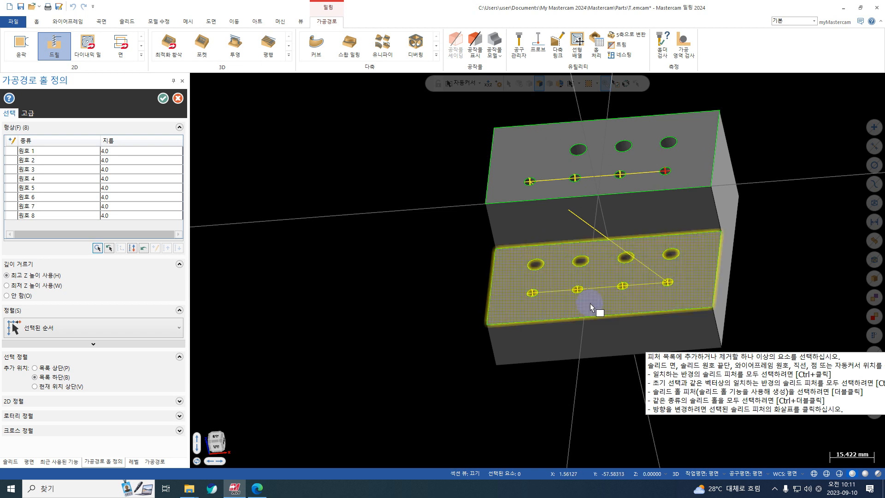
drag(452, 261, 599, 332)
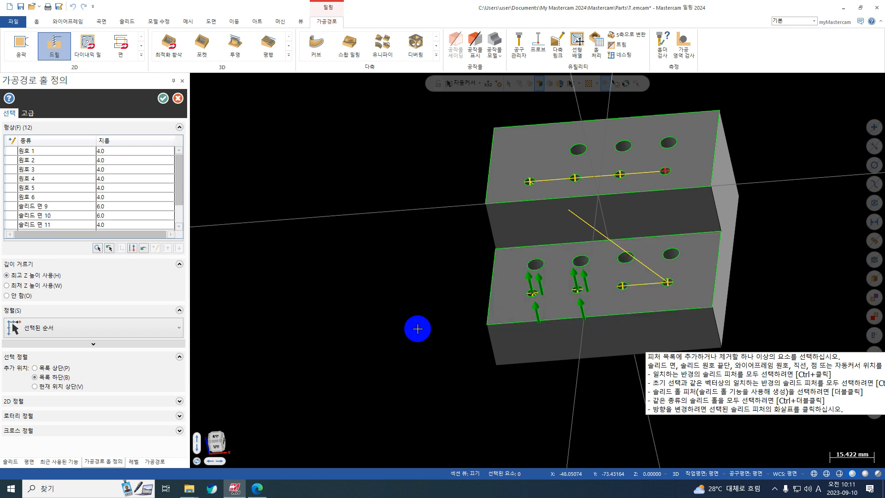
key(Return)
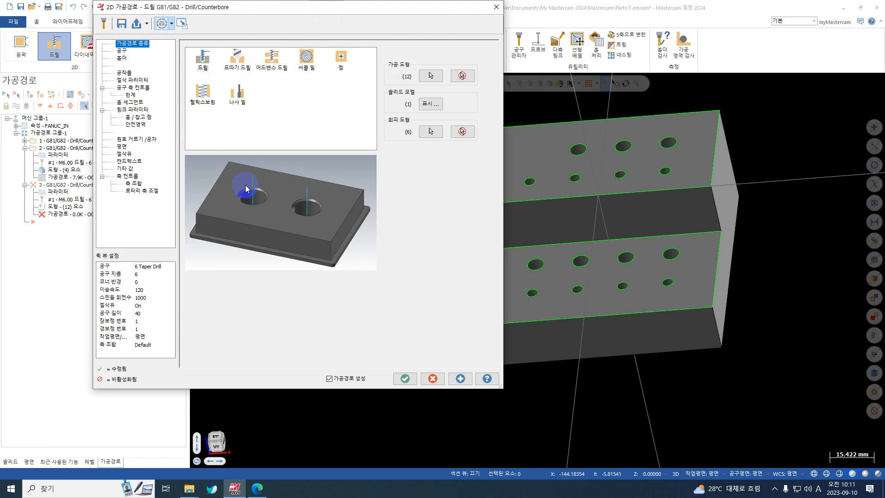
click(496, 7)
click(515, 268)
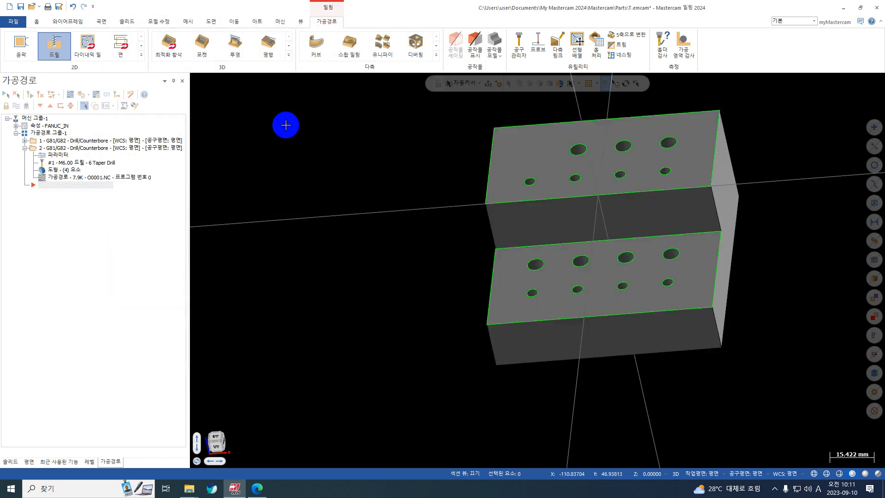
Start a new drill toolpath and use an arc mask to select all 4 mm holes on both steps
click(54, 44)
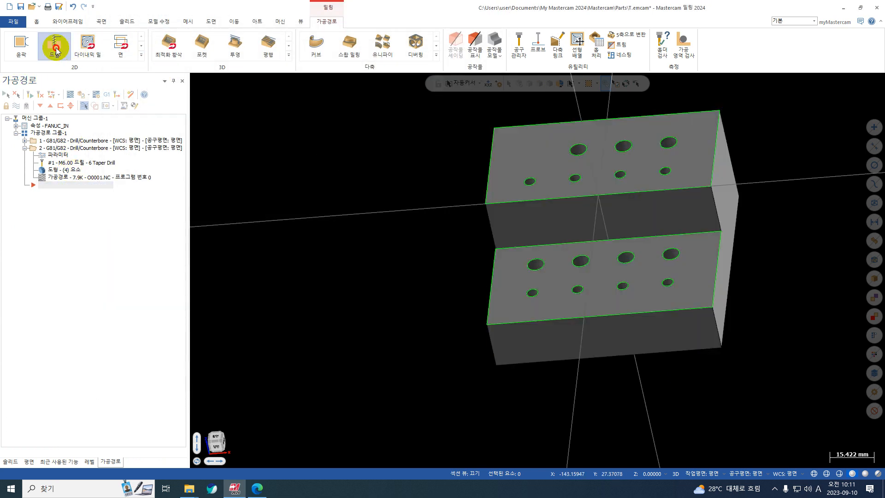
click(109, 248)
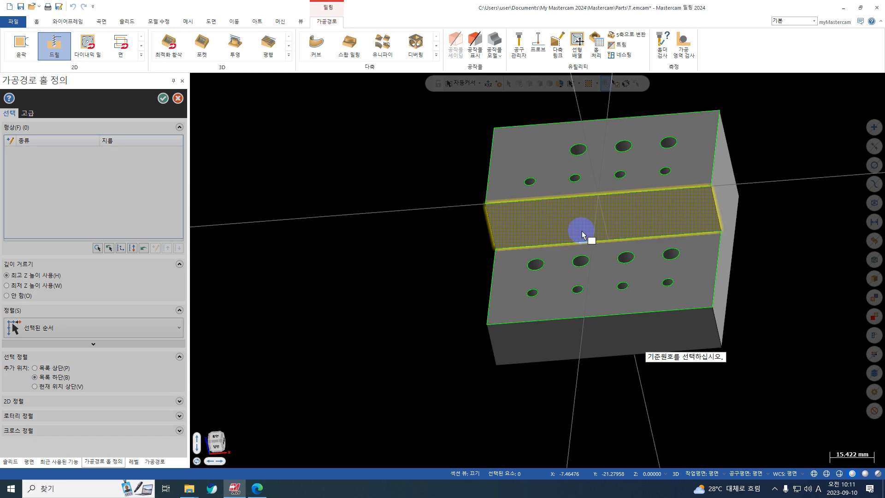
drag(729, 139, 368, 338)
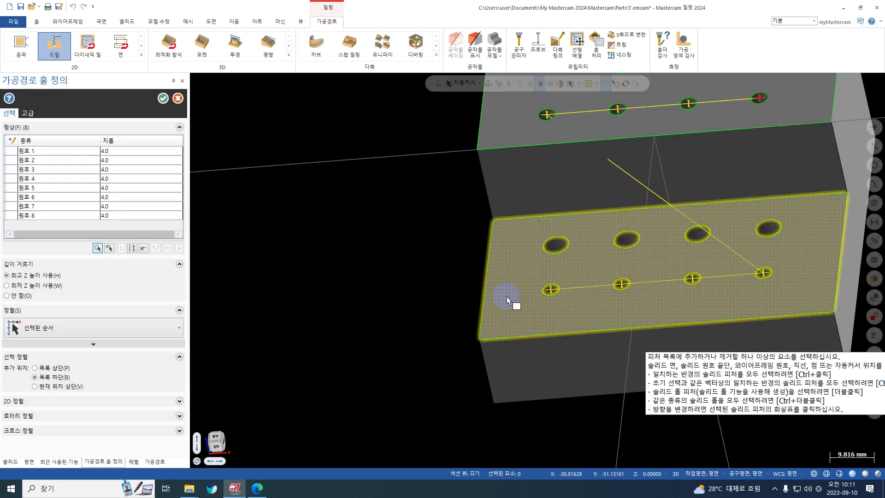
Remove the two leftmost 4 mm holes on the lower step from the drill selection, check arcs 5 and 6, and accept the selection
scroll(504, 297, up, 3)
click(552, 290)
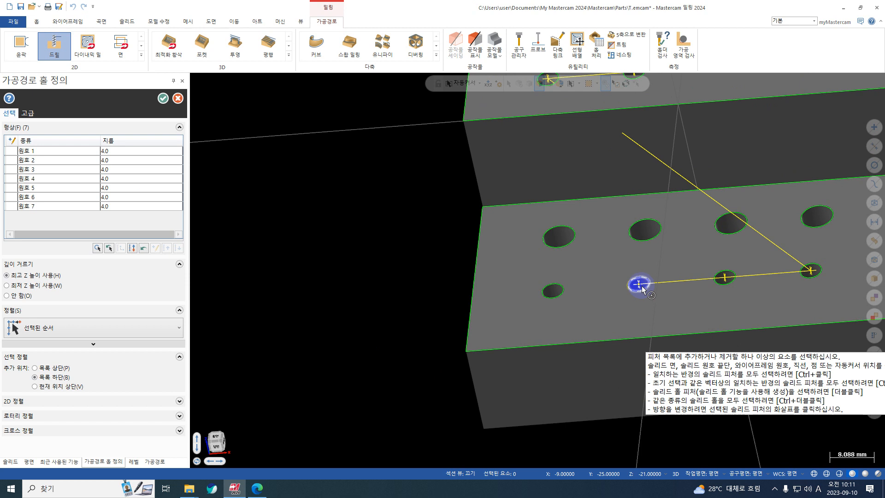
click(640, 284)
scroll(361, 251, down, 1)
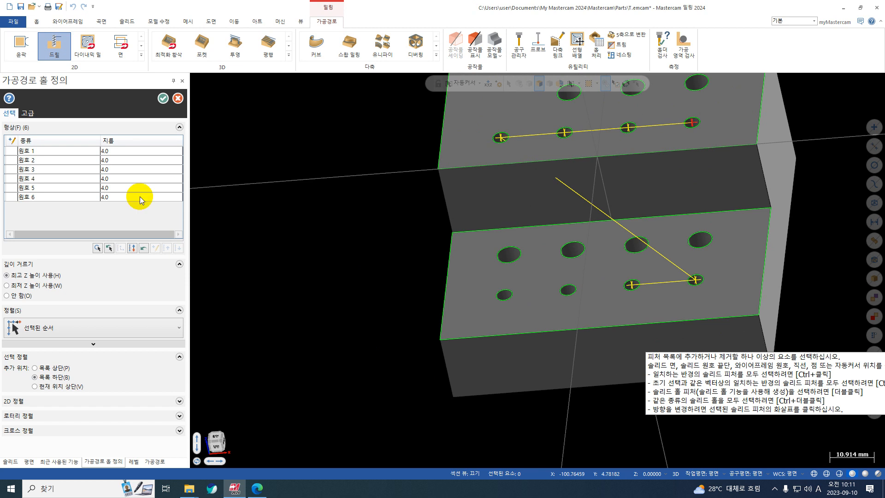
click(48, 197)
click(46, 188)
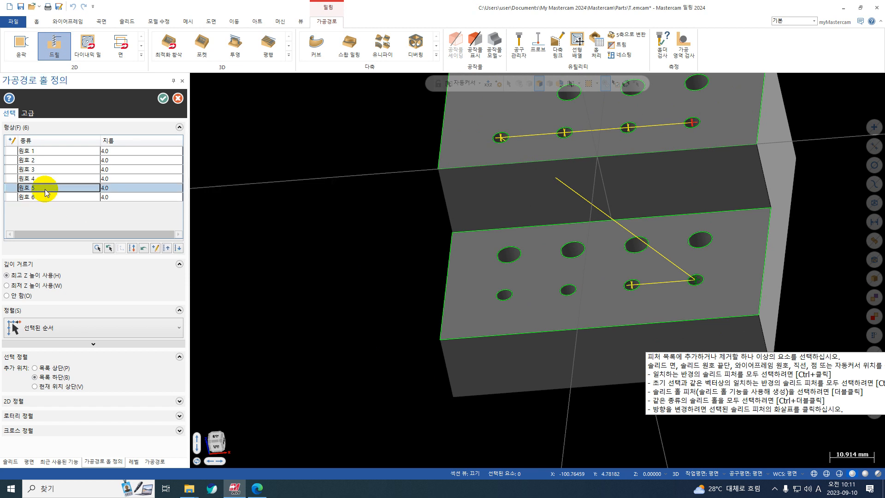
click(44, 198)
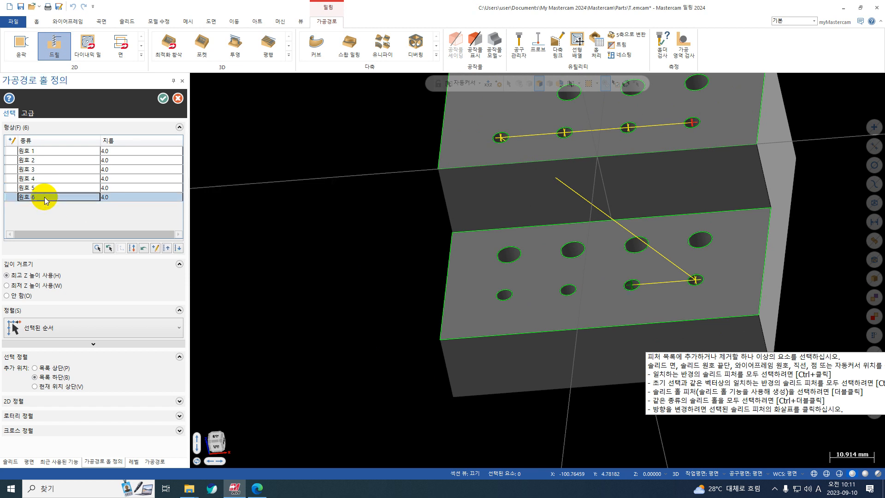
click(163, 99)
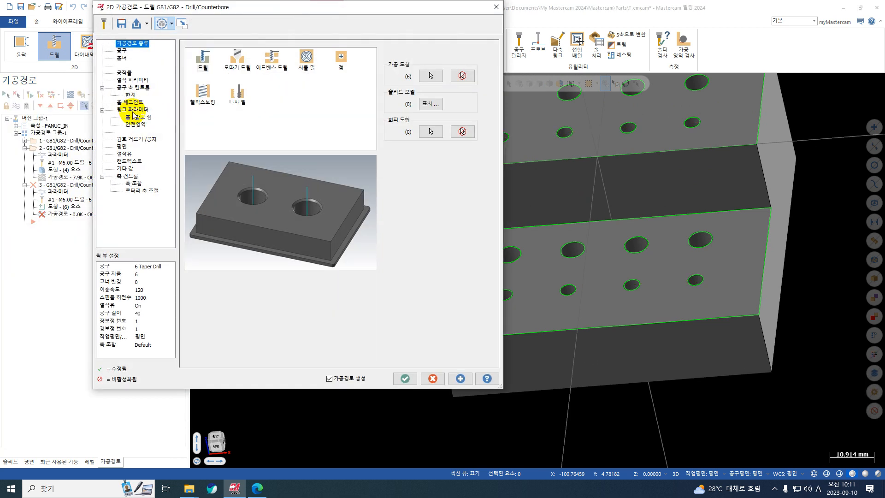
Create a new drill tool for the operation using the standard size 4 Screw Machine
middle_drag(699, 196, 734, 196)
scroll(733, 195, down, 1)
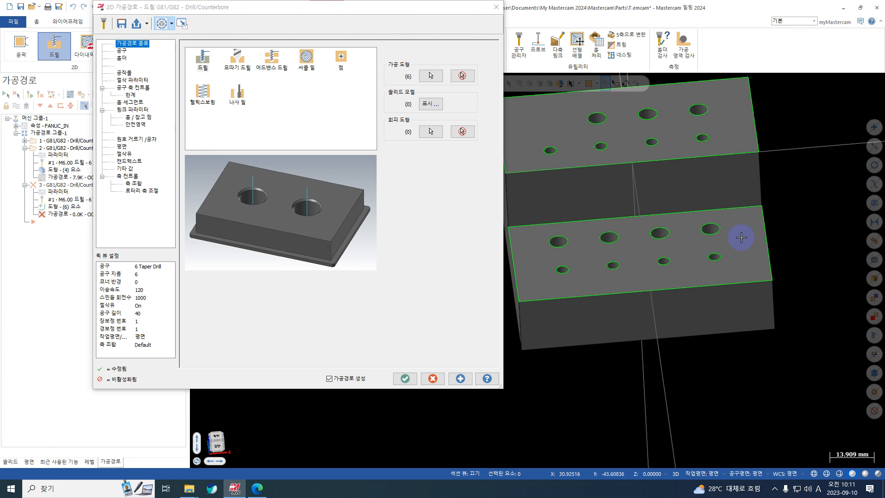
click(121, 50)
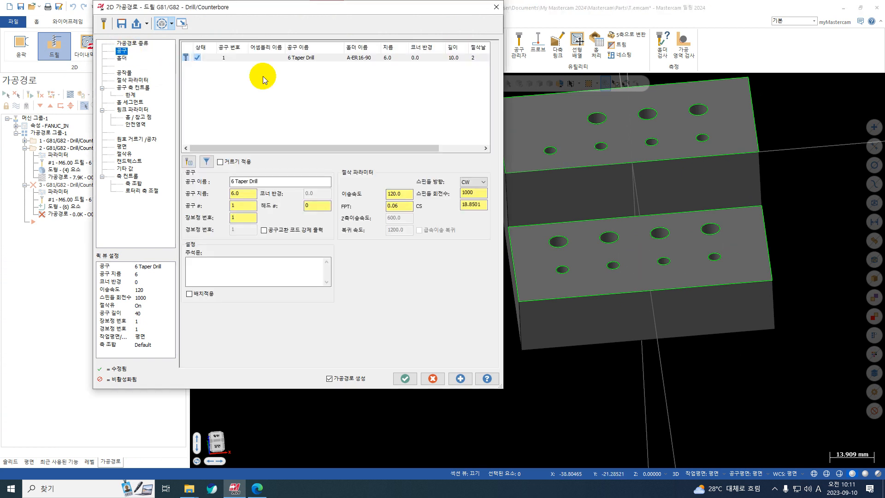
right_click(226, 103)
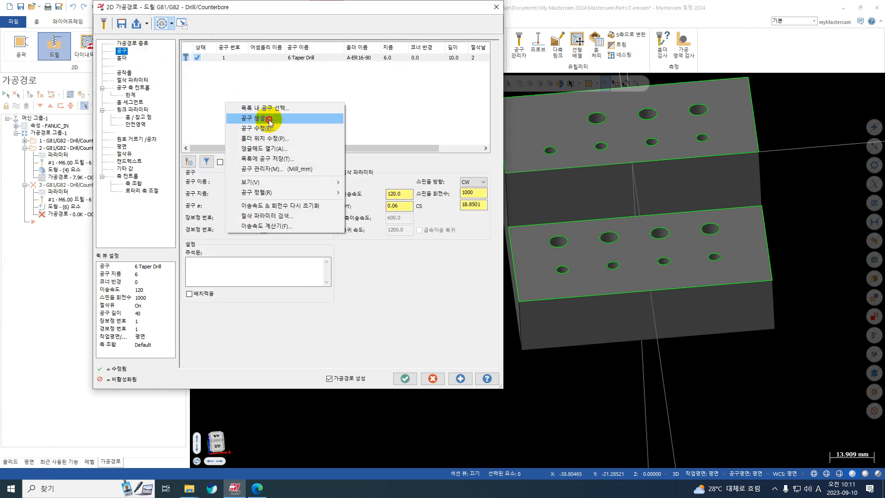
click(269, 119)
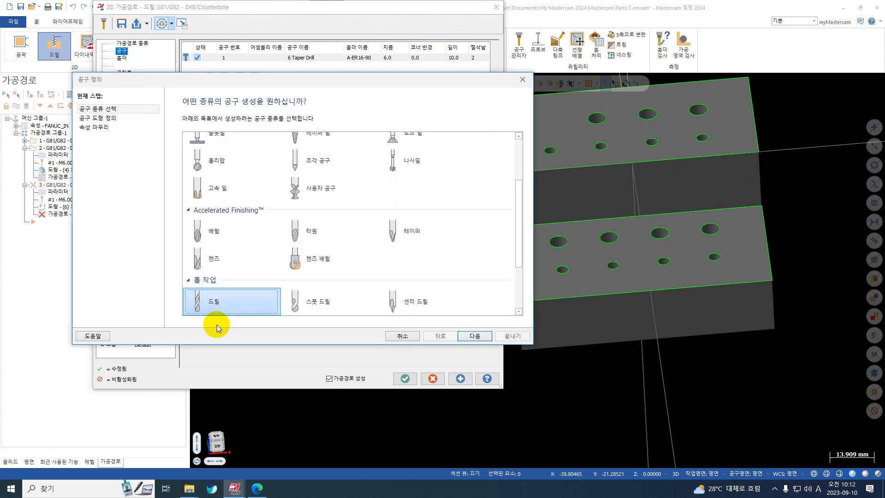
click(215, 314)
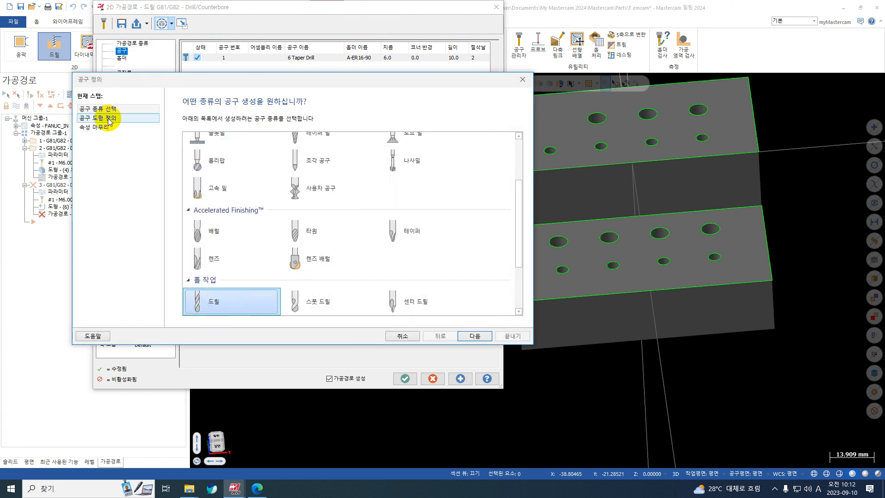
click(109, 121)
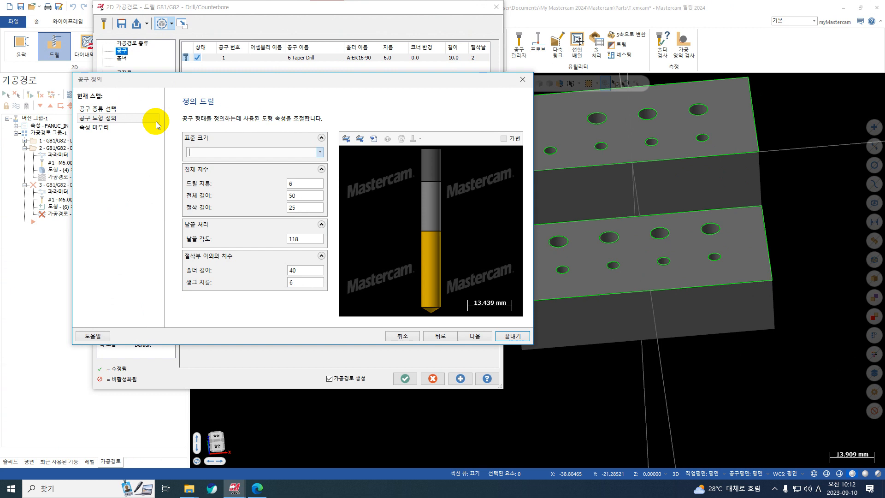
text(4)
key(BackSpace)
text(4)
scroll(230, 244, down, 6)
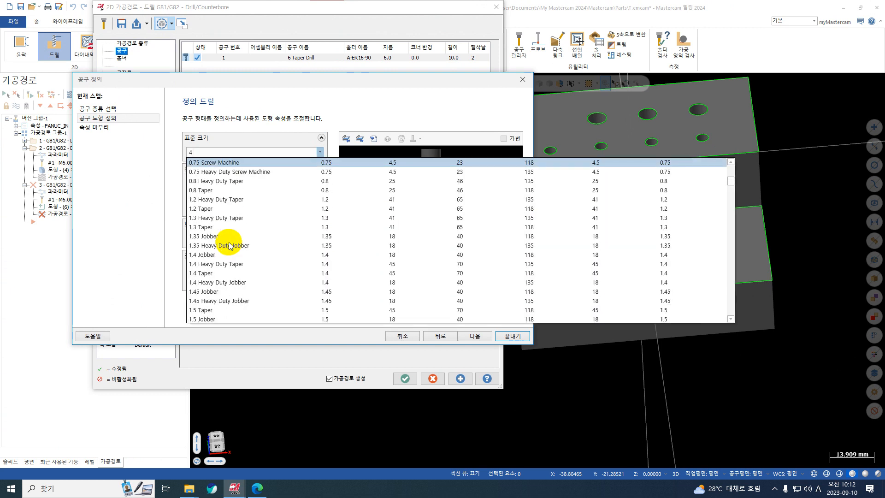
scroll(229, 246, down, 20)
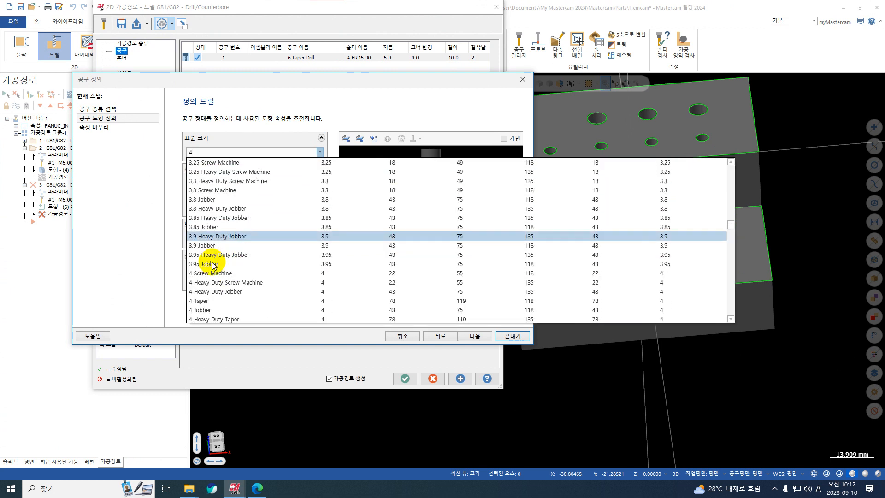
click(212, 275)
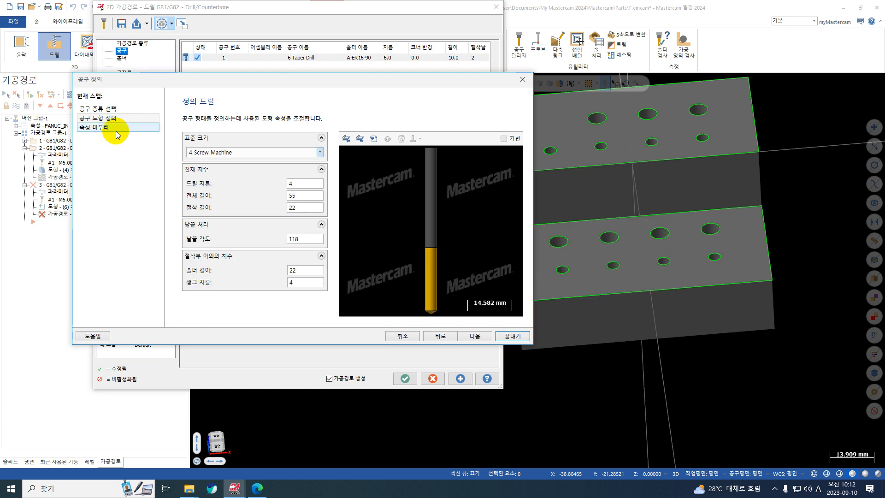
Set the new drill's feed rate to 400 and spindle speed to 4500, and finish the tool definition
click(106, 129)
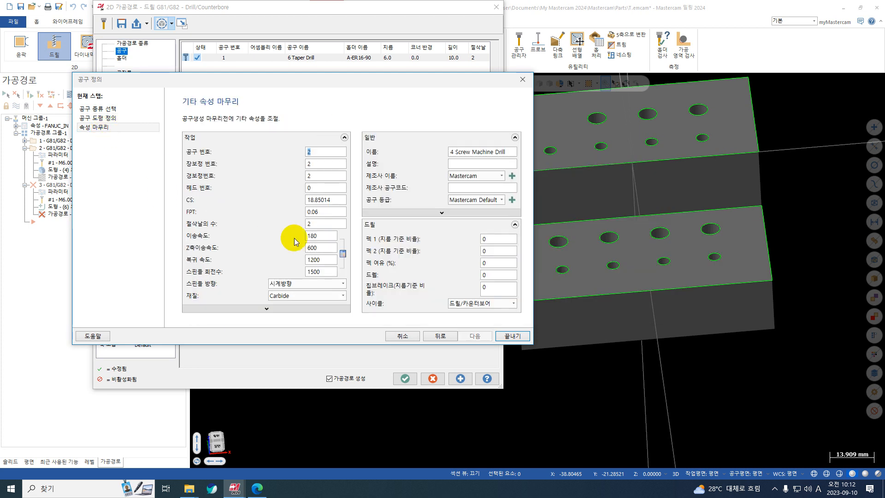
double_click(325, 236)
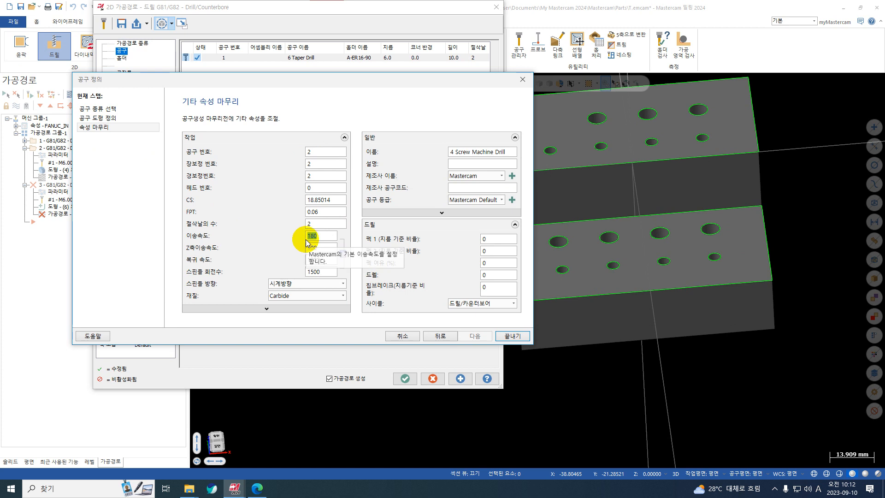
text(400)
double_click(329, 271)
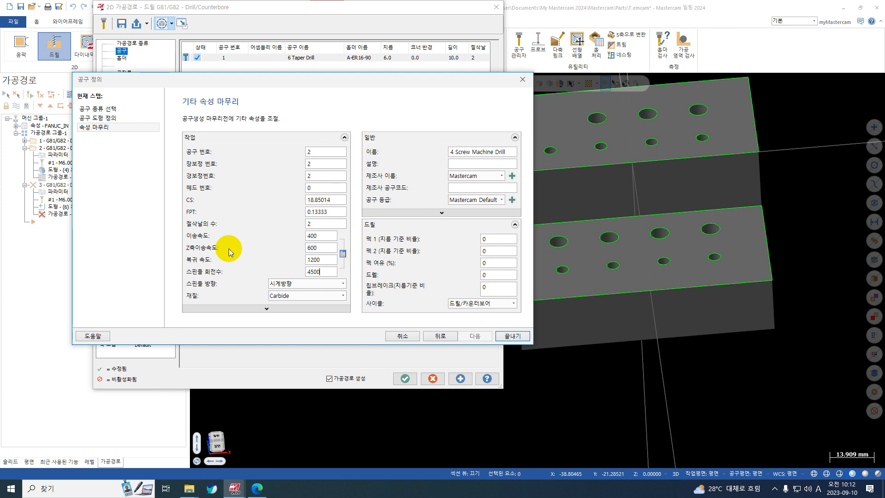
key(Return)
click(510, 339)
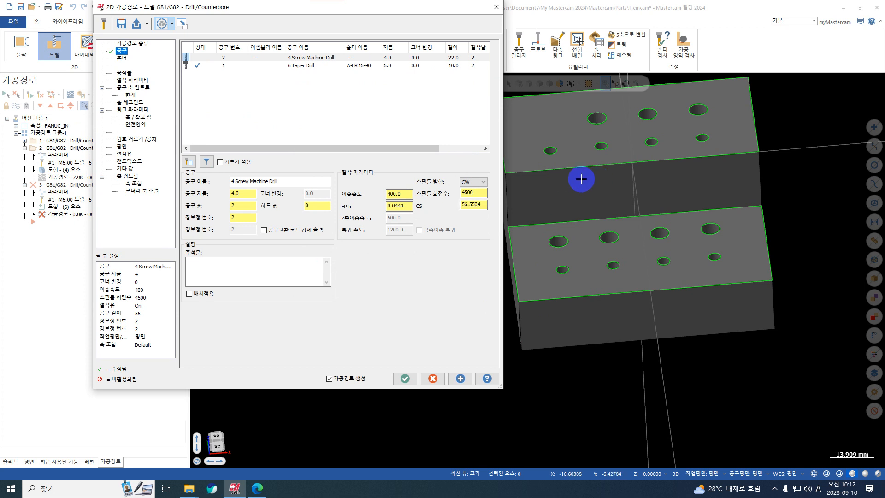
Change the drill cycle in the cut parameters to G73 - Chip Break
click(134, 80)
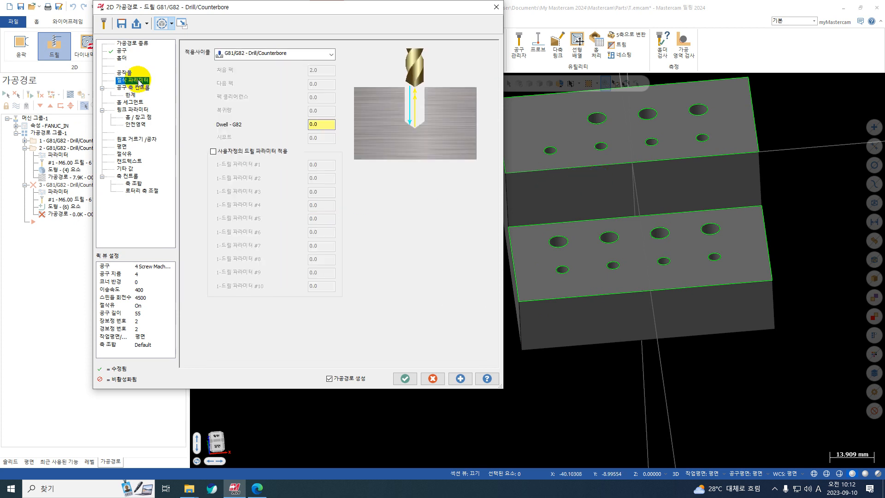
click(247, 55)
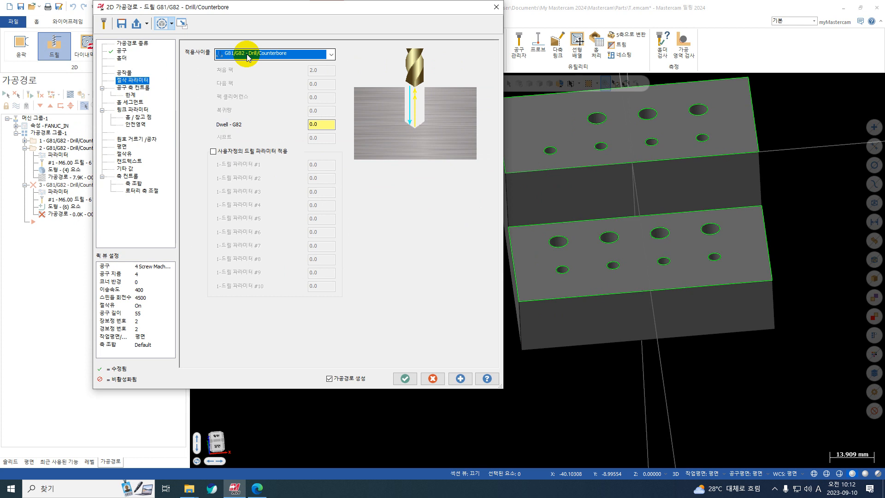
click(251, 87)
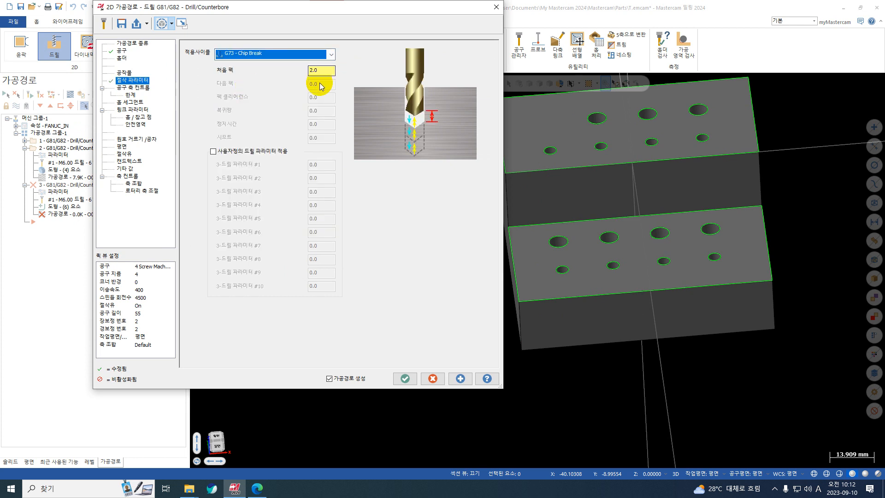
Set the link parameters to top of stock 0.0 and depth -15.0, turn off tip compensation, and generate the toolpath
click(139, 110)
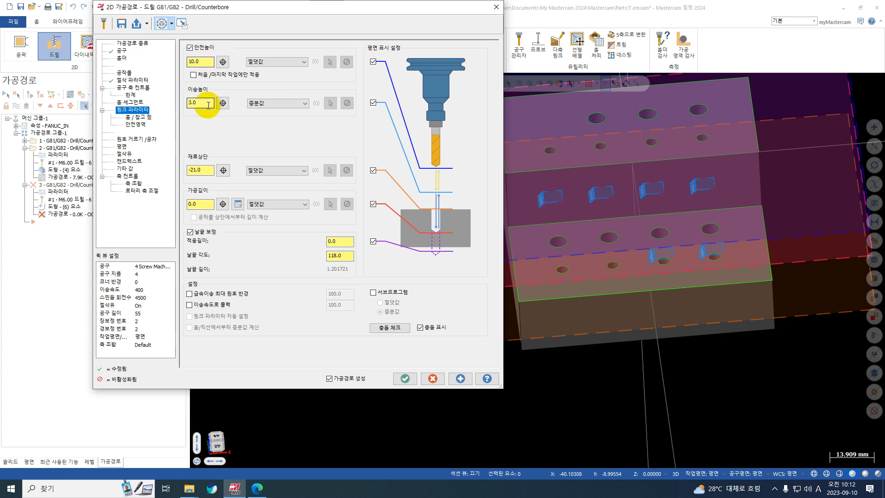
click(202, 170)
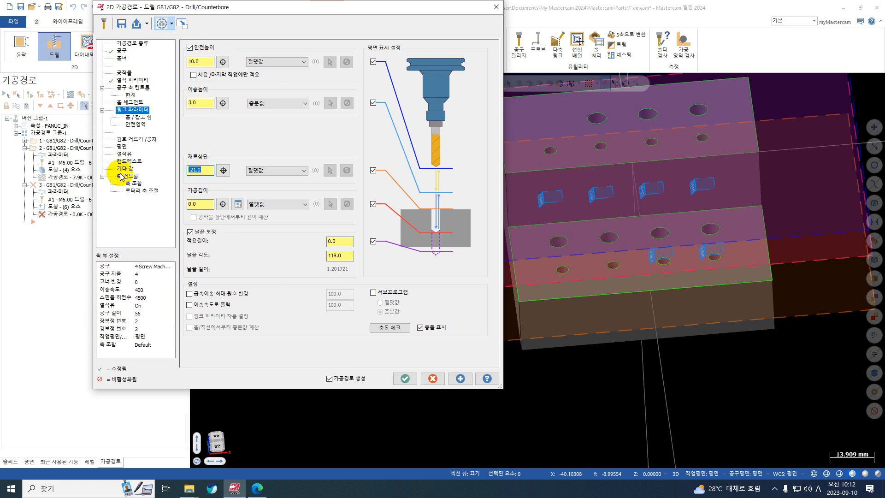
click(199, 205)
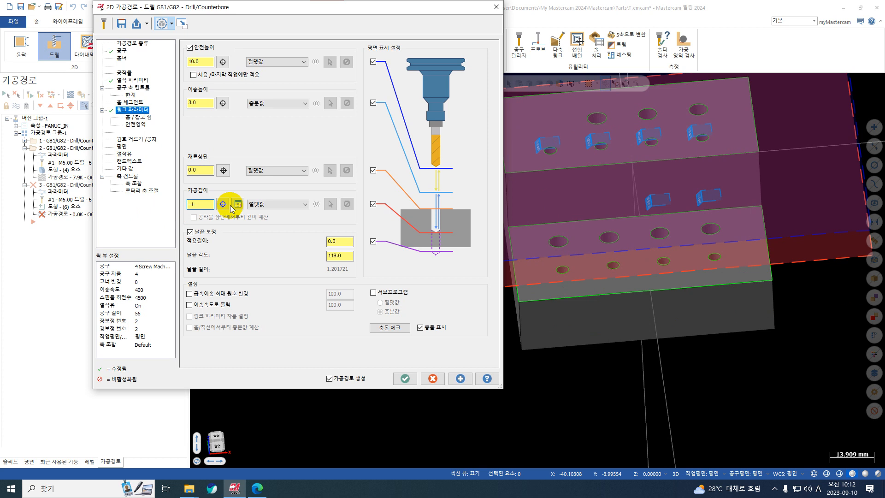
click(190, 232)
scroll(805, 286, down, 2)
middle_drag(655, 240, 670, 241)
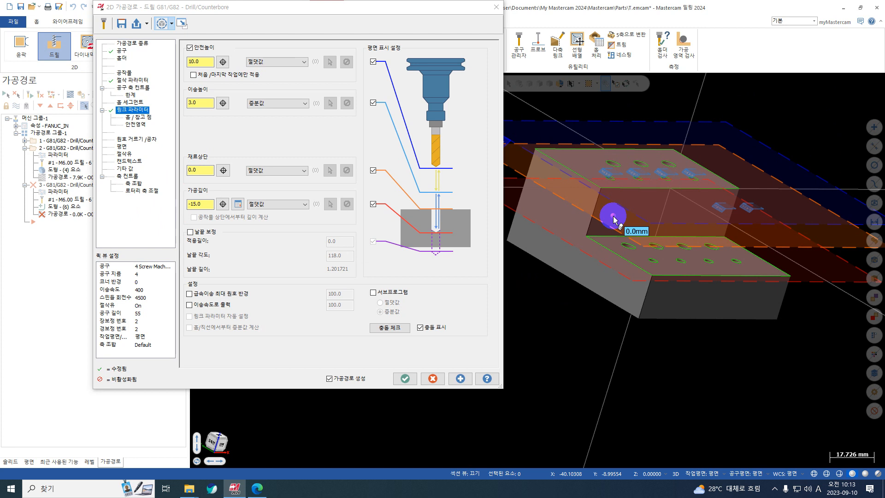
click(405, 378)
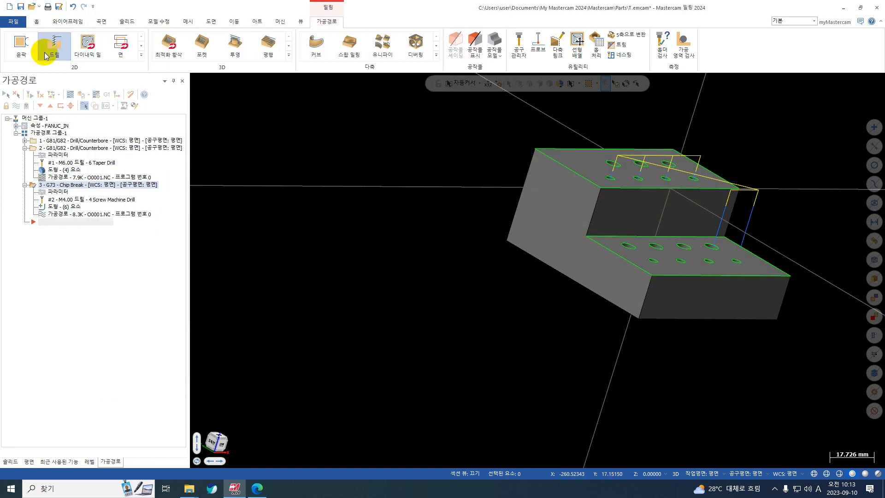
click(46, 56)
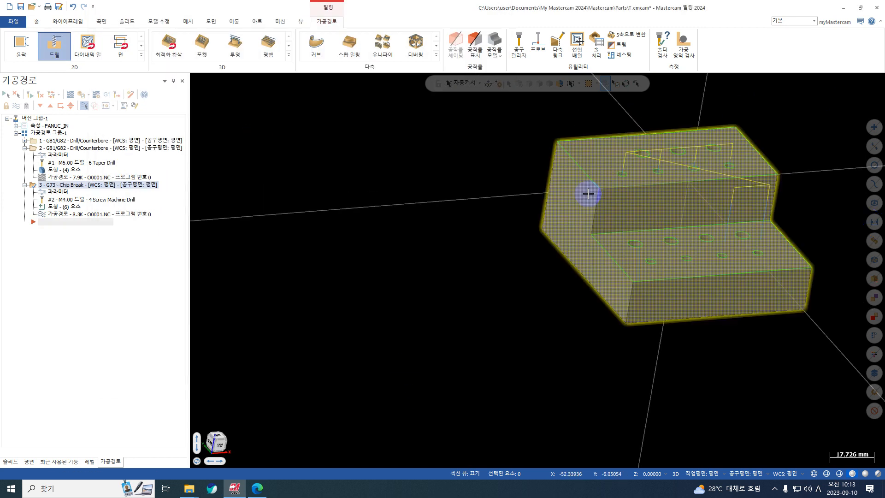
Backplot the chip break toolpath and examine the drill's depth and retract height at the lower step's holes
scroll(624, 178, up, 3)
click(70, 93)
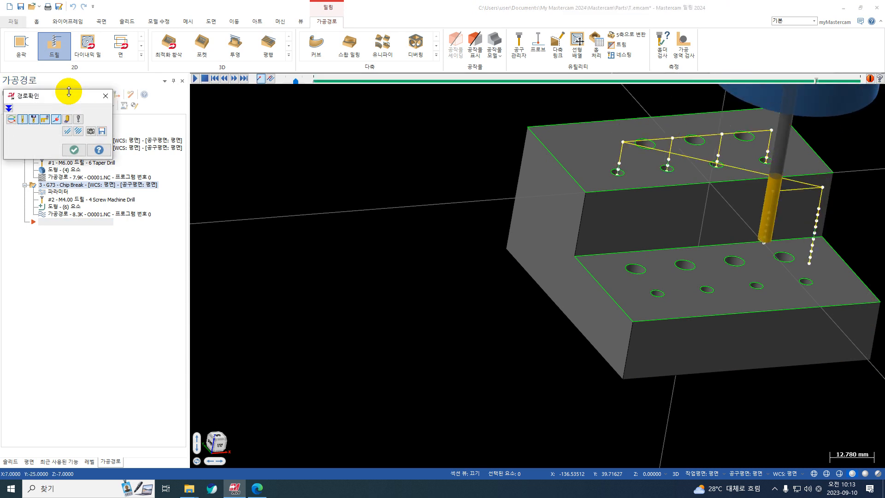
scroll(775, 265, up, 3)
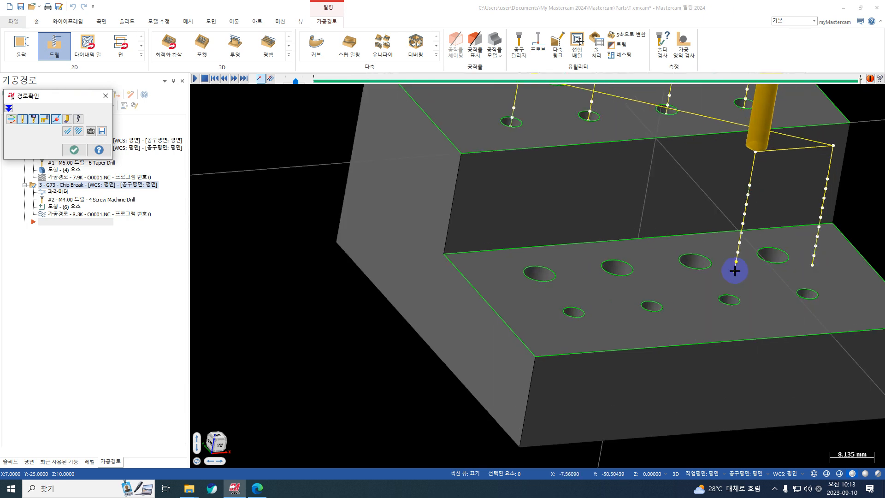
scroll(504, 232, down, 3)
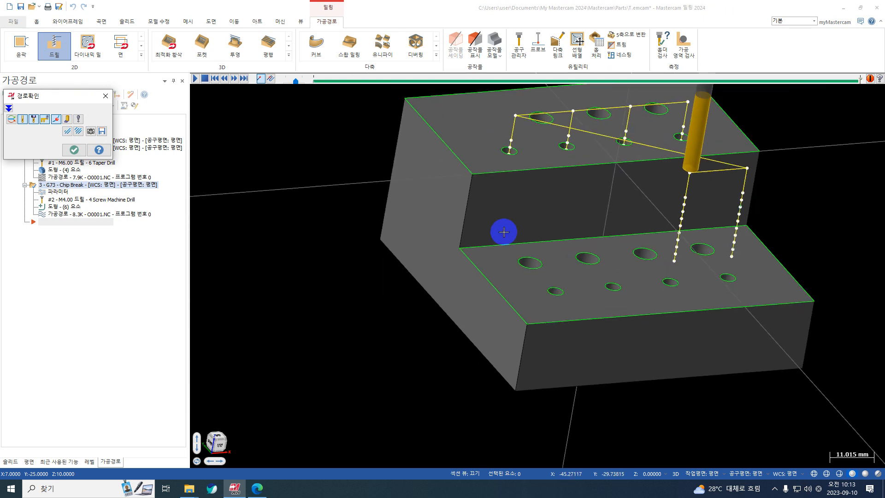
key(Escape)
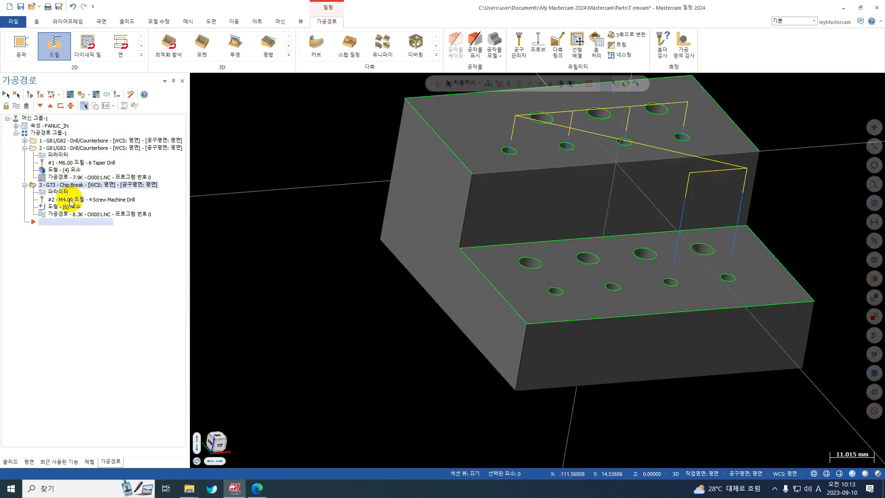
In the G73 Chip Break operation's hole list, override the feed height of arc 5 at its point to -18.0, based on the lower step's Z
click(72, 207)
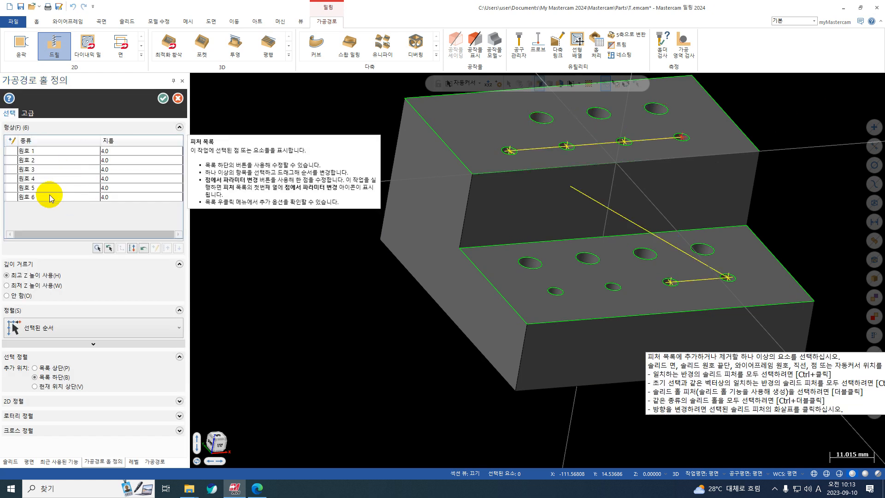
click(51, 194)
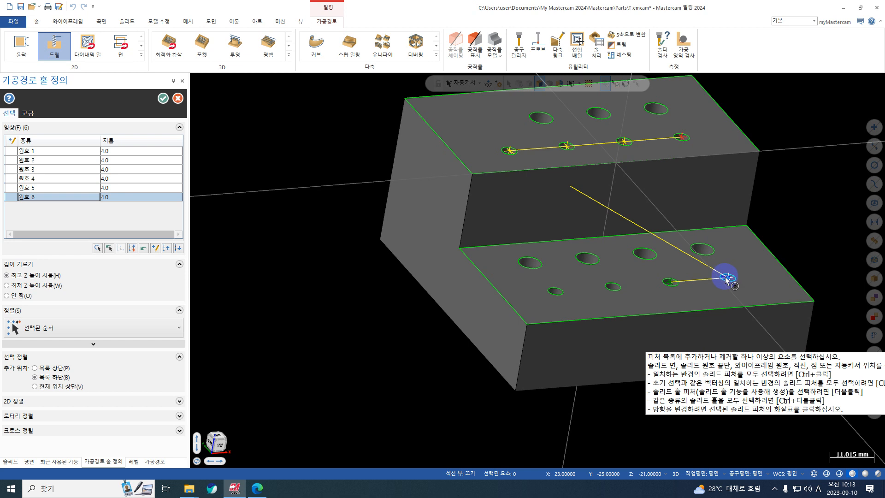
click(31, 187)
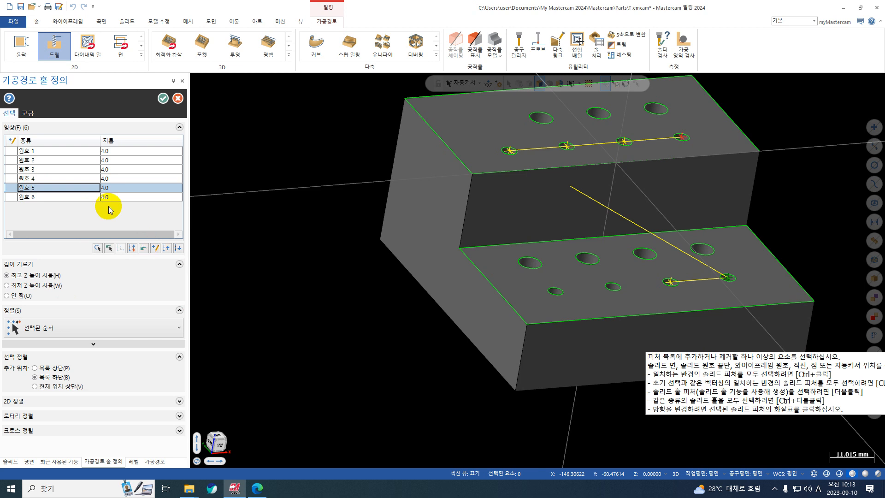
right_click(51, 189)
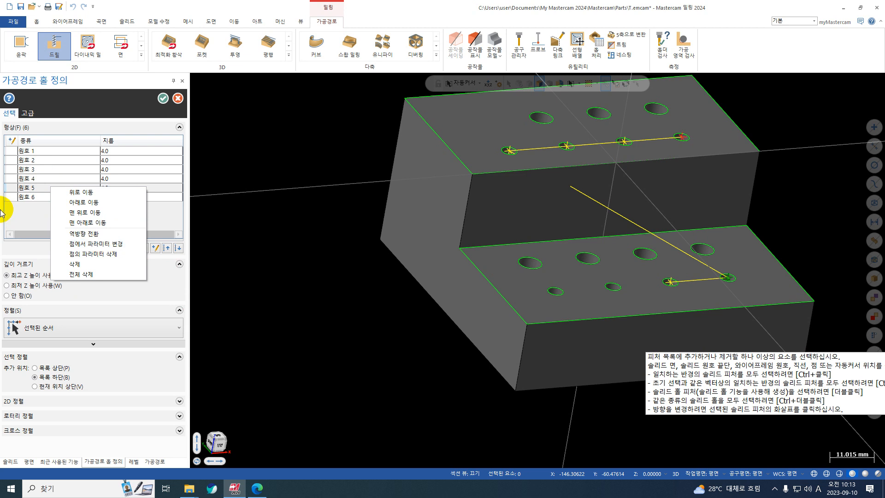
click(31, 195)
click(41, 189)
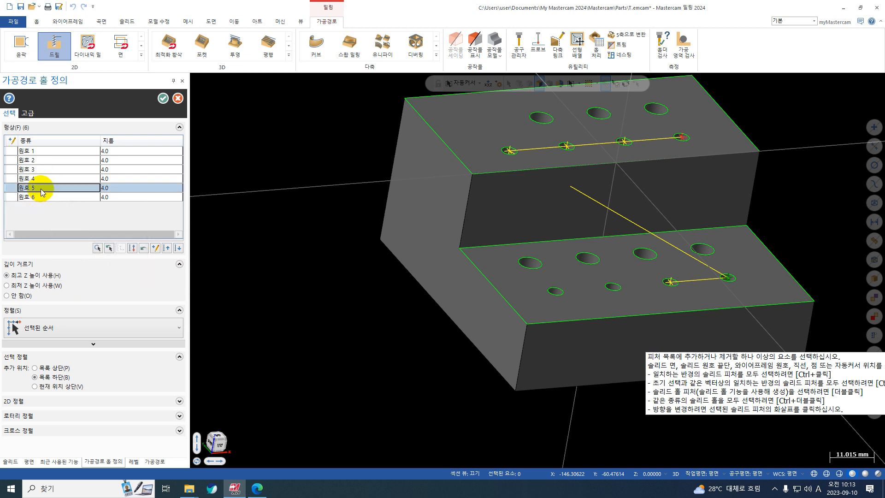
click(156, 249)
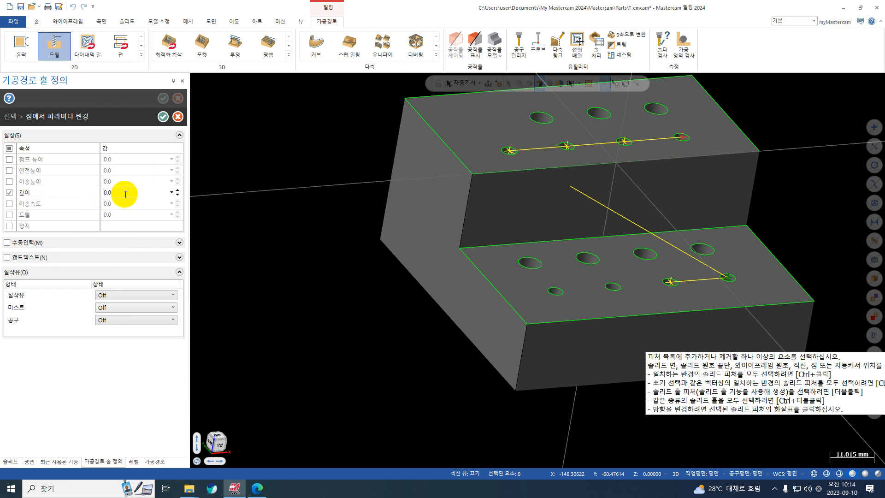
click(10, 181)
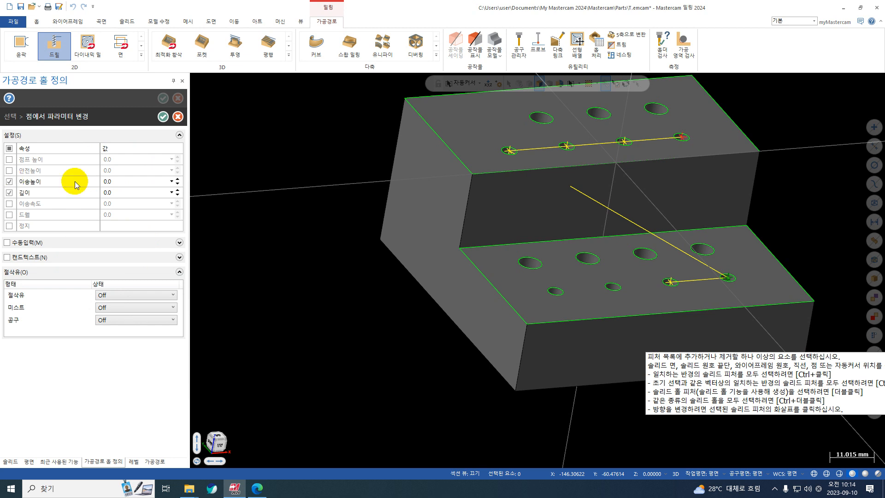
right_click(135, 183)
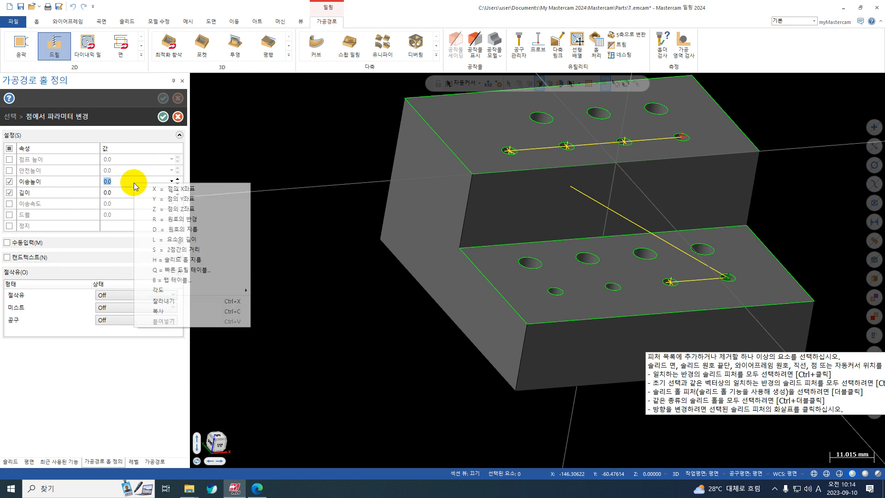
click(164, 205)
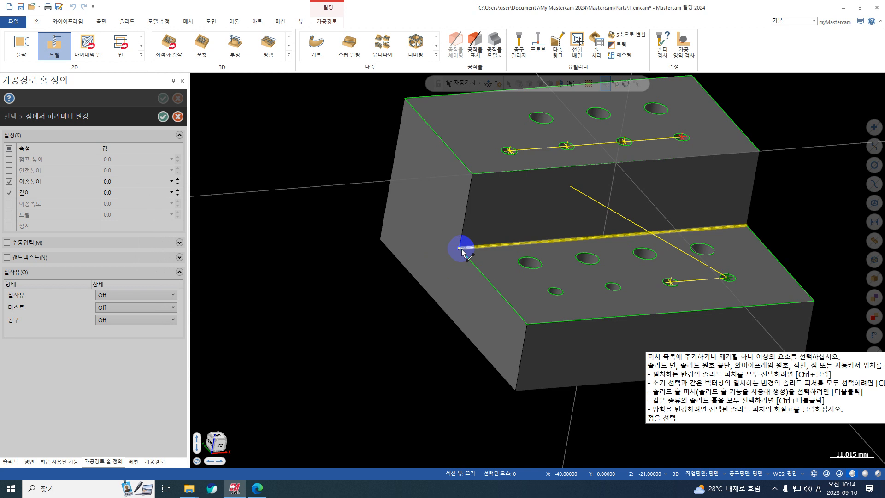
click(461, 248)
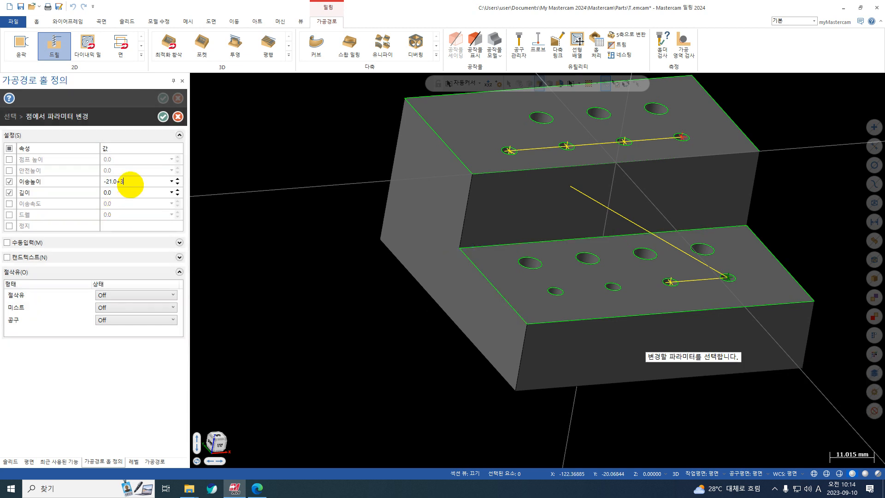
Set arc 5's depth override to -36.0, starting from the Z coordinate of the lower step, and accept the point parameters
right_click(128, 193)
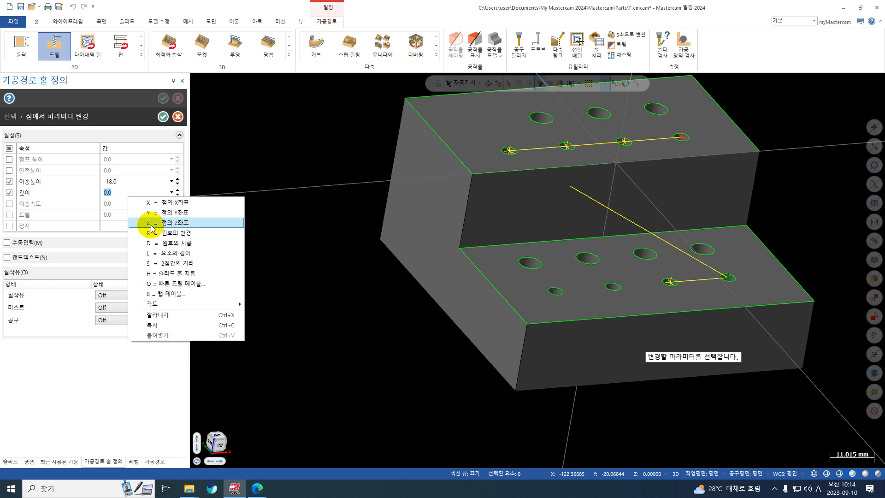
click(151, 225)
click(563, 297)
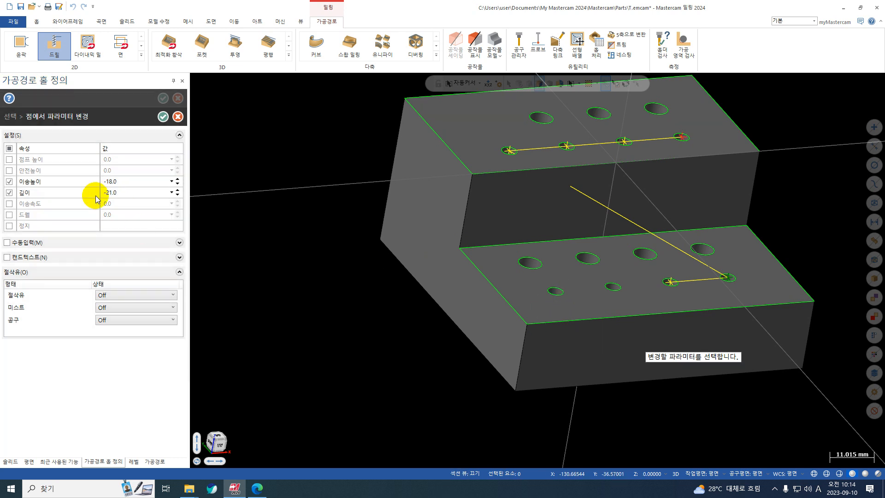
click(130, 192)
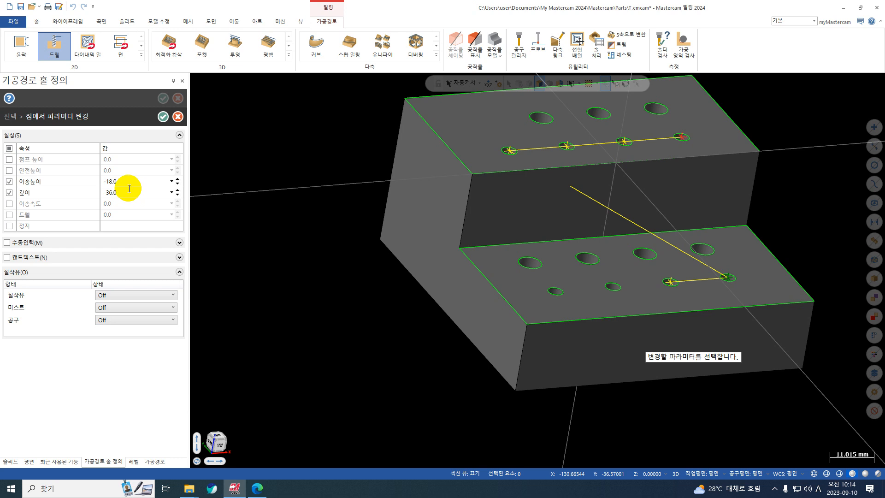
click(163, 118)
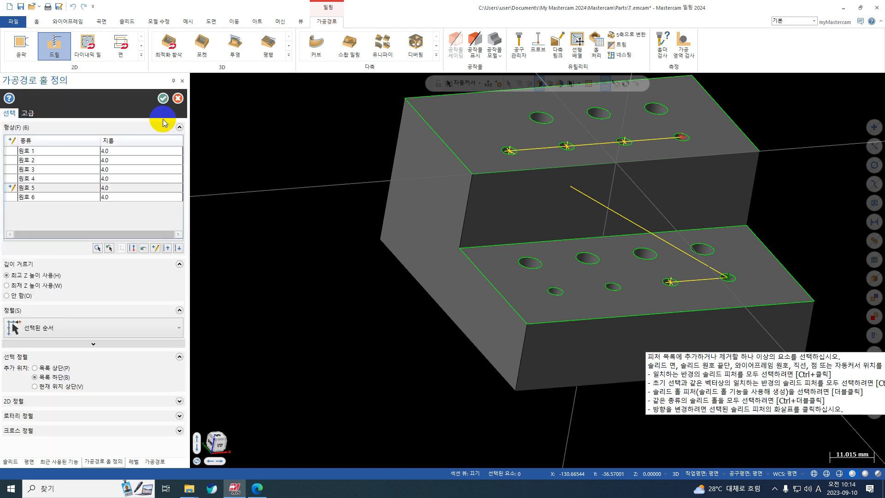
Override the point parameters of arc 6 with feed height -18.0 and depth -36.0, and accept them
click(155, 248)
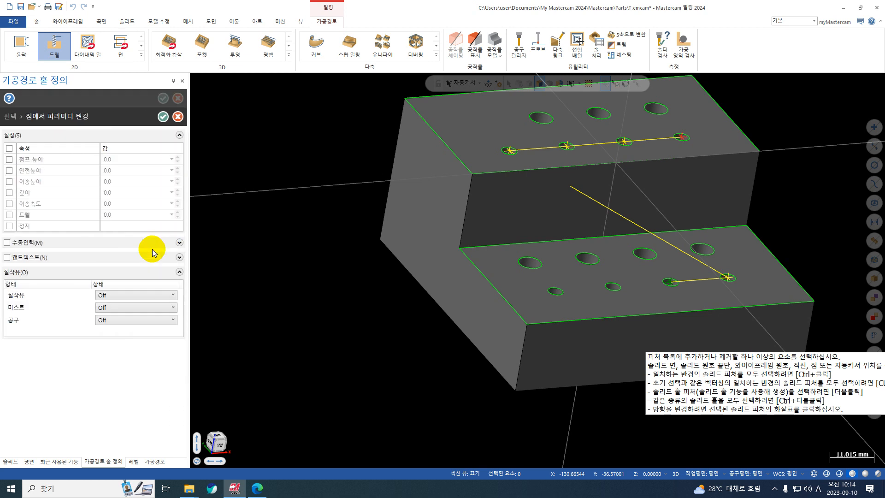
click(9, 181)
click(10, 192)
click(142, 181)
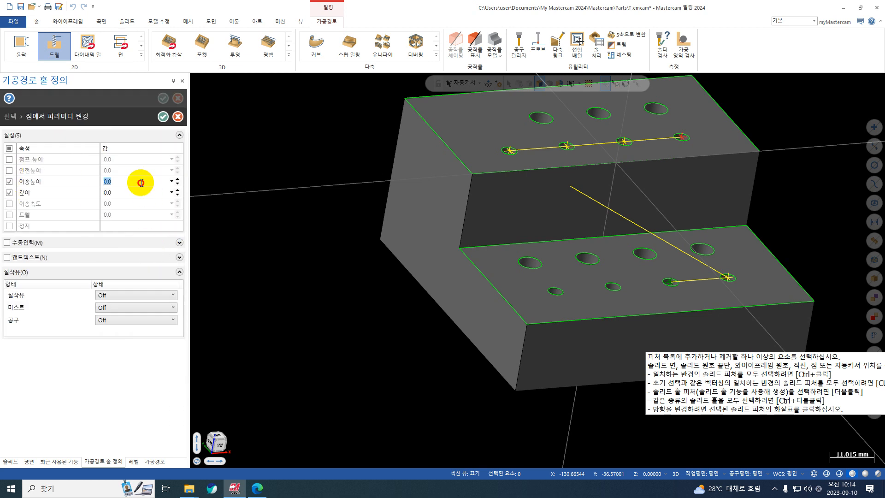
click(139, 193)
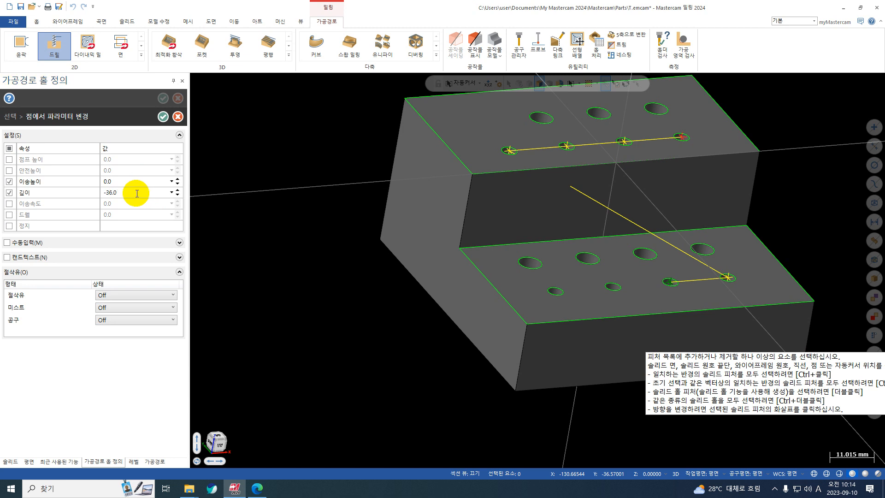
click(126, 181)
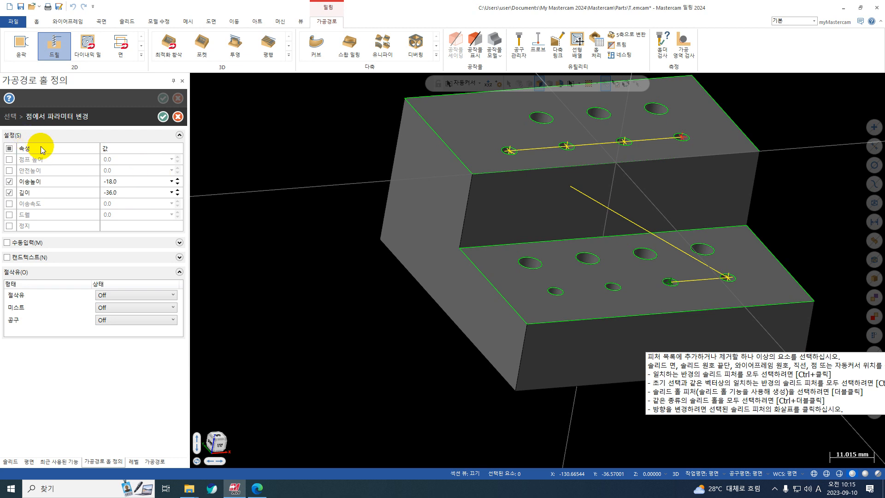
click(163, 117)
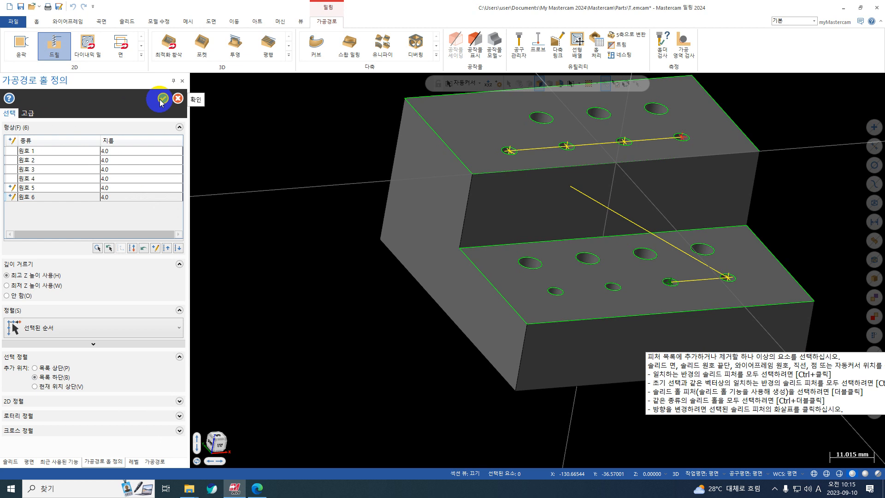
Accept the hole definition and regenerate the G73 Chip Break toolpath
click(160, 98)
click(31, 94)
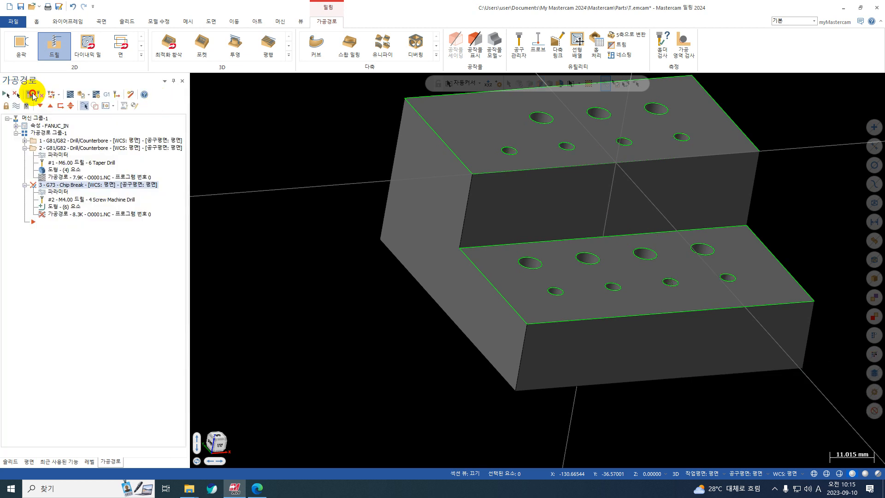
click(365, 188)
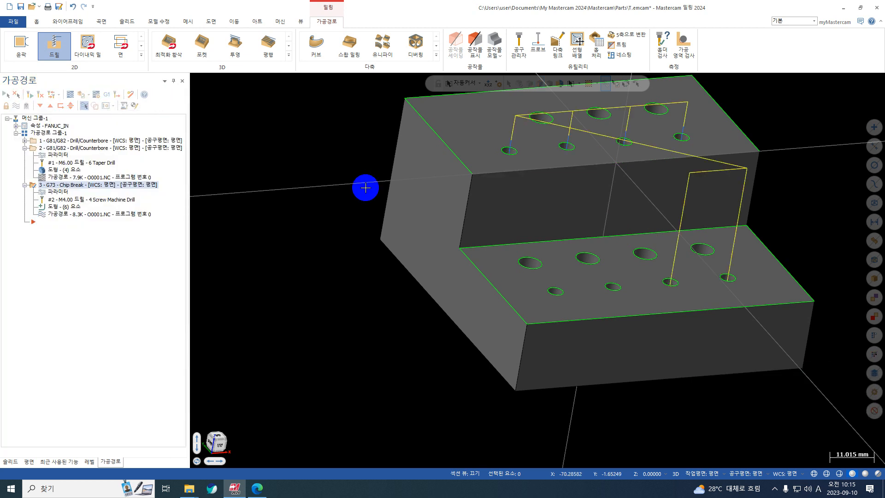
Backplot the regenerated toolpath and examine the drilling depths on both steps in wireframe display, then restore shading and close the backplot
click(67, 94)
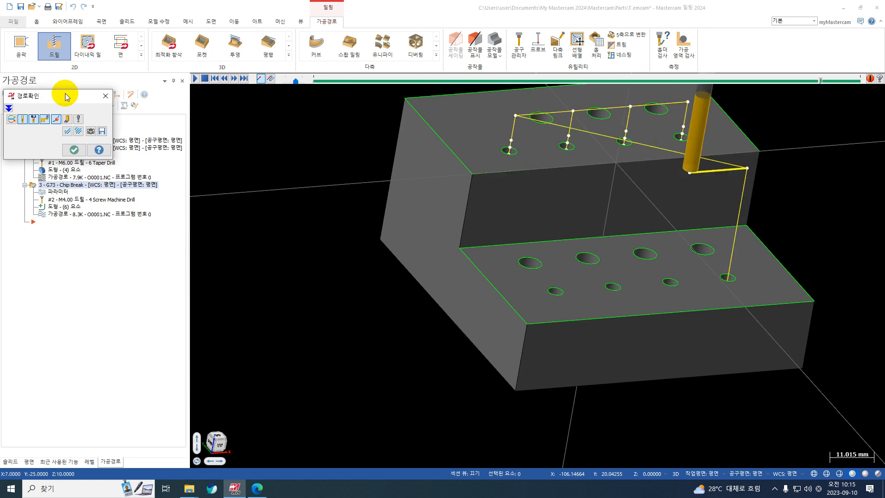
scroll(702, 278, up, 2)
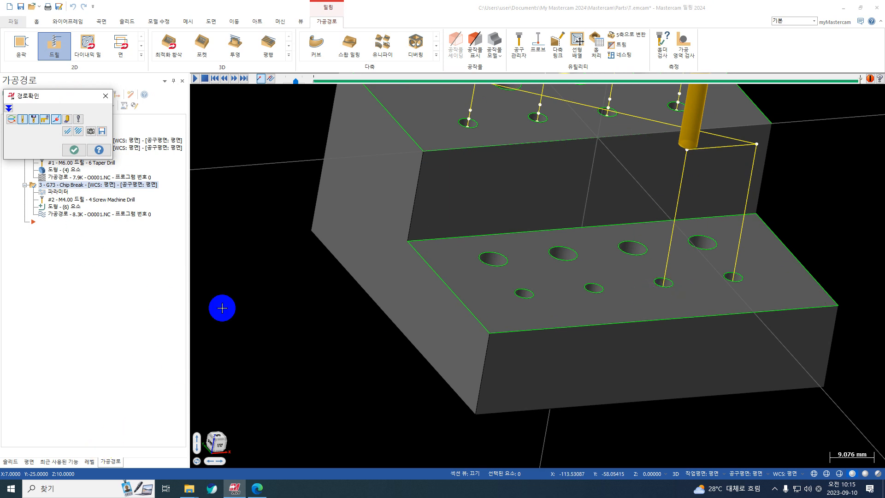
click(297, 22)
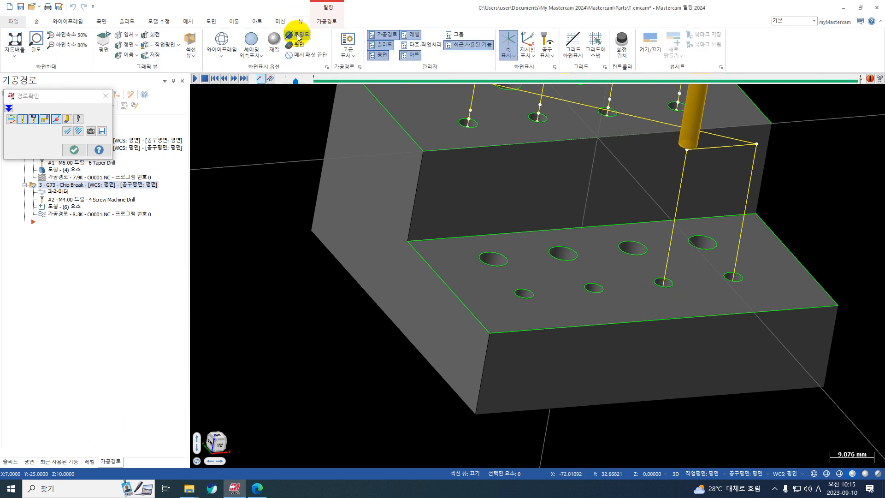
click(223, 38)
middle_drag(685, 323, 677, 295)
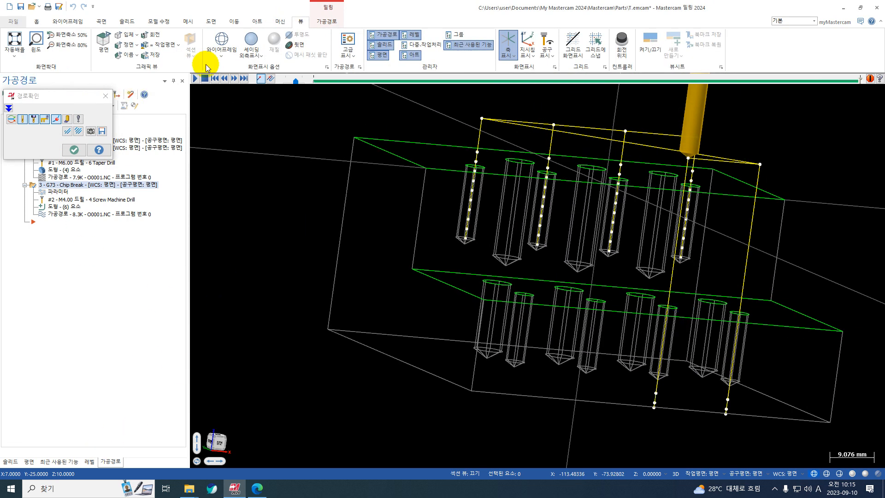
click(251, 39)
middle_drag(436, 185, 439, 213)
key(Escape)
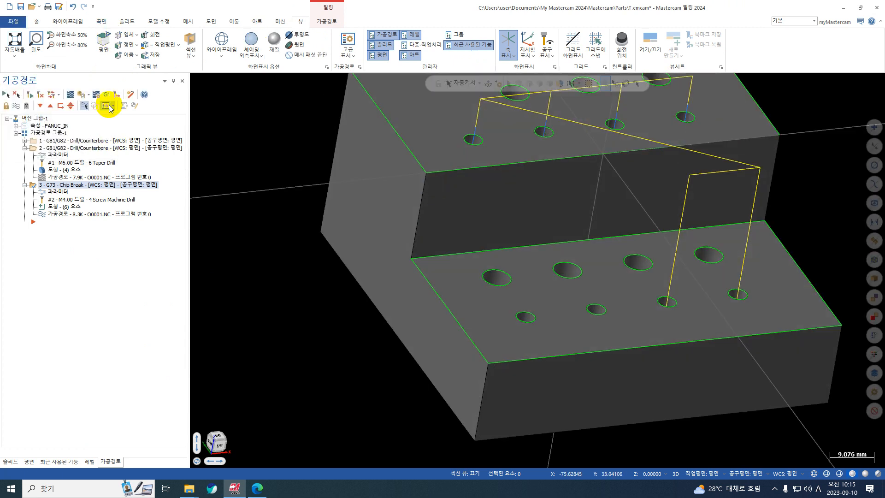
Post the G73 Chip Break operation to O0001.NC, review the depth and R values in the NC code, and close the editor
click(107, 95)
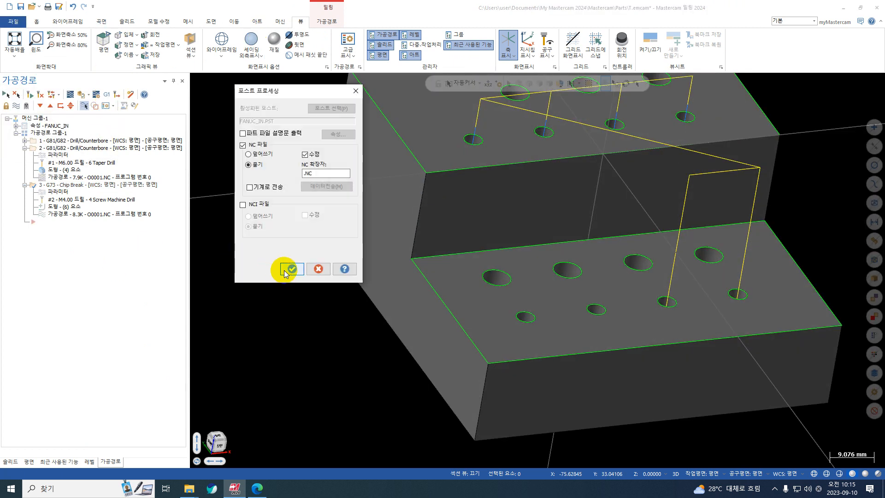
click(291, 265)
click(460, 267)
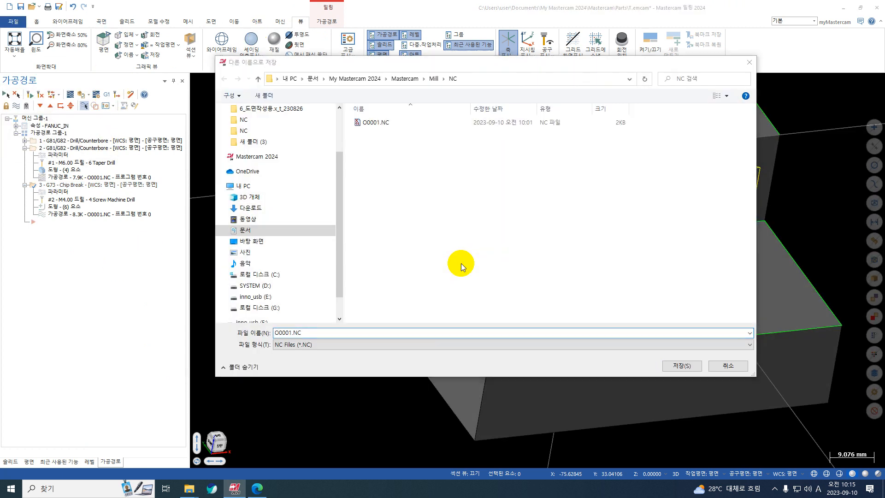
key(Return)
click(458, 246)
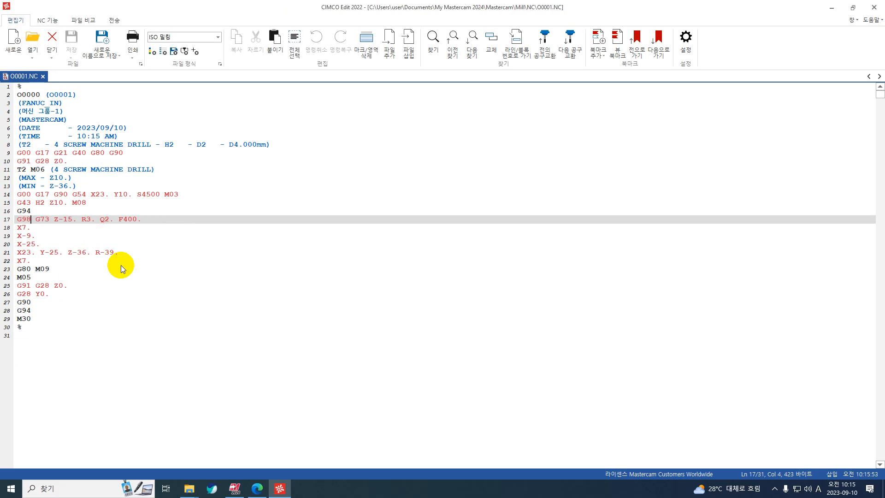
click(874, 7)
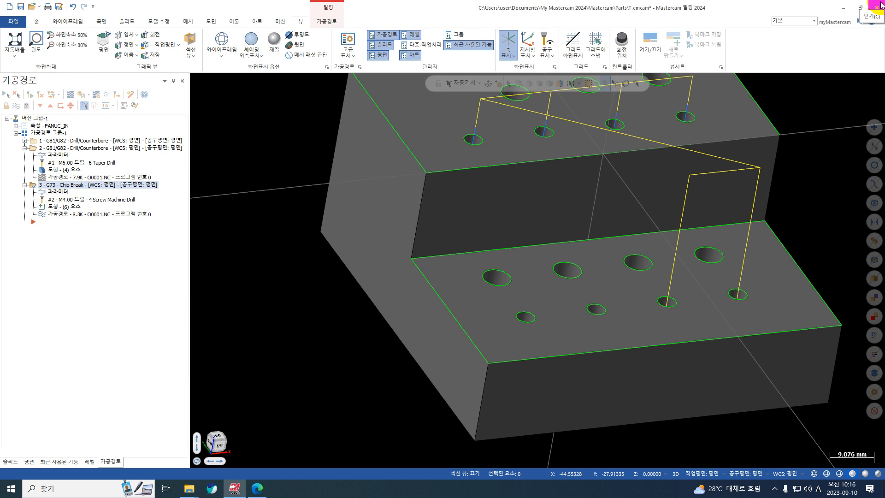
Review the G73 operation's link parameters and check which holes in its hole list carry changed point parameters
click(806, 274)
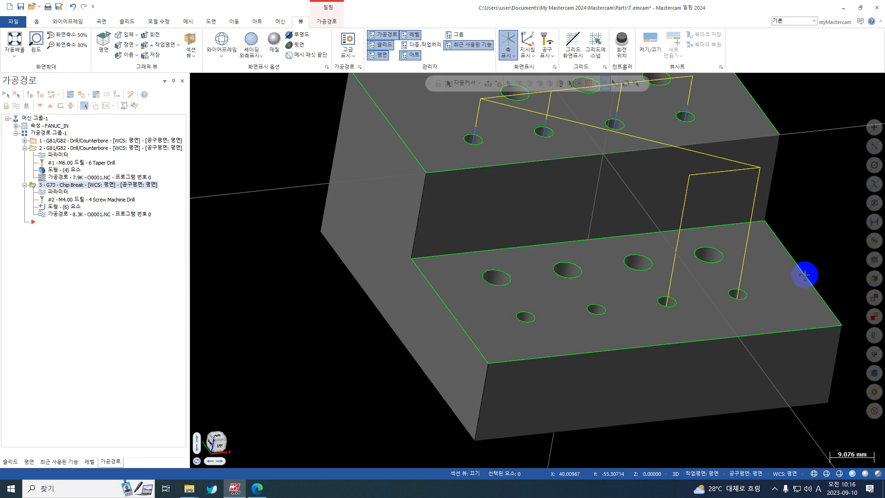
scroll(303, 139, down, 2)
click(52, 193)
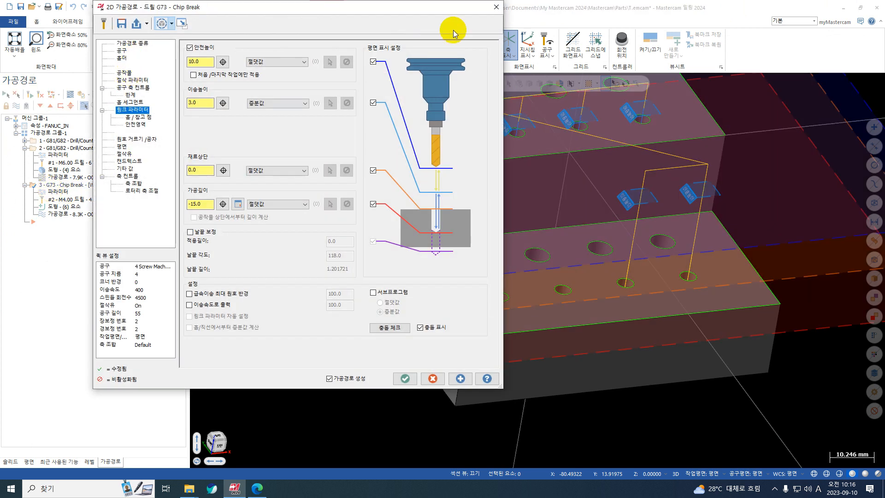
click(495, 8)
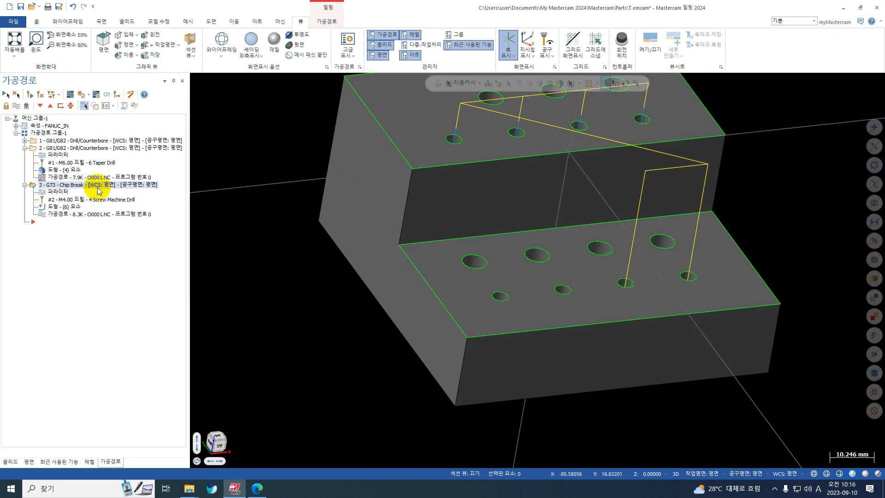
click(65, 209)
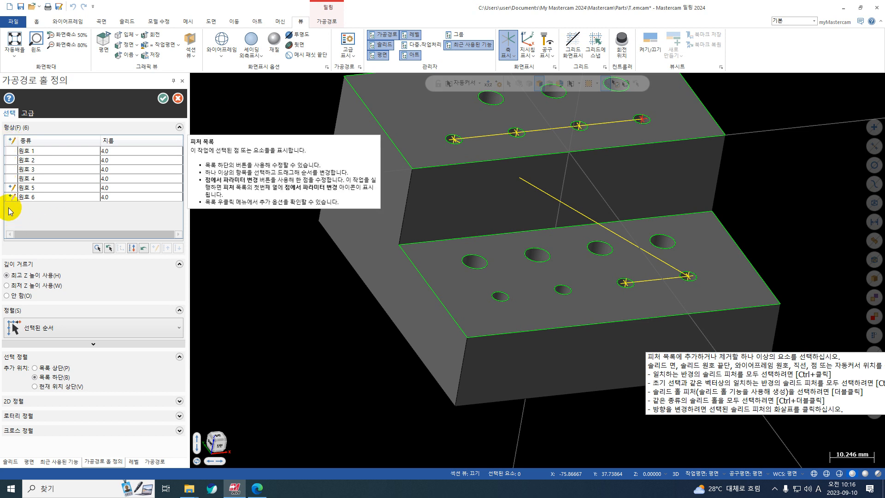
mouse_move(19, 188)
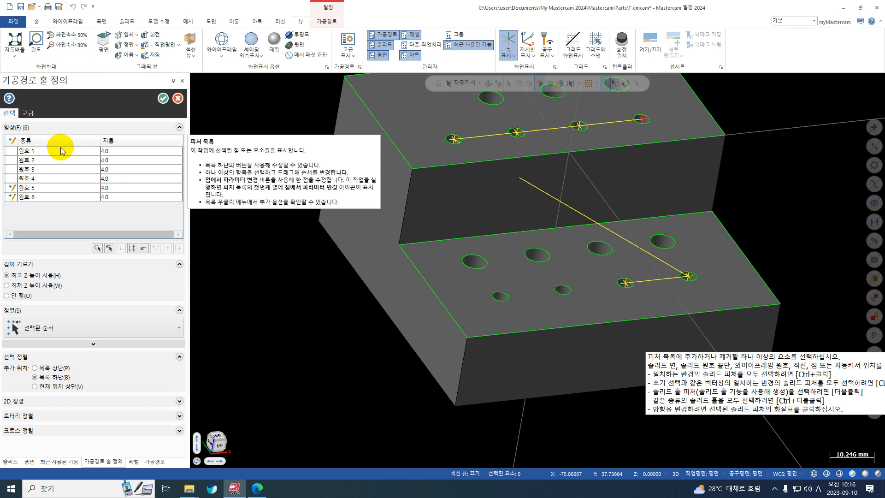
Check the G73 operation's hole list once more and accept the hole definition
click(28, 114)
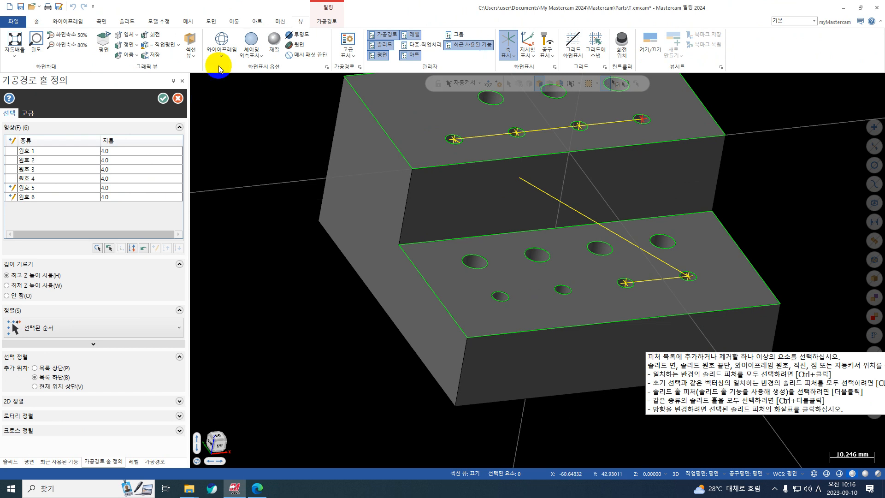
scroll(387, 159, down, 1)
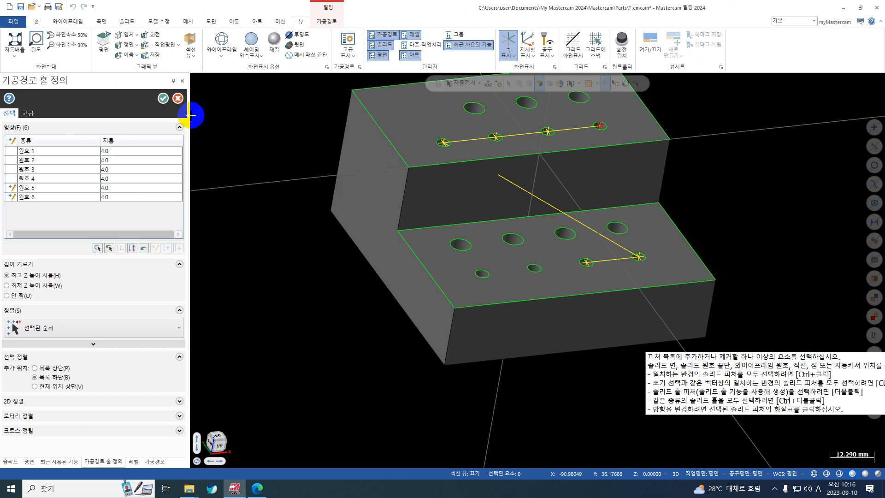
click(163, 98)
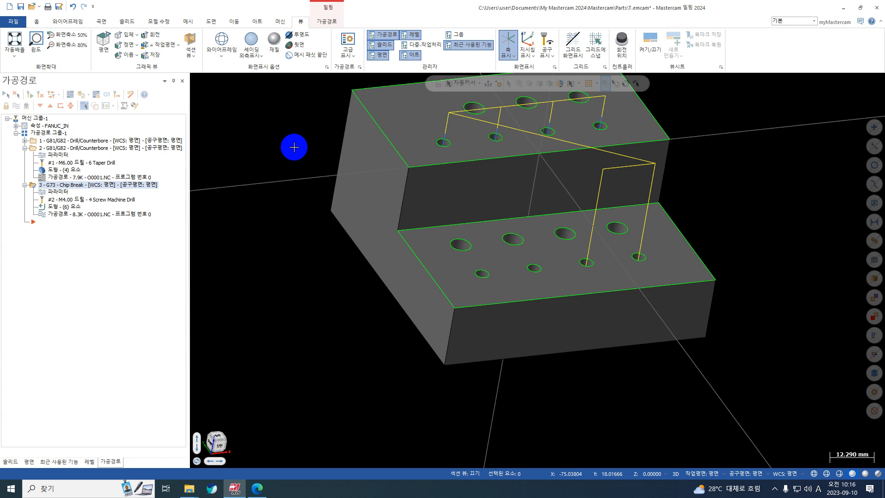
scroll(280, 174, down, 3)
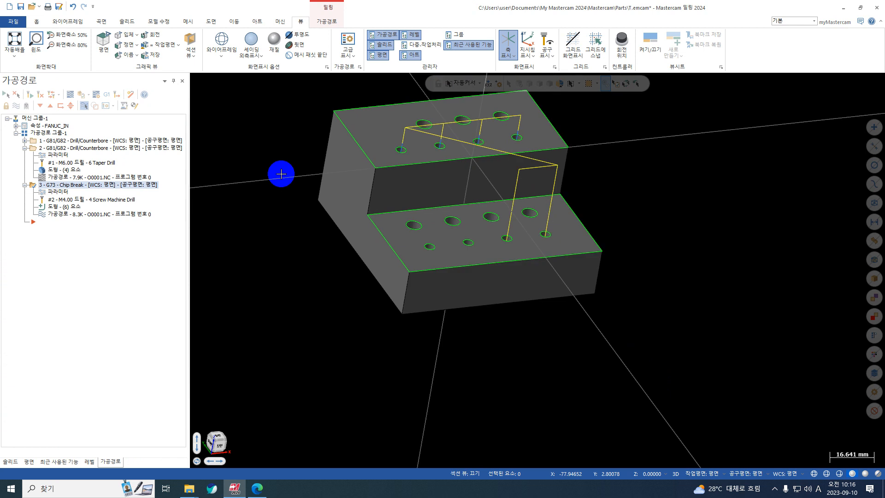
Save the part on the desktop as 홀.emcam
click(21, 7)
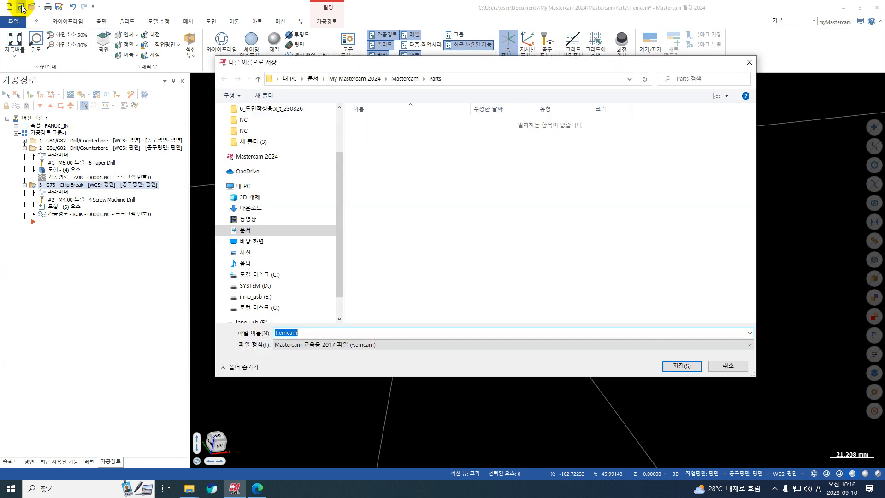
scroll(284, 164, up, 3)
click(254, 109)
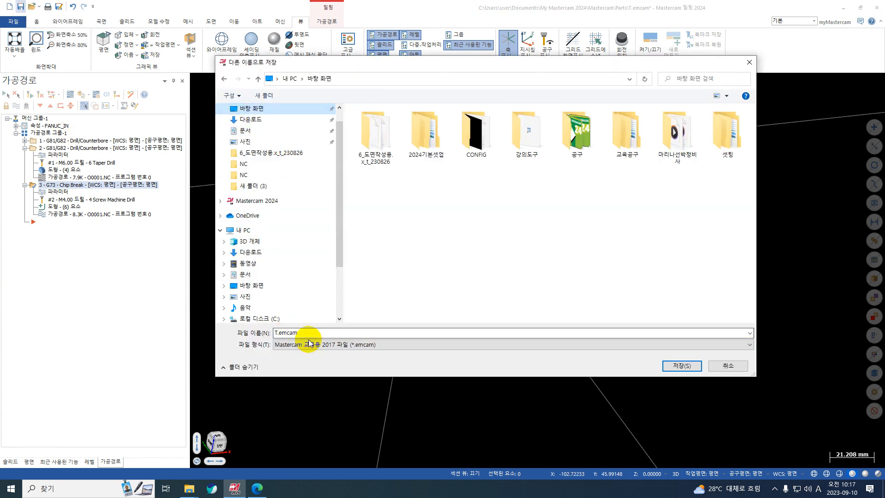
click(280, 333)
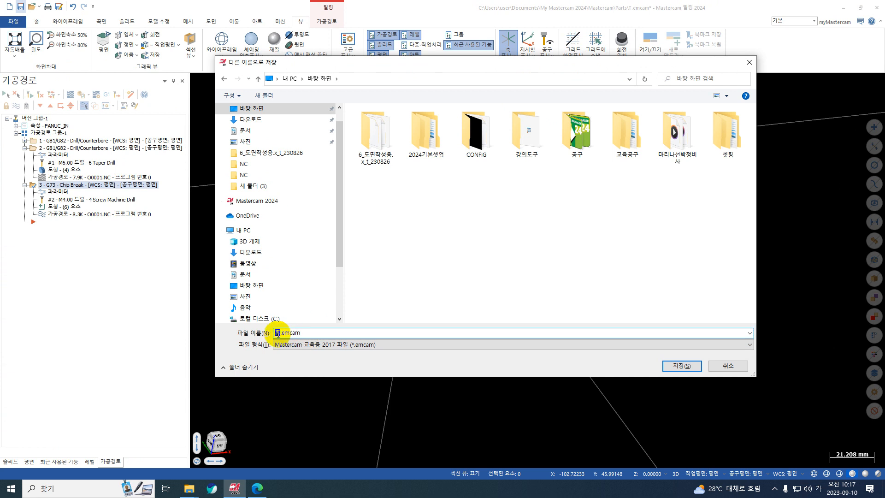
key(Return)
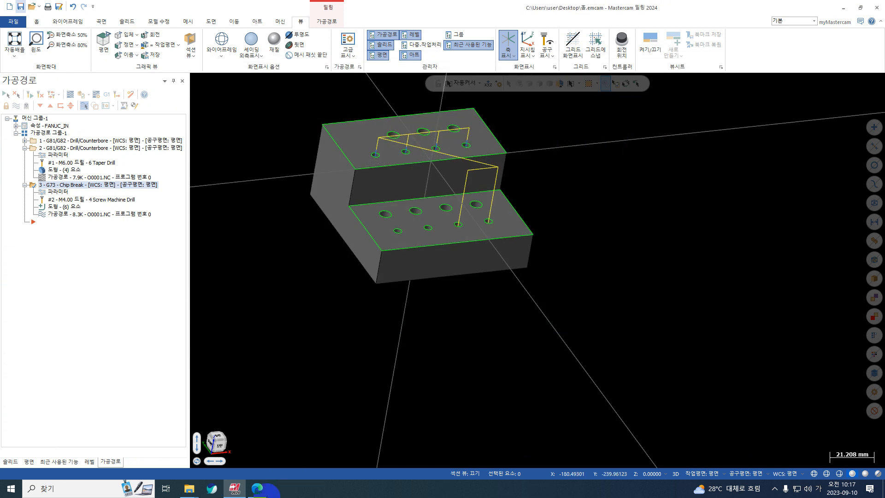
Switch to mastercam2023.pdf in the browser and review the drill height settings and the section on changing parameters at a point
click(257, 488)
scroll(445, 274, down, 20)
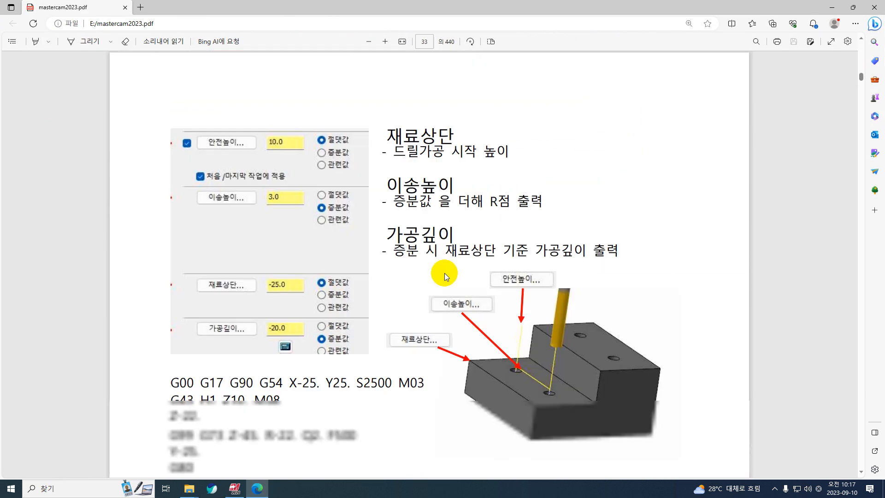
scroll(444, 272, down, 20)
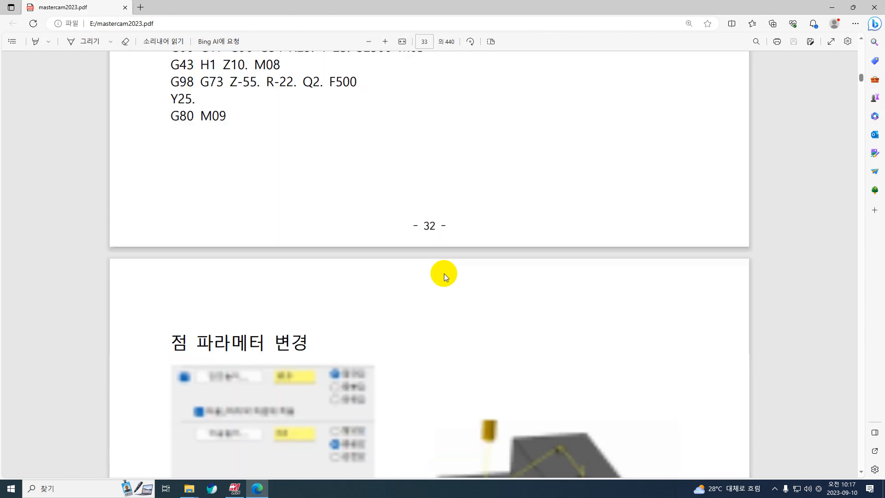
scroll(444, 273, down, 5)
scroll(445, 271, up, 4)
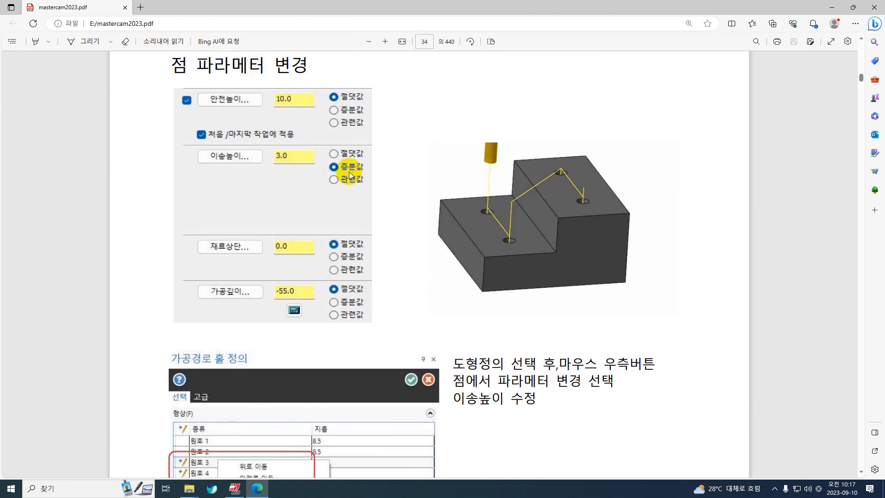
scroll(437, 146, down, 4)
scroll(466, 131, up, 3)
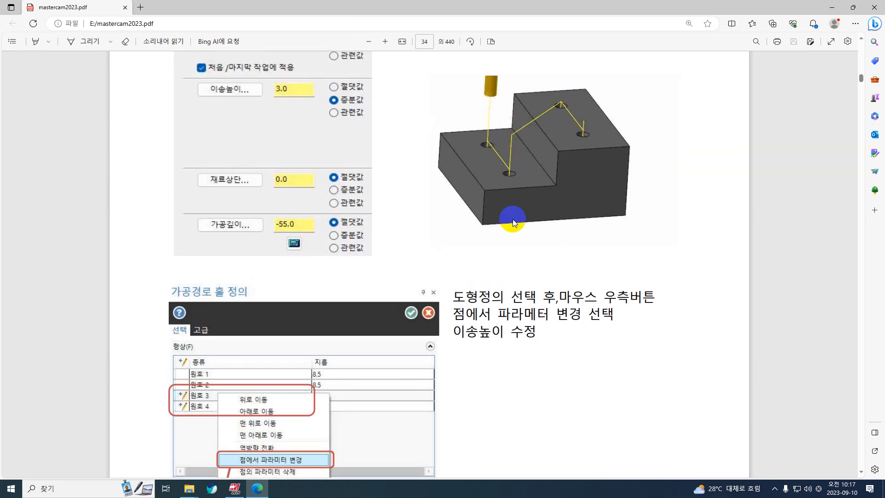
scroll(444, 167, down, 4)
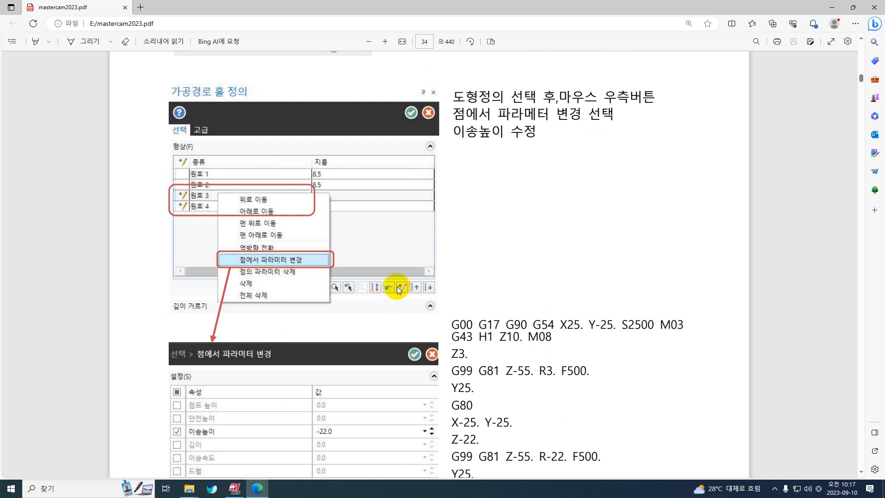
Read on in the manual through the drill depth calculator, subprogram and tip compensation sections up to the Advanced Drill page
scroll(397, 286, down, 10)
scroll(395, 287, down, 3)
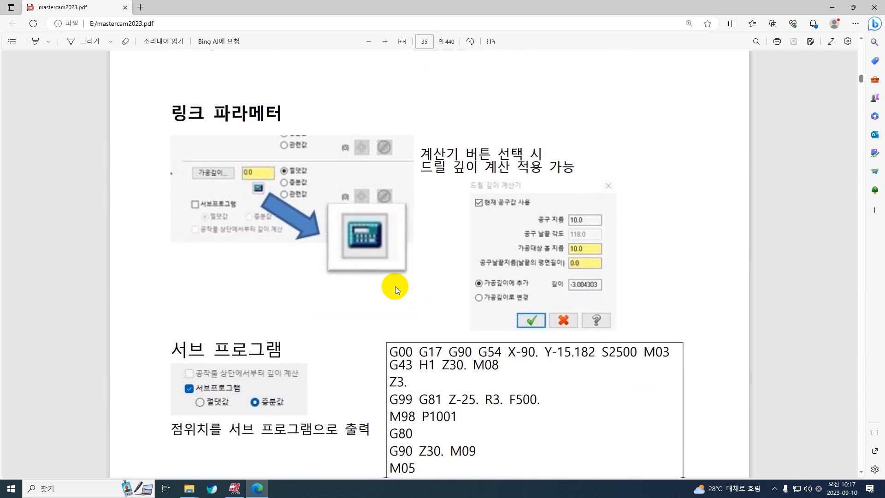
scroll(394, 286, up, 4)
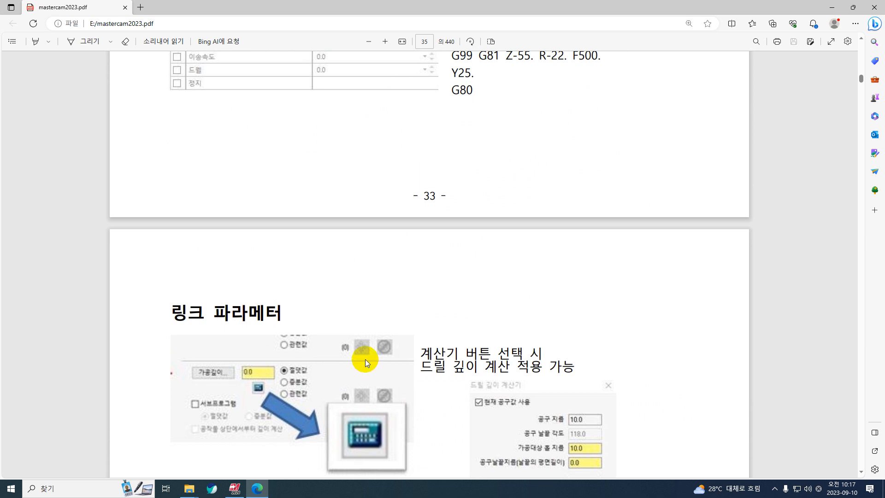
scroll(357, 359, down, 6)
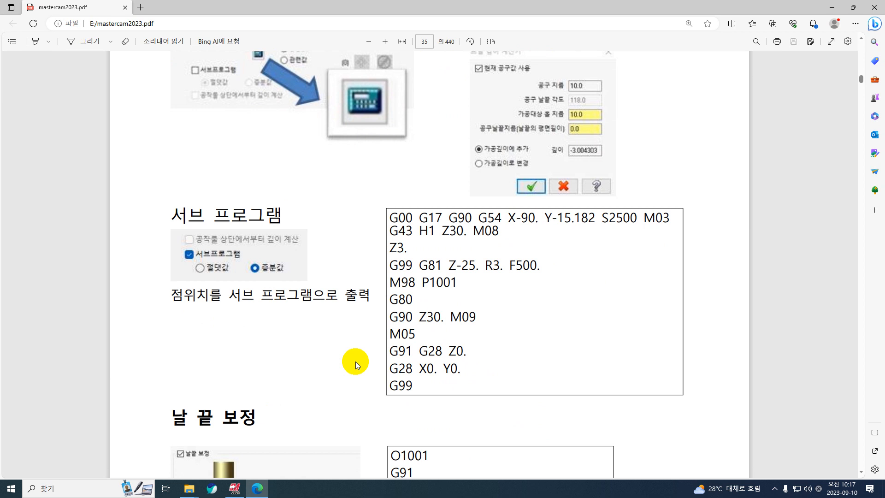
scroll(524, 312, down, 14)
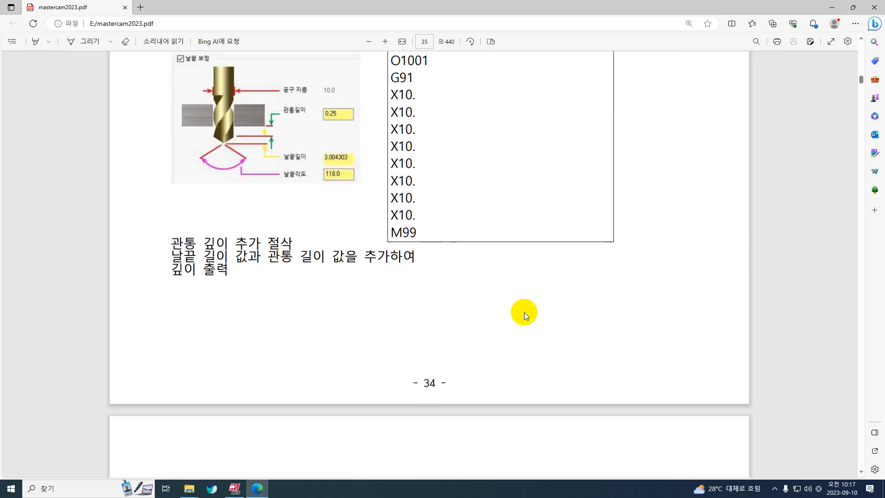
scroll(516, 312, up, 10)
scroll(516, 313, down, 4)
scroll(516, 313, up, 7)
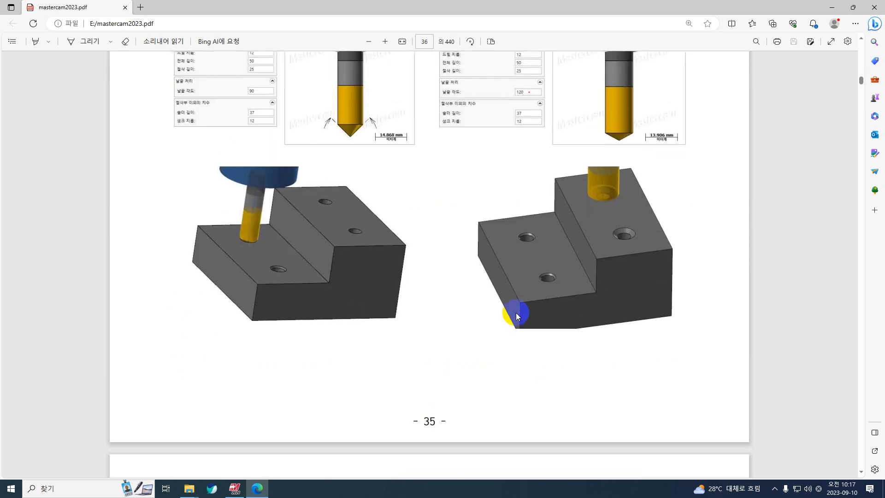
scroll(515, 312, up, 6)
scroll(516, 313, down, 14)
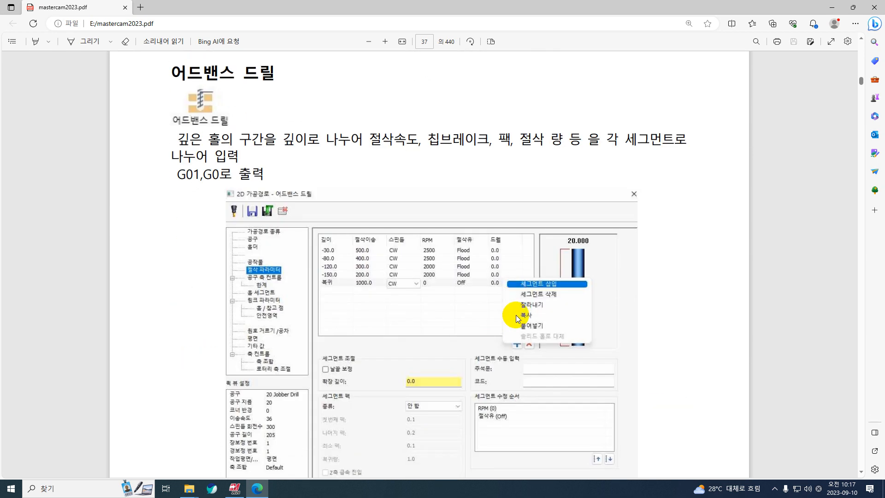
Return to Mastercam, set the part to the top view, and start a new empty file
click(836, 10)
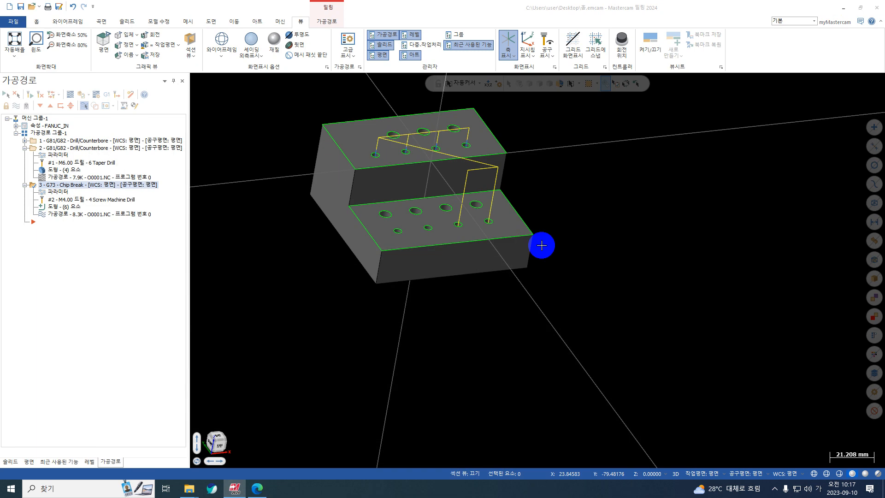
right_click(677, 186)
click(734, 233)
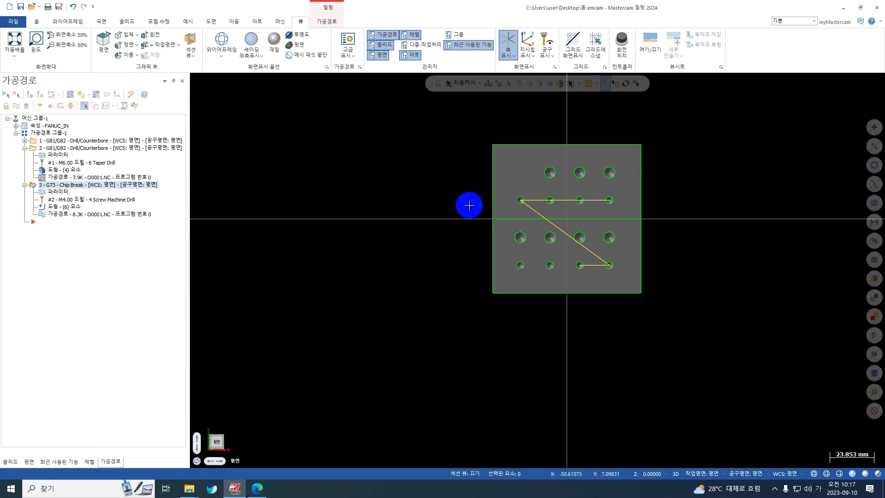
click(9, 7)
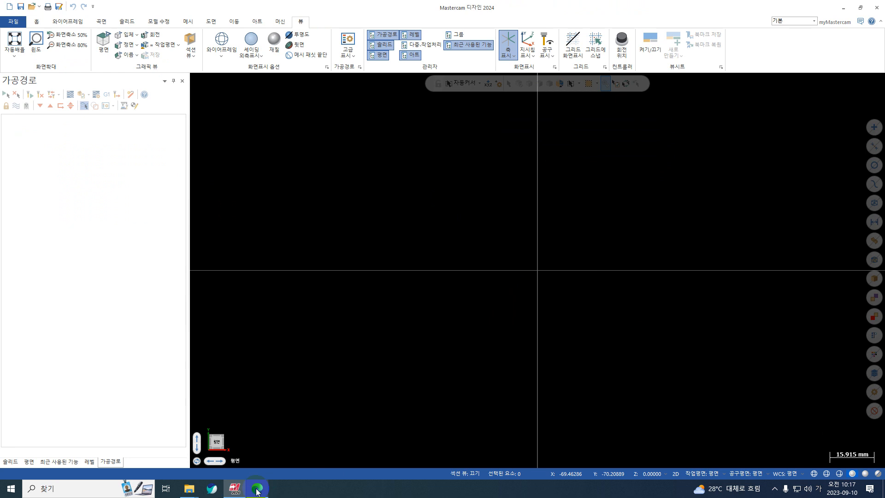
Open 도면.pdf from the desktop and look through its 2D machining and 3D modeling drawings through to the last page
click(844, 8)
double_click(787, 19)
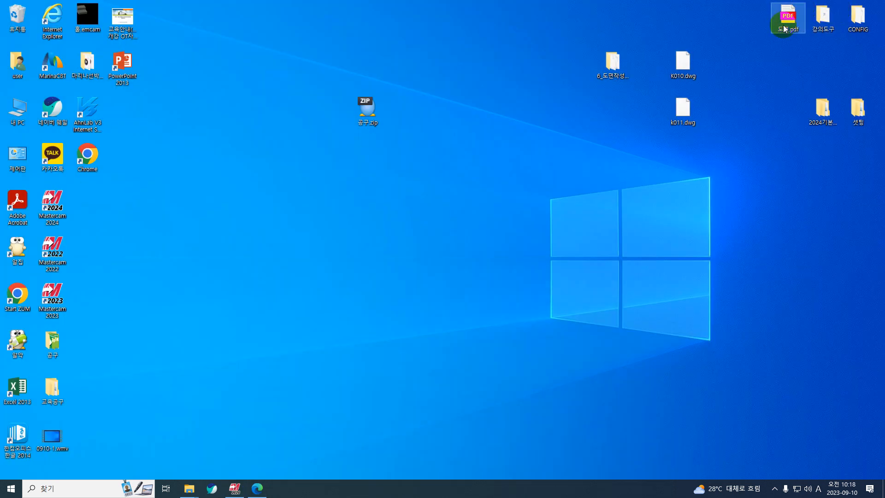
scroll(555, 315, down, 15)
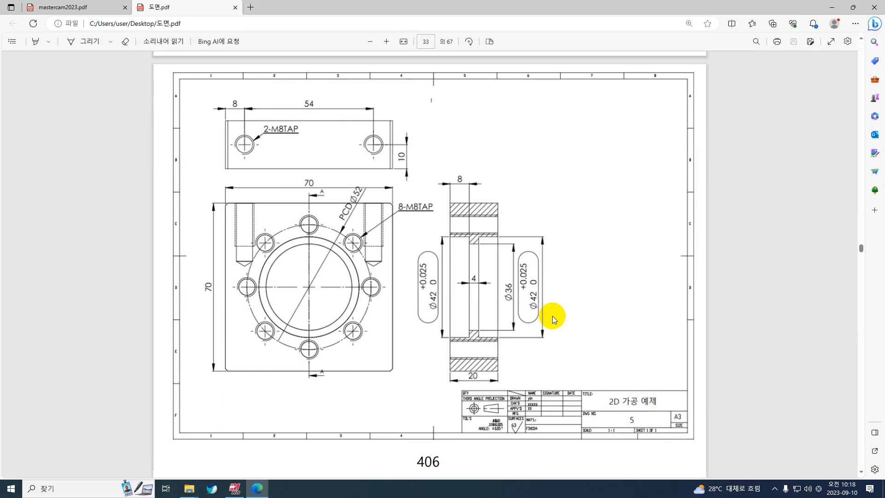
scroll(557, 314, down, 20)
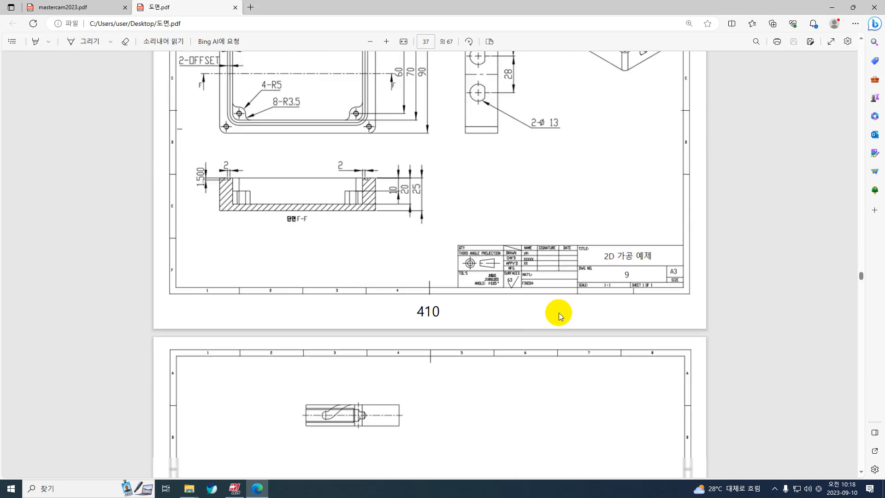
scroll(559, 312, down, 20)
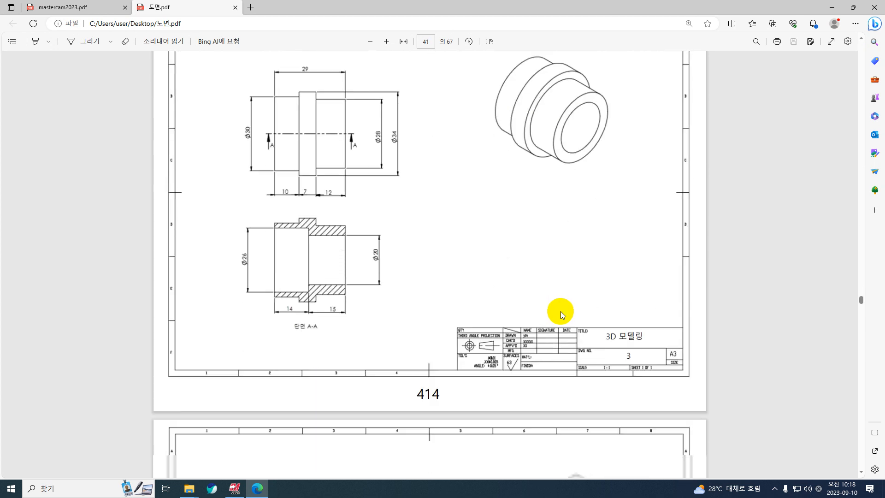
scroll(560, 311, down, 20)
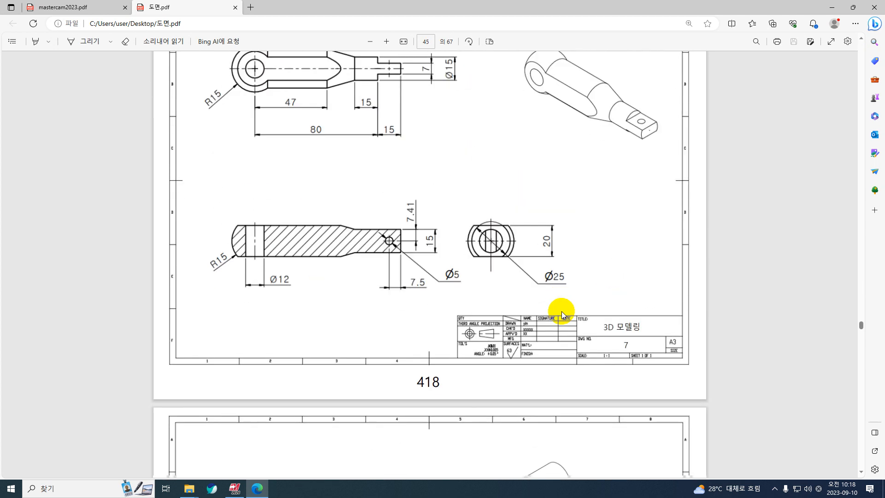
scroll(563, 312, down, 20)
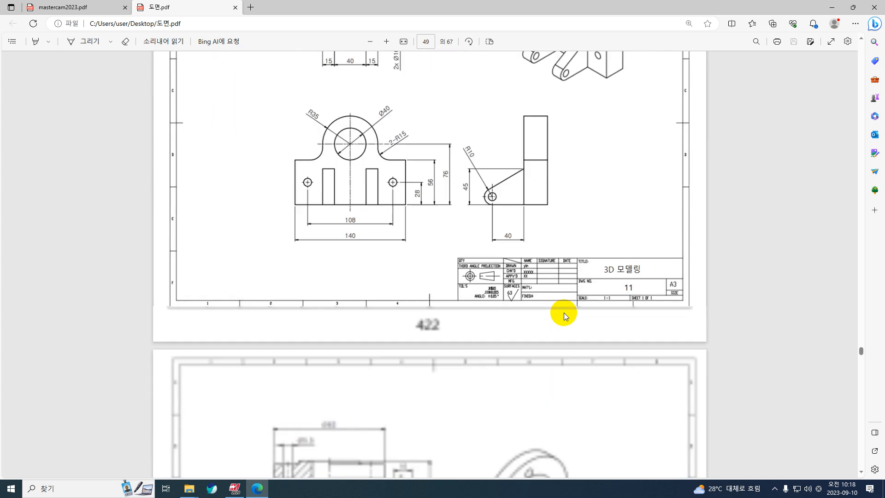
scroll(563, 312, down, 20)
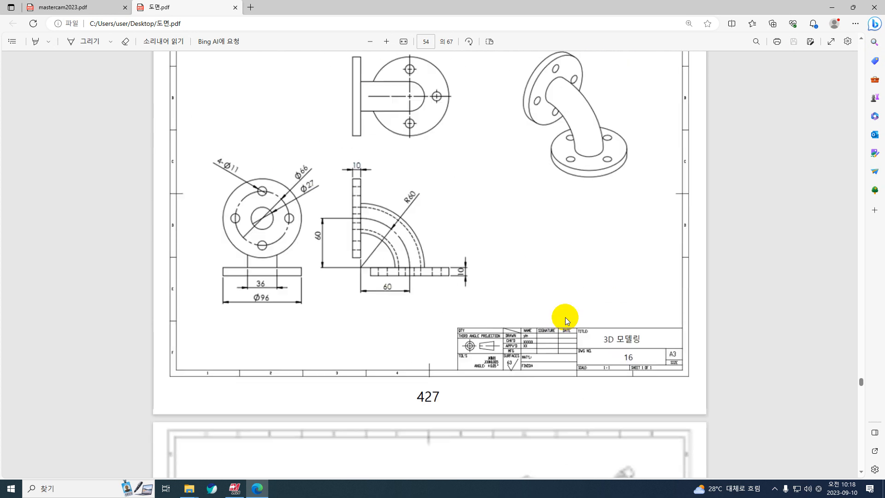
scroll(565, 317, down, 20)
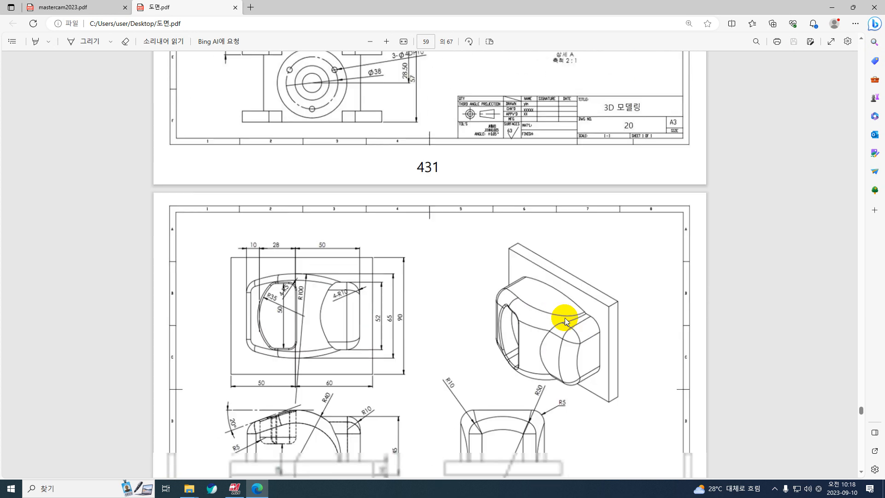
scroll(565, 318, down, 20)
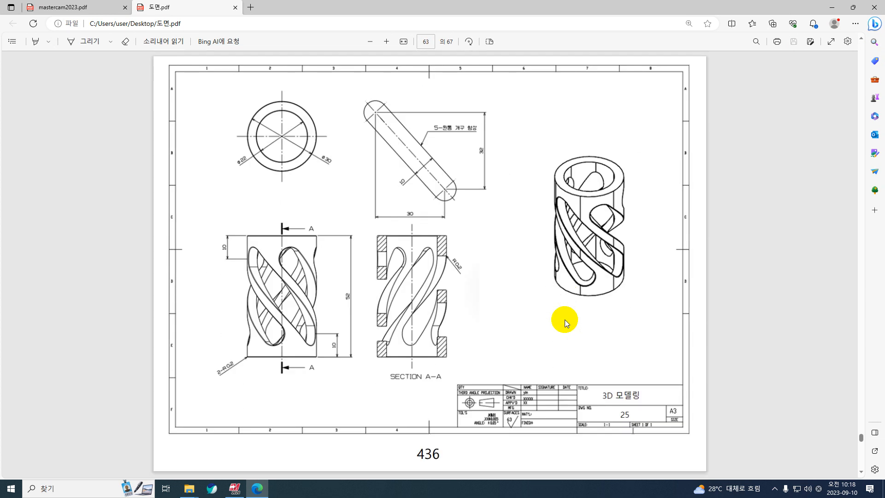
scroll(565, 319, down, 20)
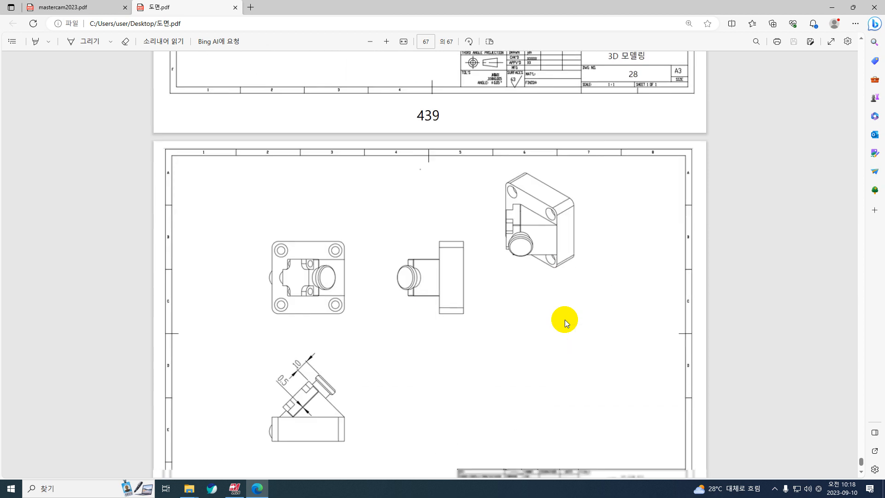
Go back through the 3D modeling drawings to 2D 가공 예제 drawing number 5 on page 406
scroll(566, 321, up, 20)
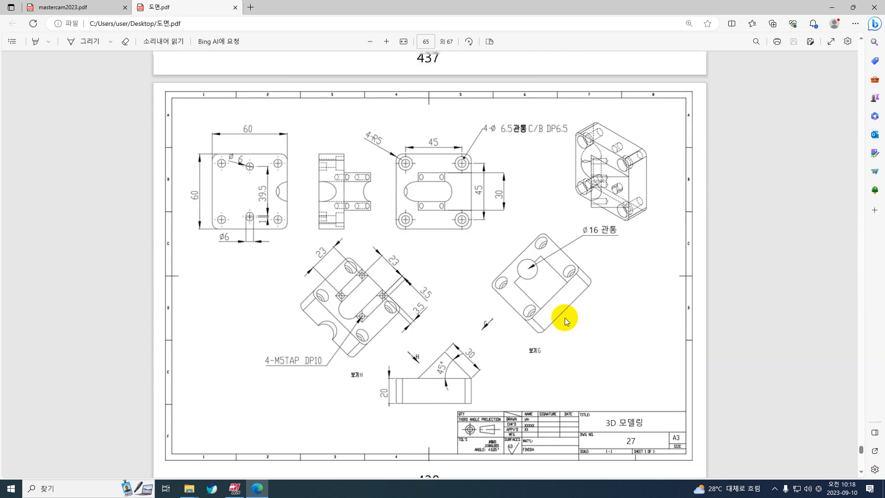
scroll(566, 320, up, 20)
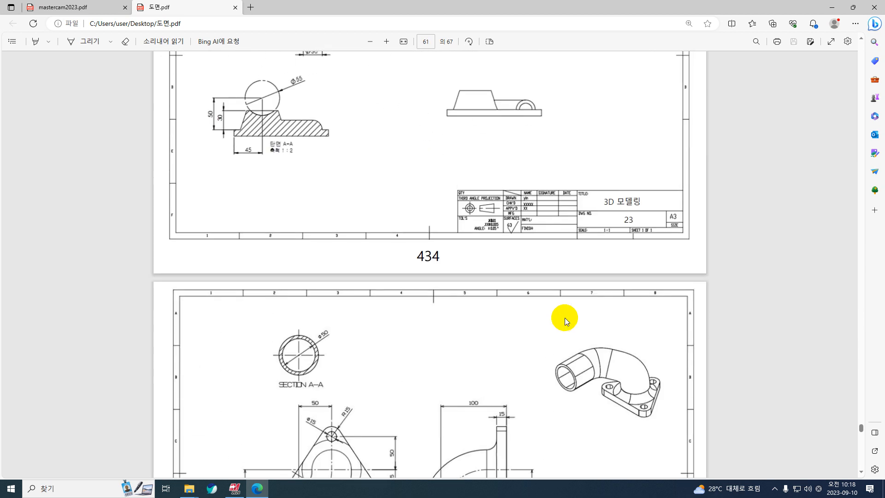
scroll(566, 321, up, 20)
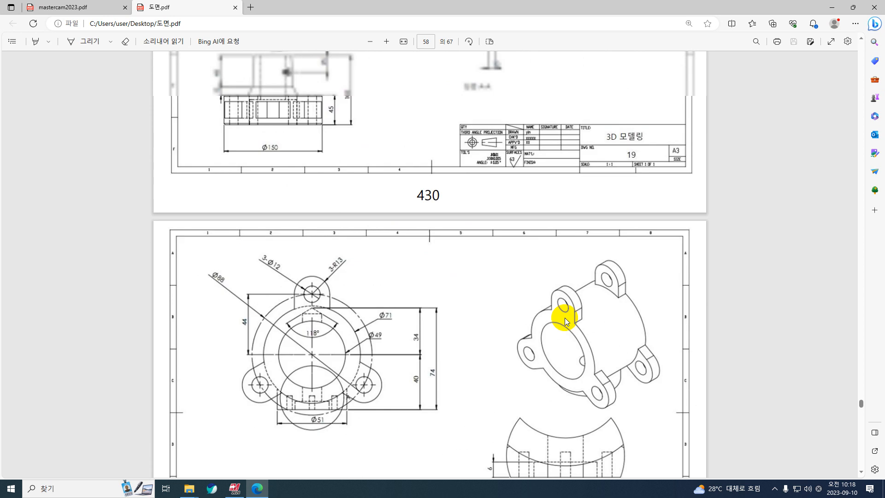
scroll(565, 319, up, 20)
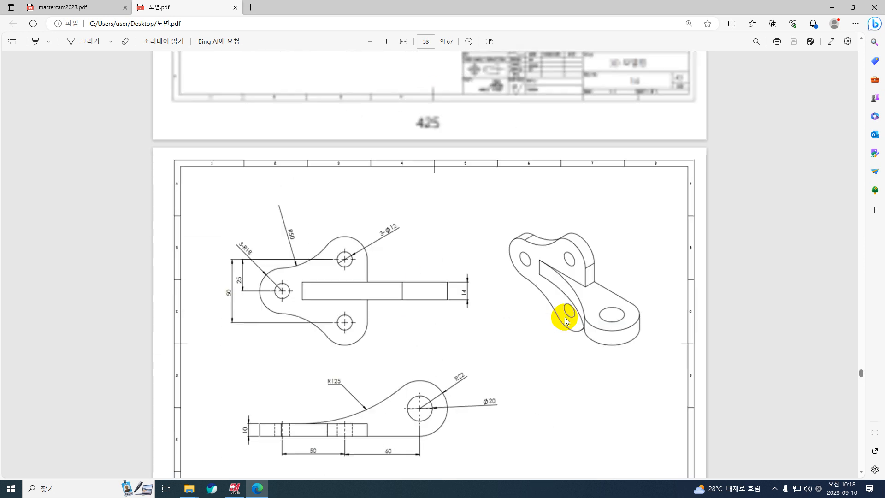
scroll(565, 317, up, 20)
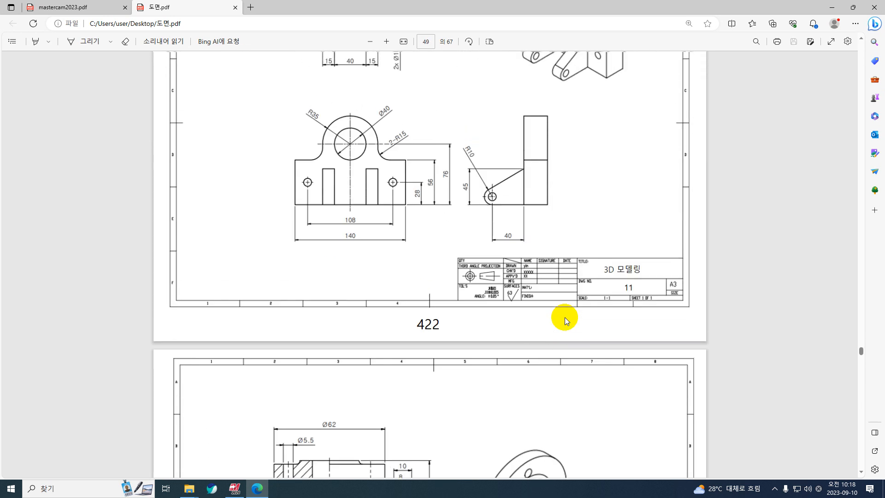
scroll(565, 317, up, 20)
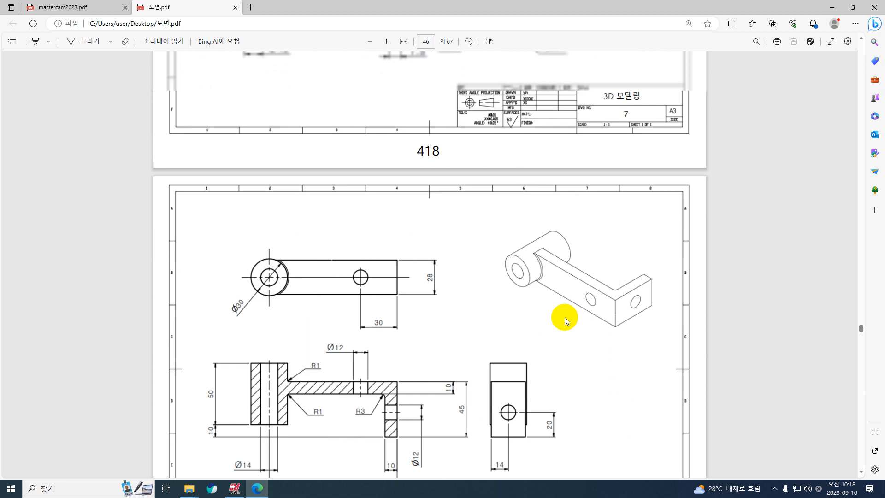
scroll(565, 317, up, 20)
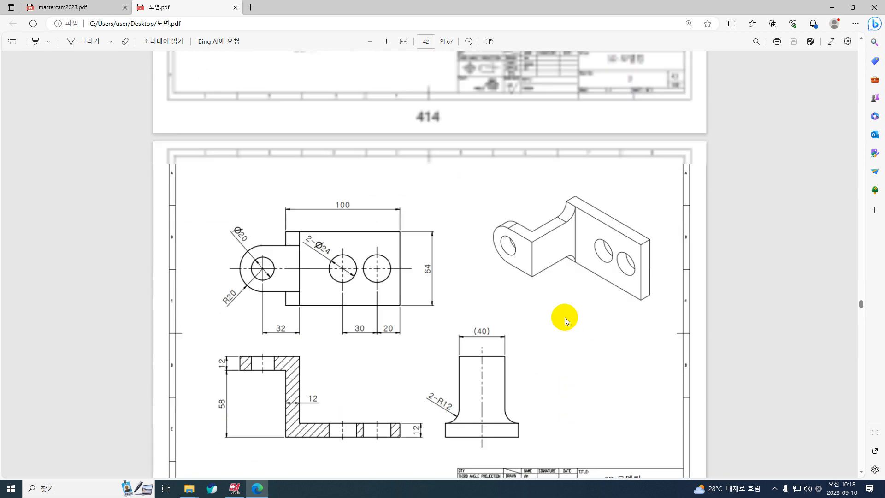
scroll(565, 317, up, 20)
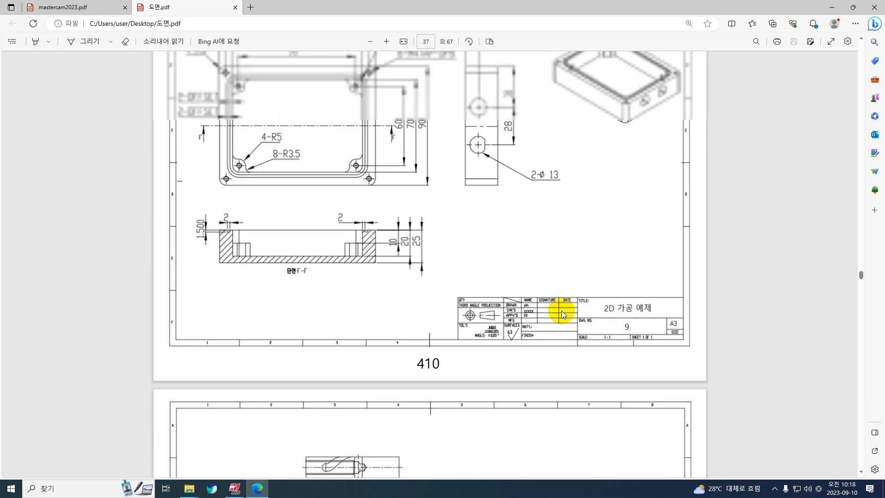
scroll(561, 311, up, 20)
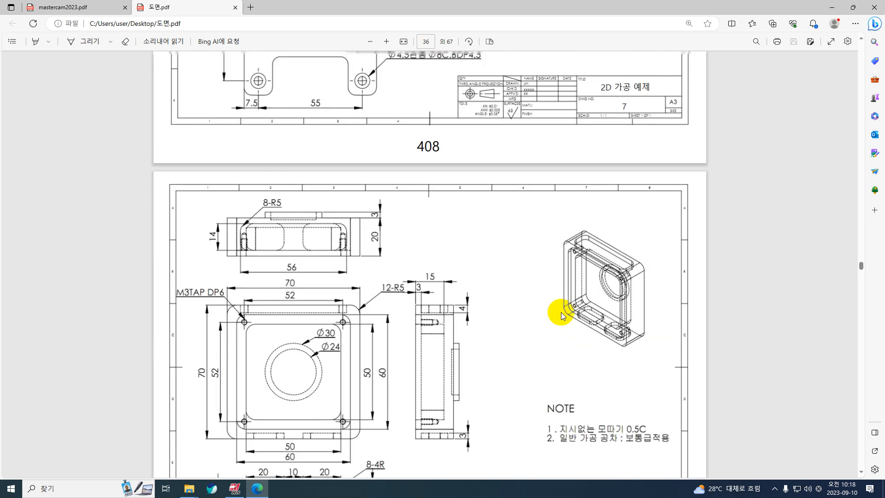
scroll(561, 312, up, 20)
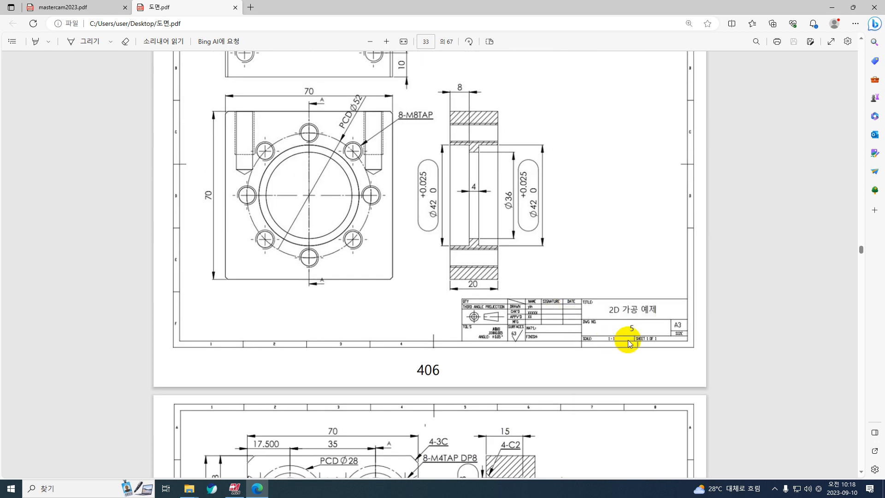
scroll(643, 305, up, 3)
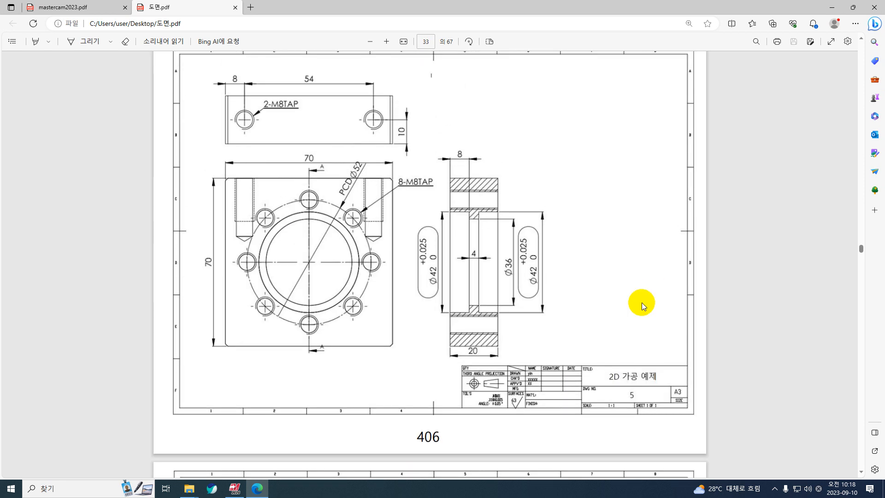
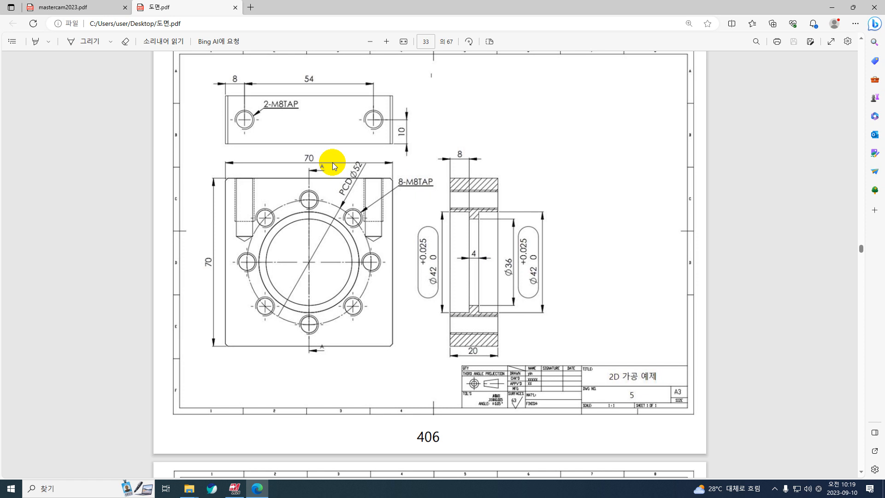
Switch to Mastercam and draw a centre-anchored rectangle about 58 by 63 mm on the origin
click(832, 7)
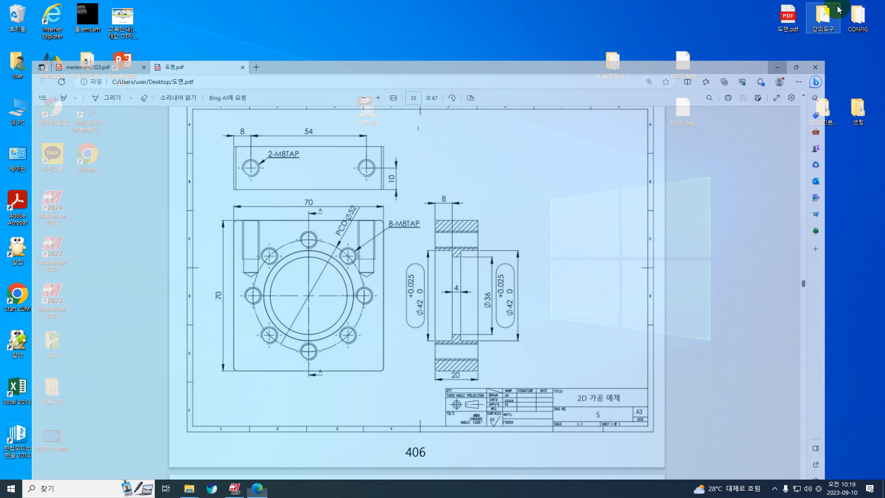
click(235, 488)
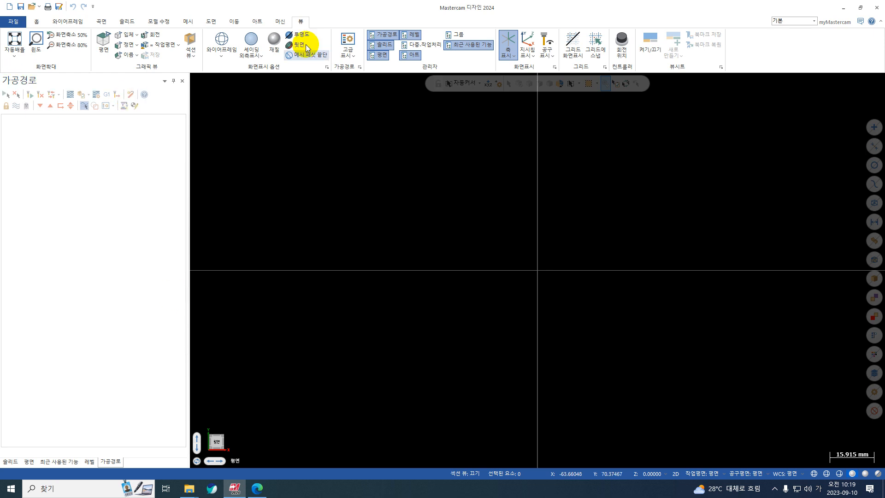
click(61, 23)
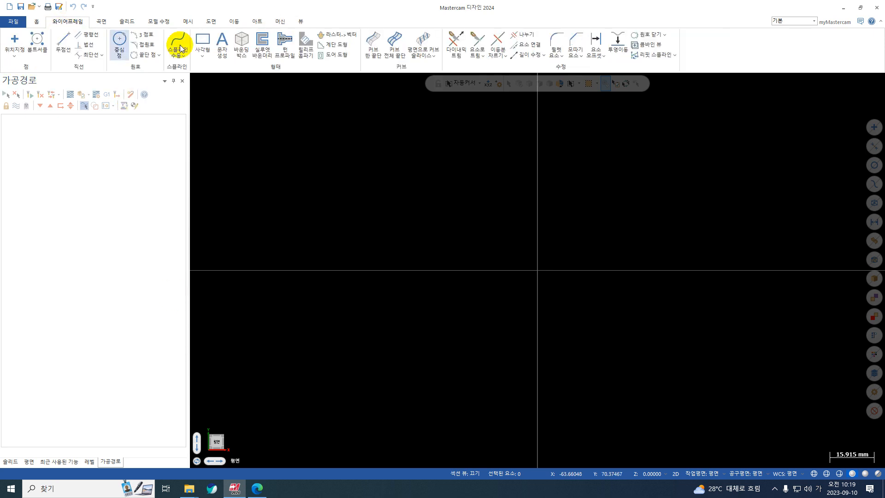
click(203, 56)
click(215, 69)
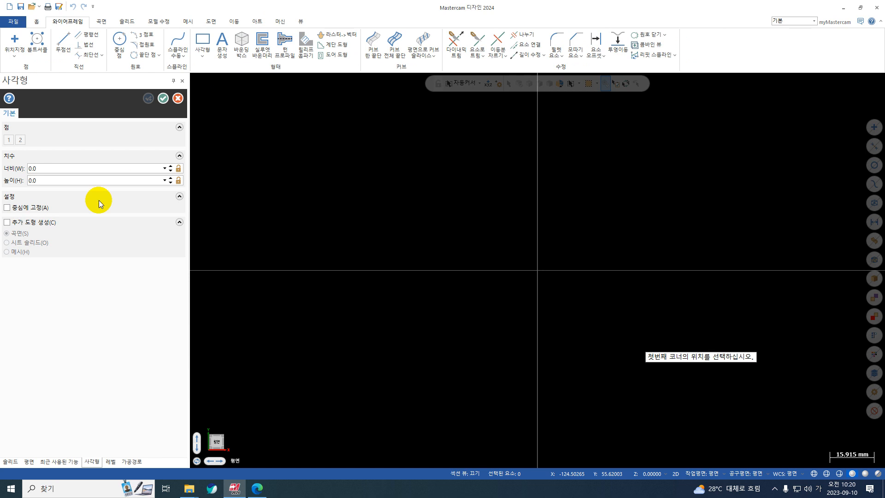
click(48, 208)
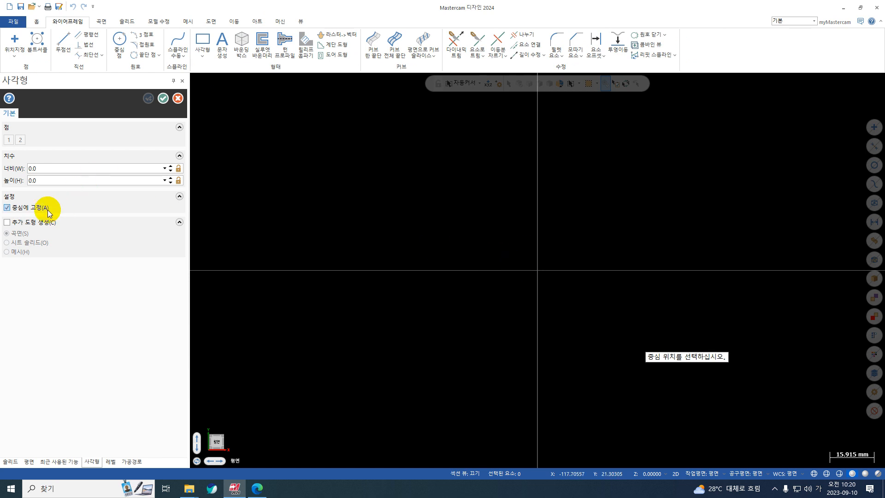
click(538, 271)
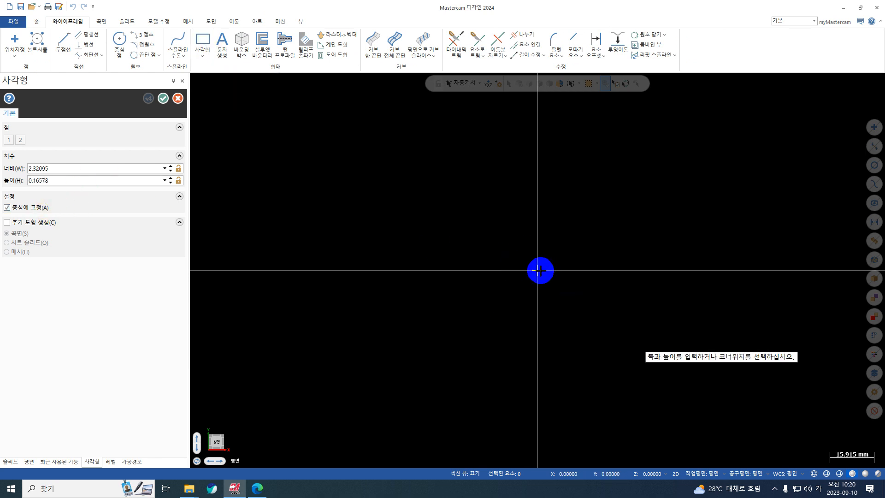
click(617, 358)
Set the rectangle's width and height to 70 mm and accept it
double_click(85, 176)
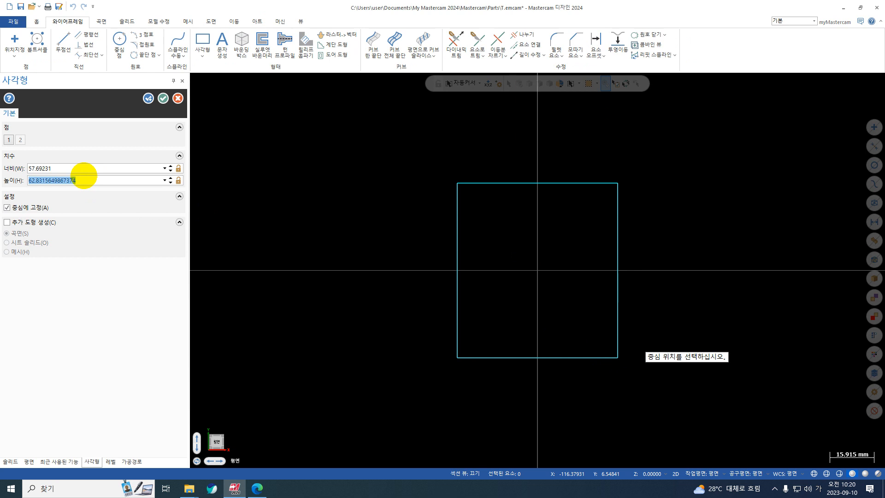
text(70)
double_click(59, 169)
text(70)
key(Return)
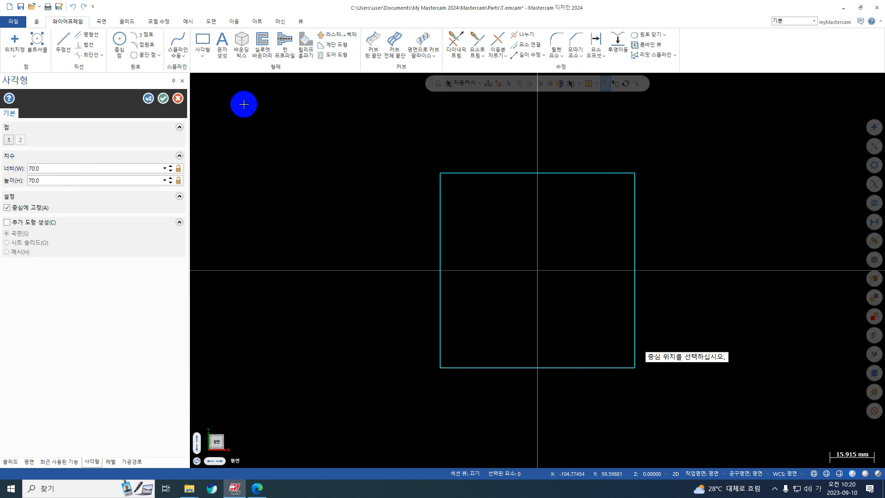
click(163, 98)
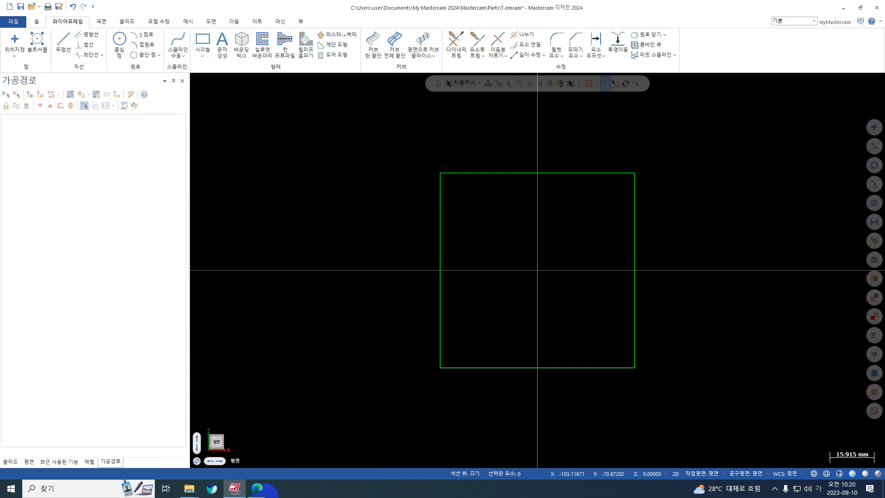
Check the drawing in 도면.pdf, return to Mastercam, and draw a centre-point circle of 36 mm diameter at the origin
click(258, 488)
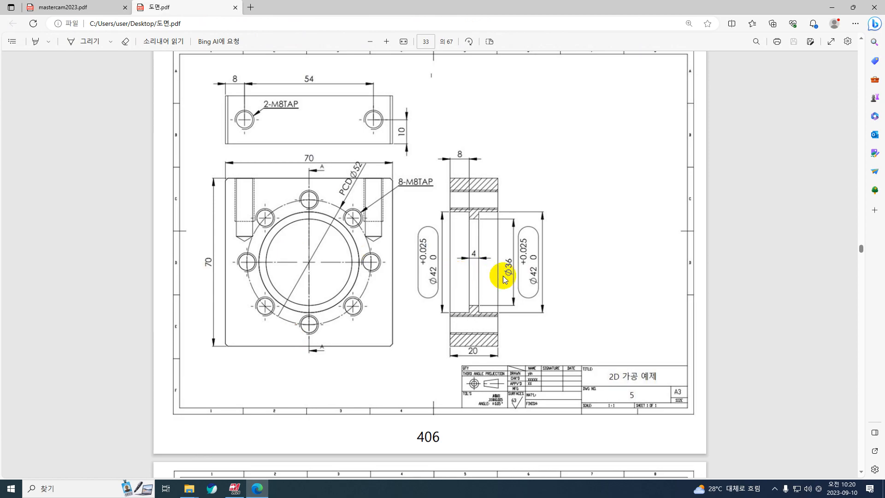
click(824, 7)
click(120, 41)
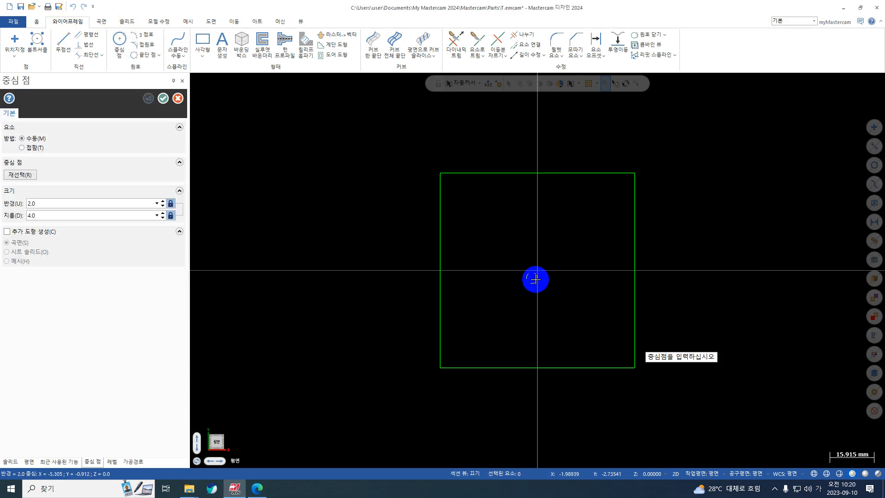
click(170, 204)
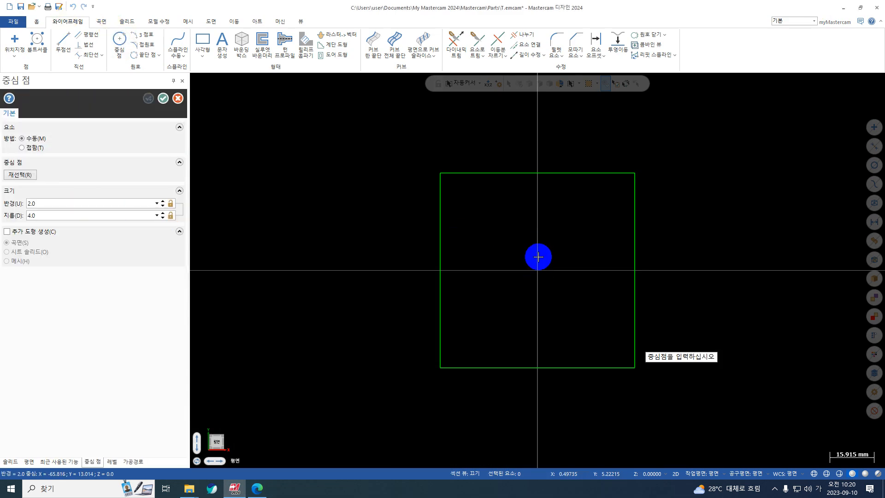
click(538, 270)
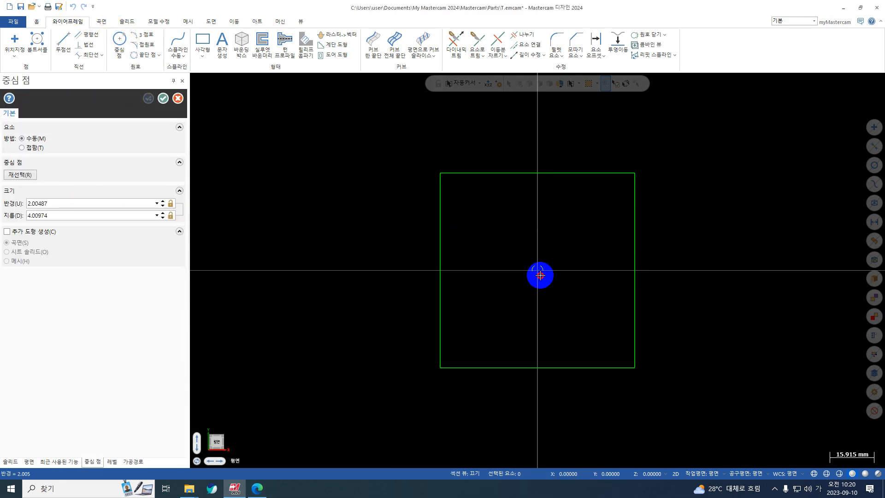
click(574, 304)
click(90, 215)
text(36)
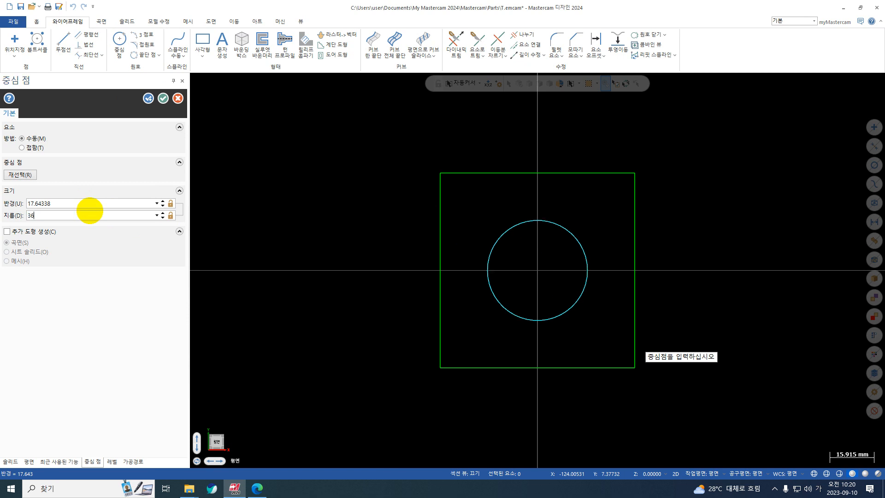
key(Return)
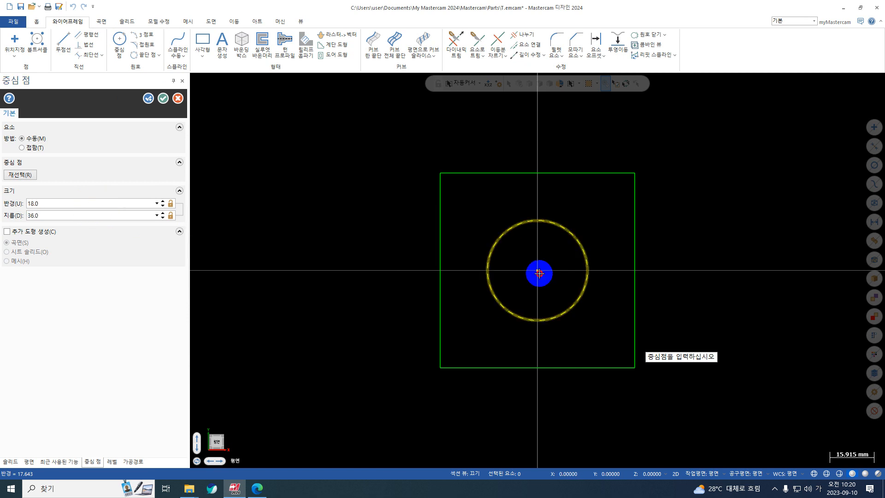
Draw a second circle of 42 mm diameter concentric with the 36 mm circle and finish the circle command
click(553, 287)
click(89, 203)
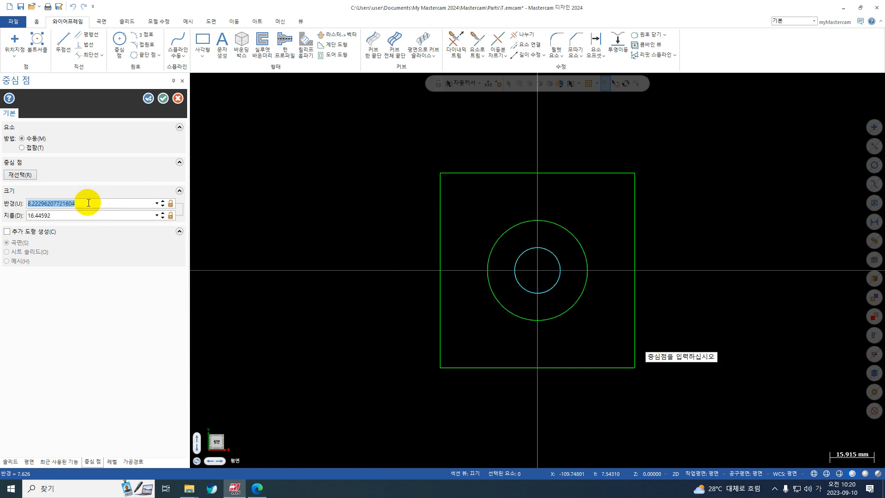
text(42)
key(Return)
click(99, 218)
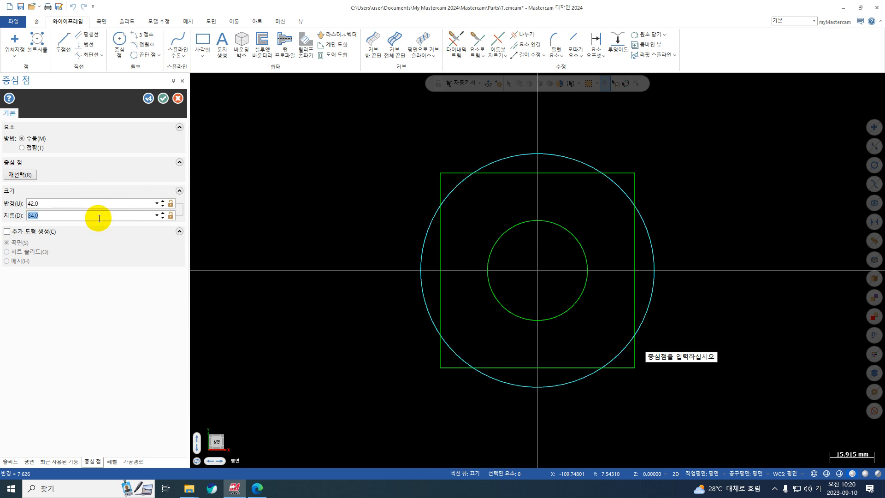
text(42)
key(Return)
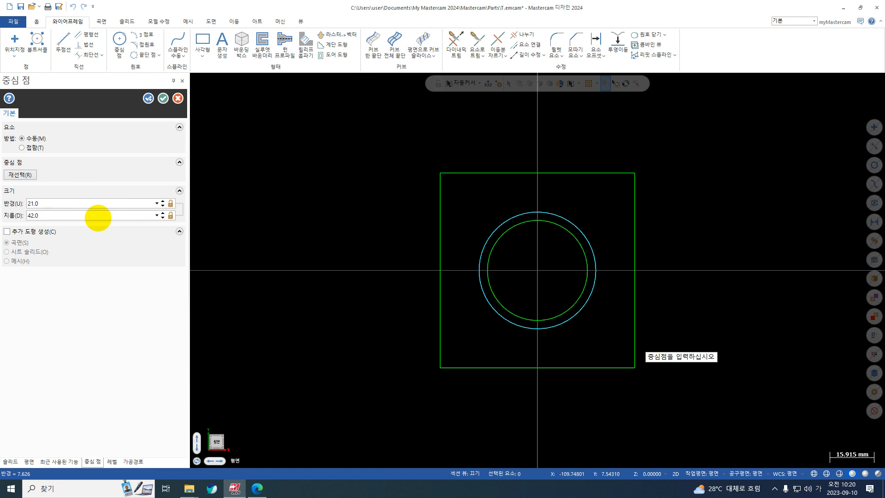
click(159, 100)
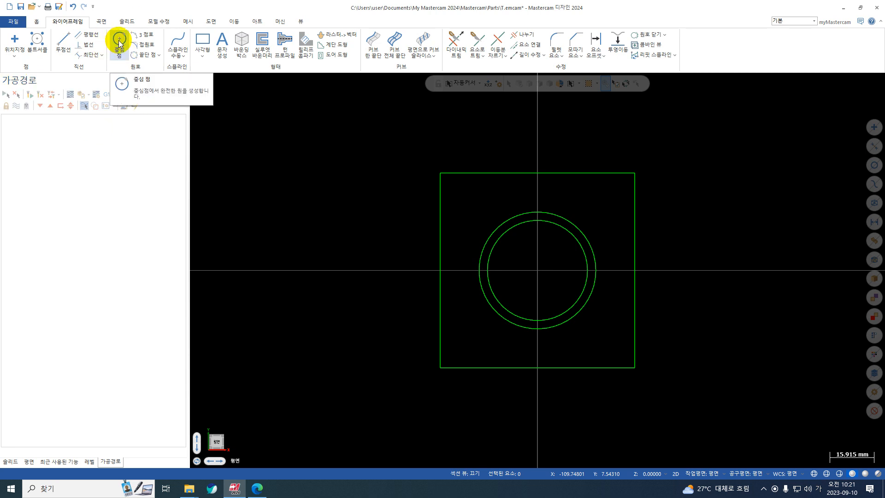
Create a full bolt circle of eight 8 mm diameter holes on a 52 mm pitch diameter, centred on the origin
click(38, 39)
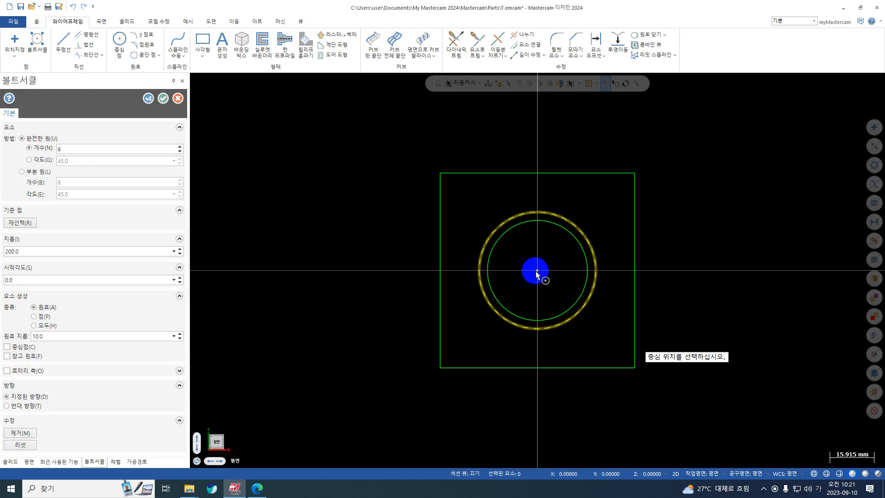
click(537, 271)
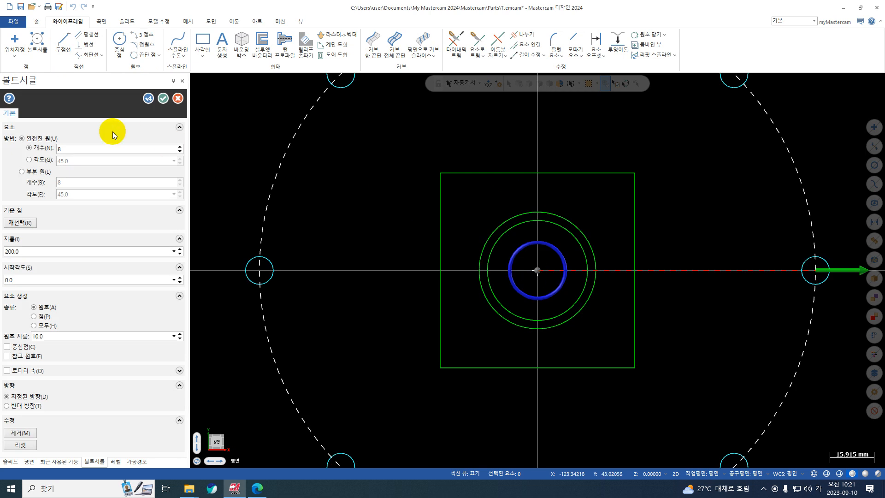
click(85, 147)
click(66, 252)
text(52)
key(Return)
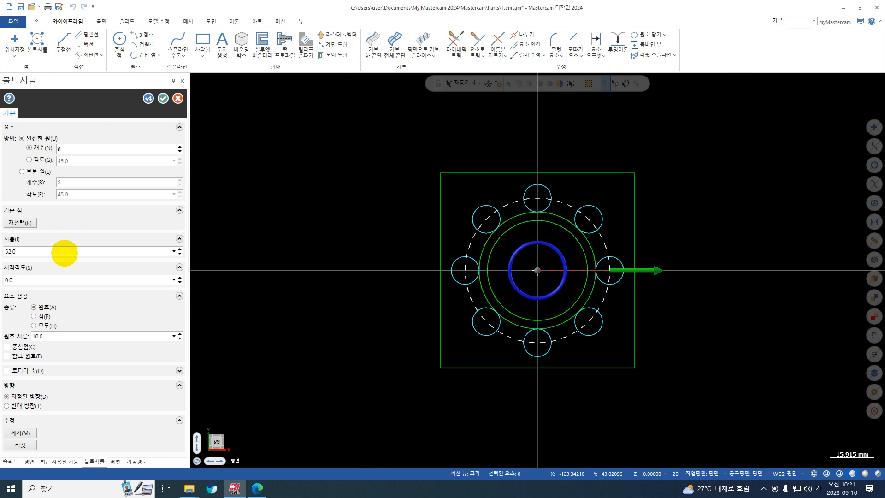
click(64, 334)
text(8)
key(Return)
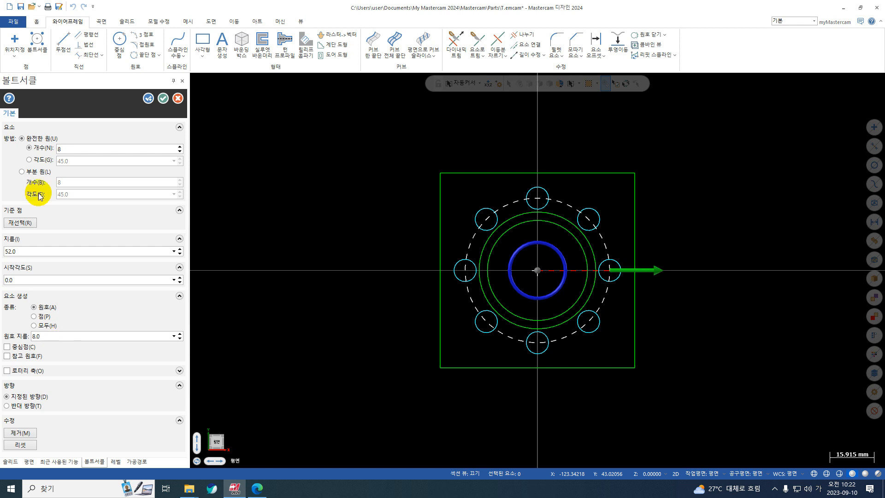
click(163, 97)
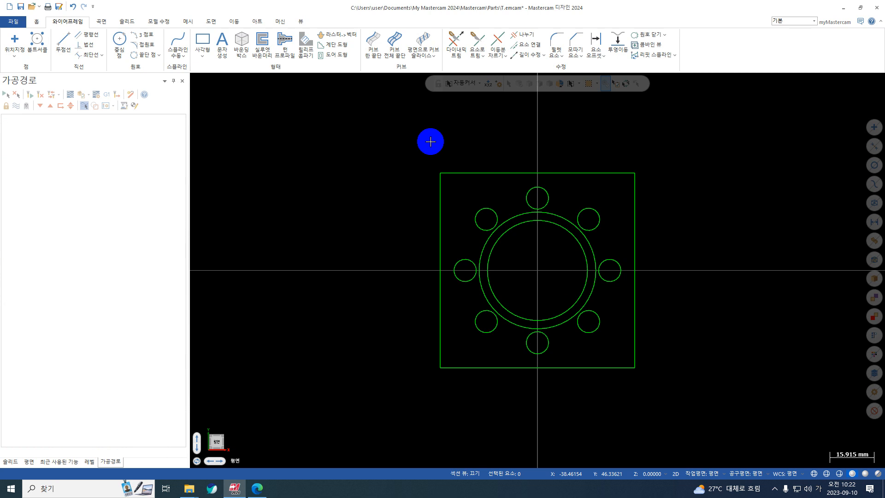
Check the drawing in 도면.pdf again, and in Mastercam draw a rectangular shape about 84 mm high centred on the origin
click(257, 488)
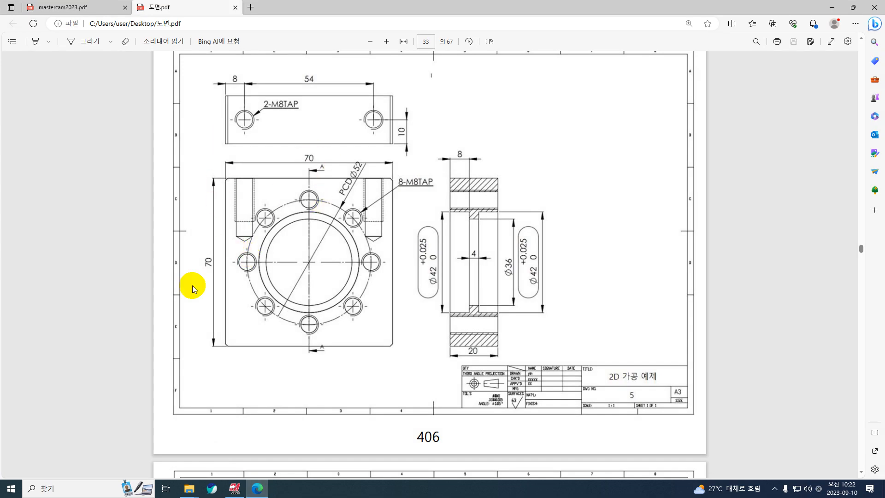
click(832, 7)
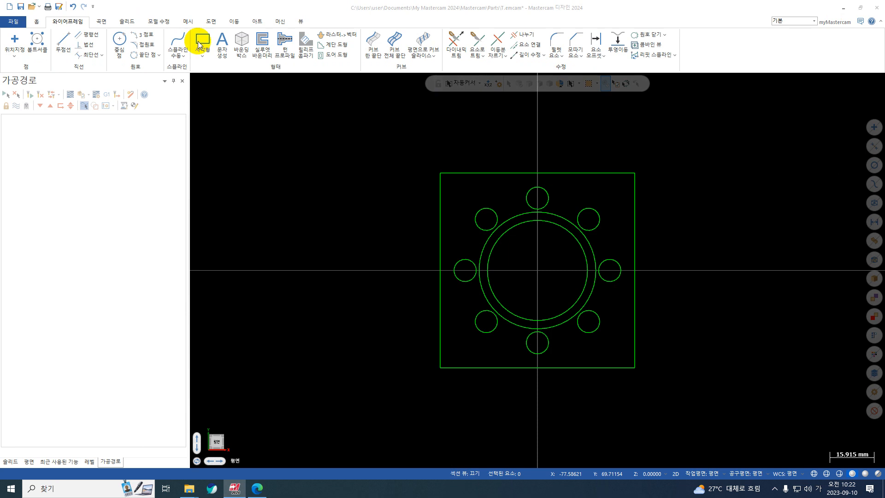
click(204, 58)
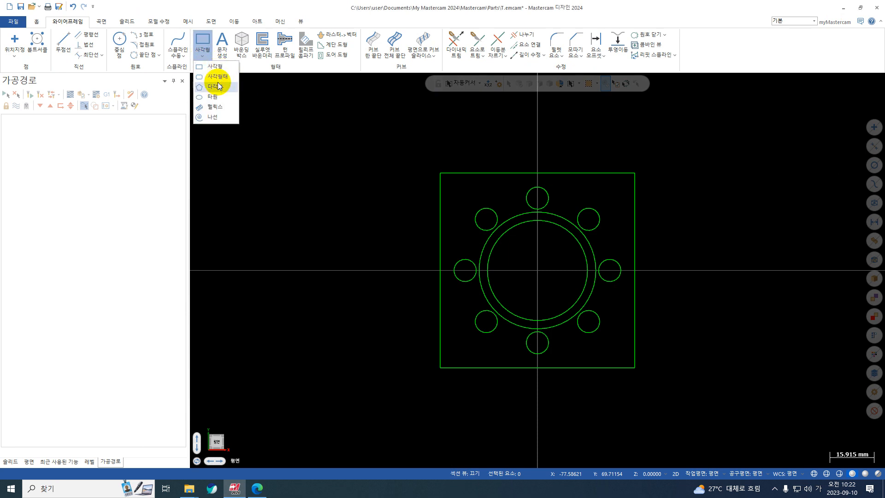
click(216, 77)
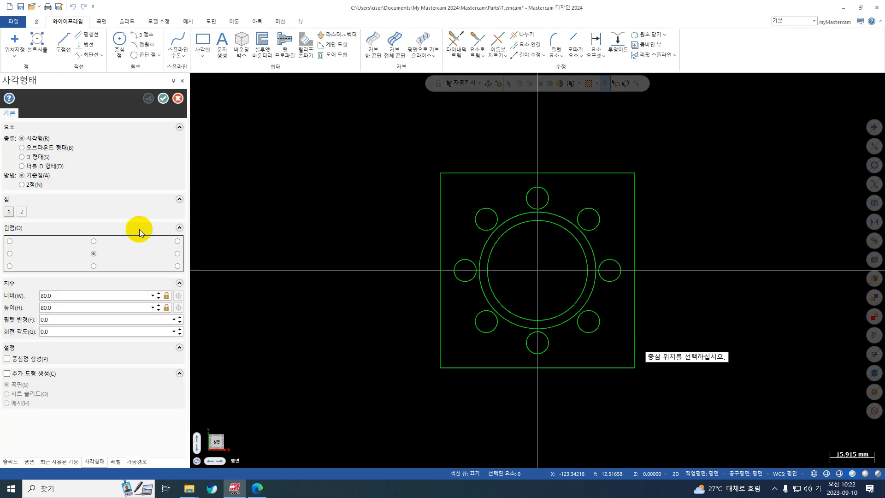
click(537, 270)
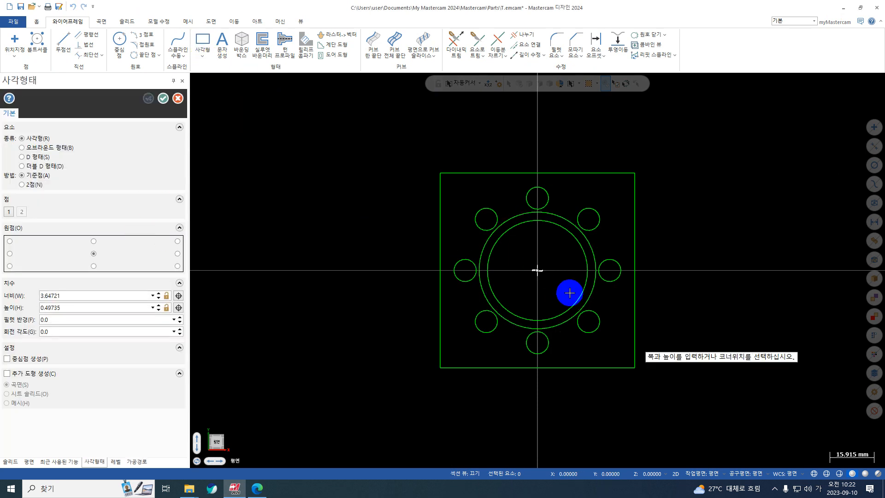
click(650, 387)
Set the outer rectangular shape's width and height to 75 mm and accept it
double_click(95, 296)
text(75)
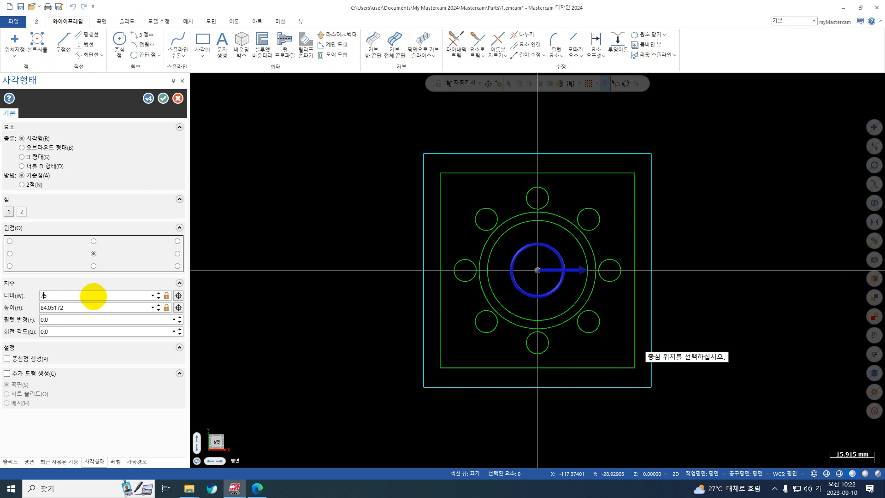
key(Return)
key(Tab)
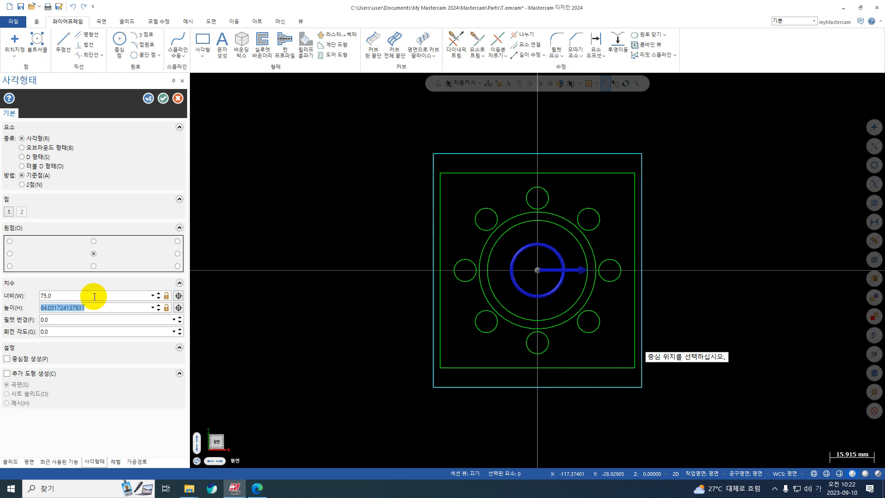
text(75)
key(Return)
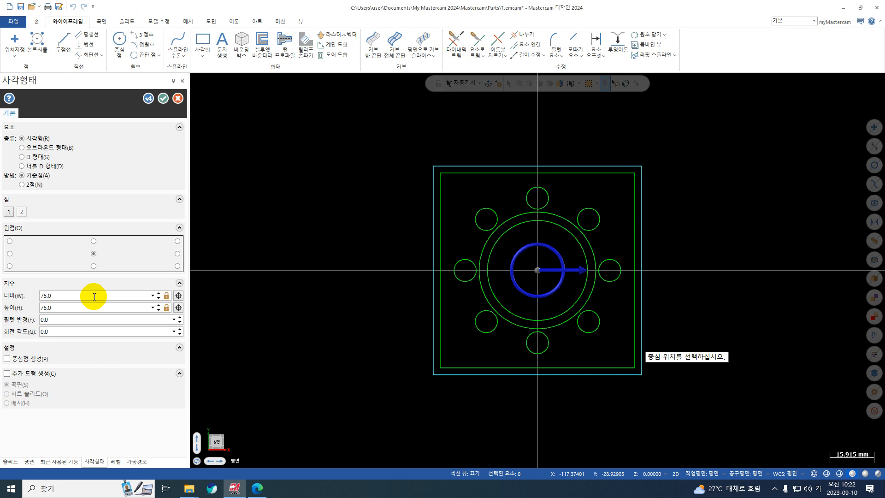
click(163, 98)
Chamfer all corners of the inner rectangle as a chain with a 1.0 mm distance and accept it
scroll(368, 218, down, 1)
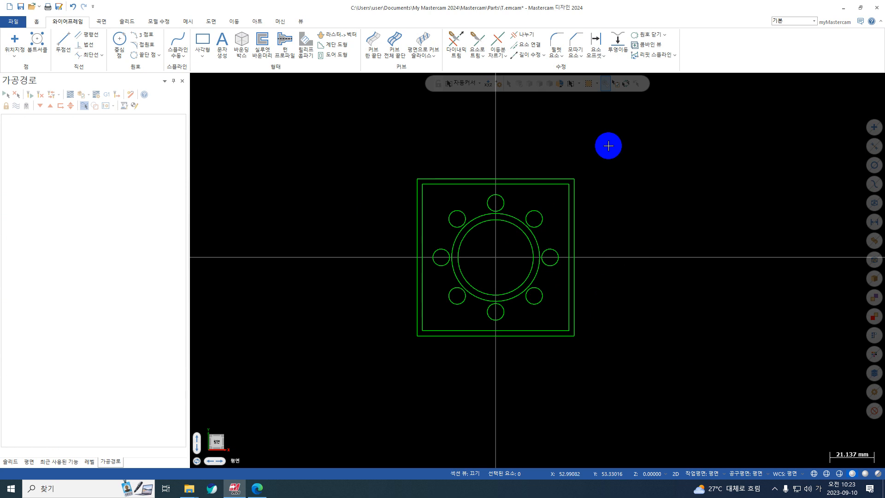
click(583, 56)
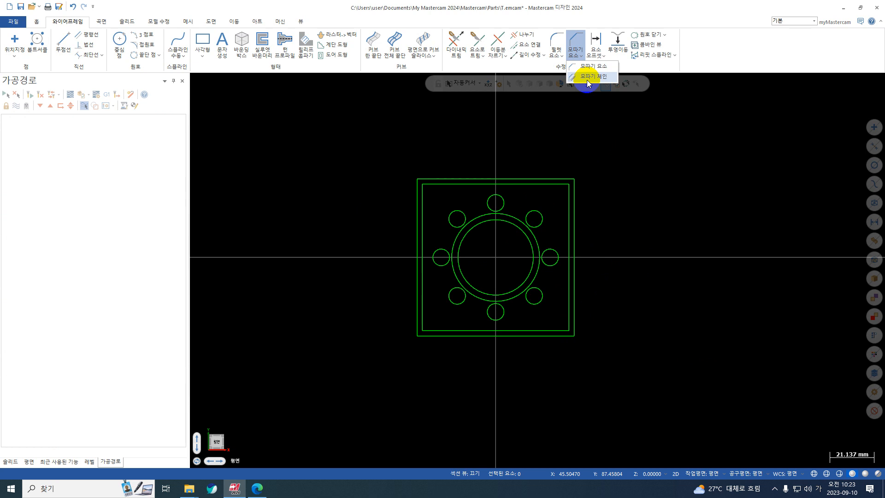
click(588, 76)
scroll(561, 198, up, 1)
click(566, 199)
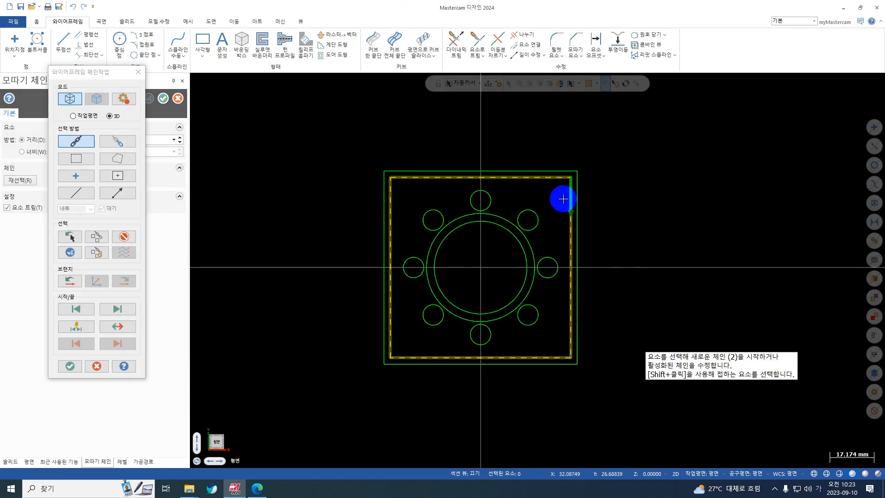
key(Return)
double_click(83, 139)
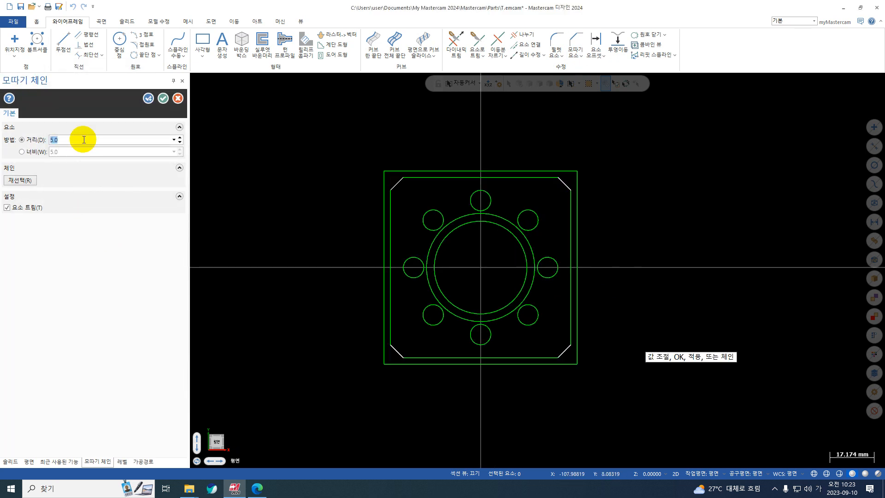
text(1.0)
click(164, 100)
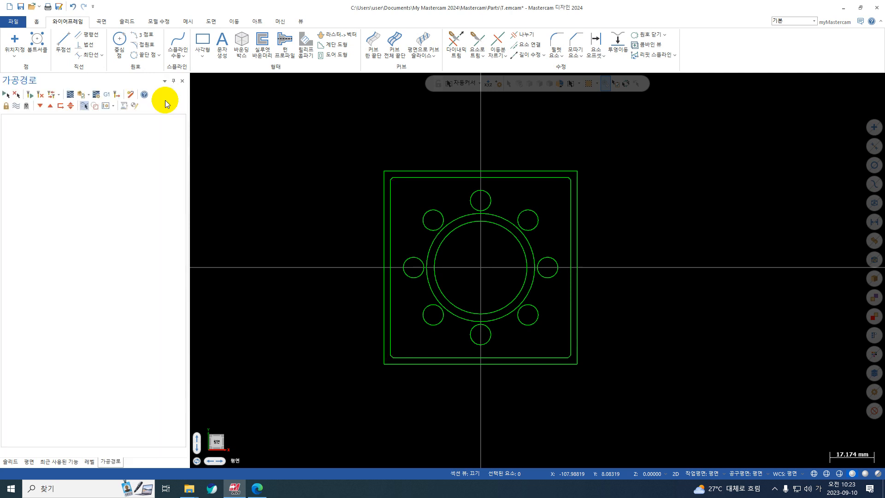
Move all geometry to the origin by the outer square's upper-right corner and clear the transform result colours
scroll(394, 181, up, 2)
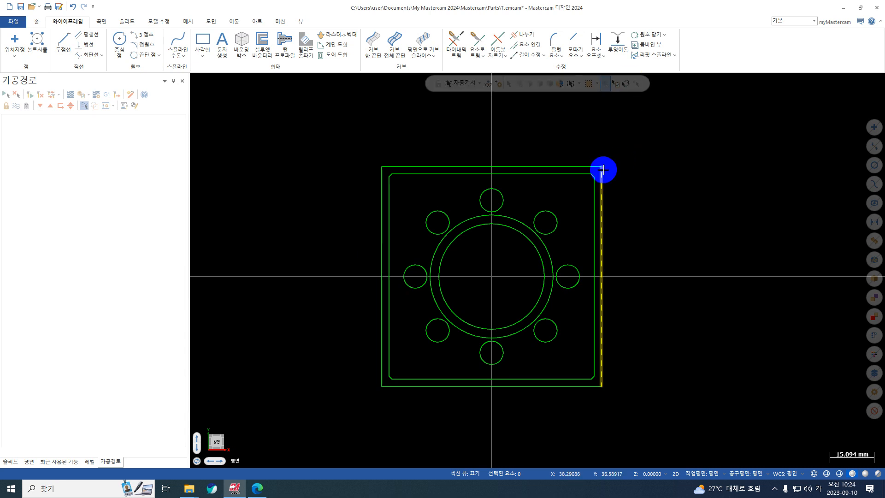
scroll(602, 169, down, 2)
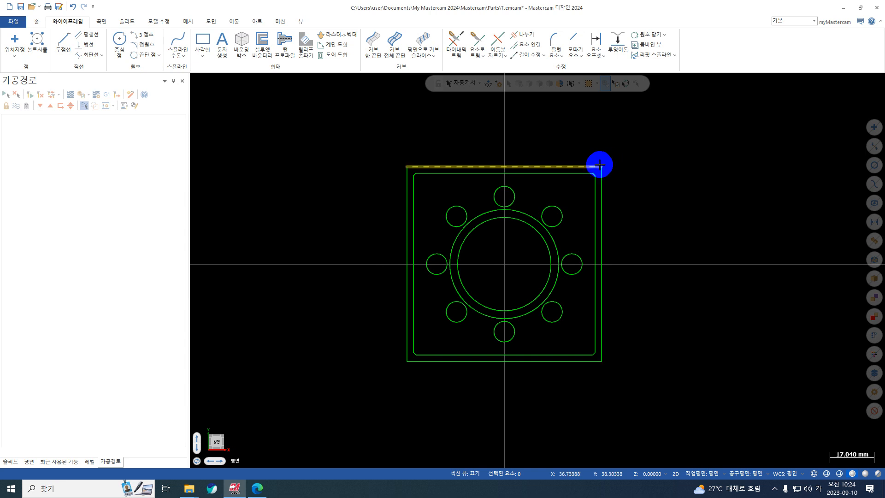
drag(692, 137, 330, 399)
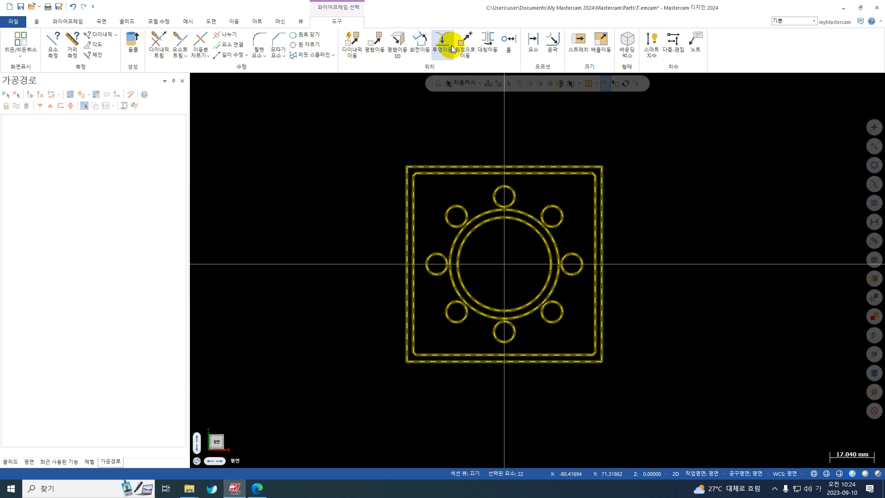
click(469, 49)
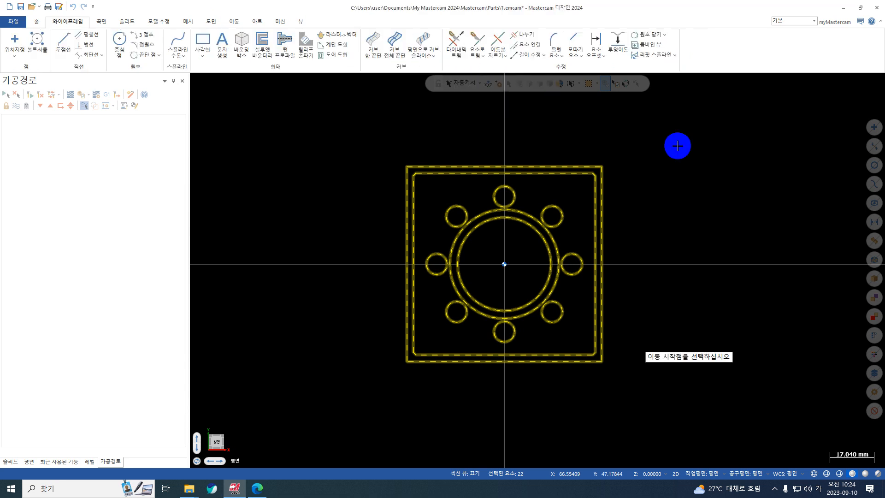
click(602, 166)
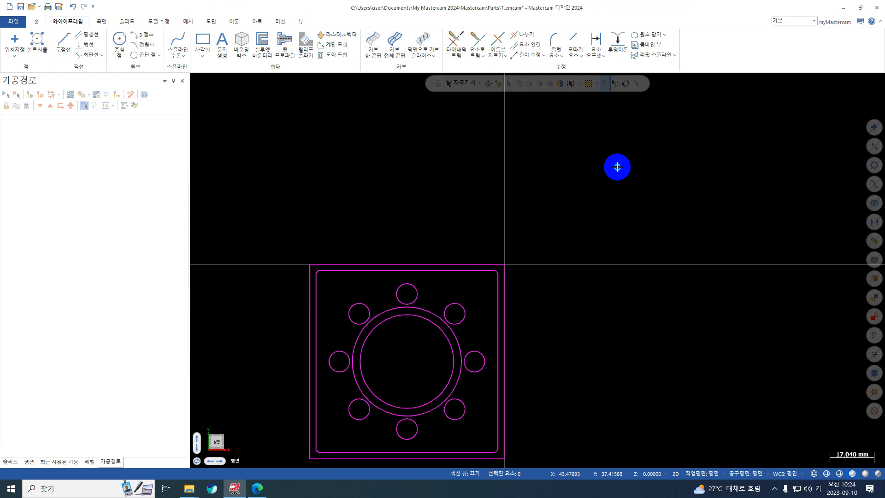
right_click(618, 167)
click(663, 154)
scroll(466, 264, down, 8)
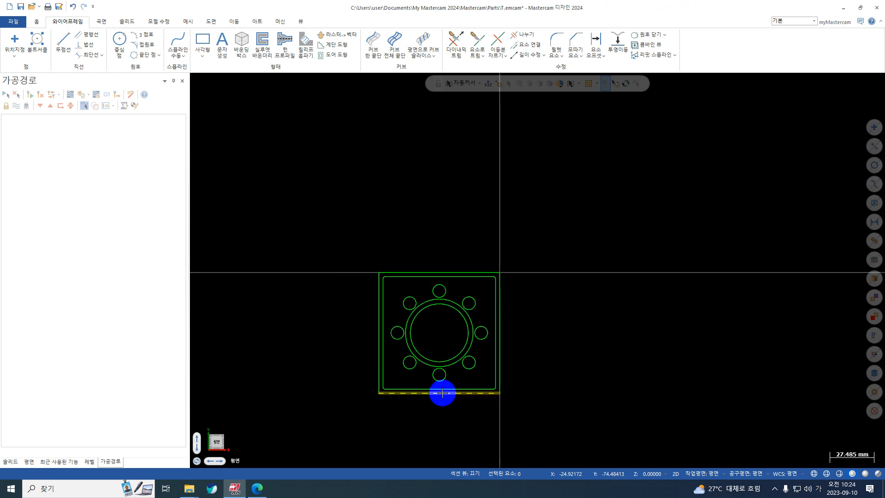
scroll(429, 395, up, 8)
right_click(587, 206)
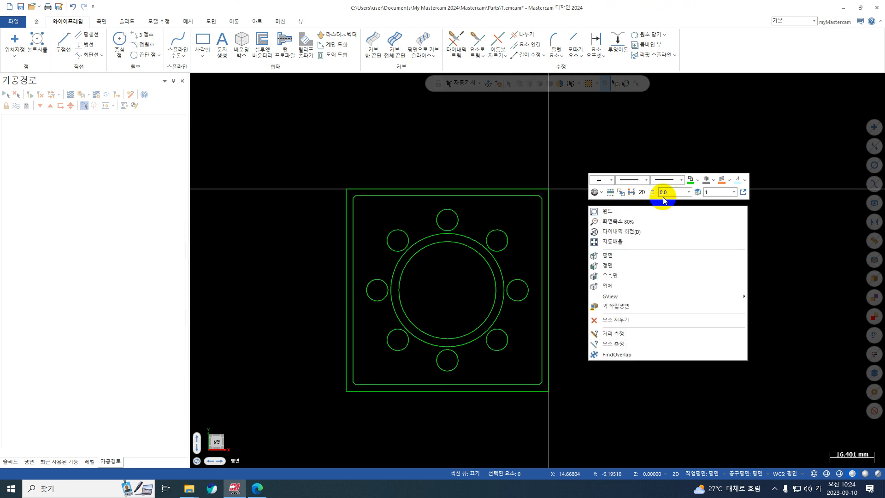
click(635, 192)
Select all the geometry and copy it to level 2 instead of the active level
scroll(652, 296, down, 5)
scroll(582, 428, up, 6)
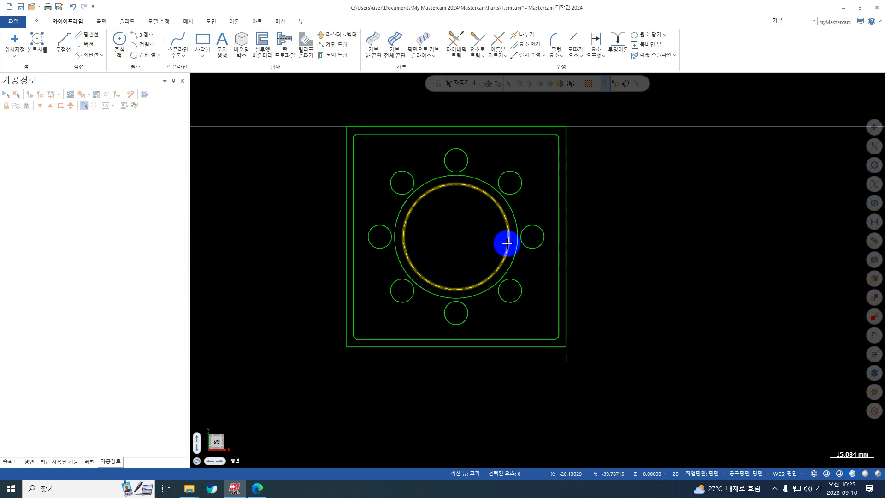
scroll(508, 243, down, 1)
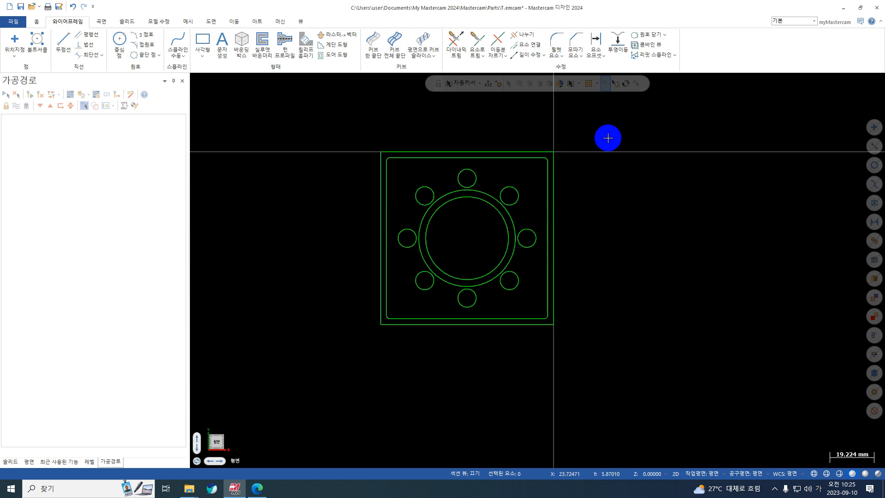
mouse_move(609, 135)
mouse_down()
mouse_move(575, 188)
mouse_move(341, 364)
mouse_up()
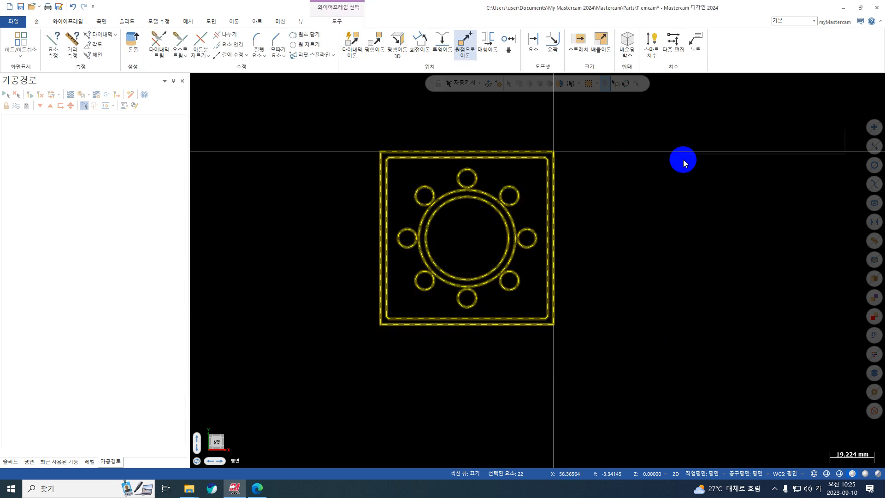
right_click(684, 161)
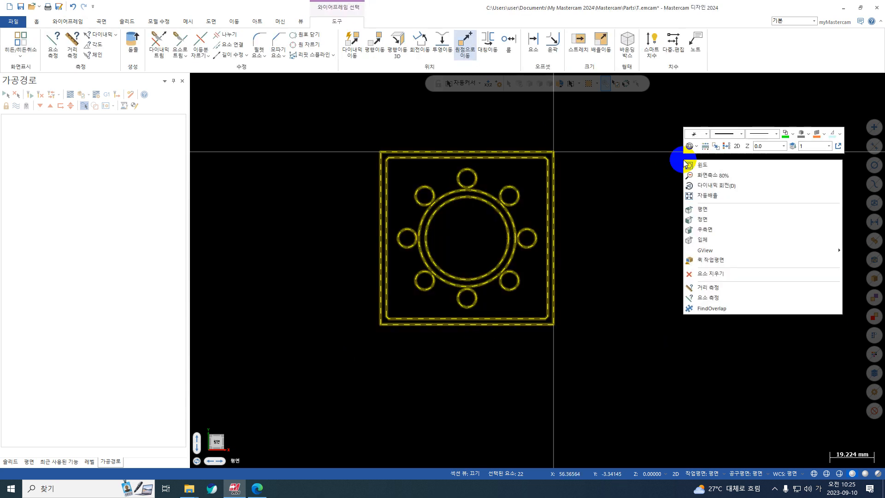
click(791, 145)
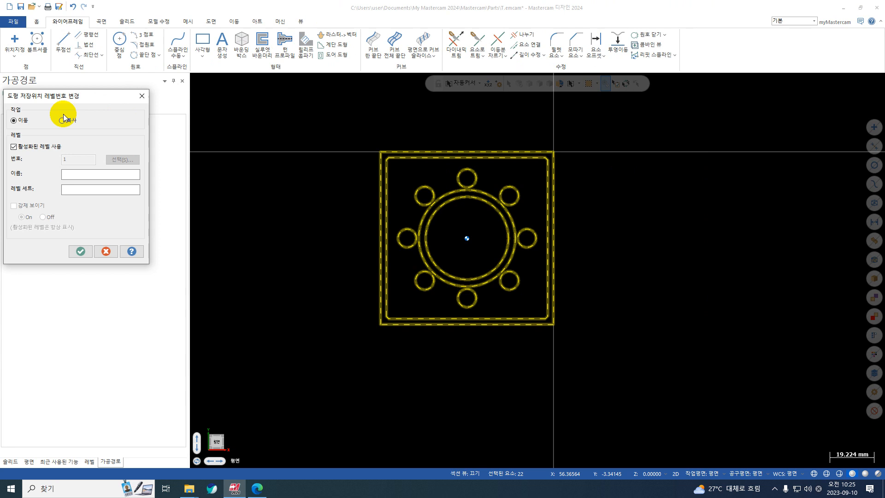
click(63, 121)
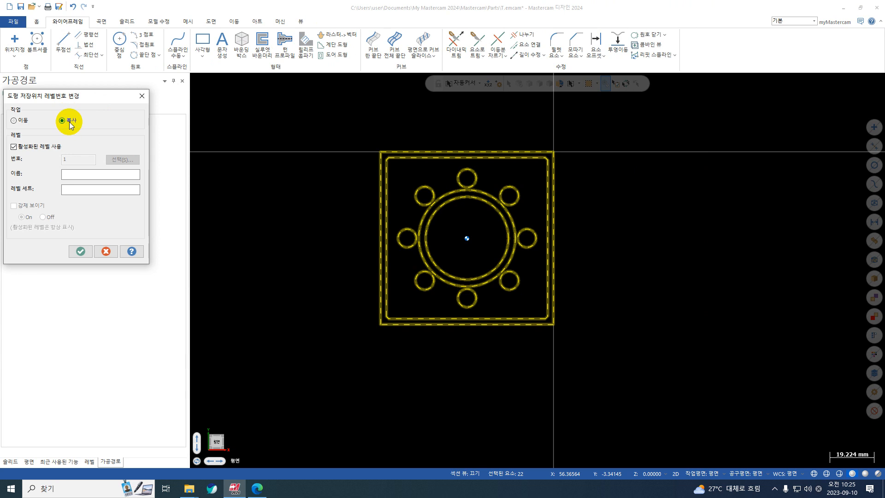
click(46, 148)
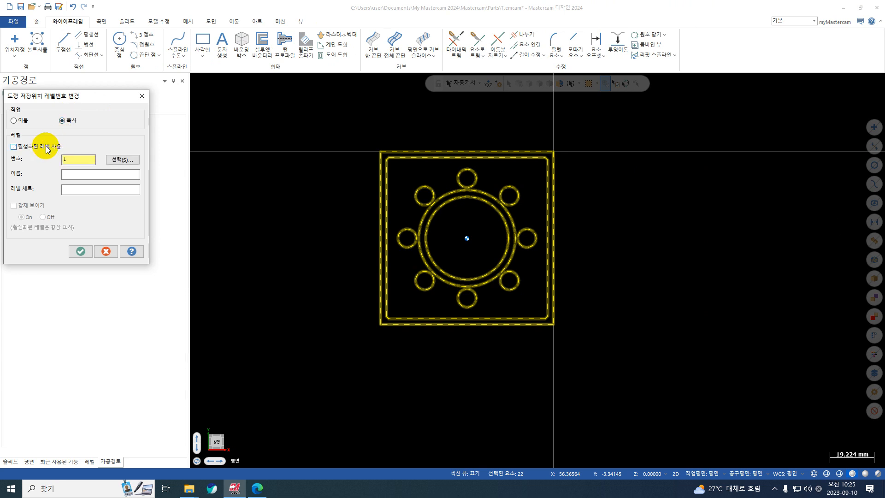
drag(69, 160, 53, 161)
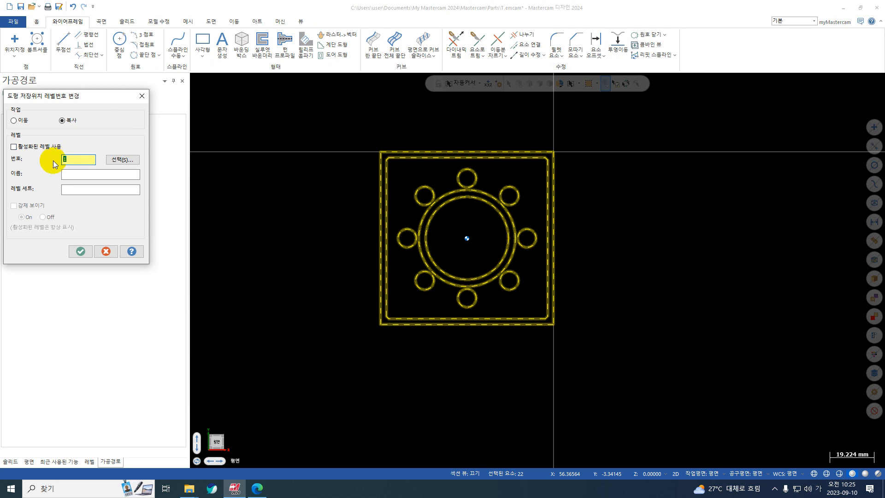
text(2)
click(84, 254)
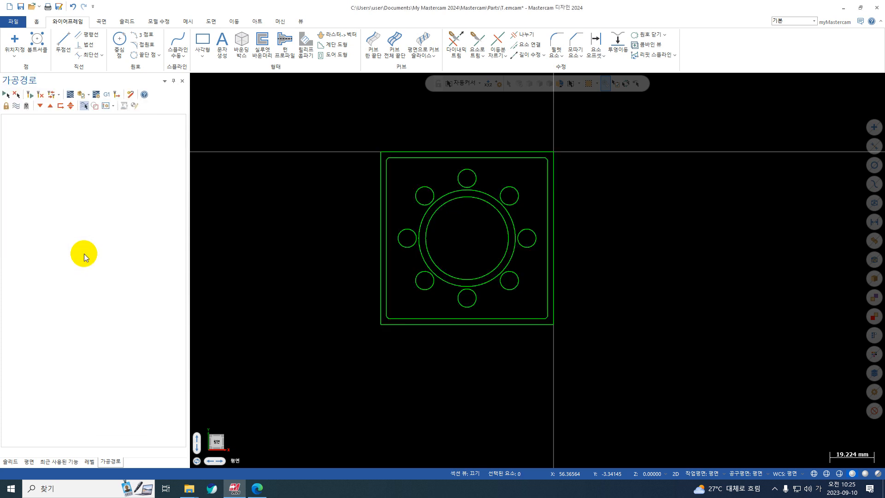
Make level 2 the active level and hide level 1
click(91, 464)
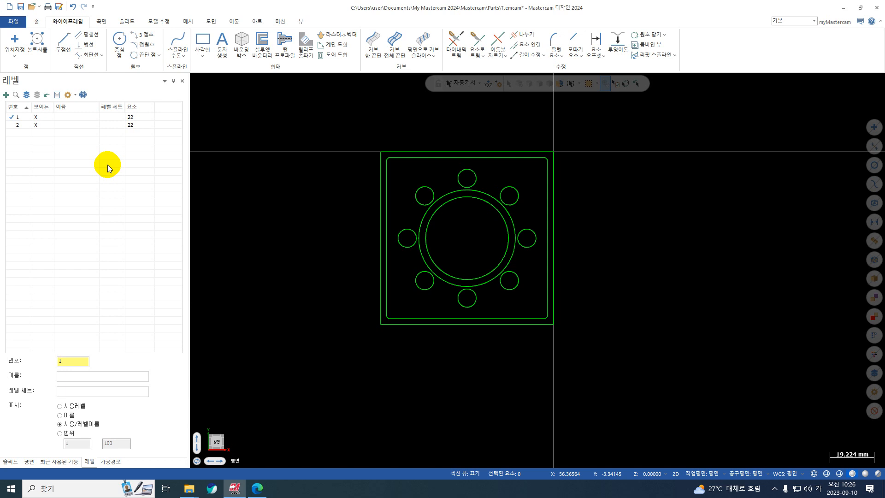
click(12, 125)
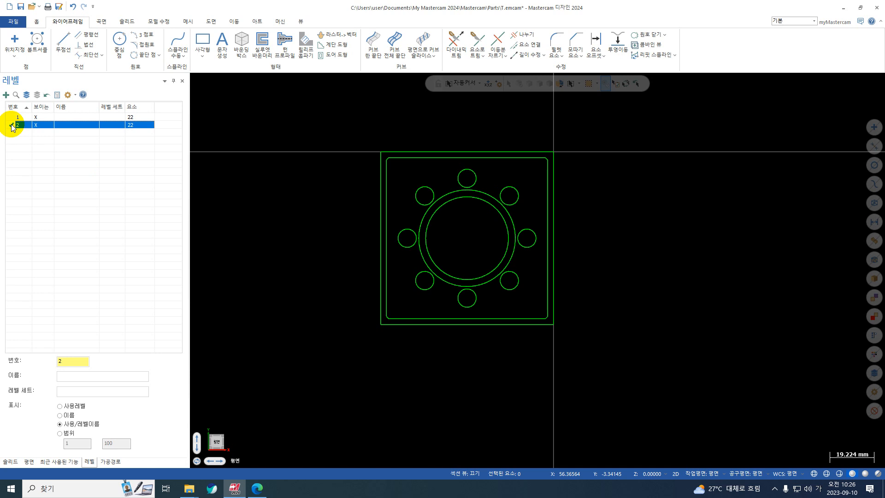
click(34, 117)
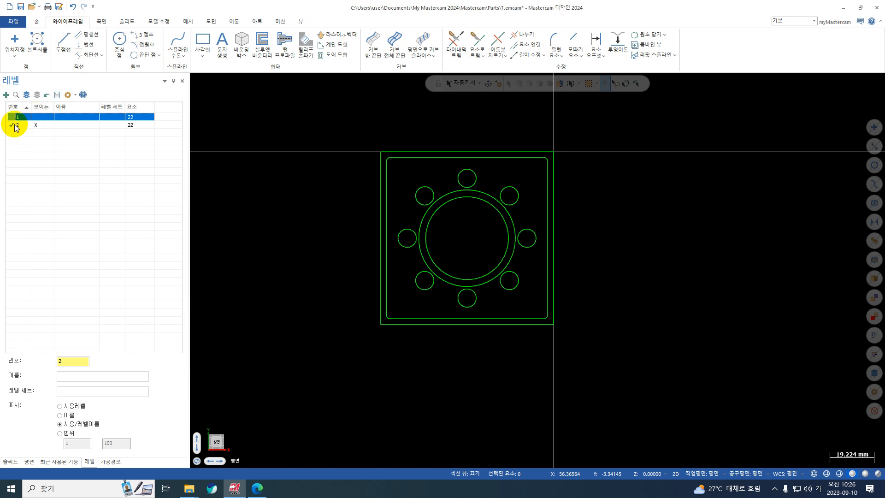
click(16, 125)
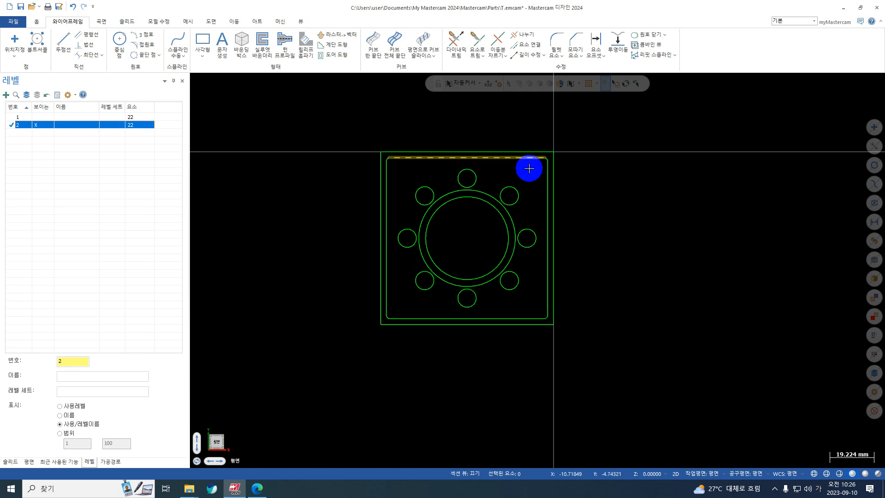
Move level 2's geometry to the origin by the intersection of the inner profile's top and right edges, and clear the result colours
scroll(530, 171, up, 2)
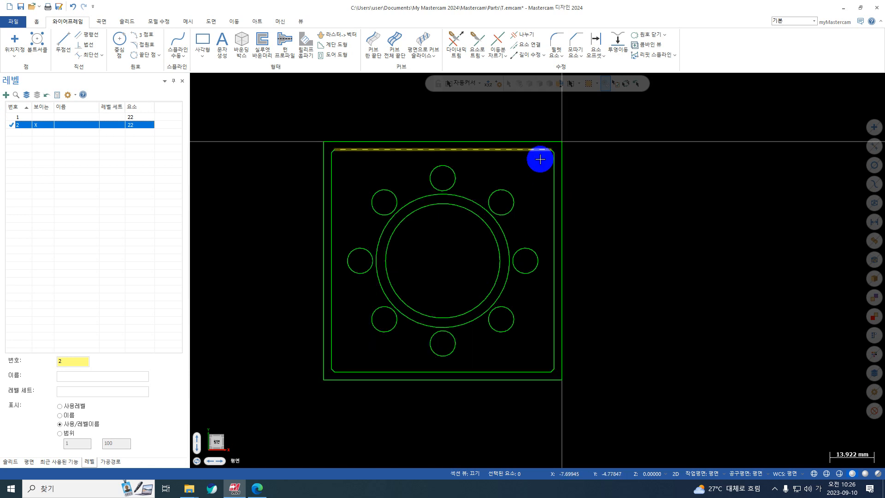
scroll(556, 203, down, 2)
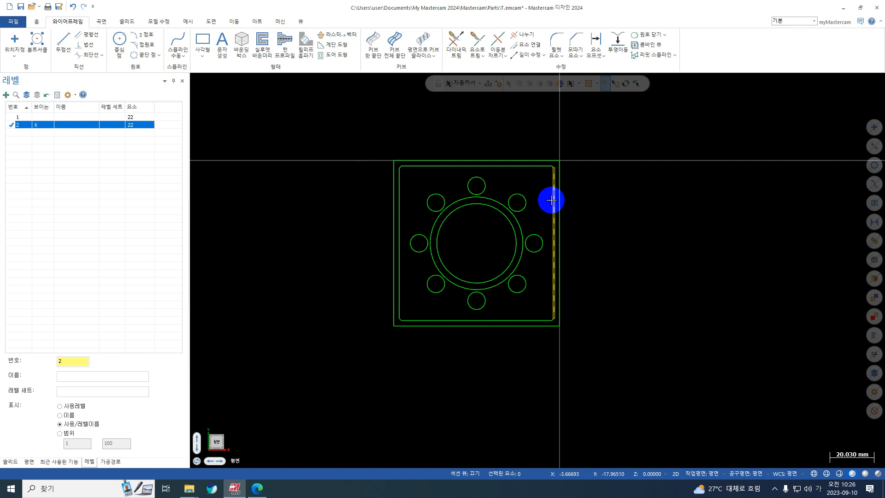
drag(630, 148, 350, 392)
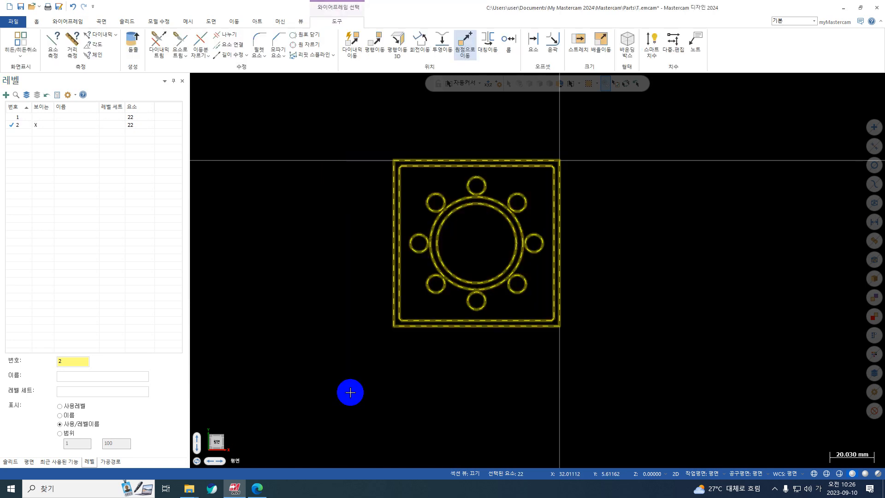
click(470, 38)
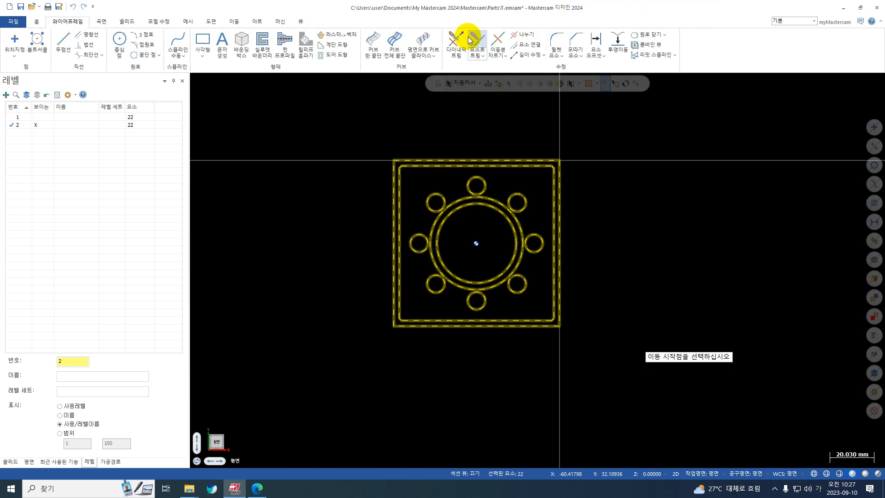
click(479, 84)
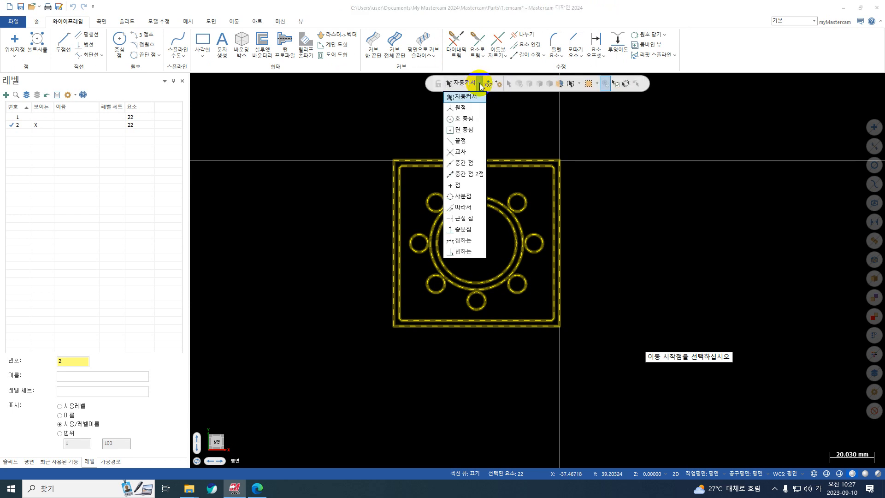
click(469, 154)
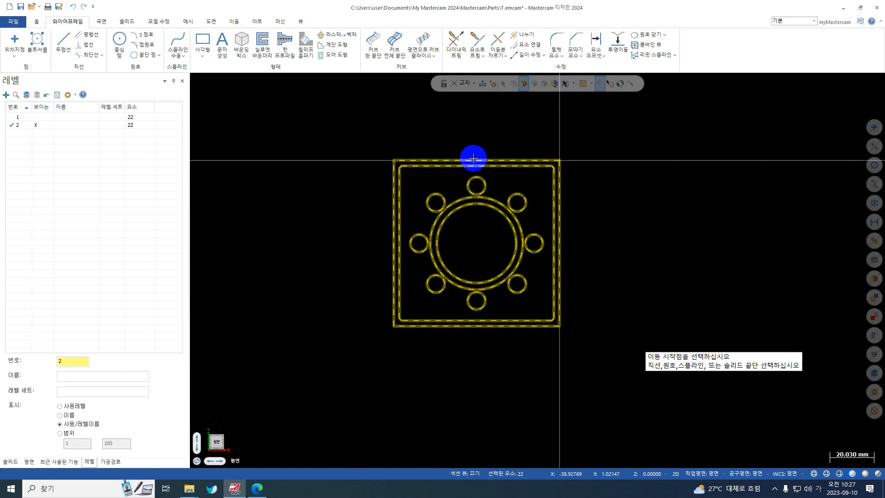
click(510, 172)
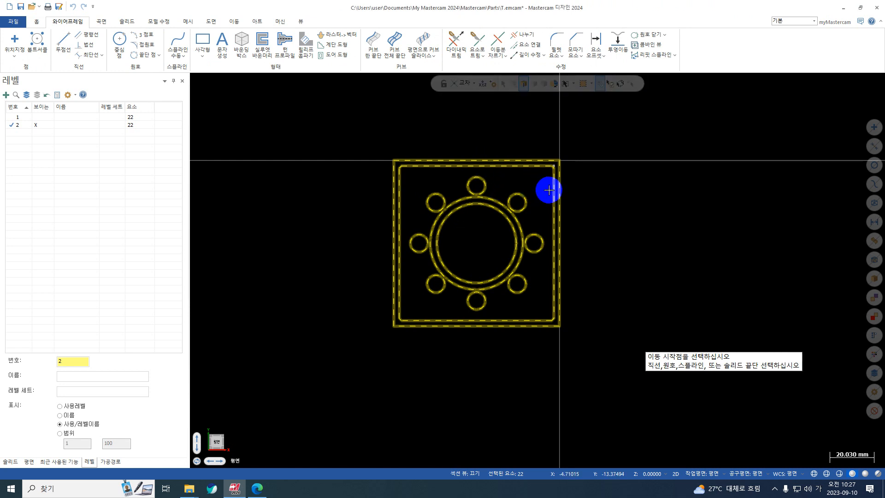
click(548, 190)
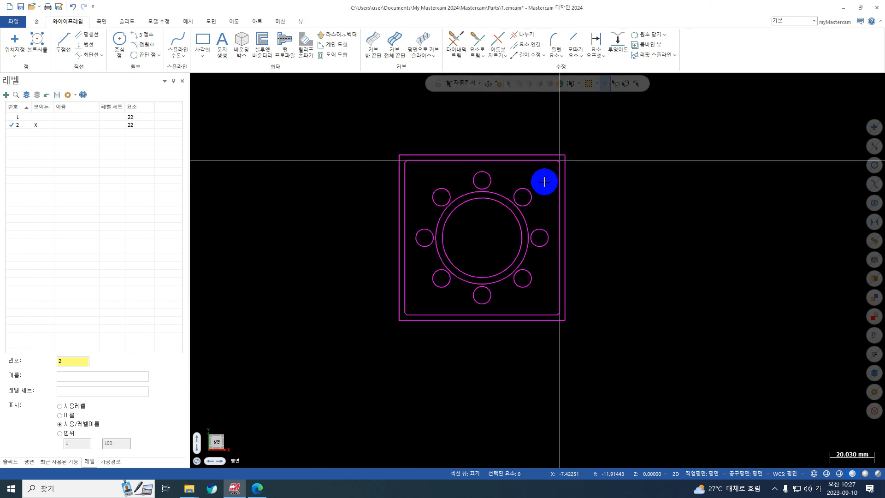
right_click(675, 117)
click(705, 116)
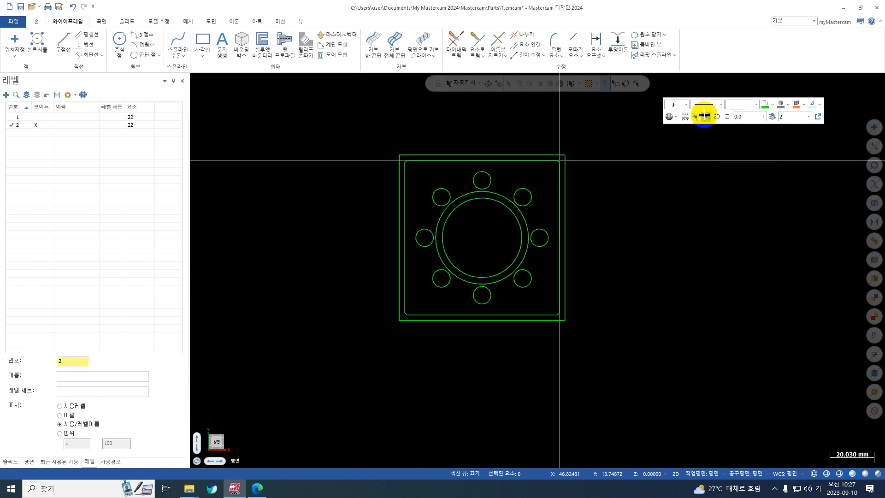
scroll(607, 310, down, 1)
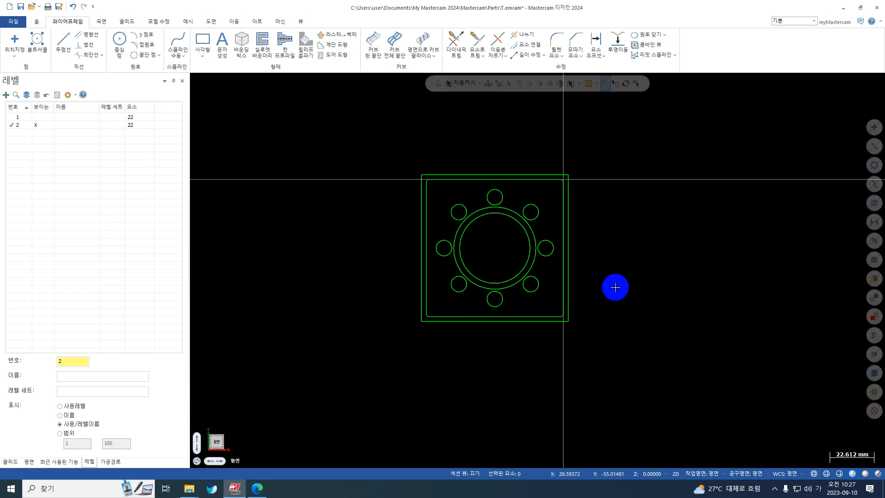
key(ctrl+1)
click(566, 213)
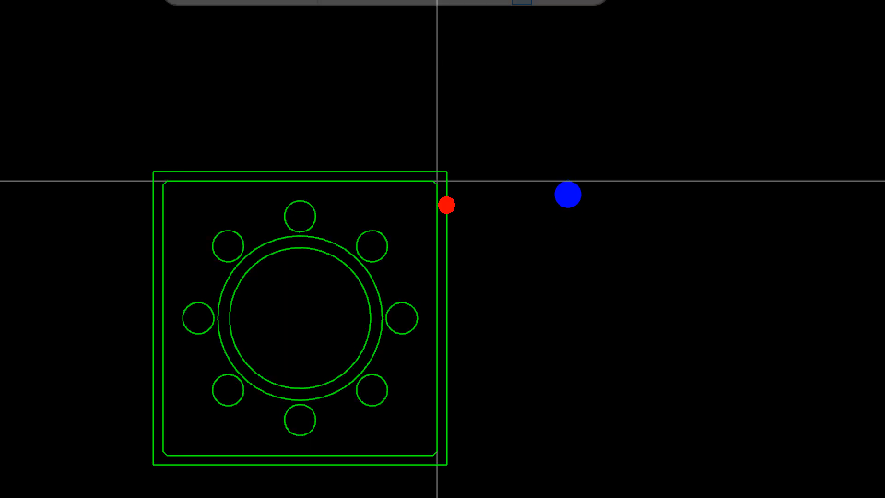
mouse_move(568, 201)
mouse_down()
mouse_move(595, 238)
mouse_move(605, 180)
mouse_move(434, 158)
mouse_move(406, 119)
mouse_move(604, 148)
mouse_move(602, 166)
mouse_up()
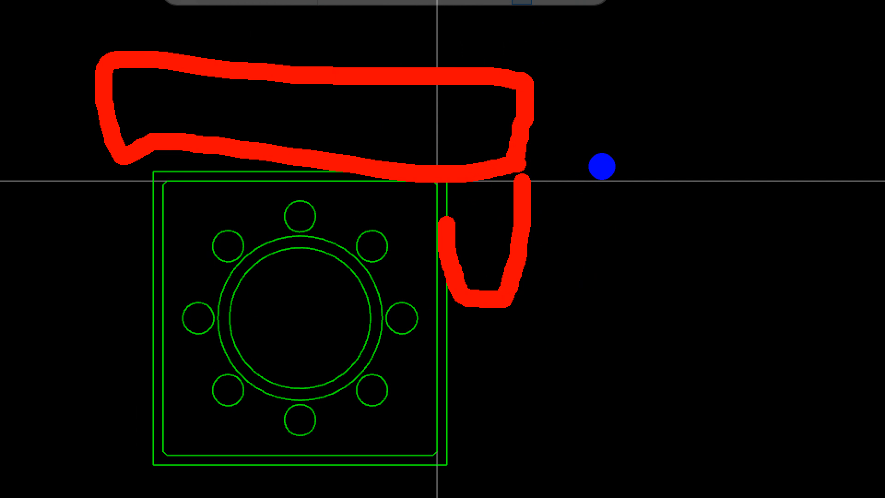
key(Escape)
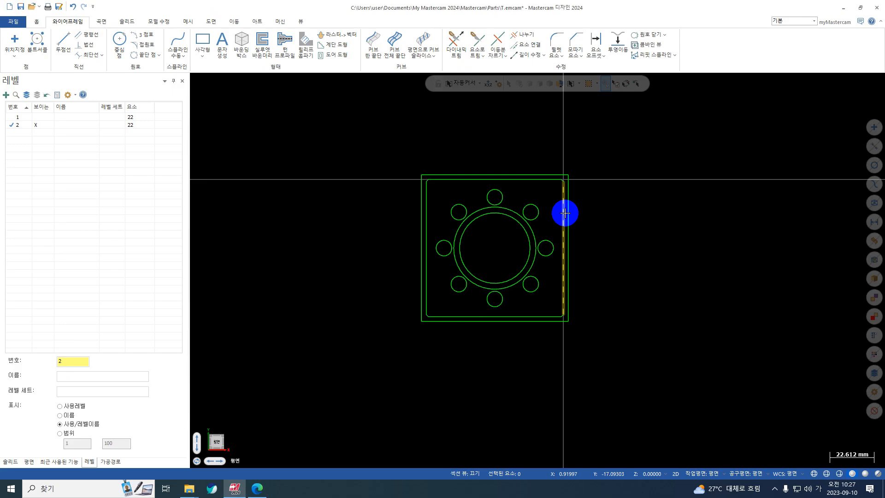
Show level 1 together with level 2 to compare their positions, and hide level 1 again
click(45, 118)
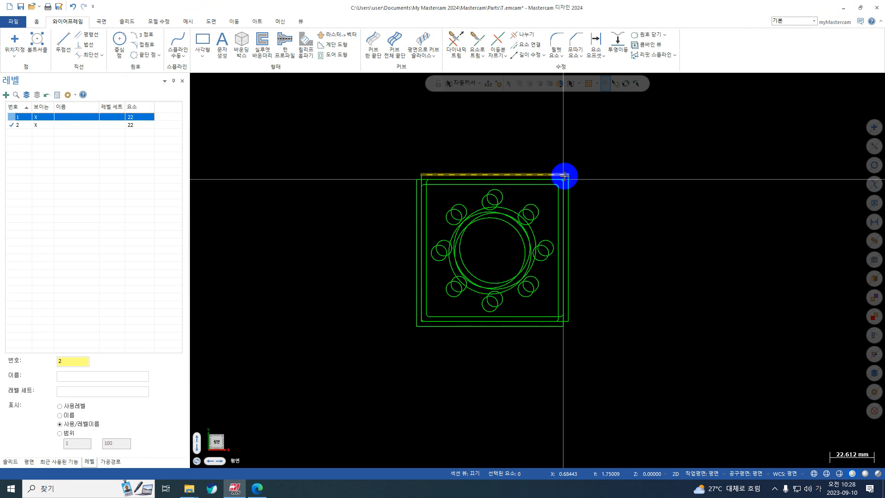
click(37, 118)
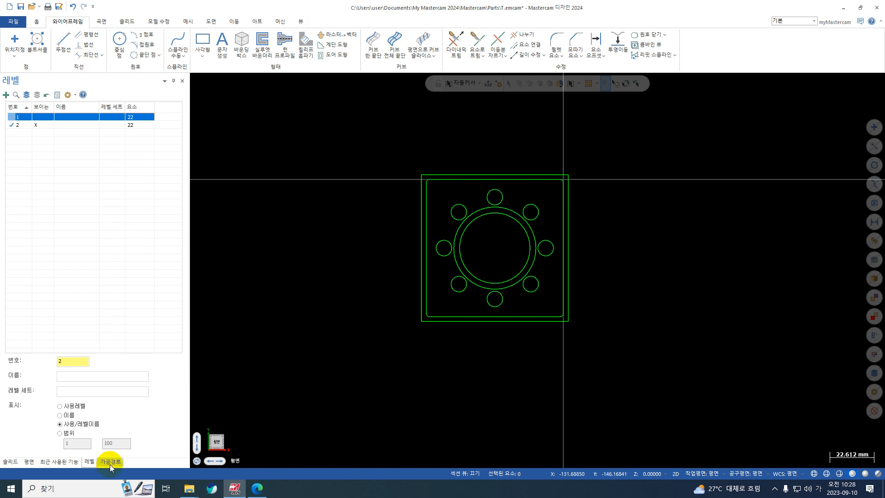
Create level 3 as the active level and hide level 2
drag(77, 362, 37, 359)
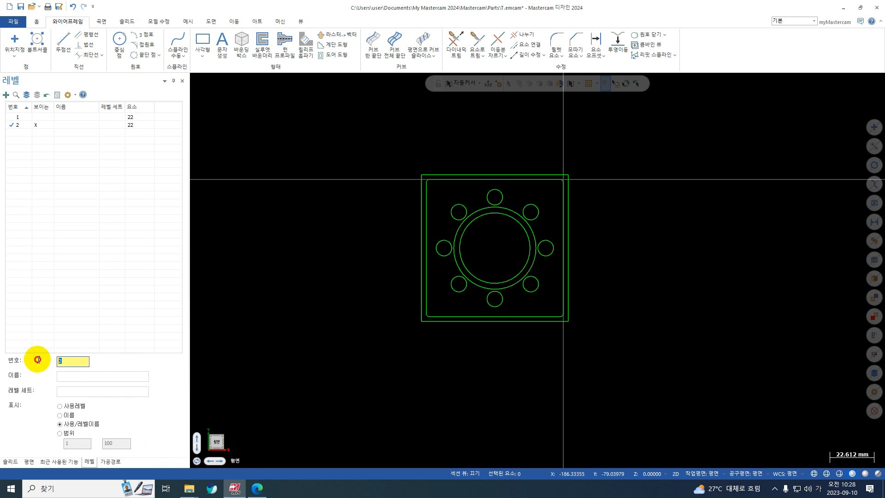
text(3)
key(Return)
click(48, 127)
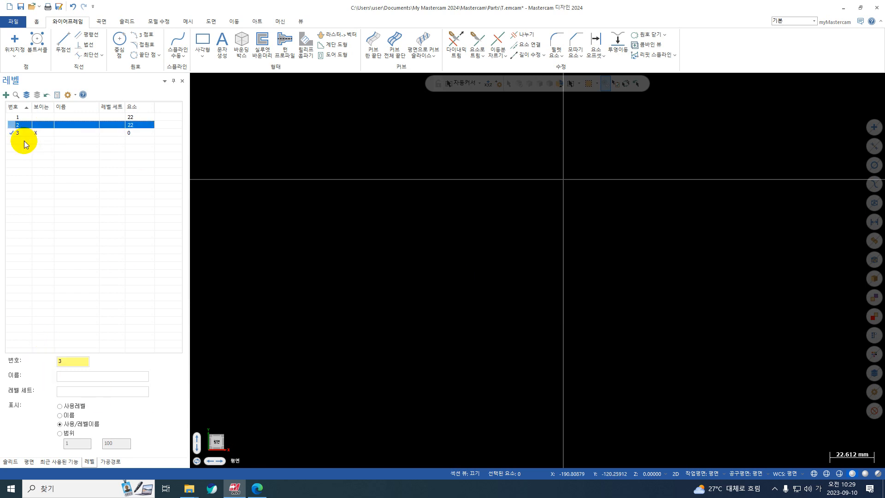
click(11, 134)
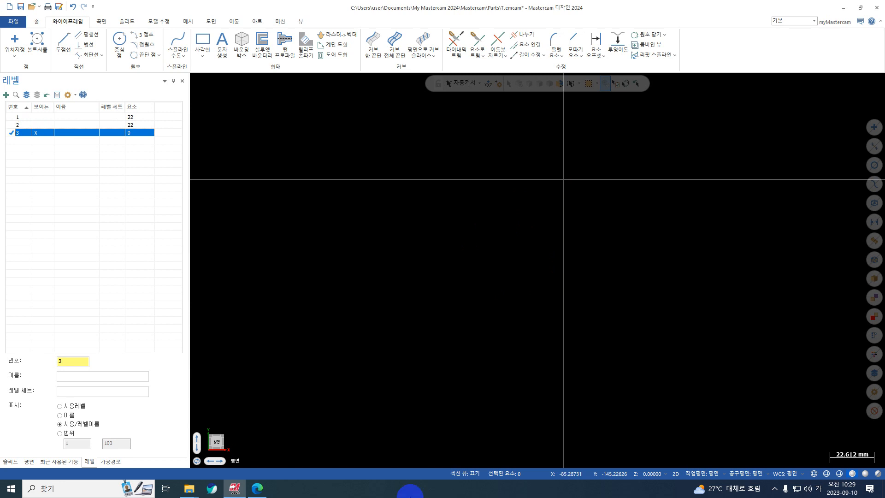
Check the side face in the PDF drawing and draw a corner-anchored rectangle from the origin with width -70 and height -20
click(257, 488)
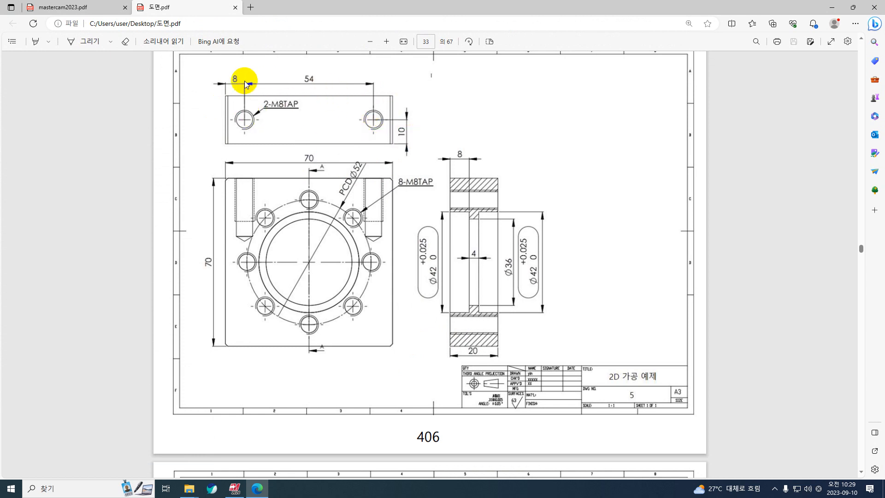
click(832, 7)
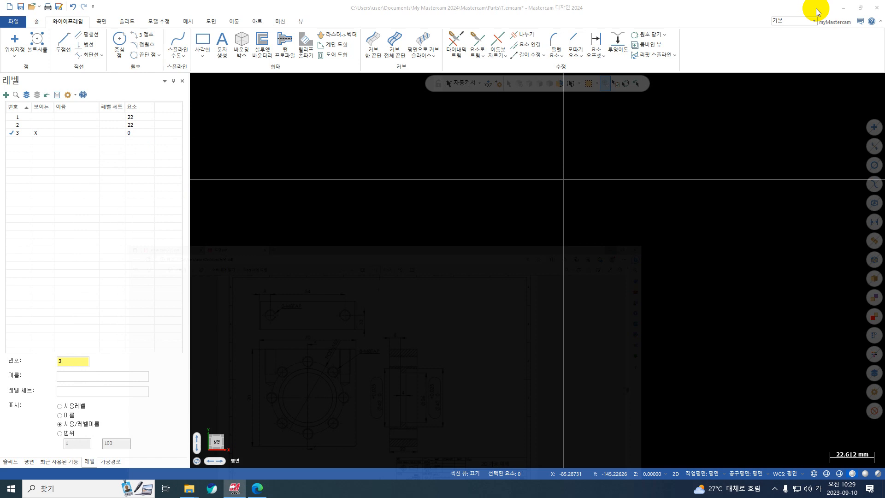
click(211, 37)
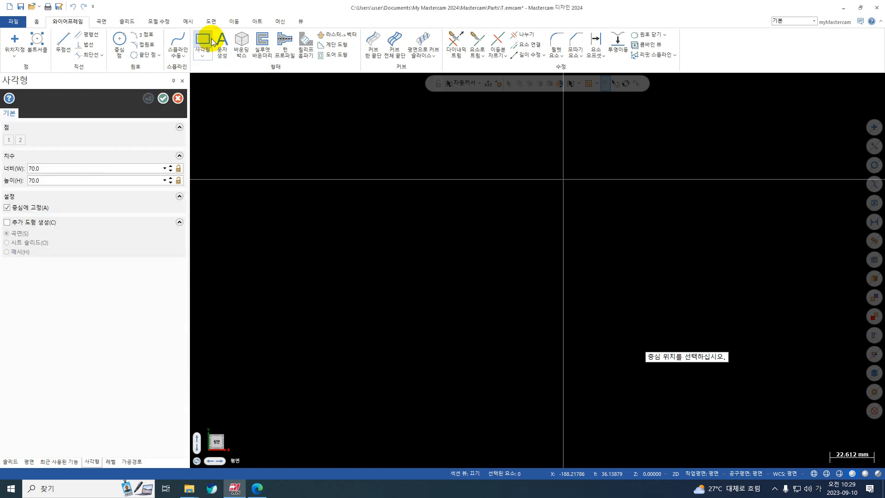
click(29, 208)
click(563, 179)
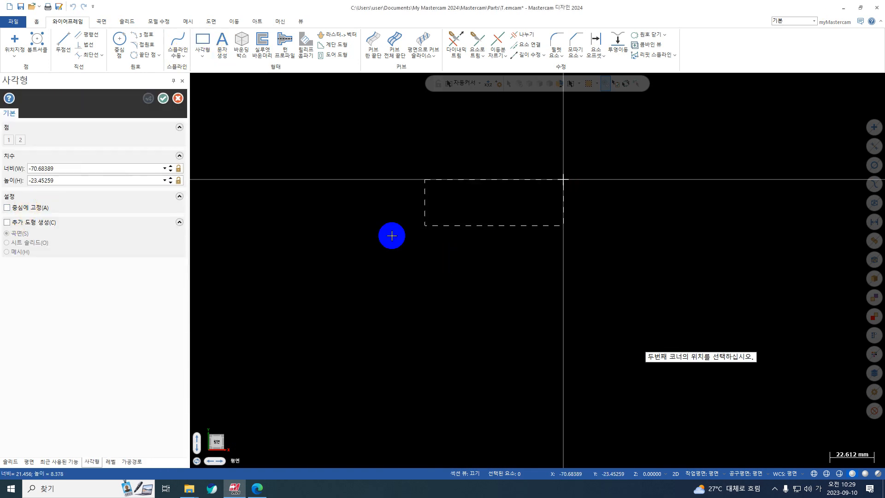
click(338, 238)
click(46, 169)
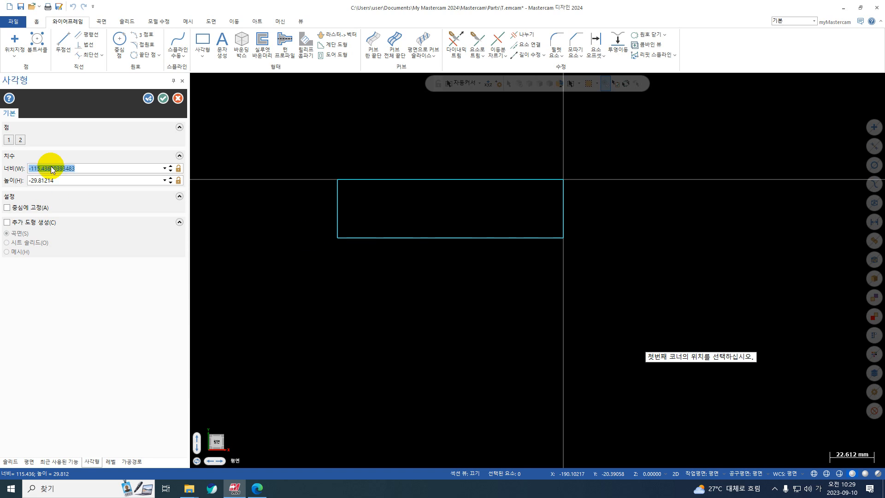
text(-70)
key(Tab)
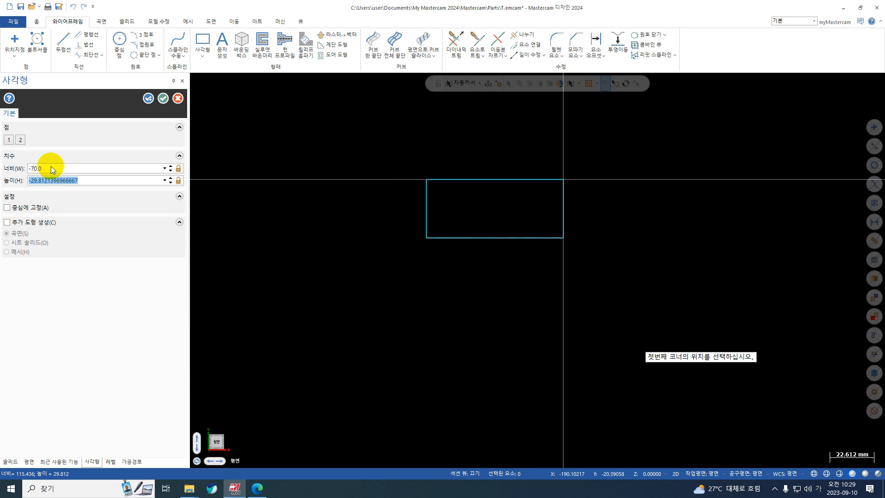
text(-20)
key(Return)
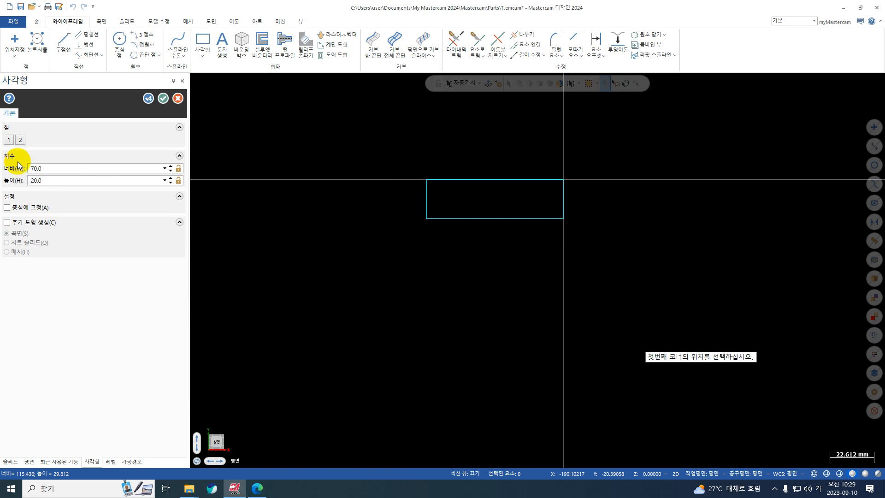
click(163, 98)
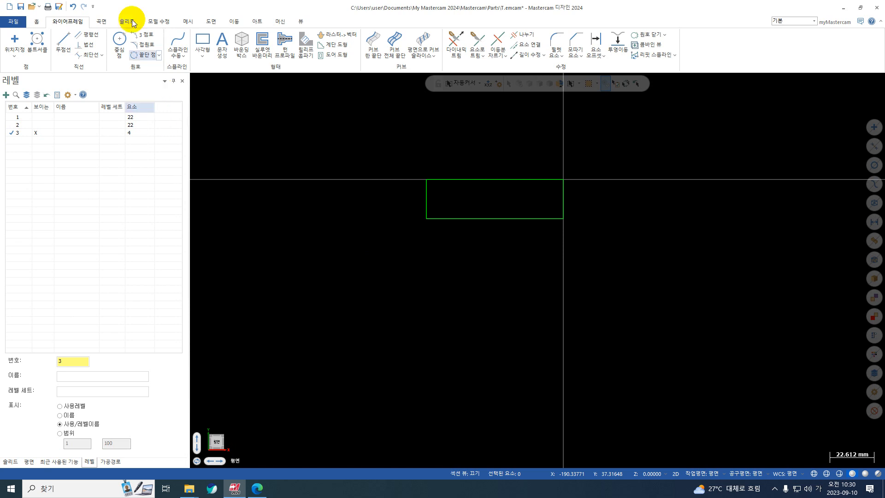
Add a parallel line 8 mm inside the rectangle's right edge and a second one 54 mm to the left of it
click(87, 36)
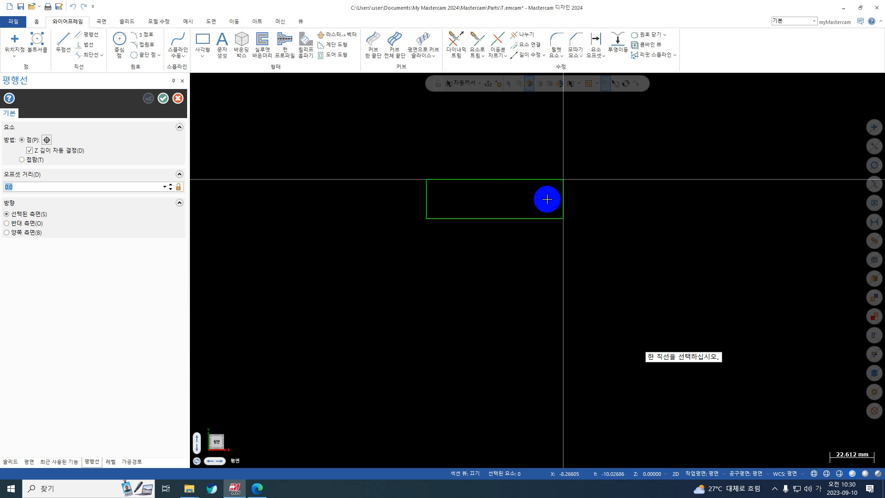
click(563, 208)
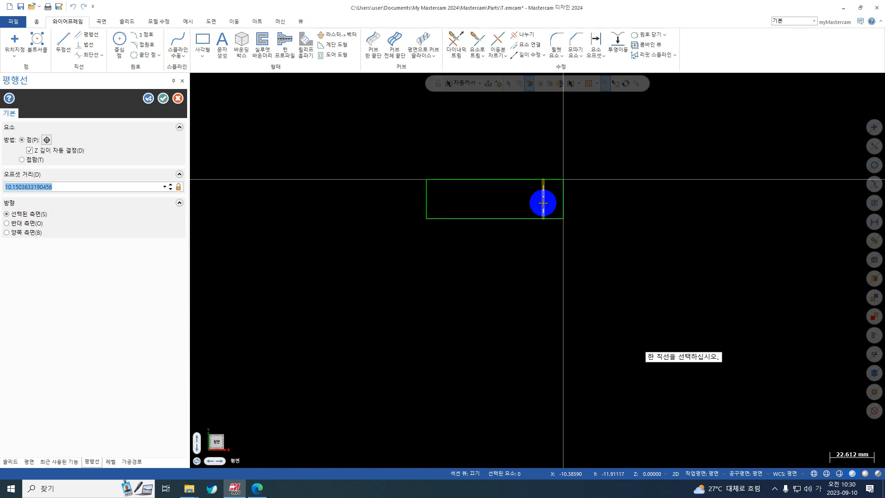
click(547, 203)
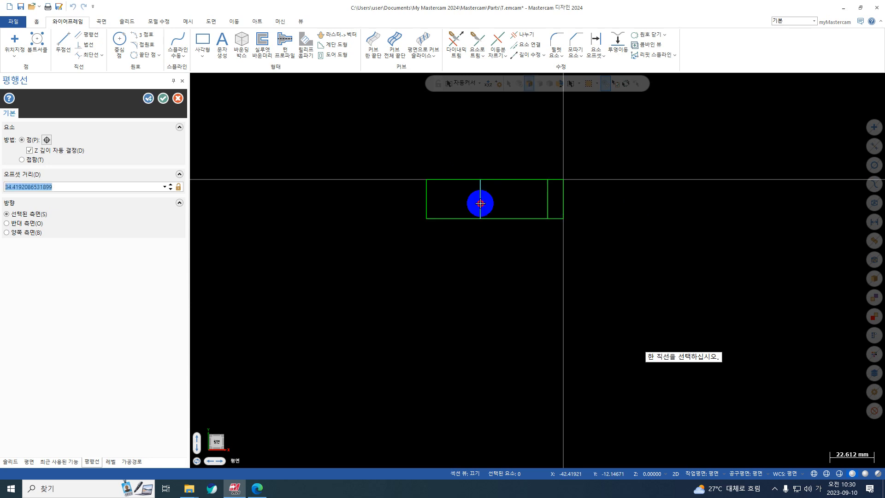
text(54)
key(Return)
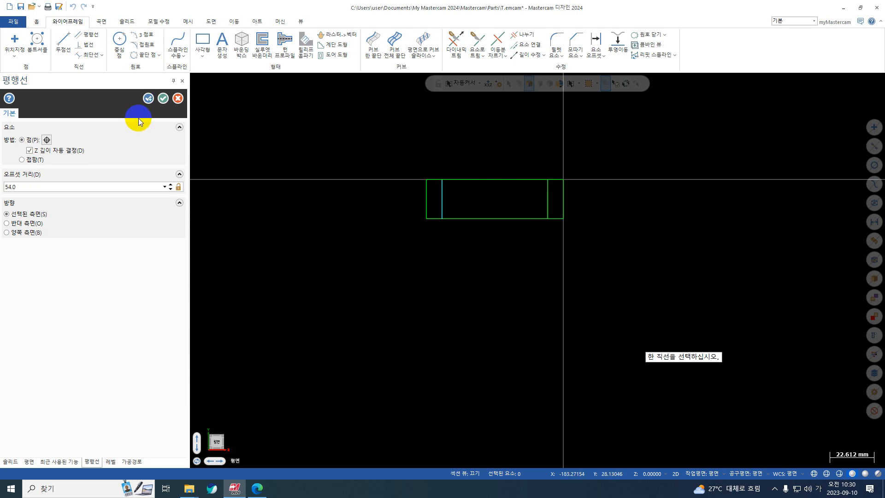
click(163, 98)
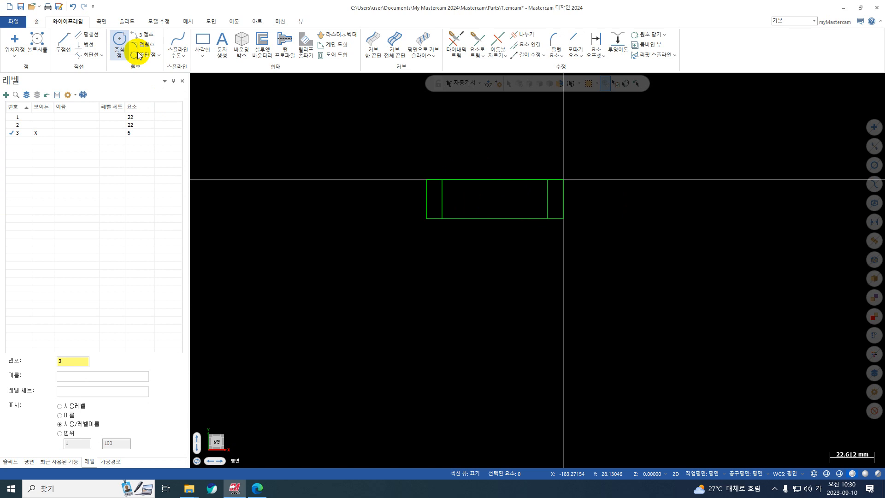
Draw two 8 mm diameter circles centred on the midpoints of the two inner vertical lines
click(57, 217)
text(8)
key(Return)
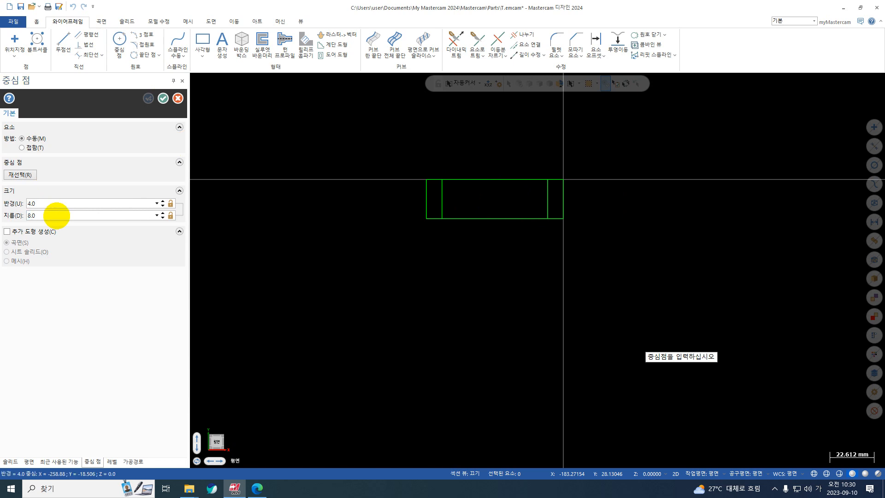
click(441, 199)
click(546, 198)
key(Return)
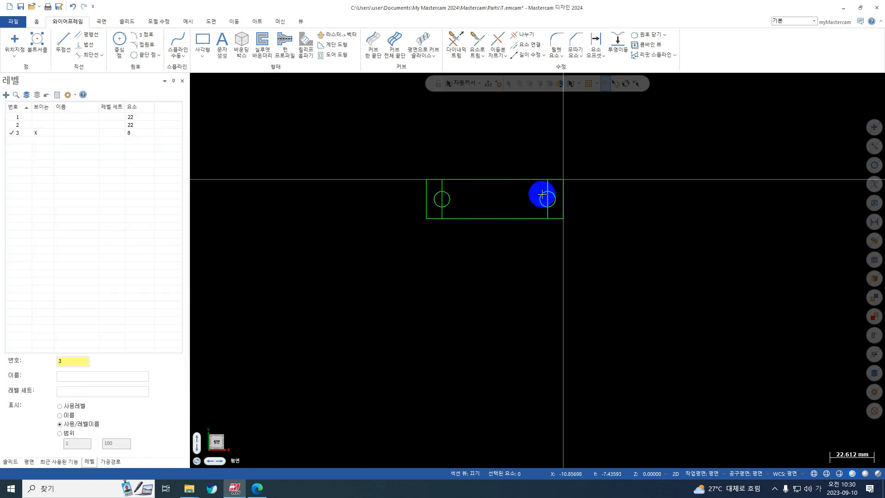
Delete the two vertical construction lines running through the circles
click(547, 188)
click(441, 191)
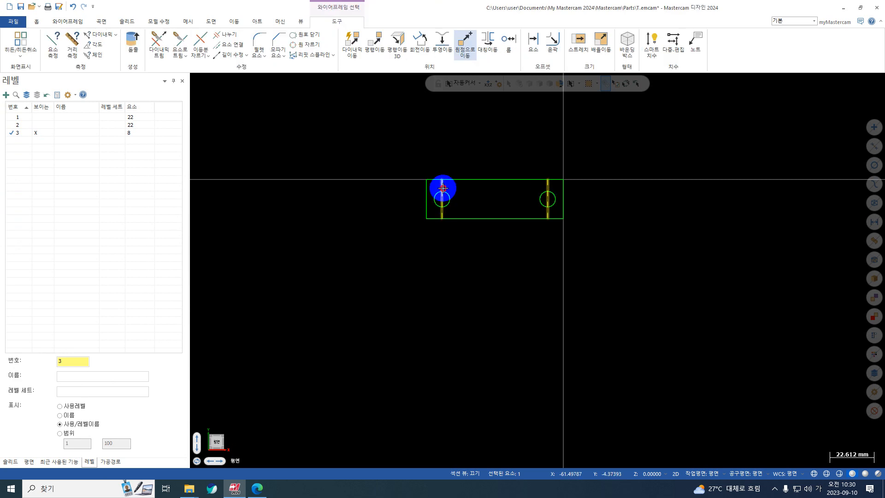
key(Delete)
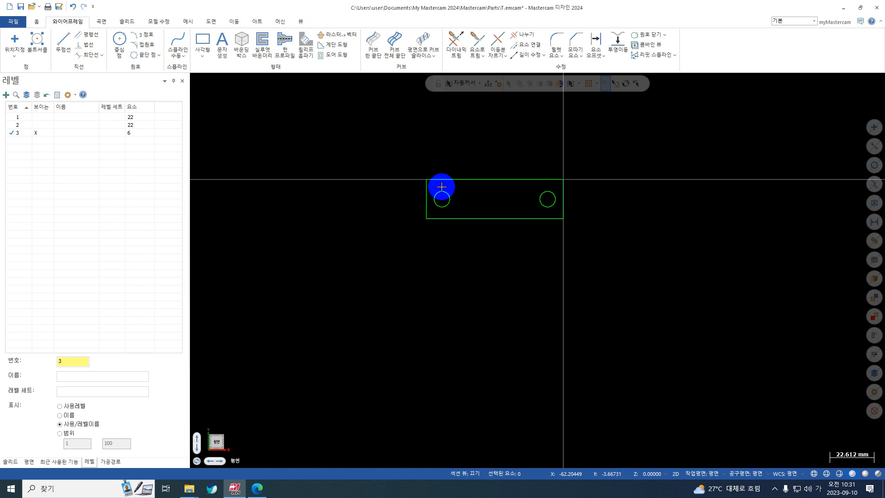
Make level 1 the active, visible level and keep levels 2 and 3 hidden
click(18, 118)
click(36, 132)
click(16, 124)
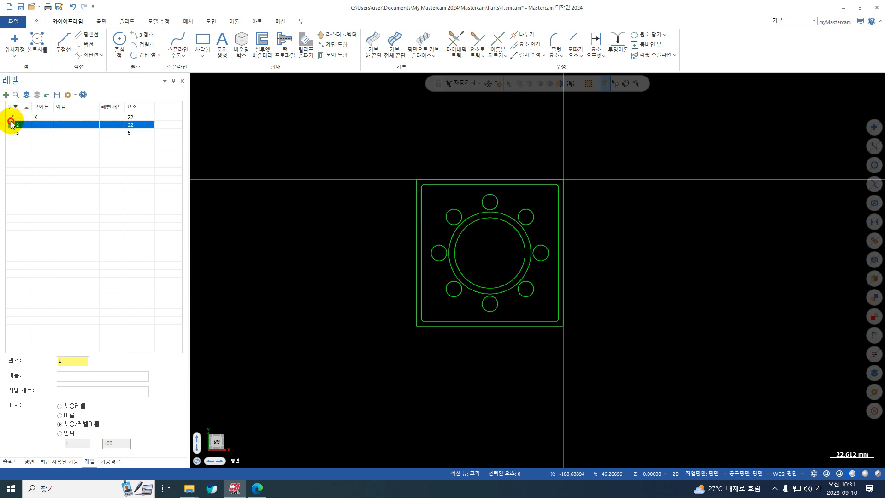
click(35, 124)
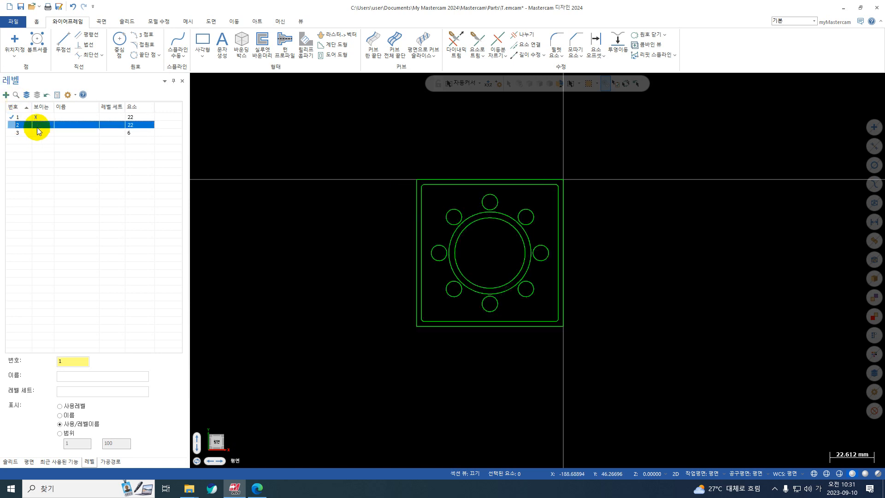
click(12, 118)
click(359, 272)
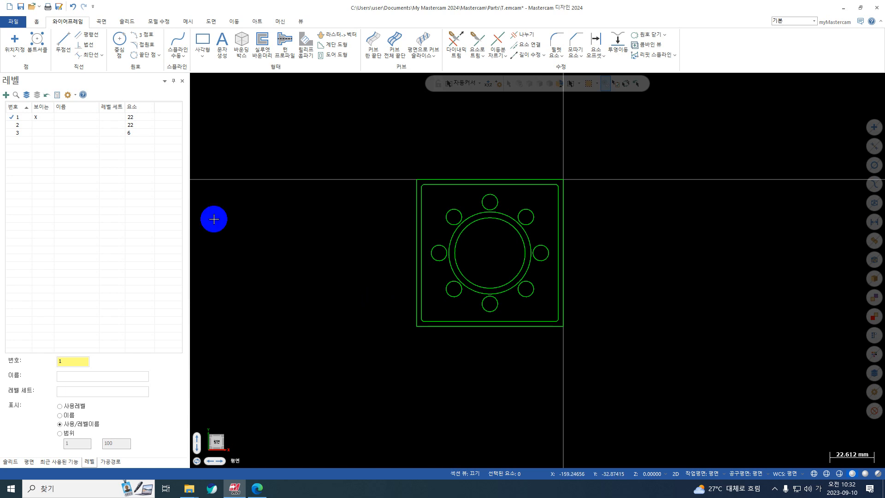
Save the part on the desktop as ex5 in the Mastercam educational emcam format
click(20, 8)
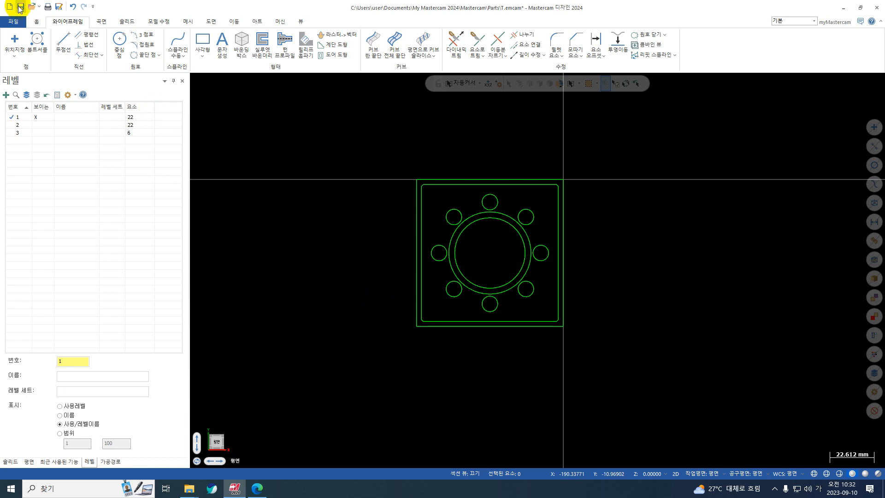
scroll(258, 153, up, 2)
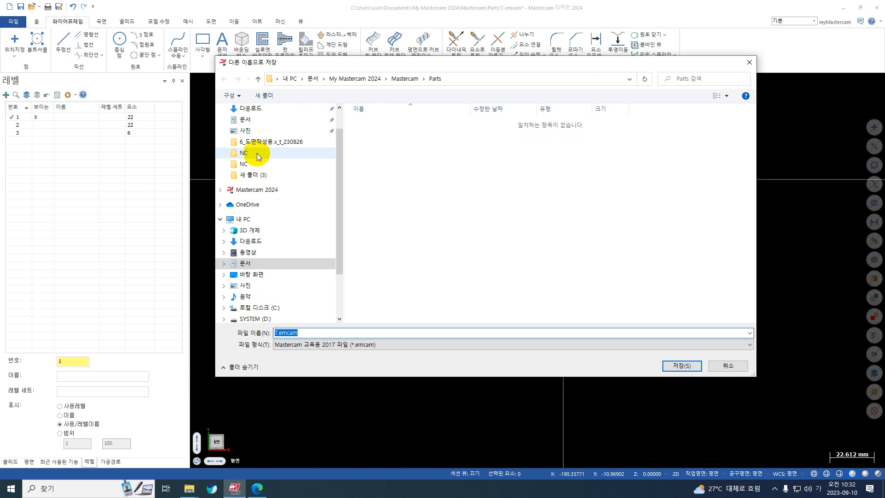
click(257, 129)
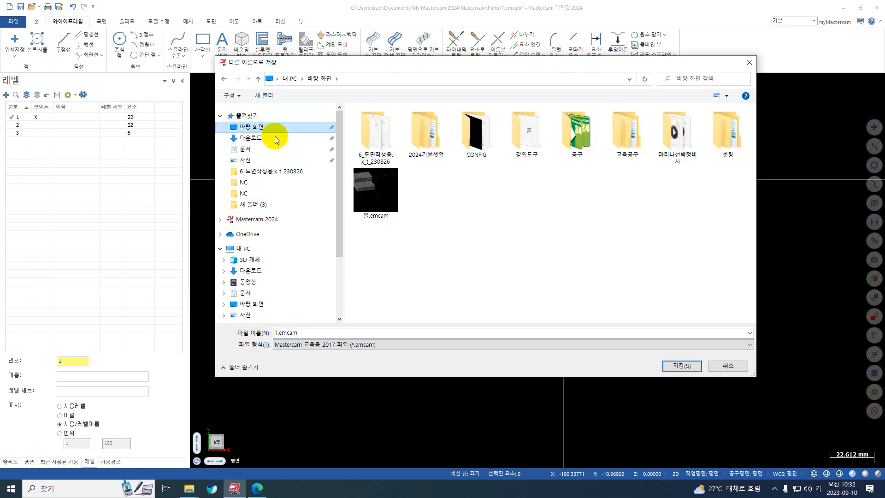
click(308, 330)
text(ㄷㅌ)
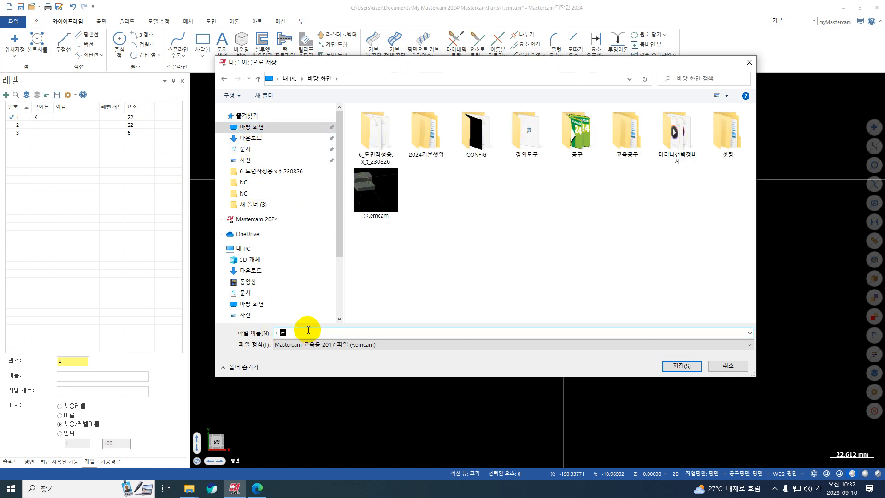
key(BackSpace)
key(BackSpace)
key(BackSpace)
key(Hangul)
text(ex)
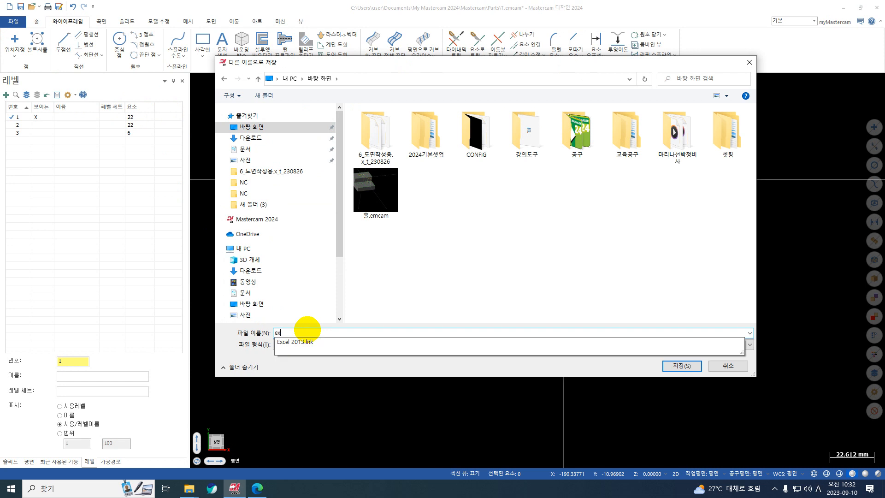
text(5)
key(Return)
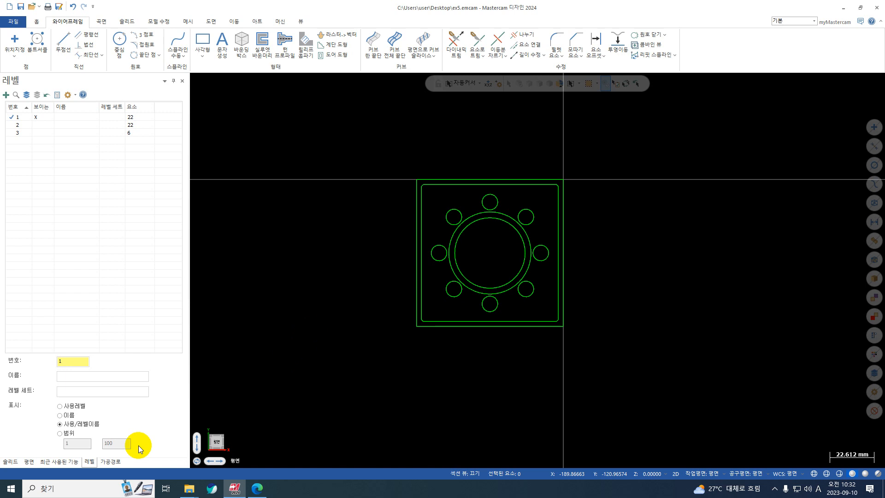
Set up a FANUC_IN mill machine group and start a contour toolpath with single-entity chaining
click(111, 461)
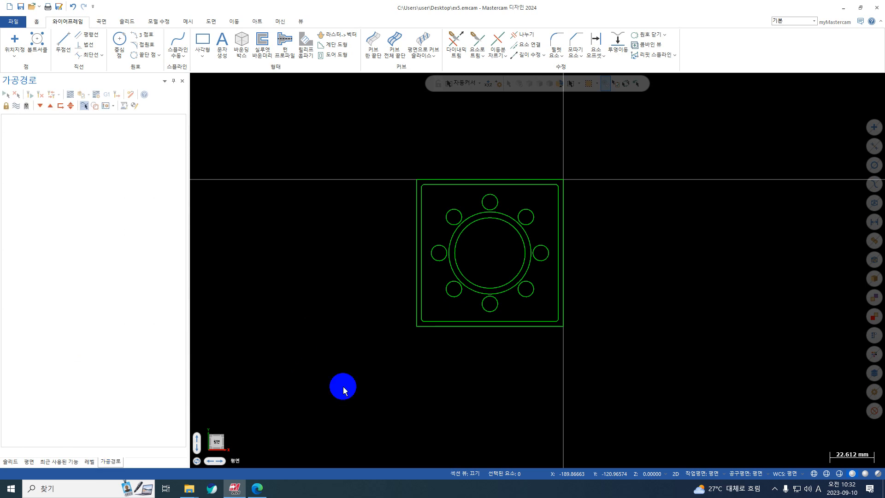
click(280, 22)
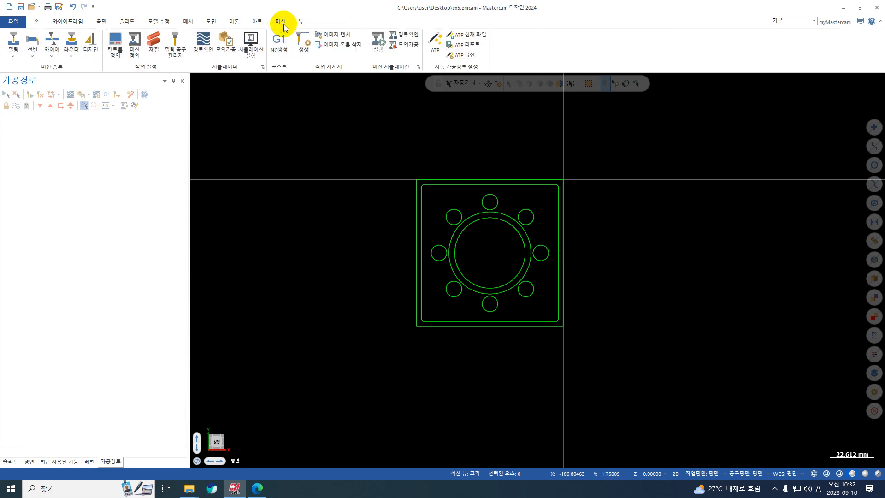
click(14, 56)
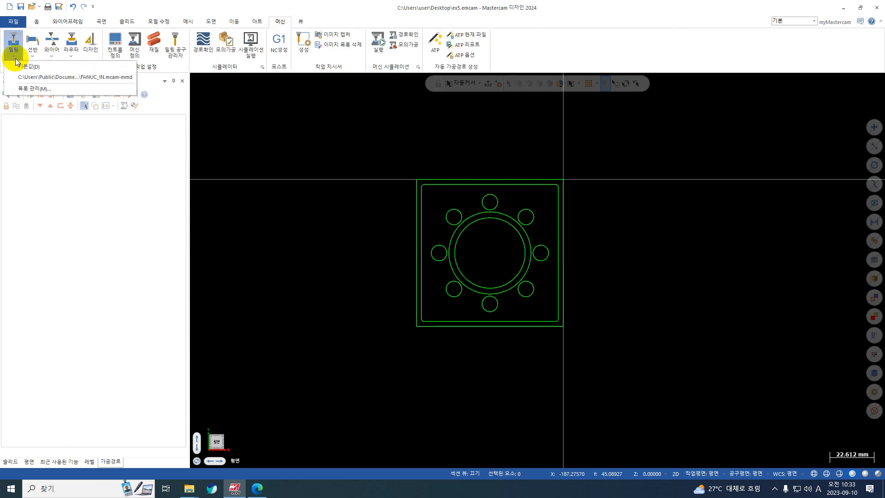
click(64, 79)
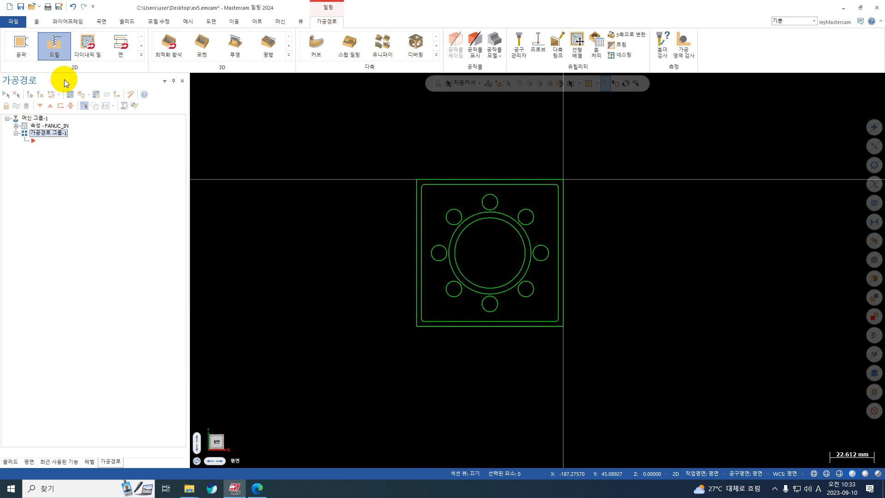
click(21, 44)
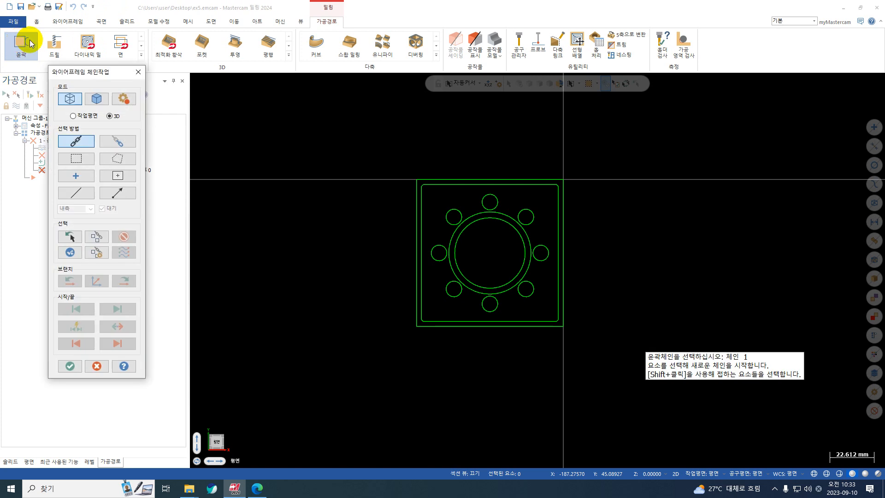
click(76, 194)
click(501, 185)
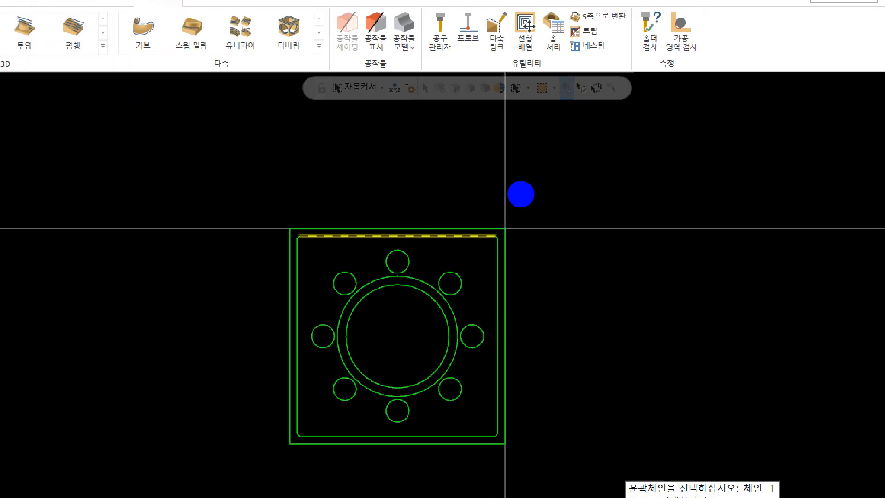
drag(463, 216, 505, 194)
mouse_move(419, 185)
mouse_down()
mouse_move(299, 187)
mouse_move(359, 230)
mouse_up()
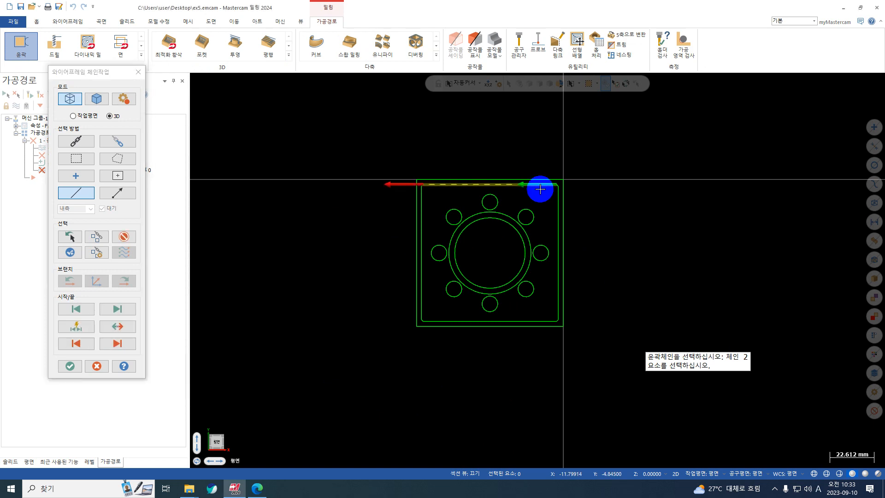
click(131, 236)
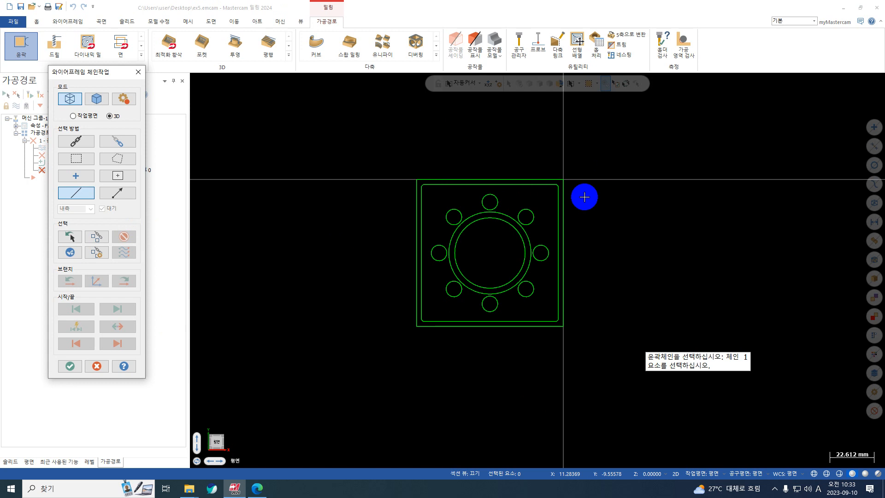
Chain the top edge of the outer square, running right to left, as the contour geometry
click(538, 176)
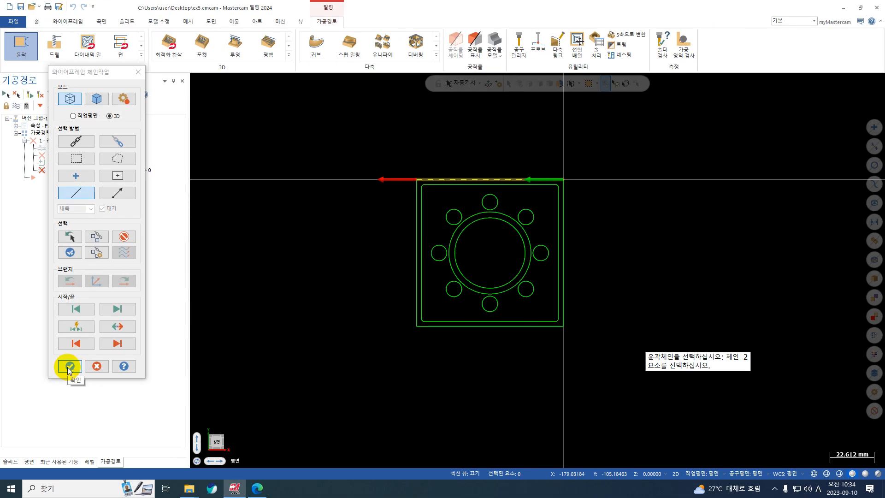
click(70, 366)
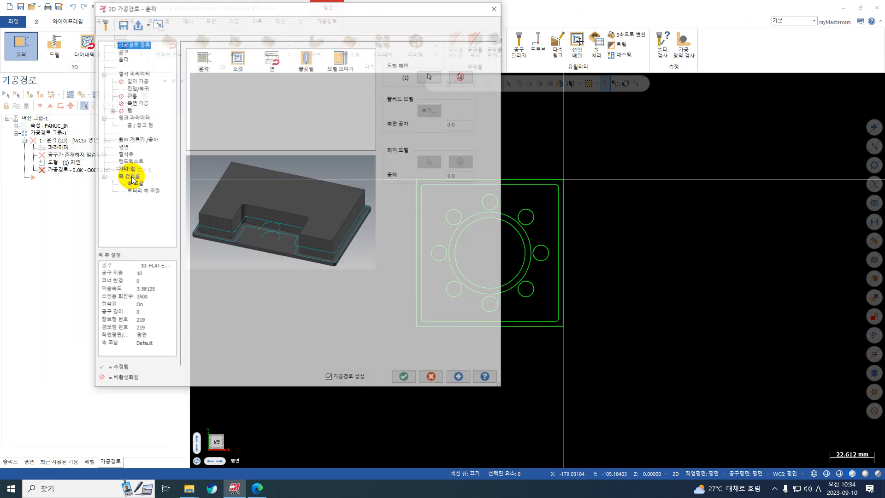
Create a face mill with 63 mm cutting diameter, 63 mm second diameter and a chamfer angle of 0
click(122, 52)
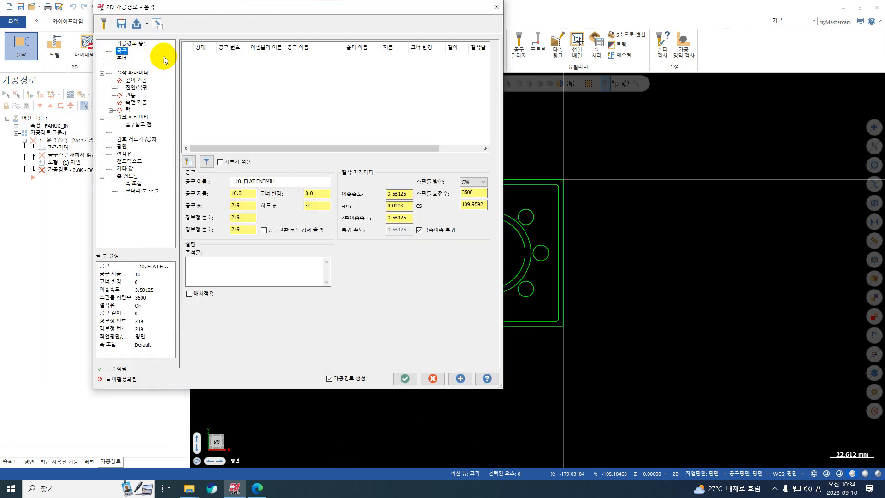
right_click(238, 75)
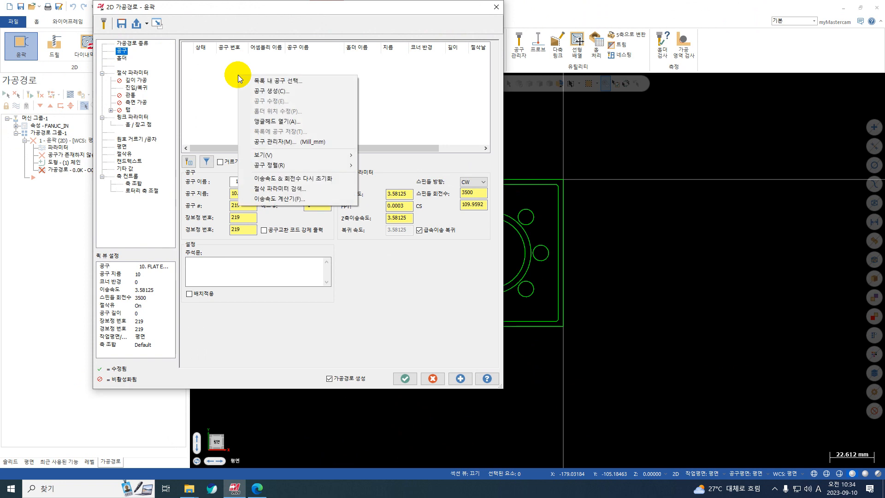
click(281, 92)
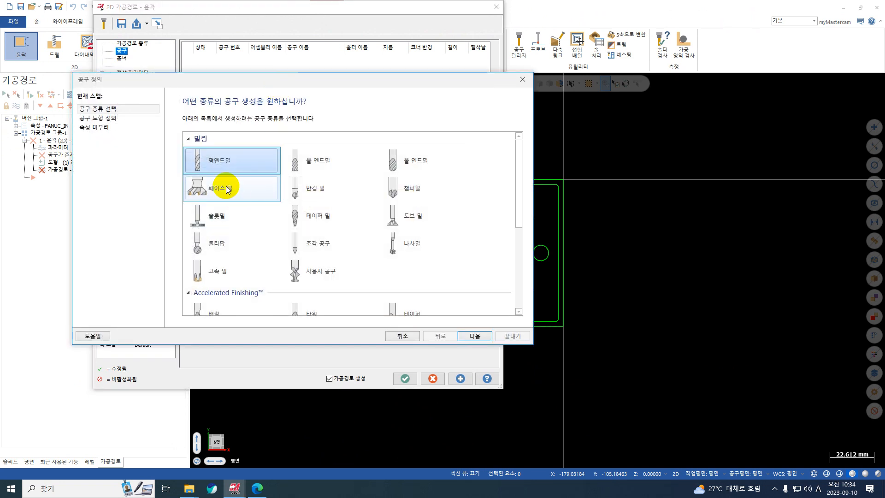
click(227, 189)
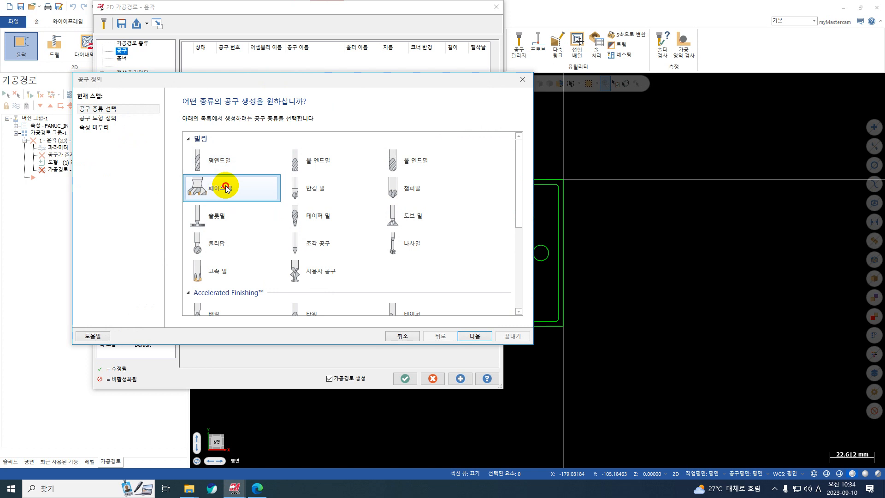
click(115, 121)
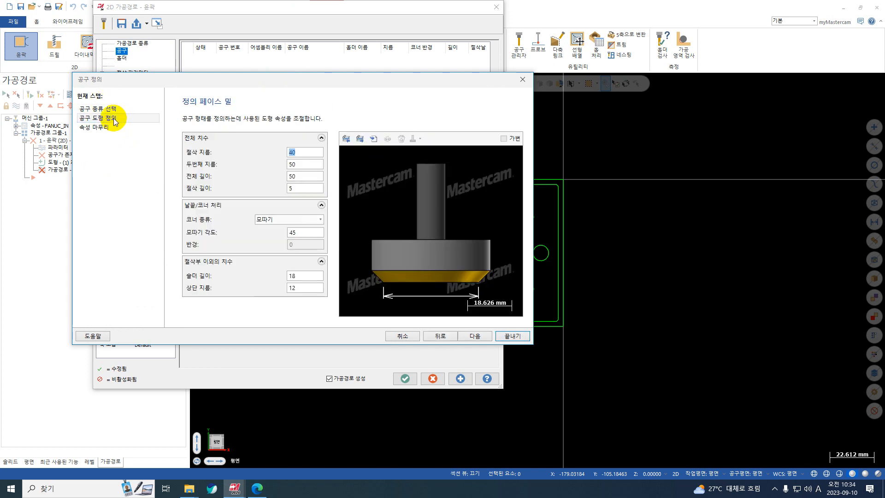
click(110, 109)
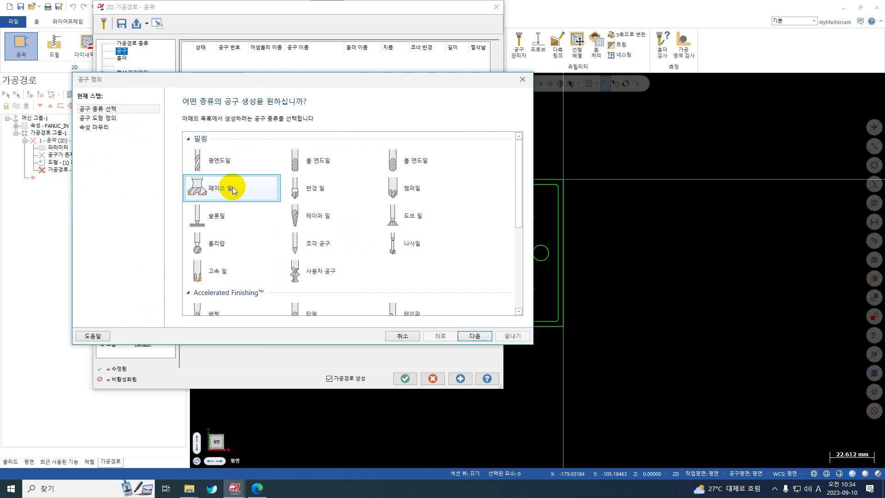
click(110, 118)
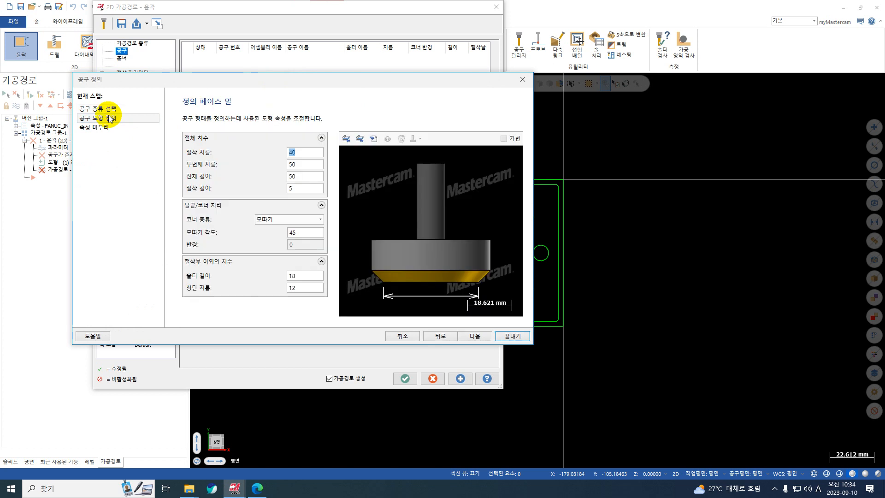
click(300, 165)
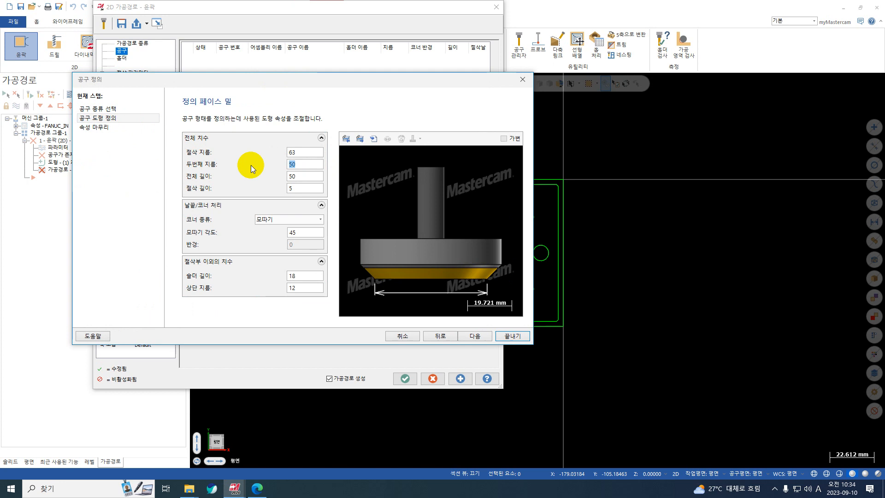
text(63)
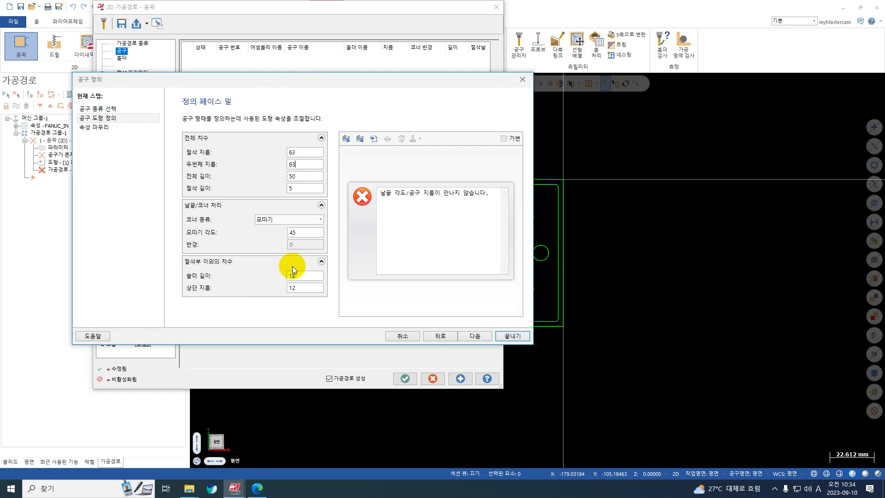
double_click(293, 232)
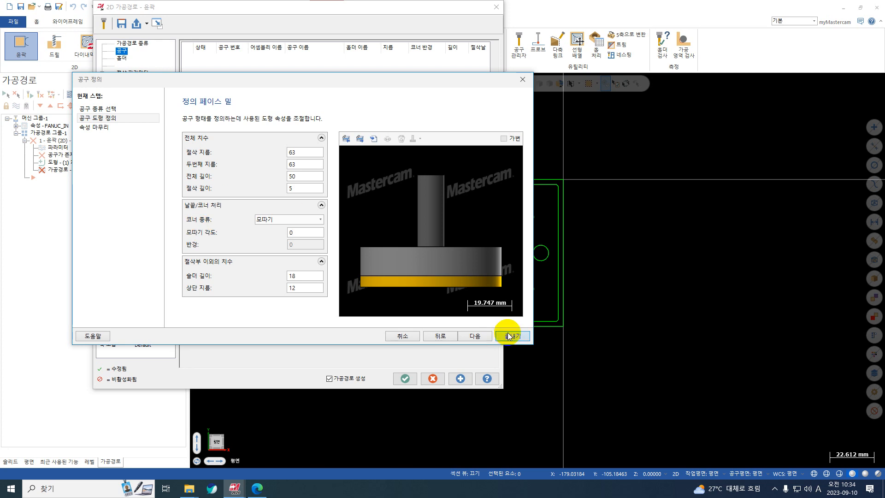
Give the face mill a feed rate of 3000, a Z feed rate of 2000 and a spindle speed of 5500, and finish the tool definition
click(98, 128)
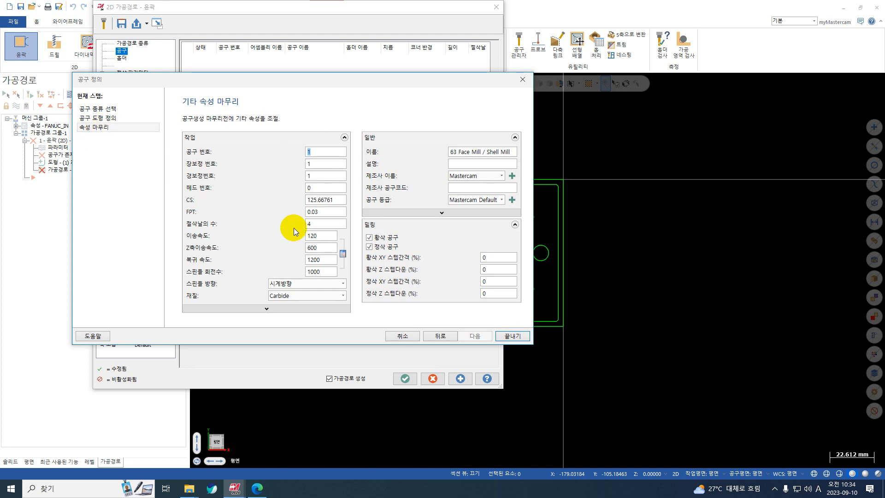
double_click(321, 236)
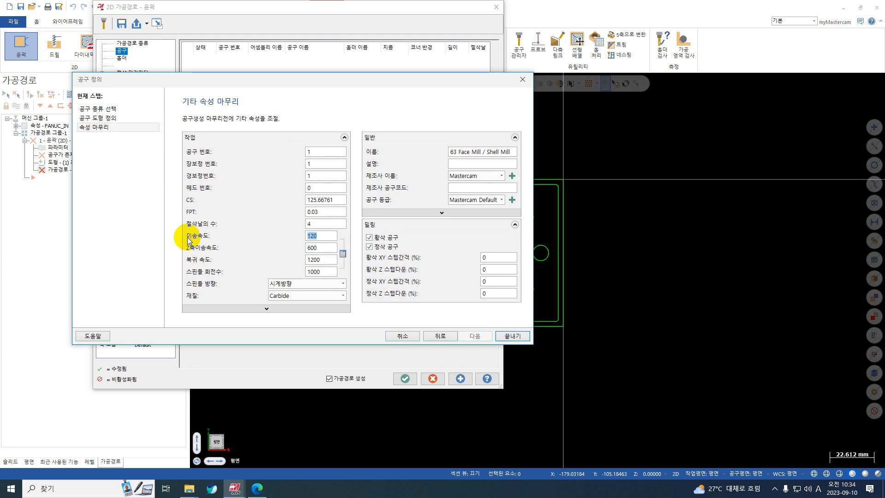
text(3000)
double_click(319, 251)
text(2000)
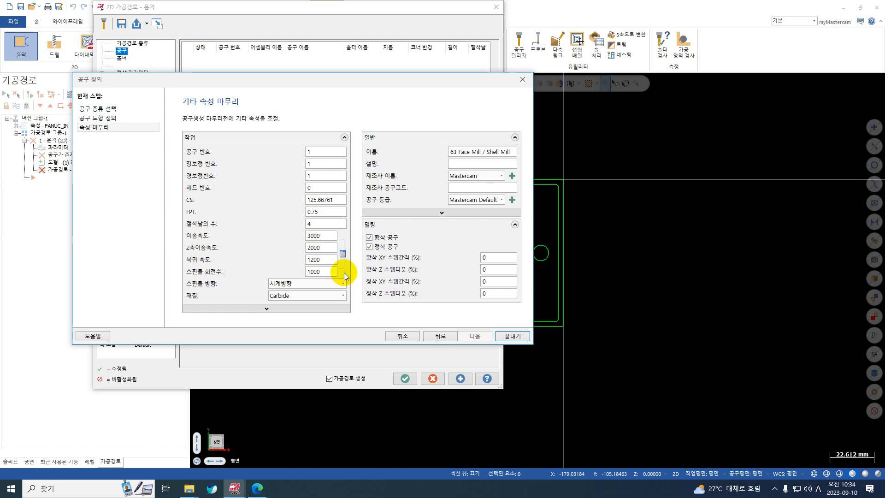
double_click(318, 271)
text(55)
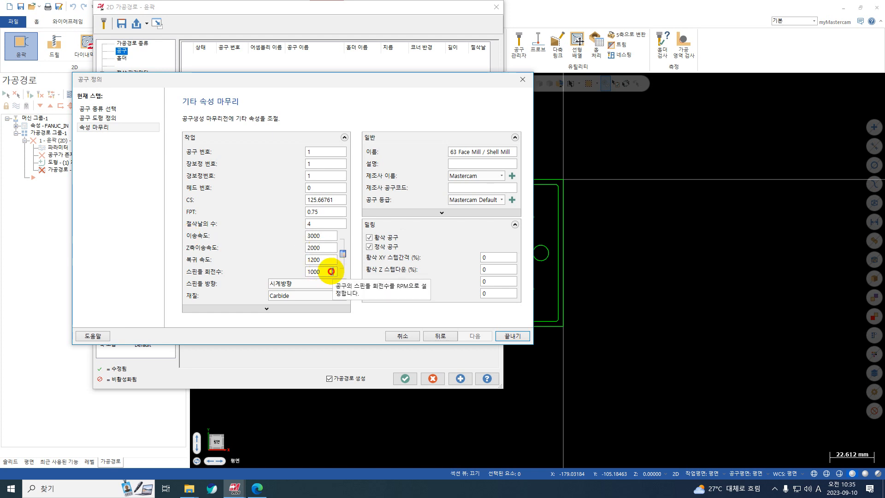
text(003)
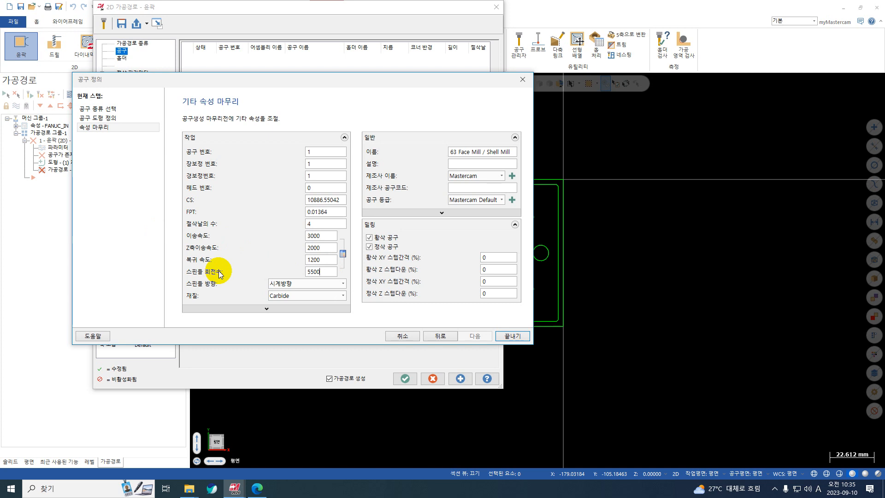
click(507, 340)
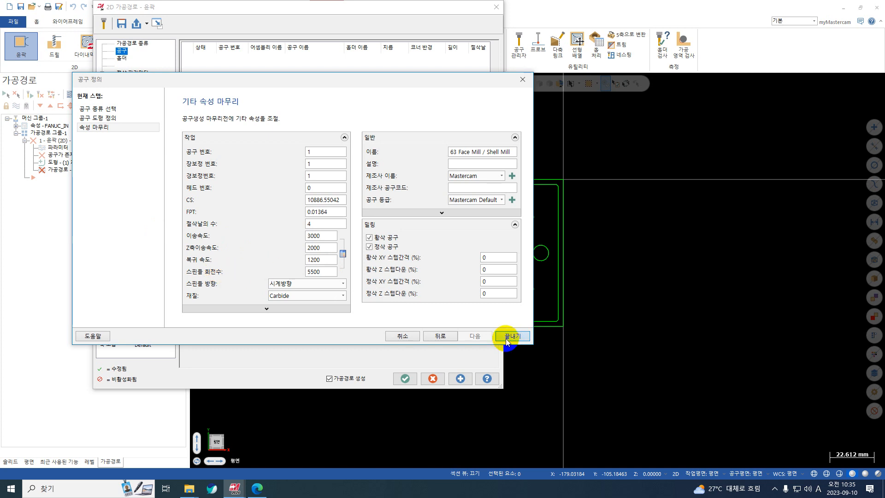
click(507, 338)
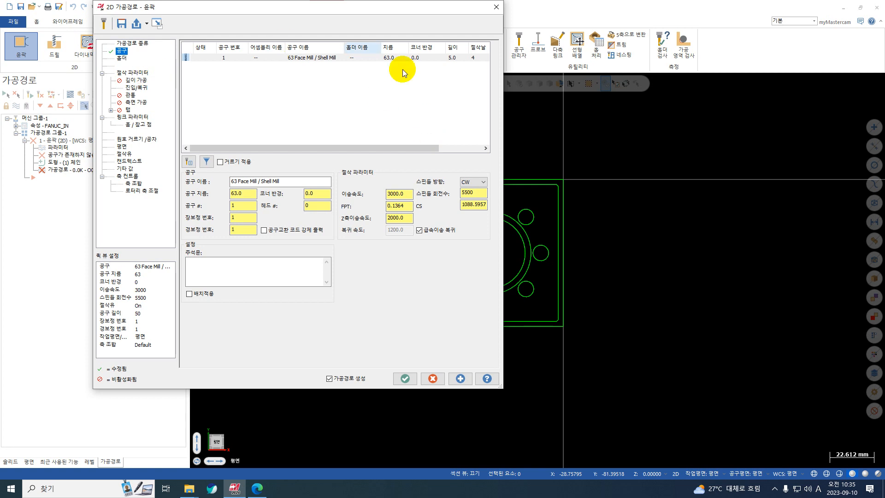
Set the contour's wall stock to leave to -5 mm and apply it to generate the toolpath
click(146, 73)
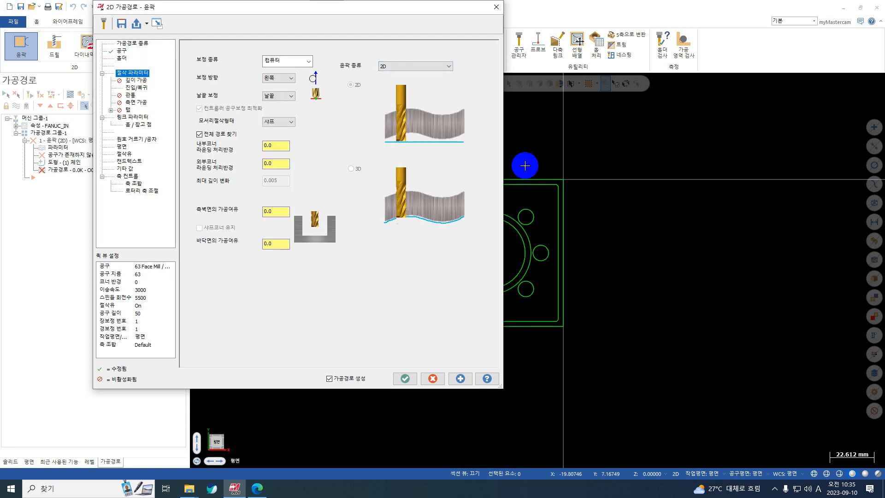
drag(380, 8, 880, 122)
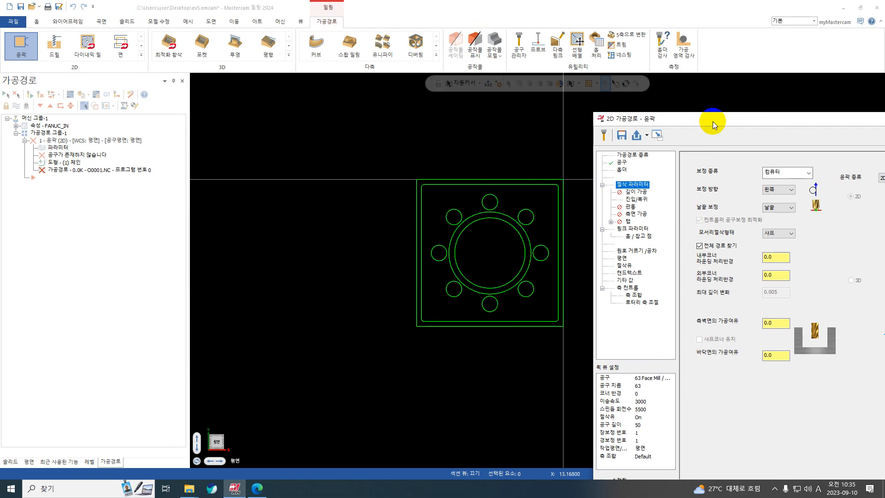
drag(713, 121, 438, 104)
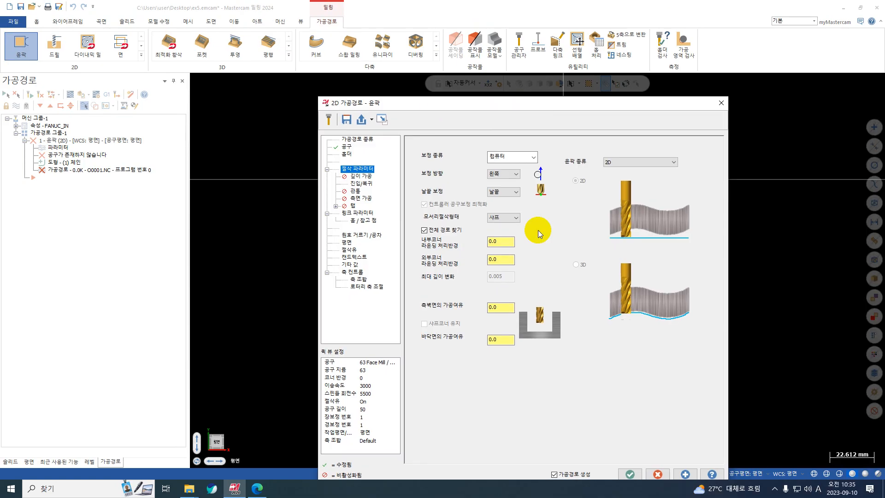
click(501, 308)
text(-5)
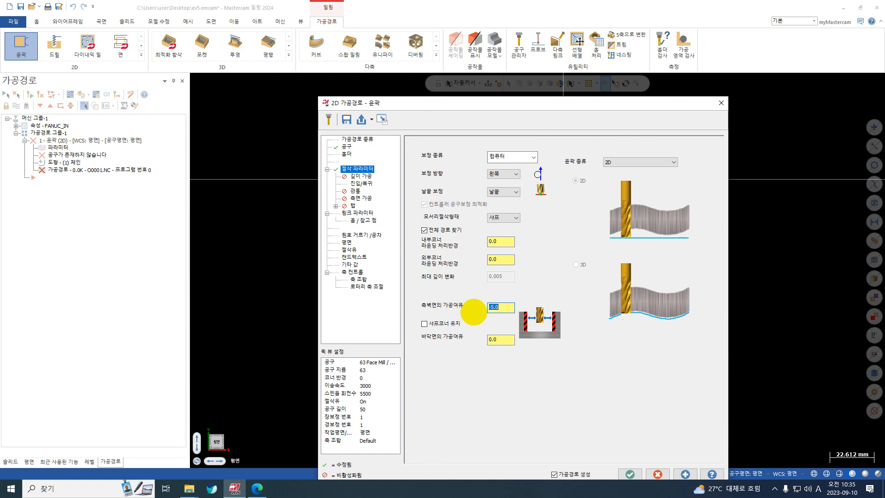
click(685, 474)
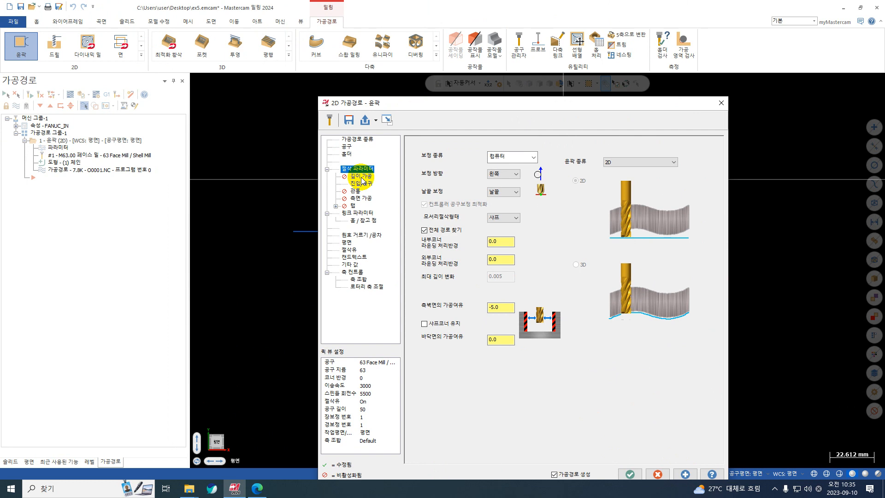
Enable depth cuts for the contour and set the number of finish passes to 1
click(361, 177)
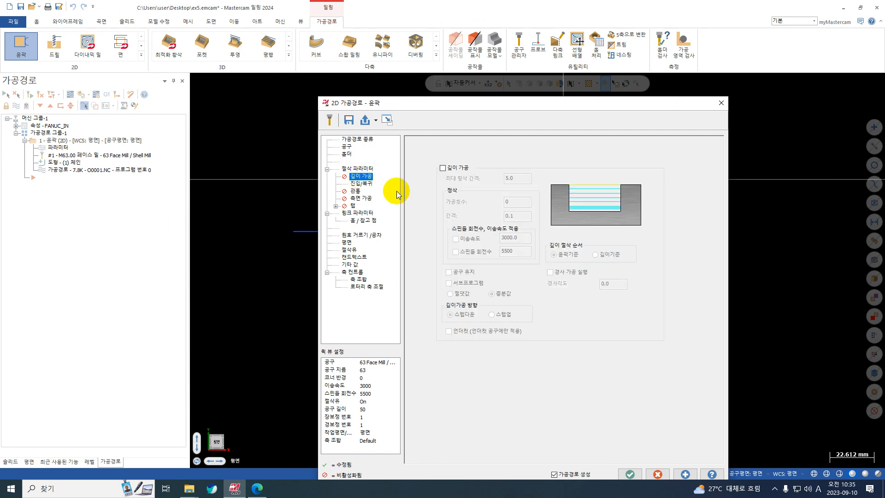
click(455, 170)
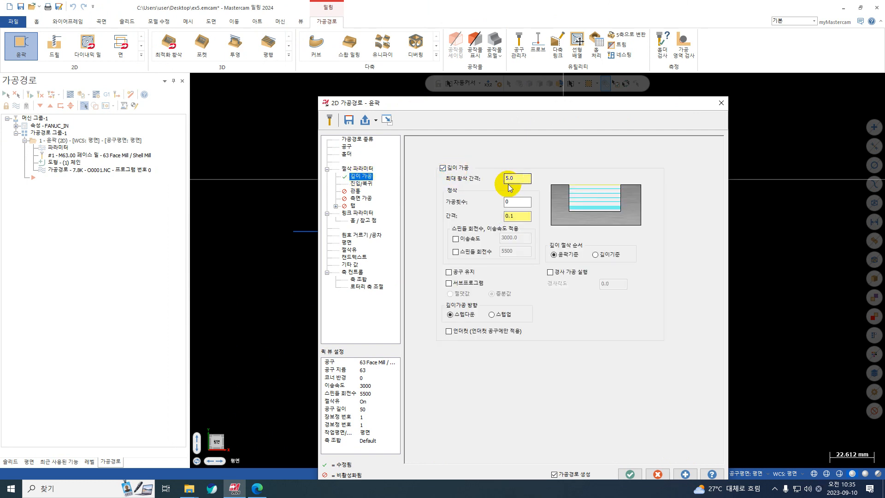
click(516, 203)
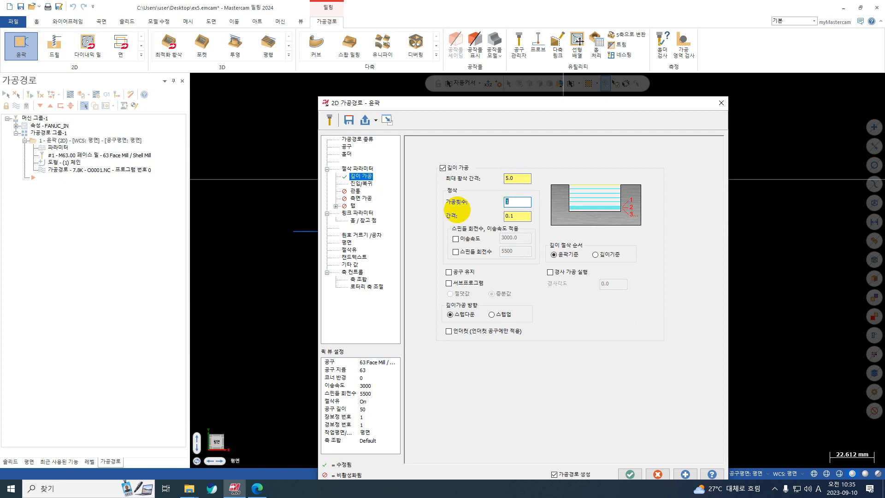
Override the feed rate for the depth cuts' finish pass with 1500
click(455, 238)
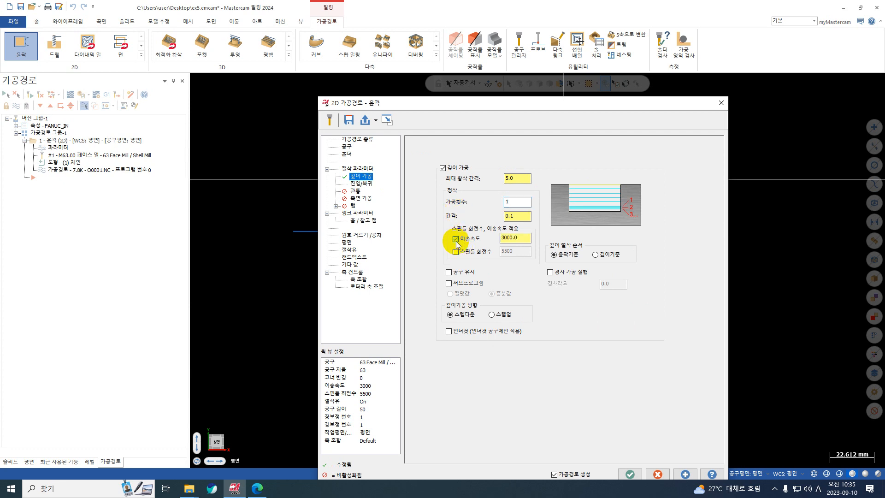
click(455, 251)
drag(518, 239, 472, 241)
text(10)
click(456, 252)
text(1500)
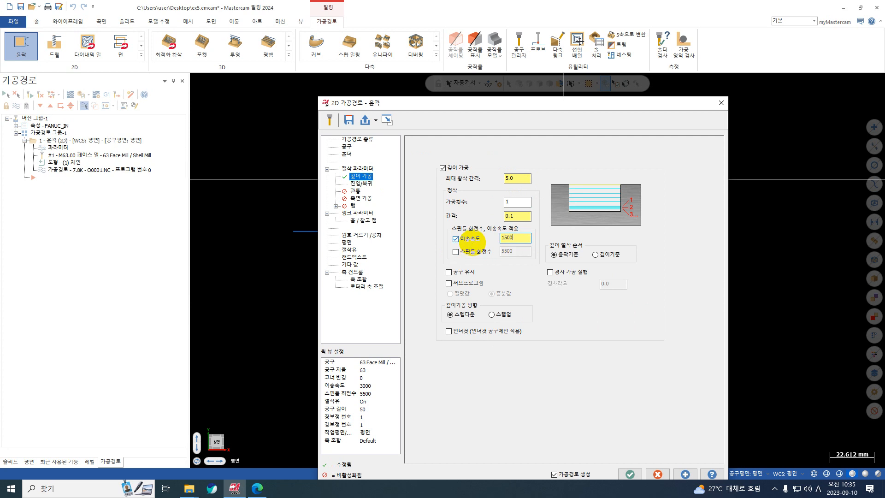
key(Return)
click(525, 237)
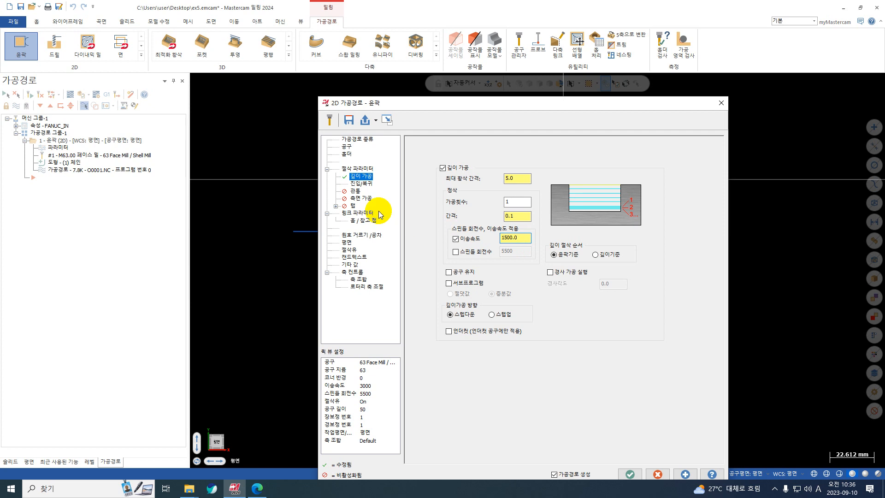
Set the contour's lead-in line length to 55% of the tool diameter and copy the entry values to the lead-out
click(361, 184)
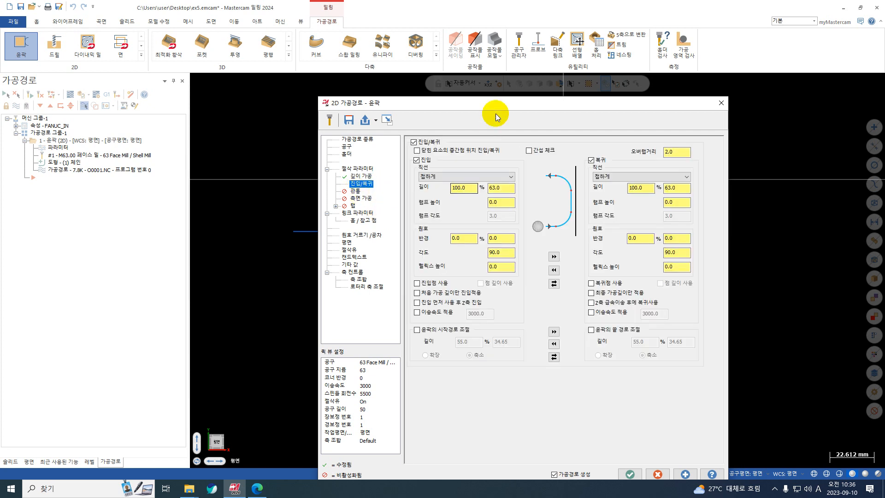
drag(504, 99, 598, 306)
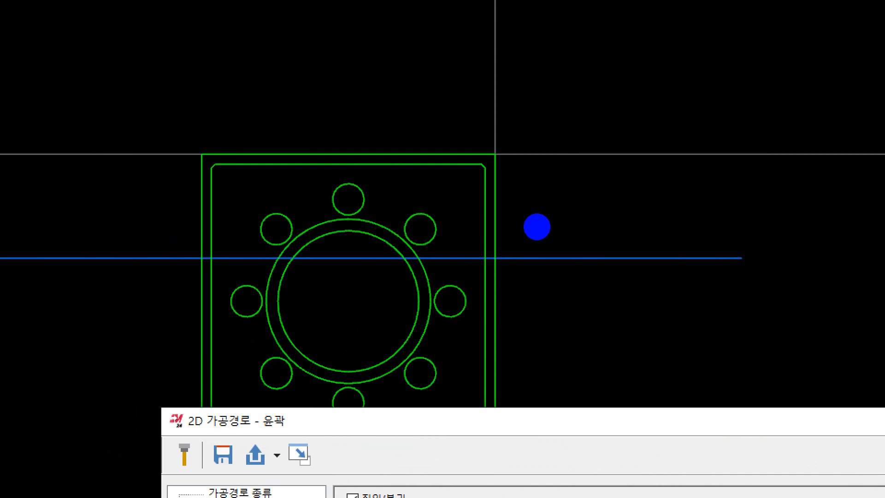
mouse_move(494, 159)
mouse_down()
mouse_move(429, 302)
mouse_move(611, 218)
mouse_move(489, 146)
mouse_up()
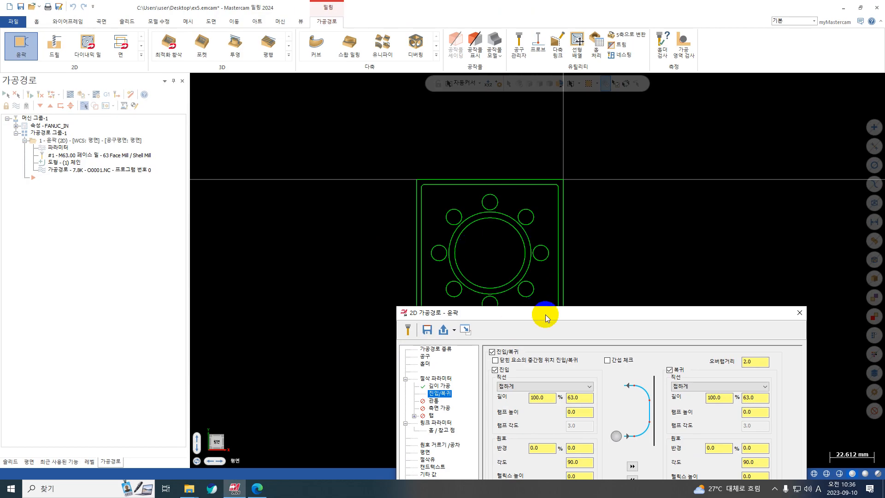
drag(545, 318, 449, 146)
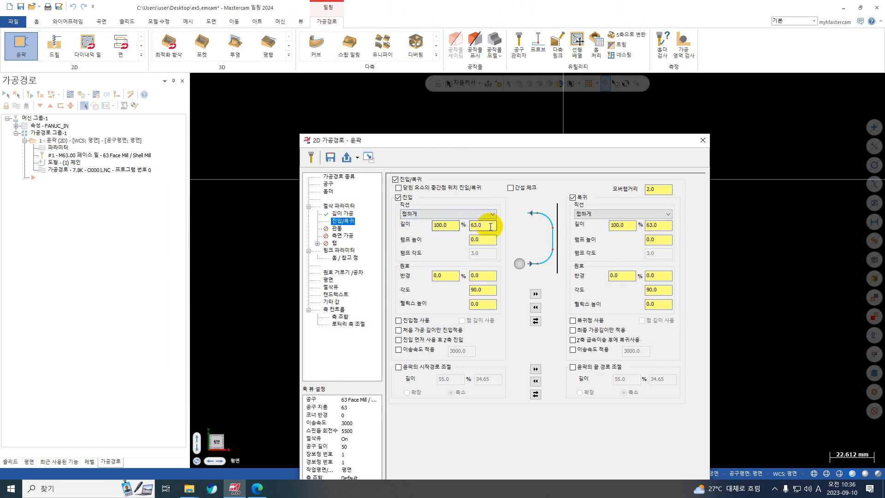
double_click(443, 225)
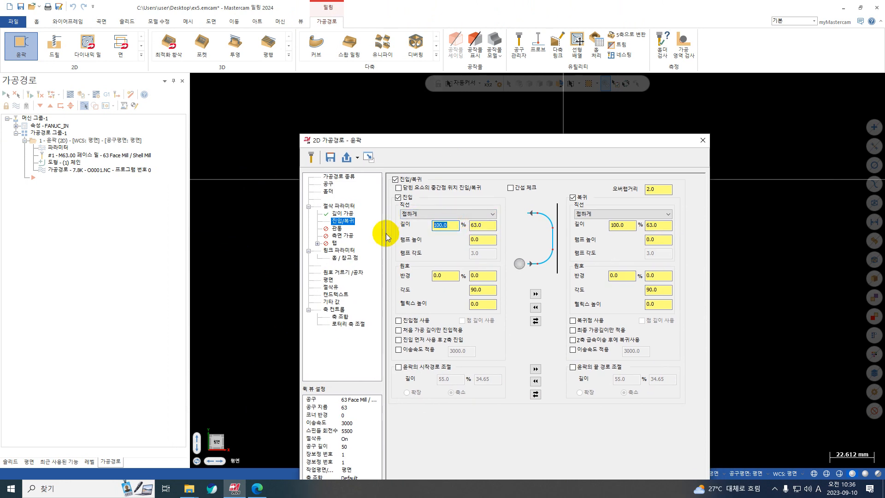
text(55)
click(535, 293)
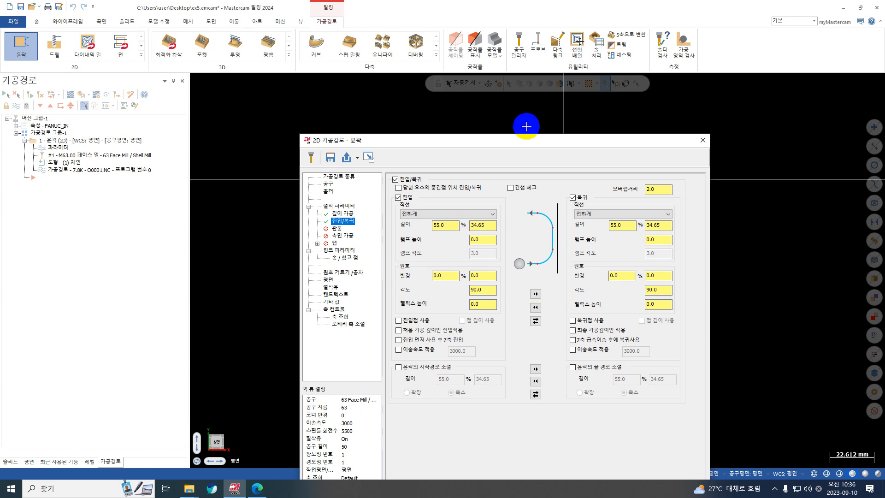
Apply the depth cut and lead in/out settings to the contour toolpath, keeping its parameters open
drag(530, 140, 602, 83)
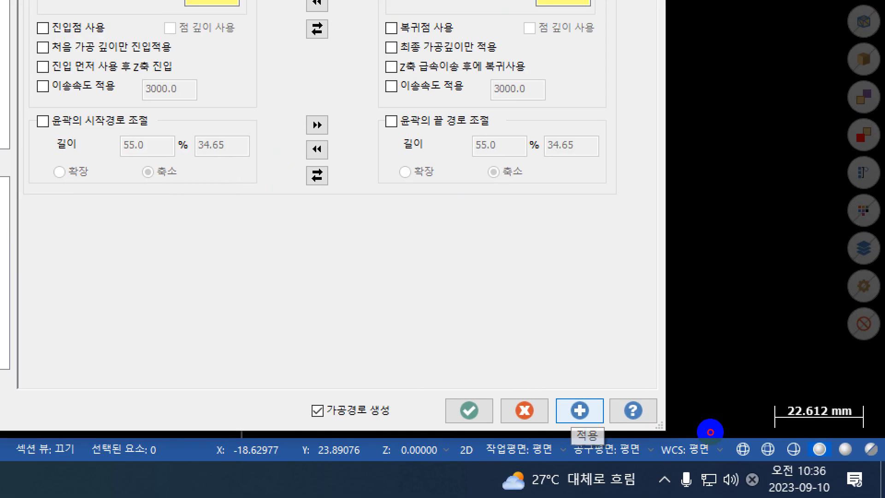
mouse_move(716, 437)
mouse_down()
mouse_move(723, 446)
mouse_move(736, 415)
mouse_up()
key(Escape)
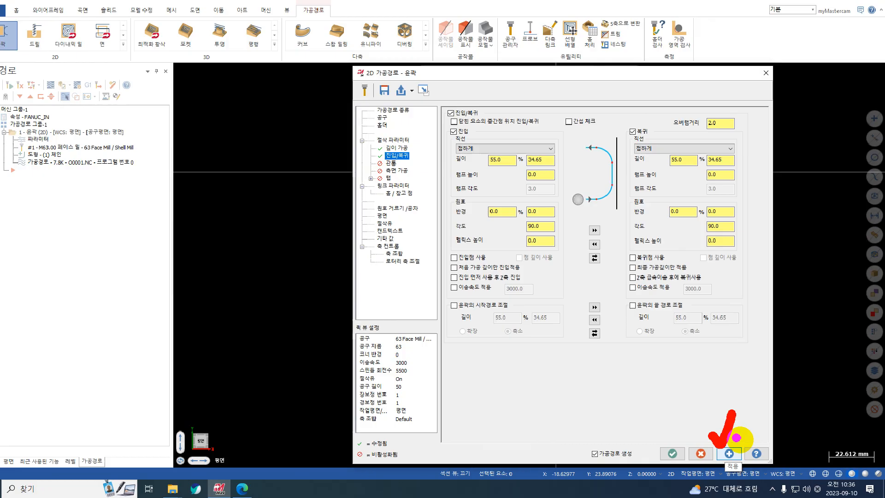
click(578, 410)
drag(576, 85, 528, 68)
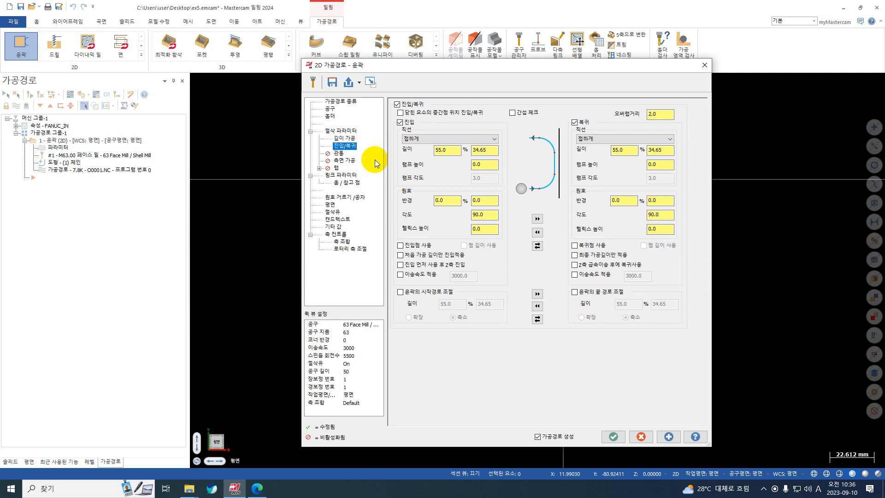
Enable side multi-pass machining with 2 roughing passes at 40 mm spacing and 0 finish passes
click(350, 161)
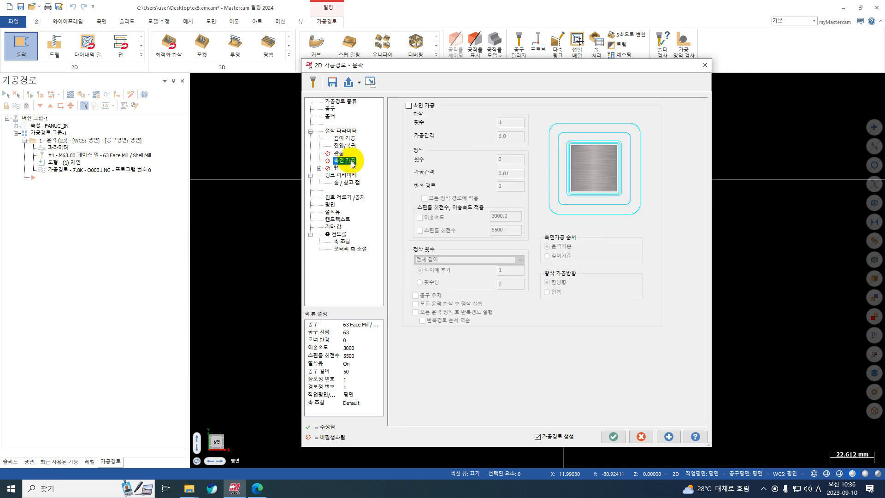
click(408, 105)
click(507, 122)
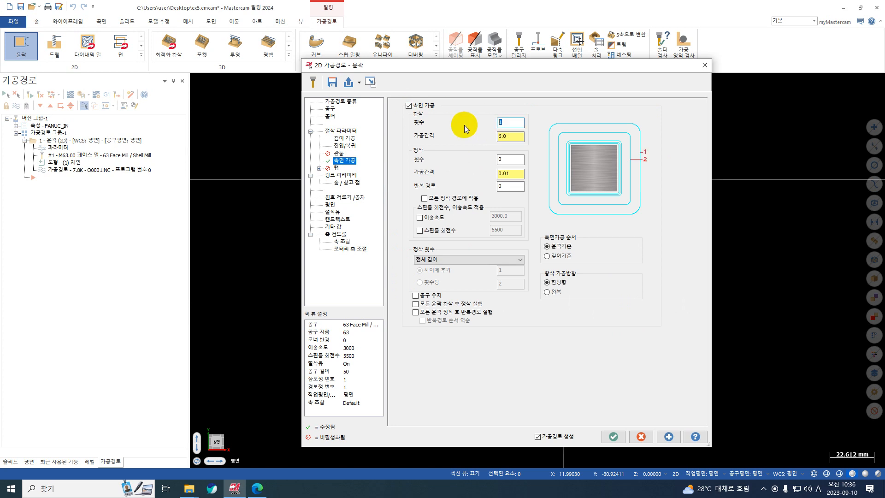
text(2)
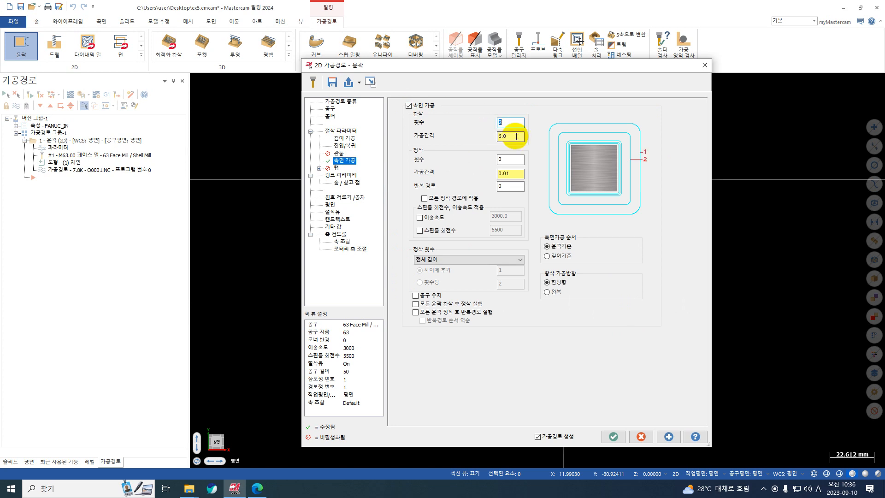
click(517, 136)
key(Tab)
text(1)
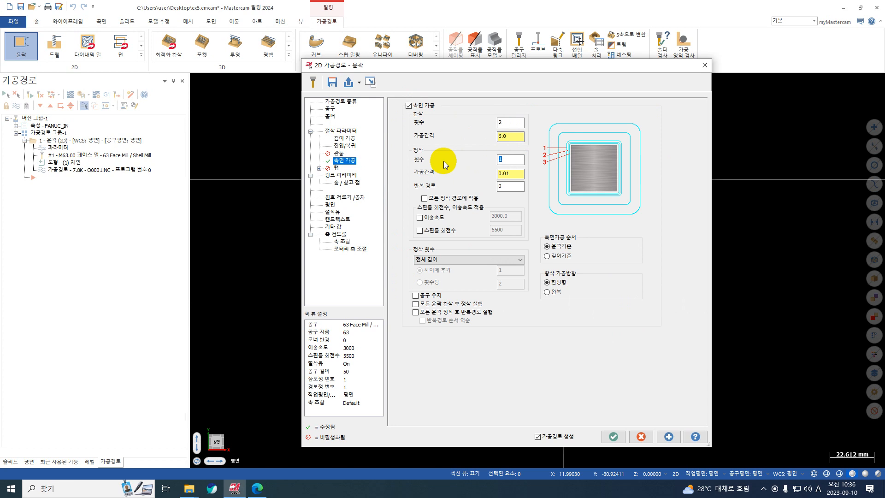
click(509, 123)
click(515, 159)
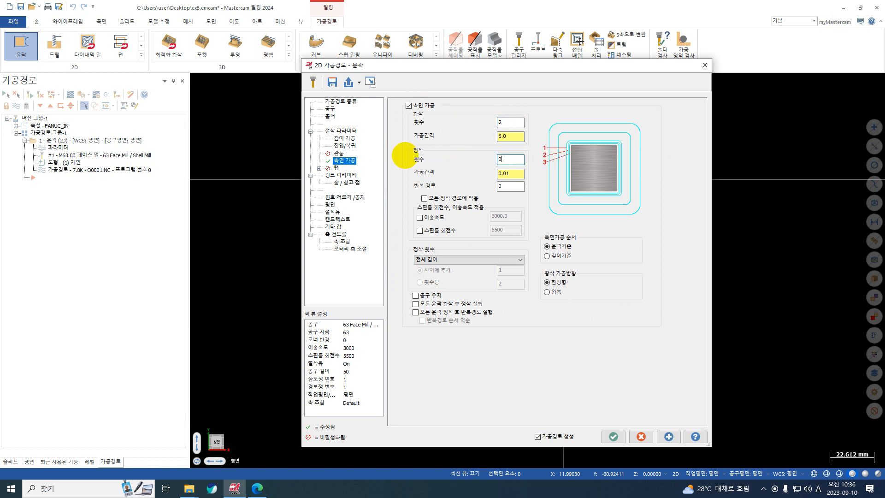
click(514, 137)
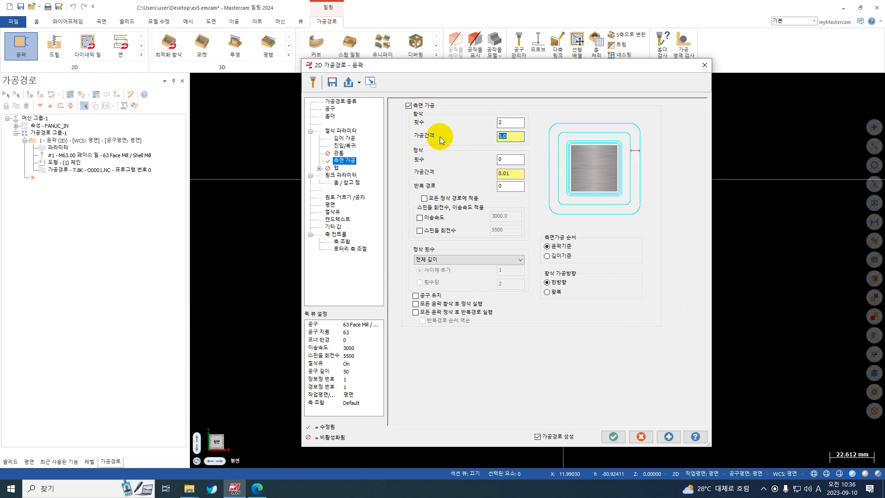
text(40)
drag(498, 67, 569, 346)
key(ctrl+1)
click(555, 199)
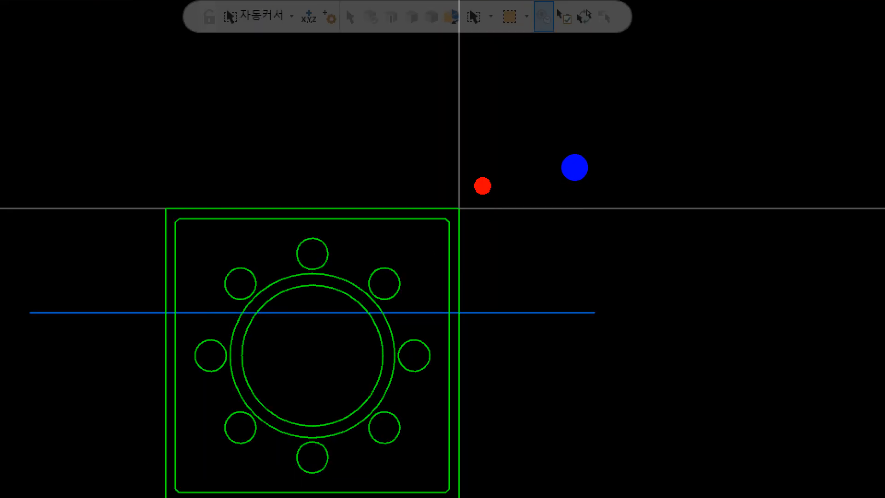
drag(494, 179, 298, 151)
drag(487, 191, 509, 191)
mouse_move(507, 210)
mouse_down()
mouse_move(569, 220)
mouse_move(552, 215)
mouse_up()
drag(553, 195, 564, 186)
drag(463, 214, 503, 224)
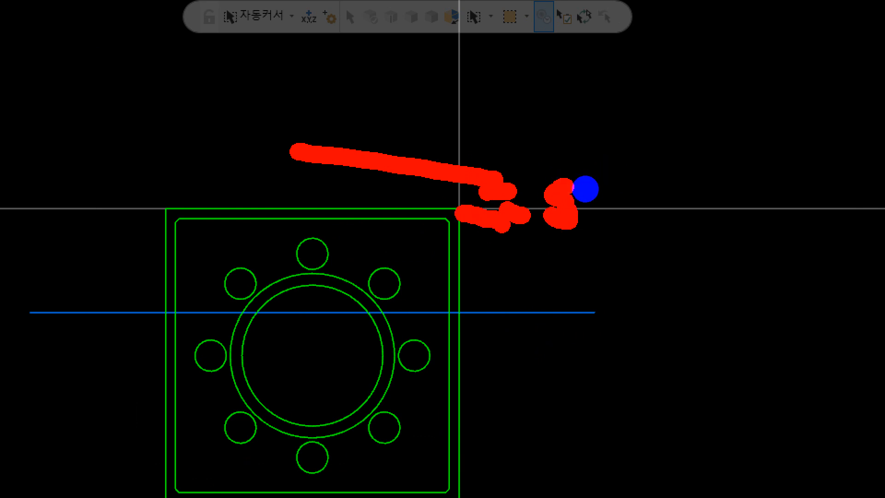
drag(462, 355, 493, 356)
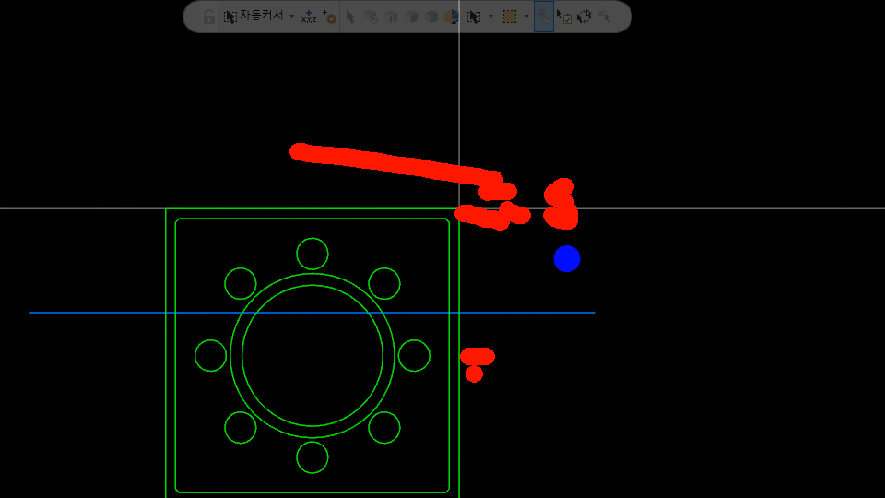
mouse_move(453, 358)
mouse_down()
mouse_move(563, 495)
mouse_move(449, 336)
mouse_up()
drag(561, 244, 561, 241)
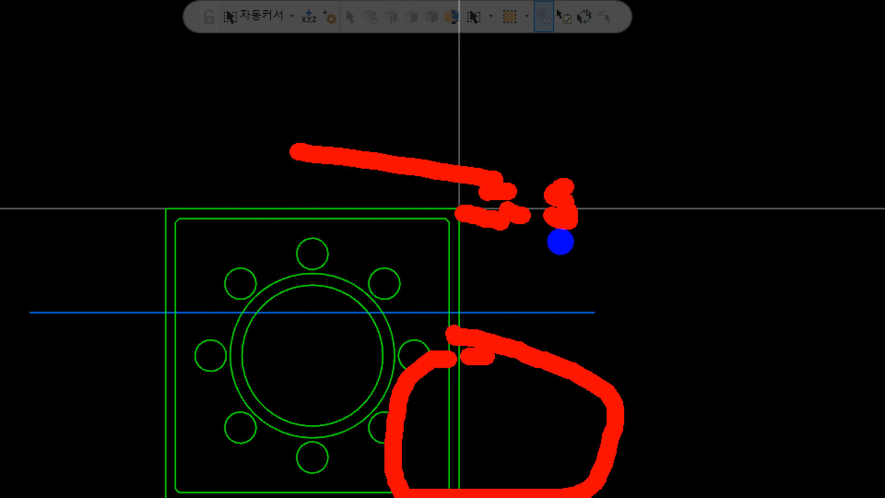
key(Escape)
drag(626, 344, 617, 134)
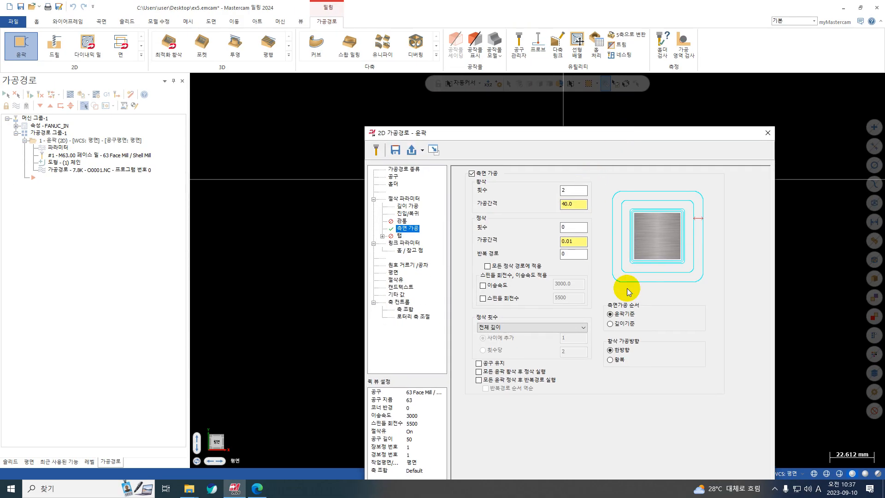
key(ctrl+1)
click(611, 328)
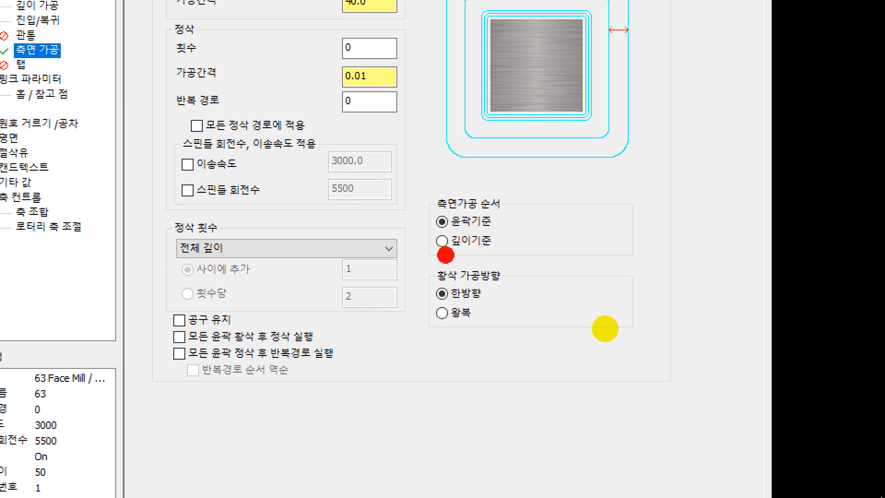
drag(431, 255, 530, 267)
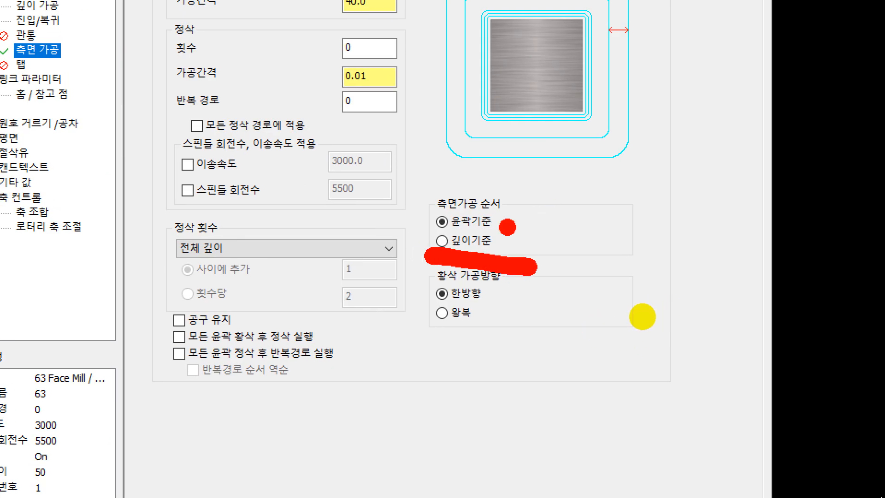
drag(505, 226, 551, 225)
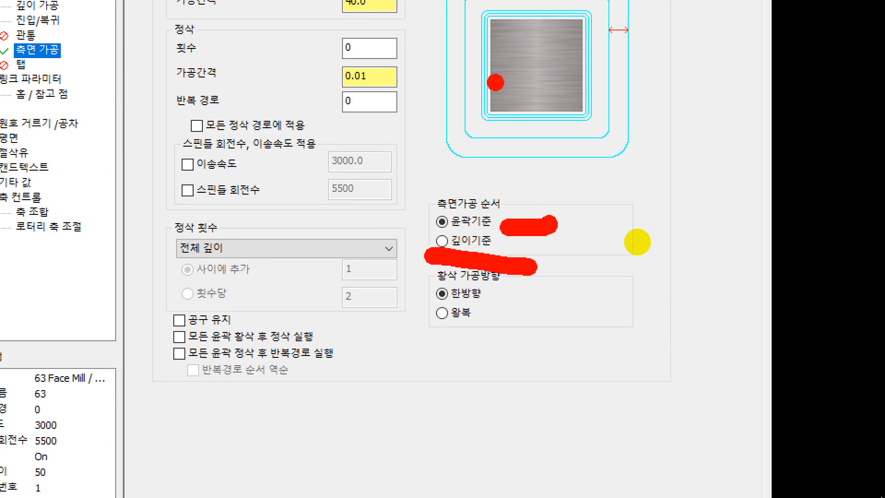
mouse_move(650, 33)
mouse_down()
mouse_move(644, 229)
mouse_move(873, 65)
mouse_move(689, 21)
mouse_up()
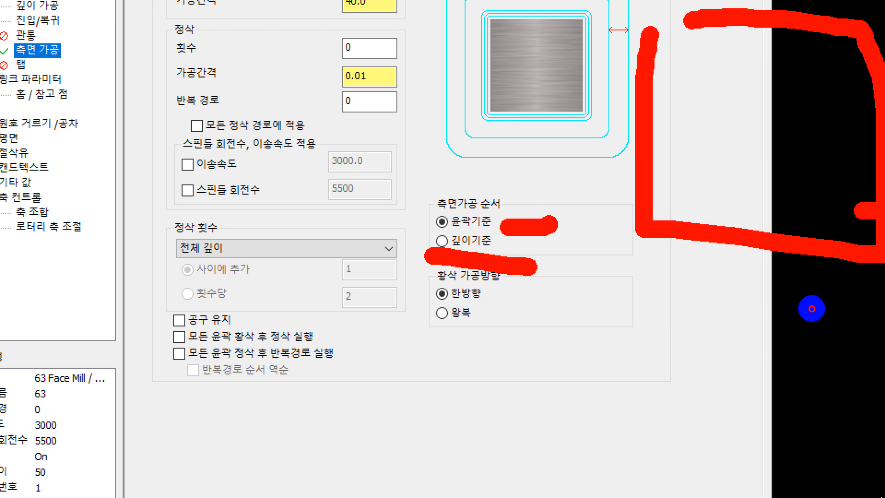
drag(878, 213, 413, 193)
drag(869, 71, 599, 57)
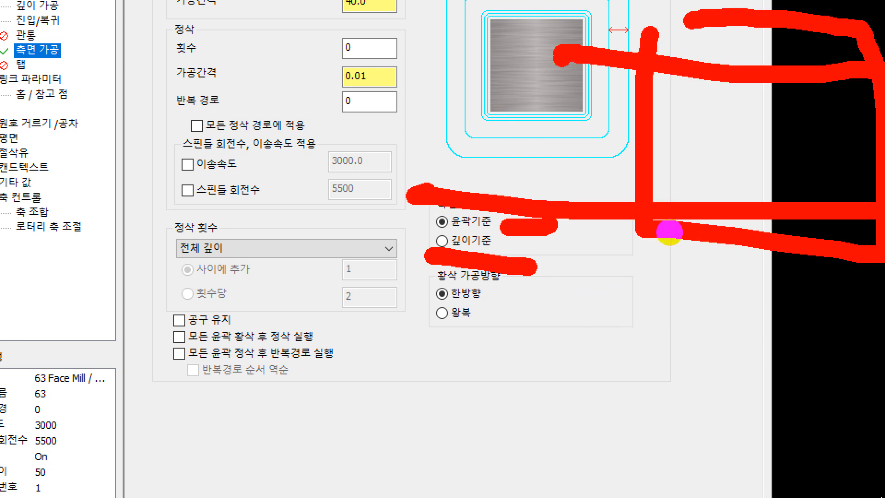
drag(830, 307, 682, 311)
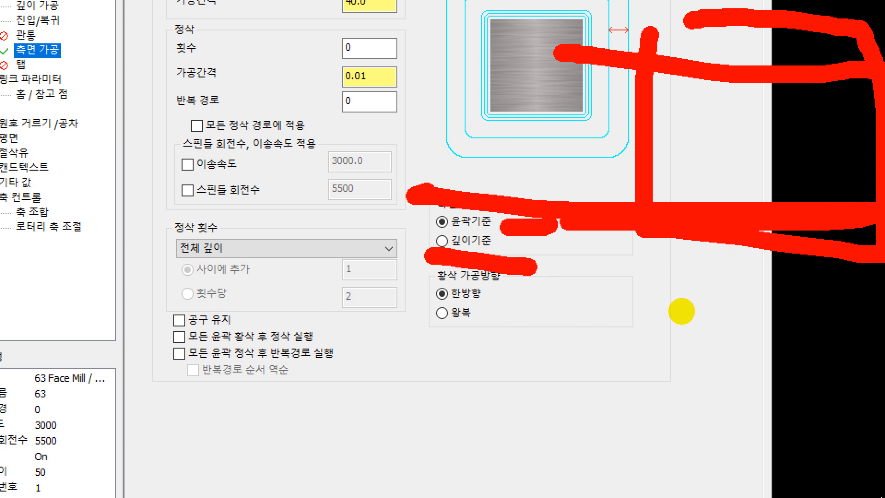
drag(826, 247, 692, 242)
key(Escape)
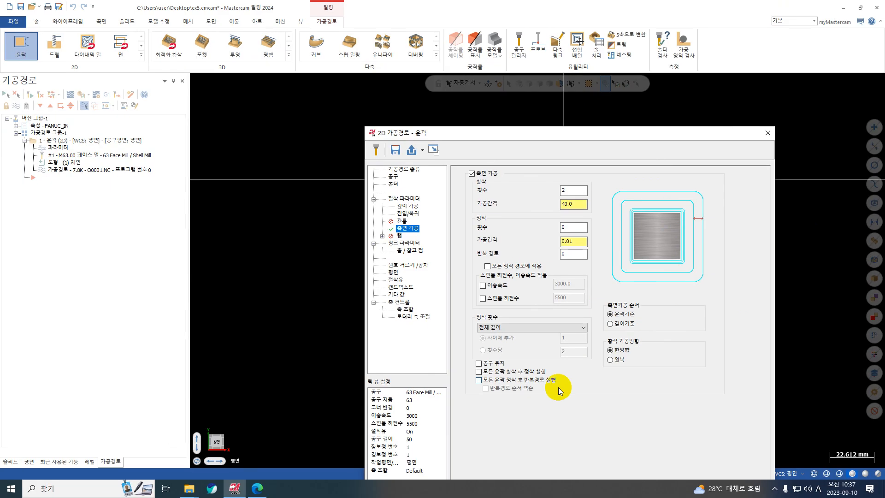
key(ctrl+1)
drag(766, 315, 601, 315)
drag(786, 324, 660, 322)
drag(768, 268, 541, 268)
drag(761, 263, 576, 256)
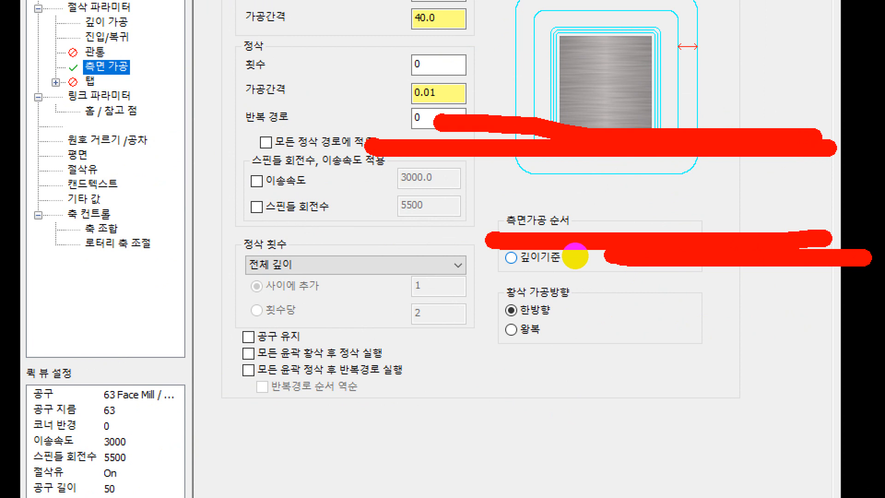
key(Escape)
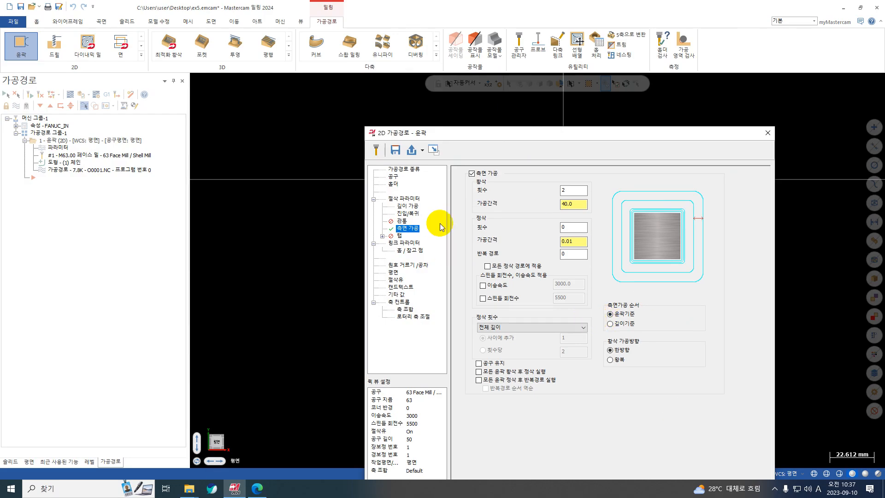
Set the contour's top of stock to 1.0 in the linking parameters, then apply and accept the toolpath settings
click(409, 244)
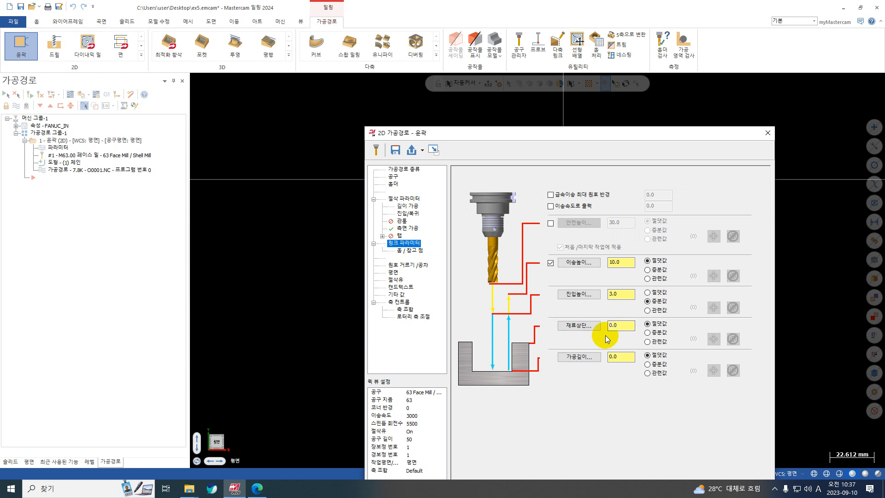
drag(621, 328, 584, 331)
text(1)
drag(599, 135, 512, 58)
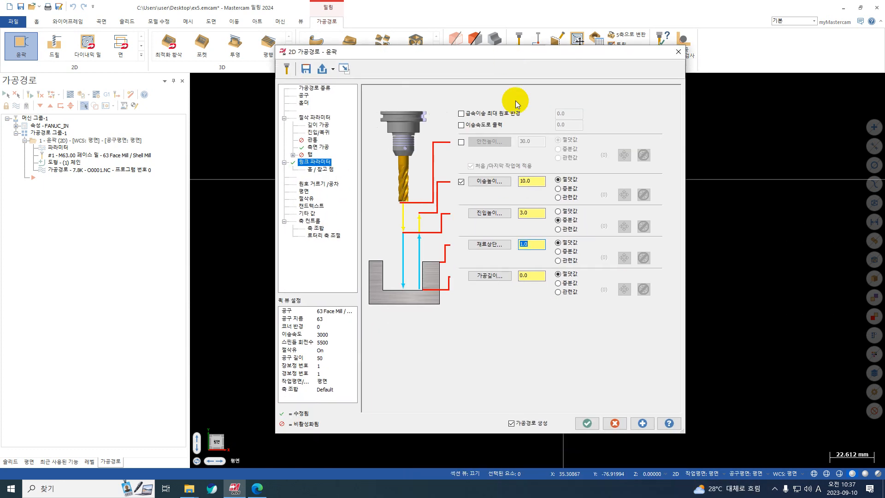
click(643, 423)
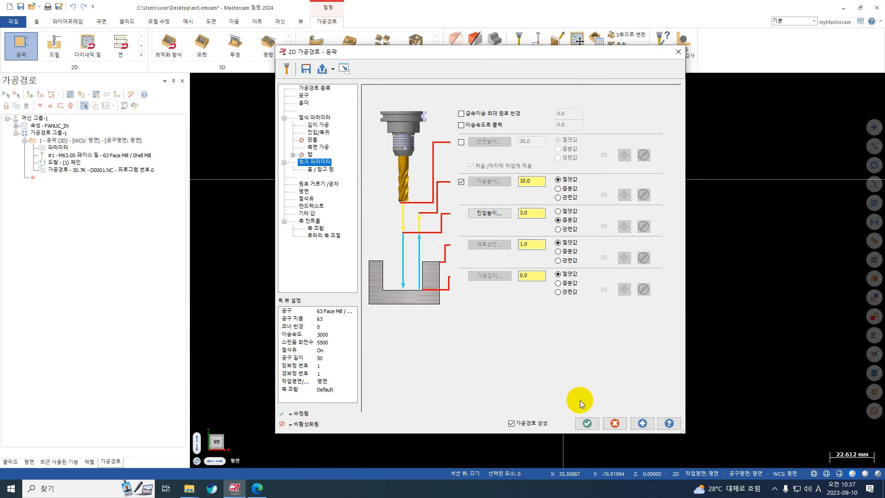
click(586, 422)
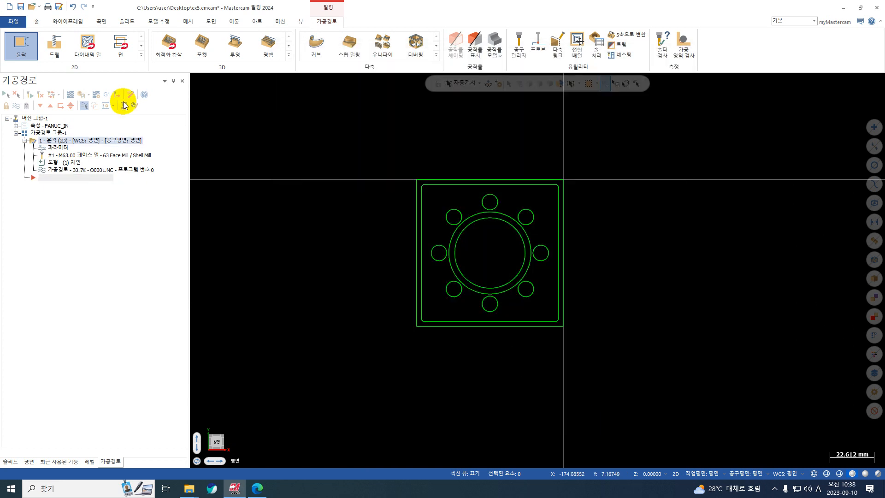
Backplot the face-mill contour to examine its tool motion over the part
click(75, 97)
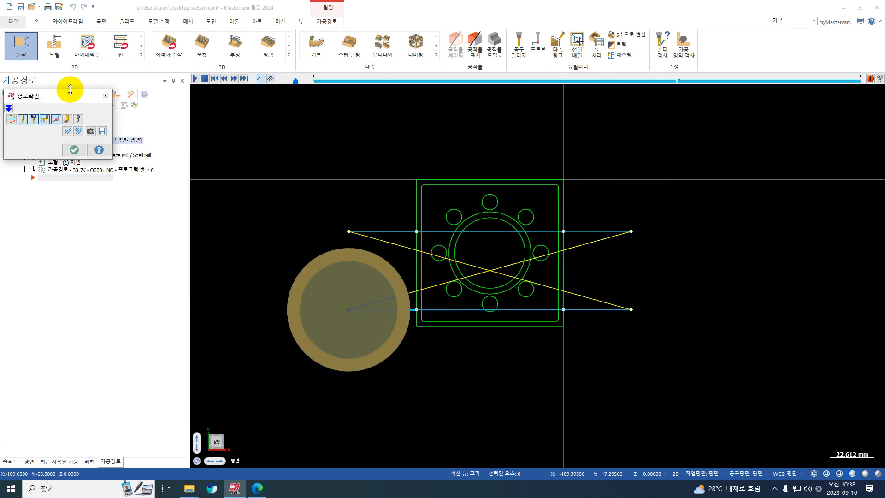
click(67, 119)
key(Escape)
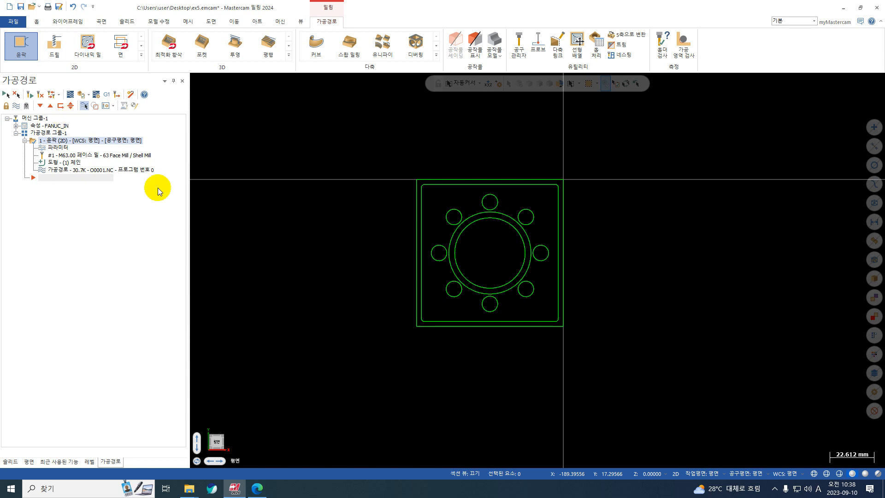
Start a second contour toolpath, chain the inner chamfered square from its lower-right corner, and reverse the chain direction
key(F1)
click(612, 152)
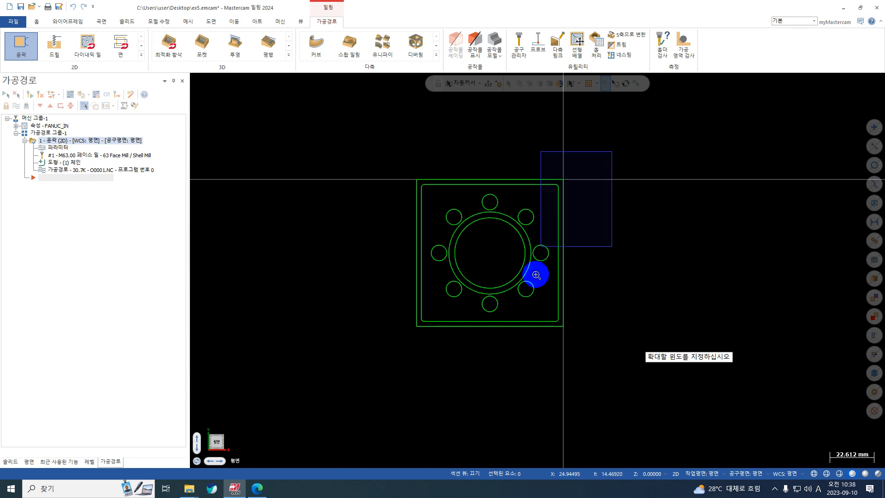
click(535, 313)
scroll(445, 119, down, 1)
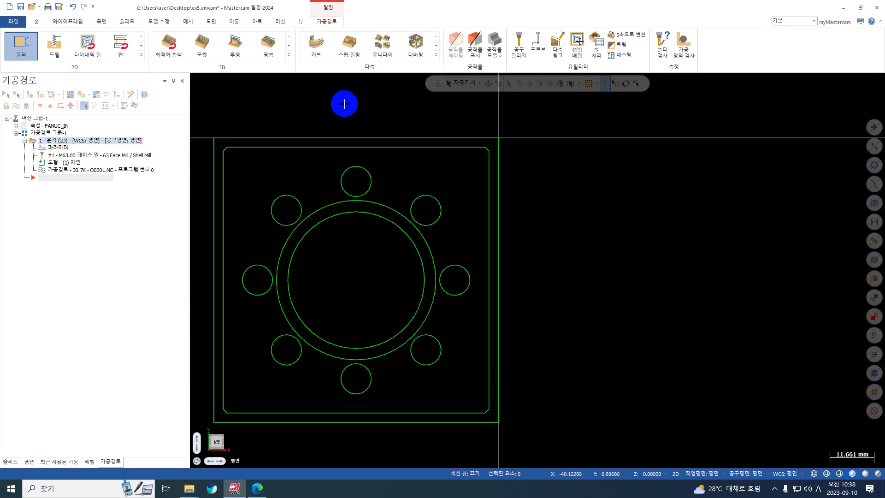
click(20, 50)
scroll(541, 111, down, 2)
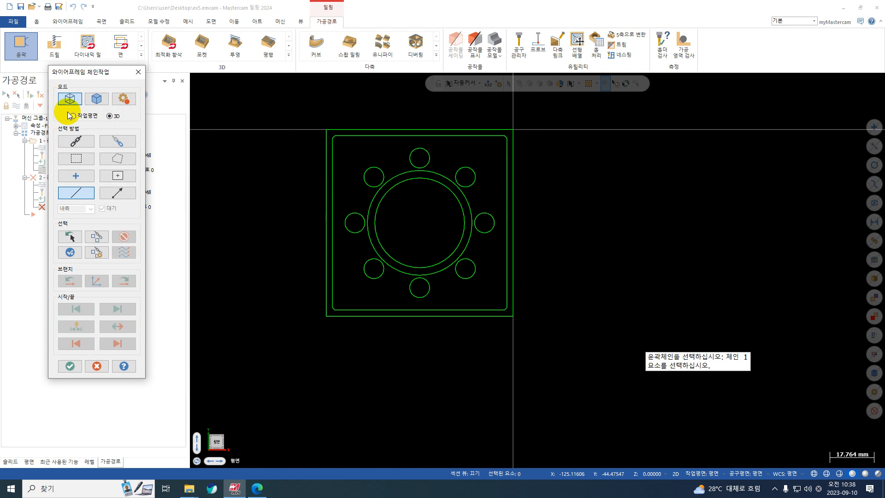
click(67, 143)
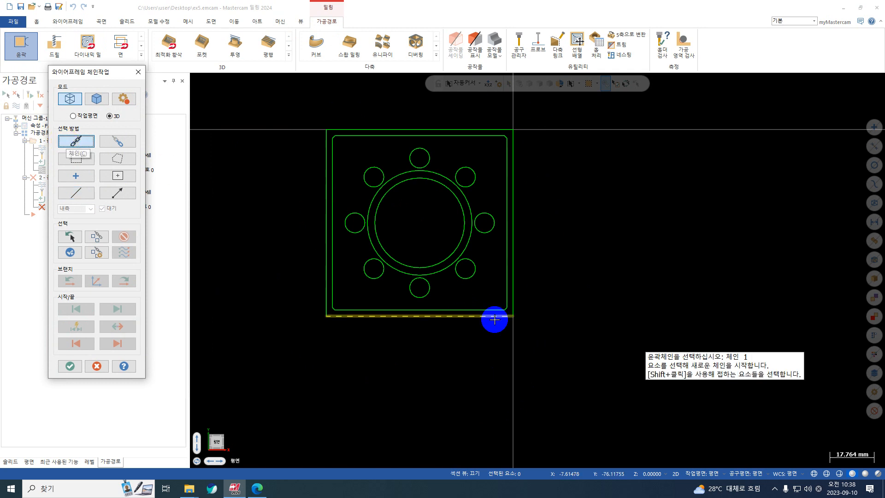
scroll(500, 342, up, 1)
scroll(488, 323, up, 20)
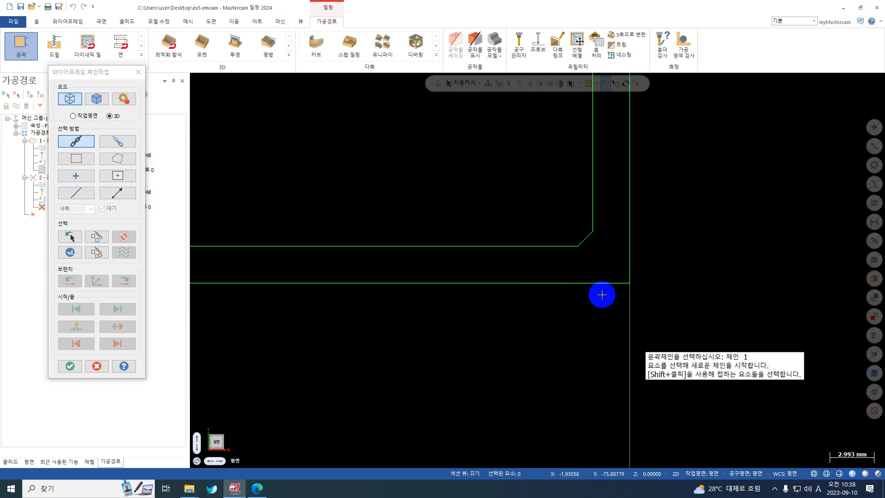
scroll(599, 235, down, 20)
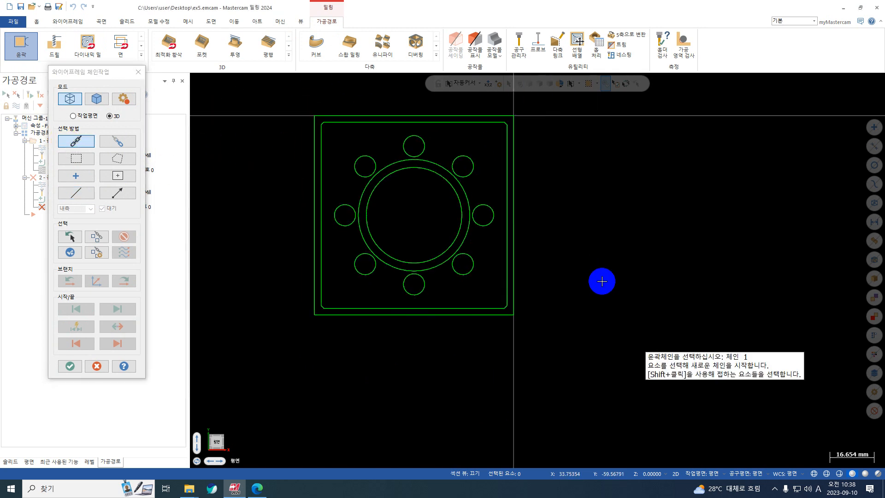
click(507, 308)
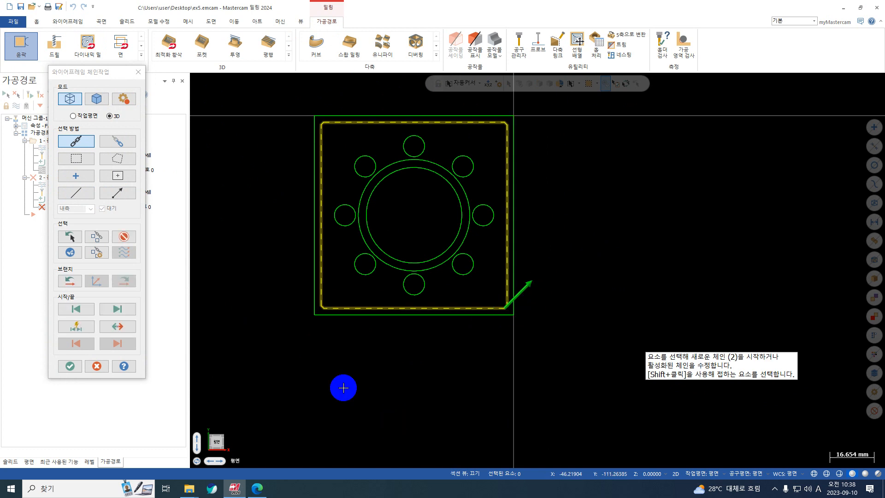
click(119, 327)
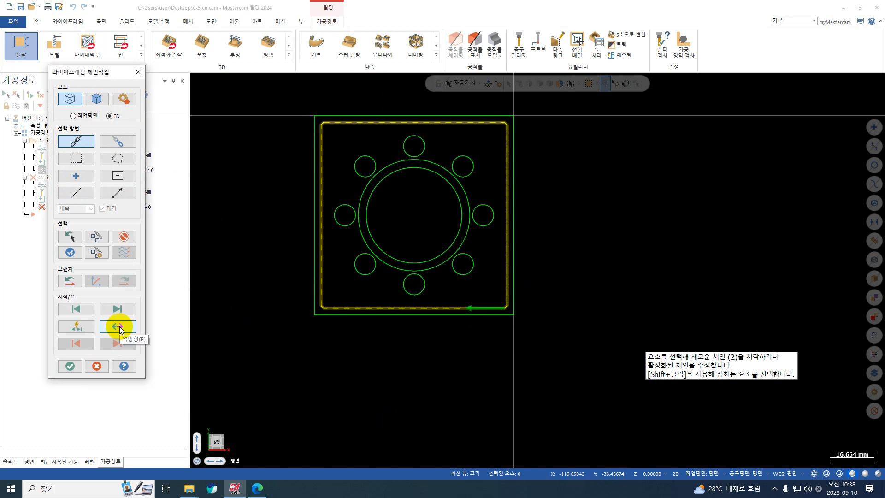
key(ctrl+1)
click(522, 300)
mouse_move(536, 294)
mouse_down()
mouse_move(370, 356)
mouse_move(563, 251)
mouse_move(424, 353)
mouse_up()
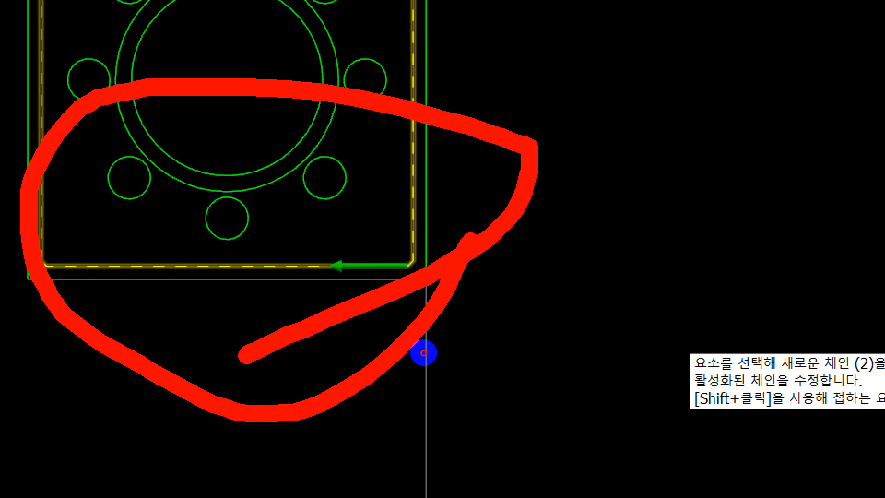
mouse_move(503, 324)
mouse_down()
mouse_move(487, 304)
mouse_move(408, 357)
mouse_up()
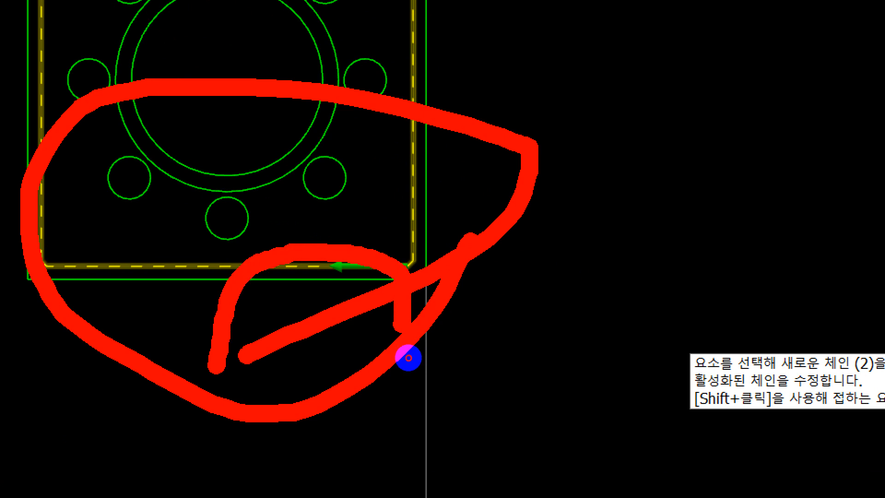
key(Escape)
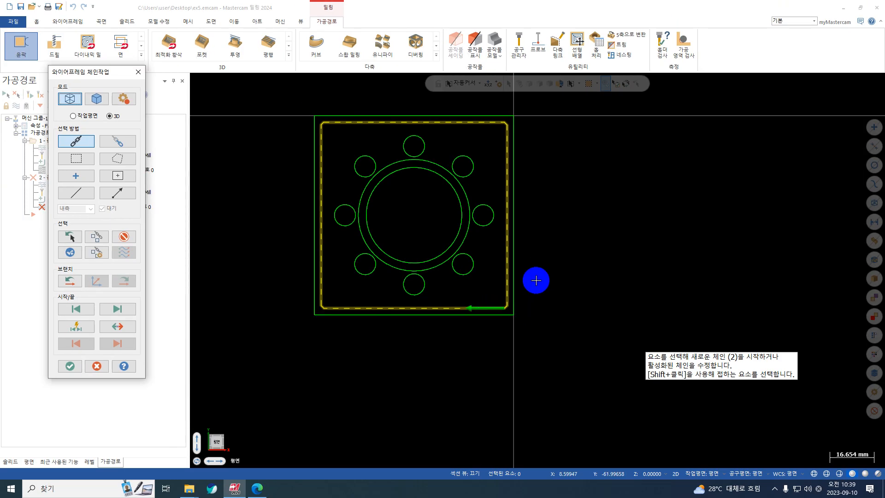
key(ctrl+1)
click(79, 307)
mouse_move(56, 295)
mouse_down()
mouse_move(74, 323)
mouse_move(31, 287)
mouse_up()
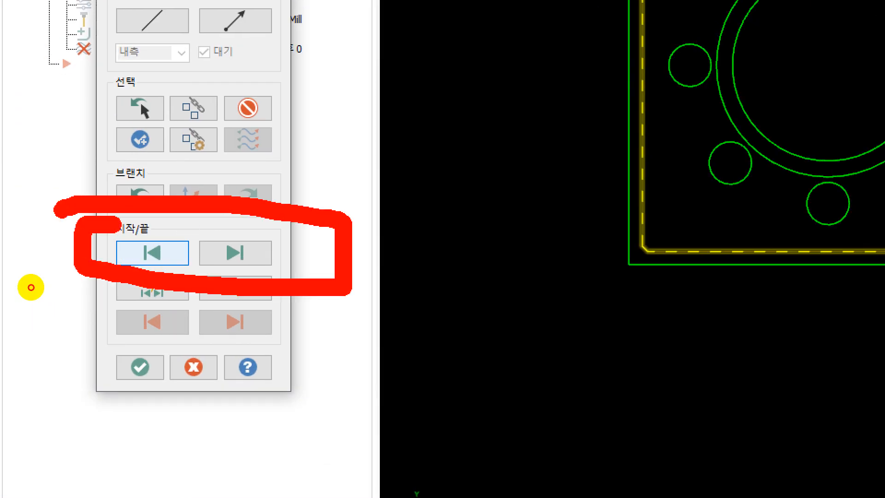
key(Escape)
Move the chain's start point back to the upper end of the lower-right corner chamfer and accept the chain
click(128, 315)
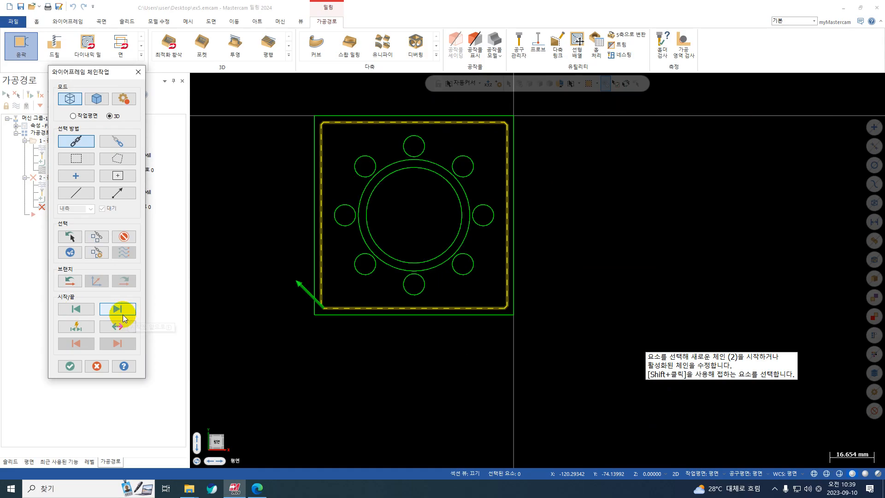
click(80, 313)
click(80, 312)
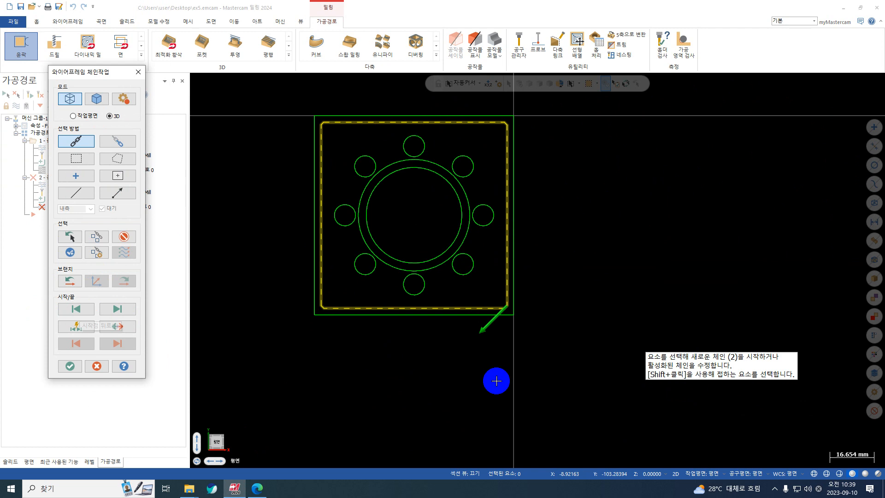
key(F1)
click(535, 294)
click(490, 319)
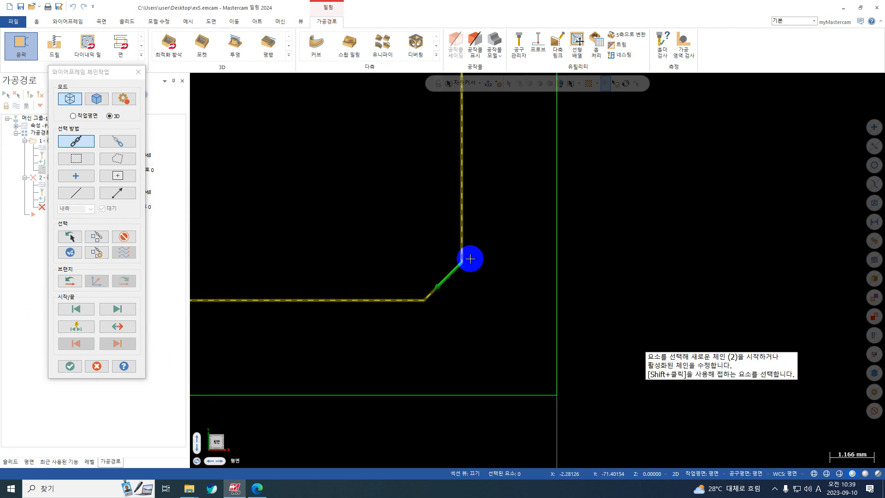
key(F2)
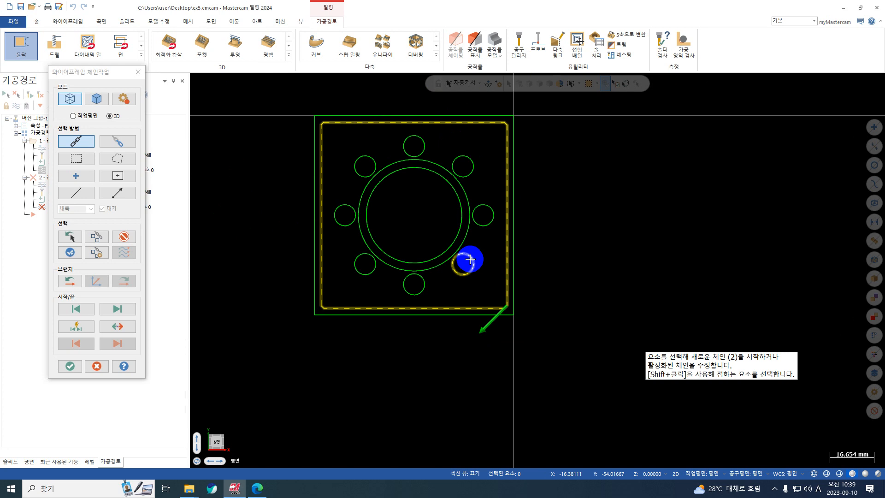
click(70, 366)
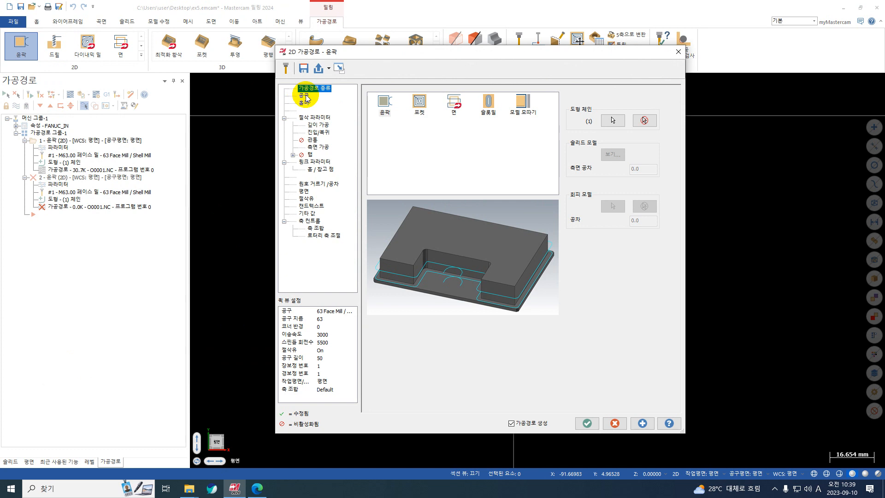
Create a new flat end mill for the second contour, keeping its 10 mm cutting diameter
click(304, 96)
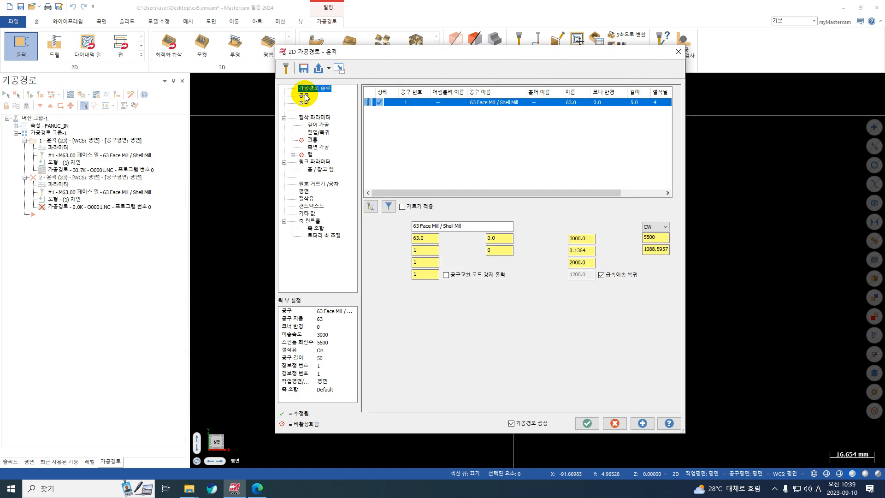
right_click(452, 143)
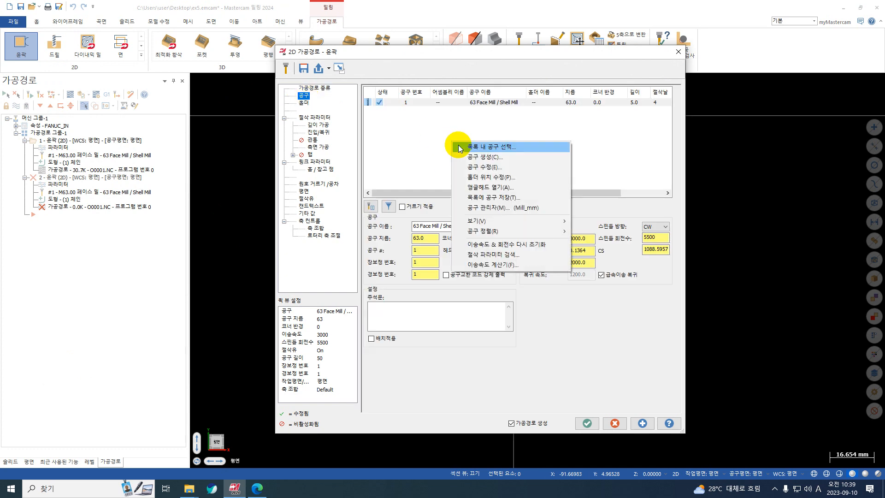
click(493, 158)
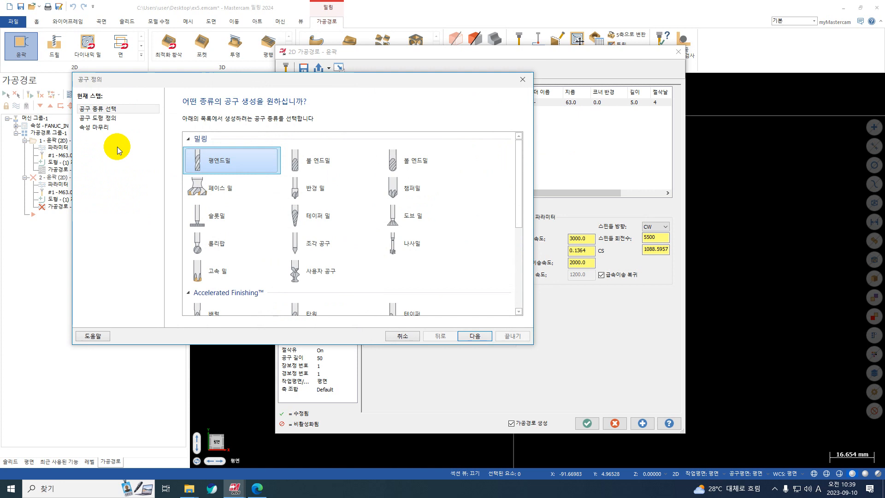
click(117, 123)
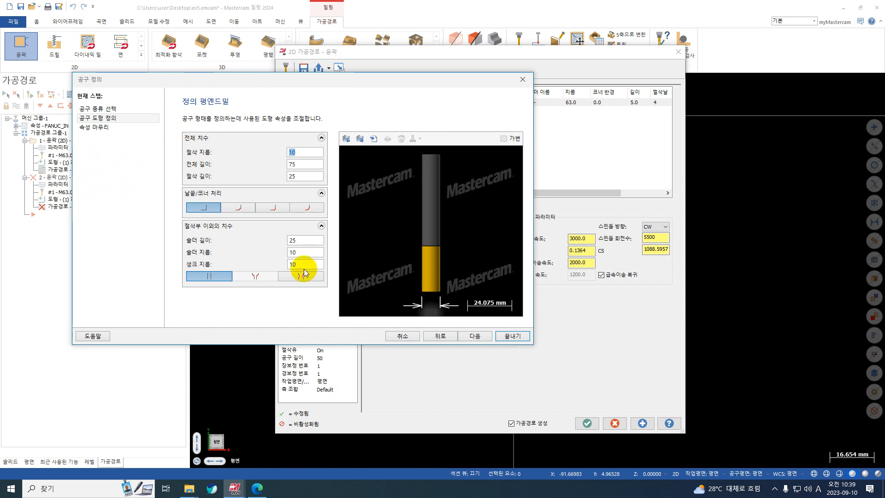
Set the new end mill's feed rate to 2500, plunge rate to 2000 and spindle speed to 8000
click(109, 128)
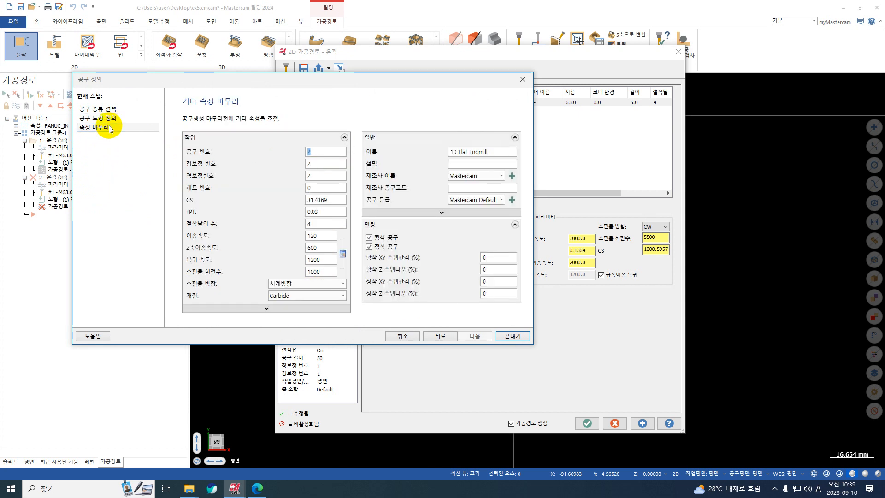
text(1500)
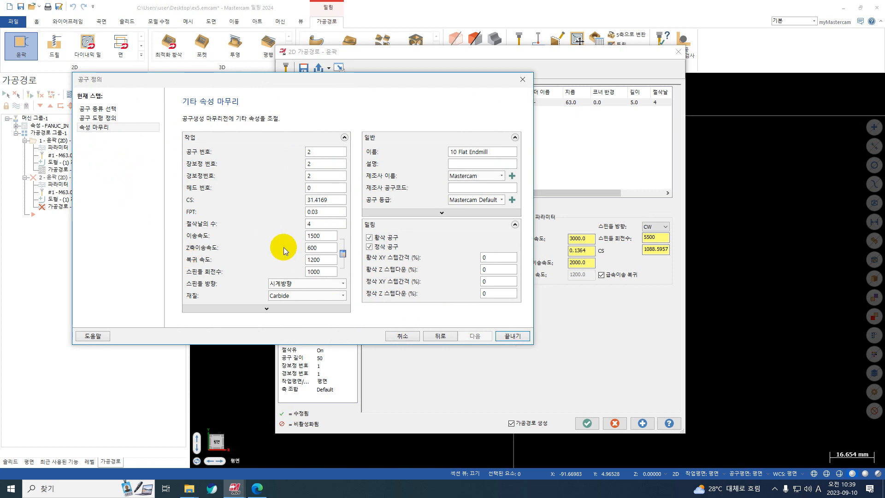
double_click(322, 237)
text(2500)
double_click(322, 248)
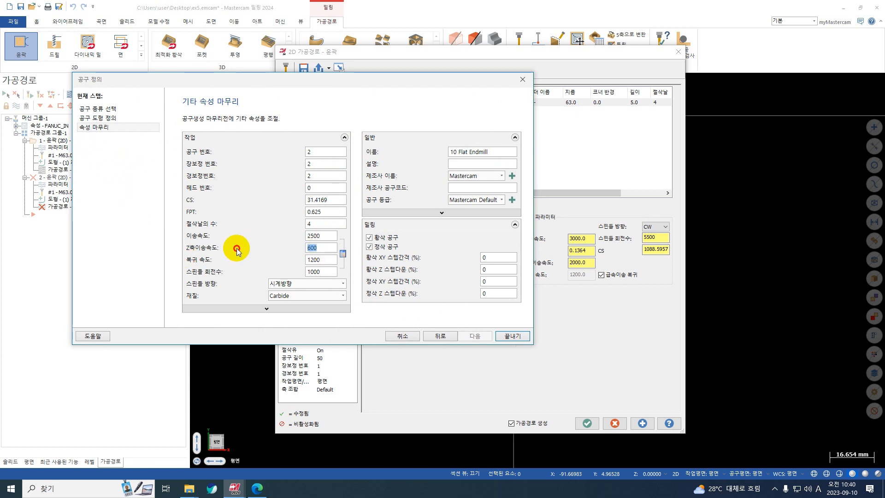
text(2000)
double_click(321, 271)
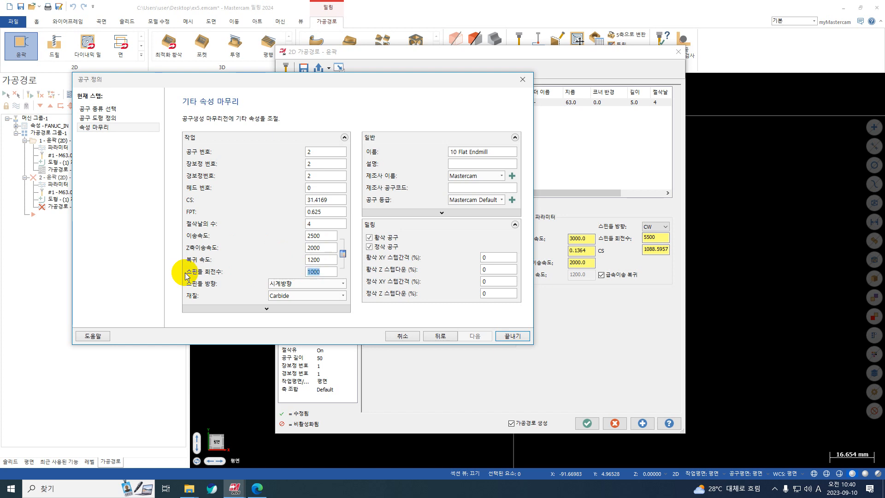
text(8000)
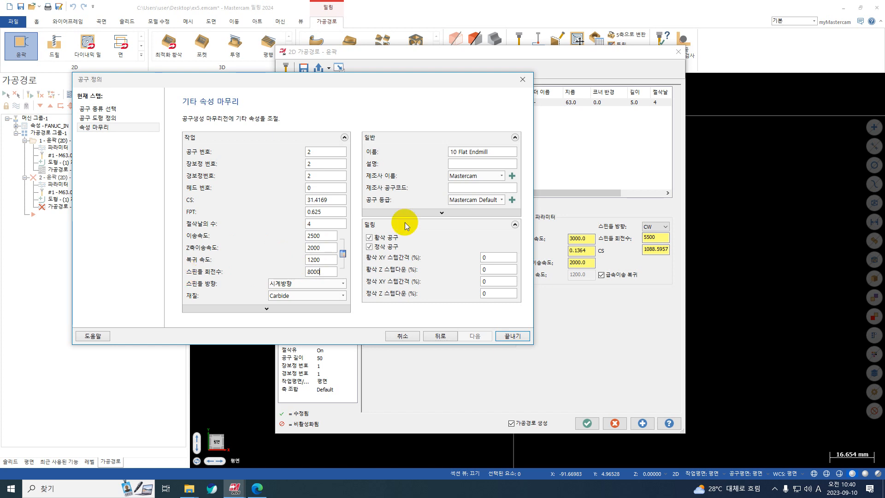
Rename the new tool as 10 Flat Endmill-R
click(497, 152)
text(-)
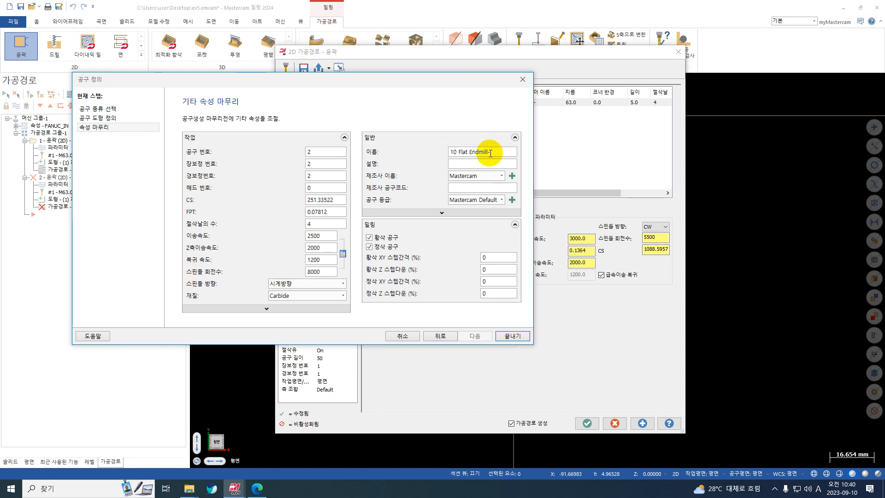
text(r)
key(BackSpace)
text(R)
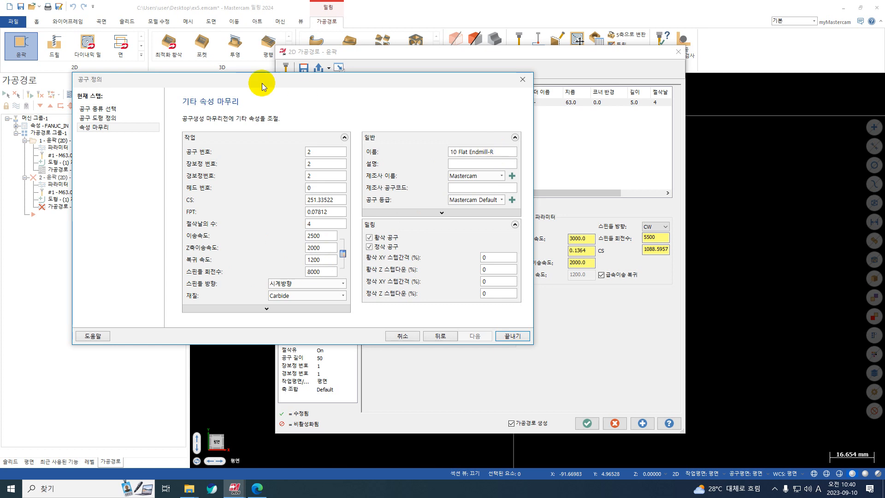
Finish the new end mill's definition and set the contour's stock allowance on the walls to 0.1
click(512, 335)
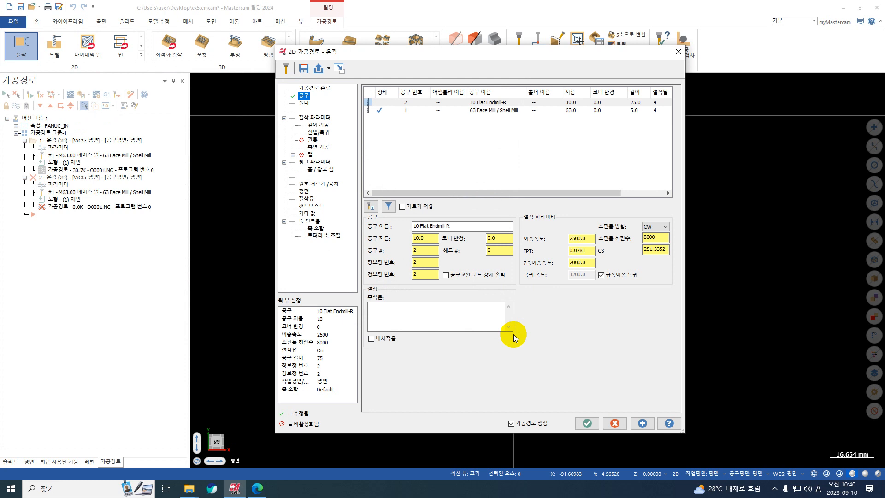
click(323, 118)
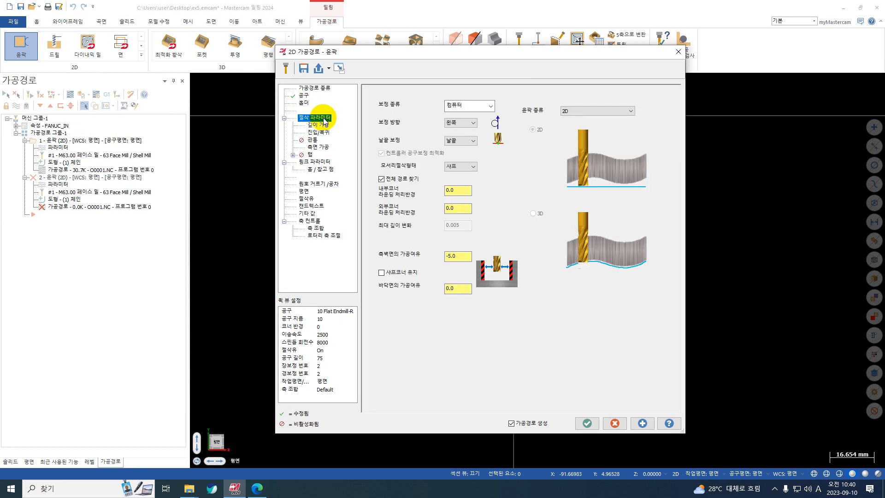
double_click(457, 256)
text(+0)
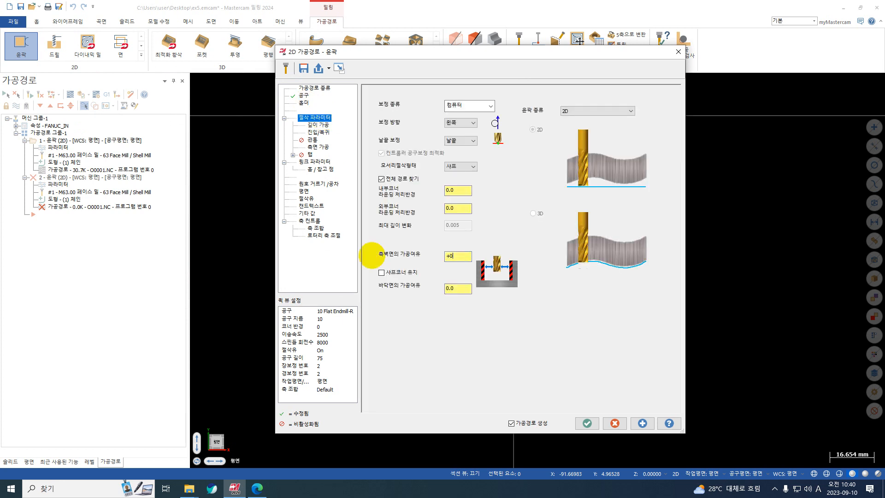
text(.1)
key(Return)
Set the depth cuts to a maximum rough step of 11 with 0 finish cuts, and disable the finish feed rate override
click(323, 126)
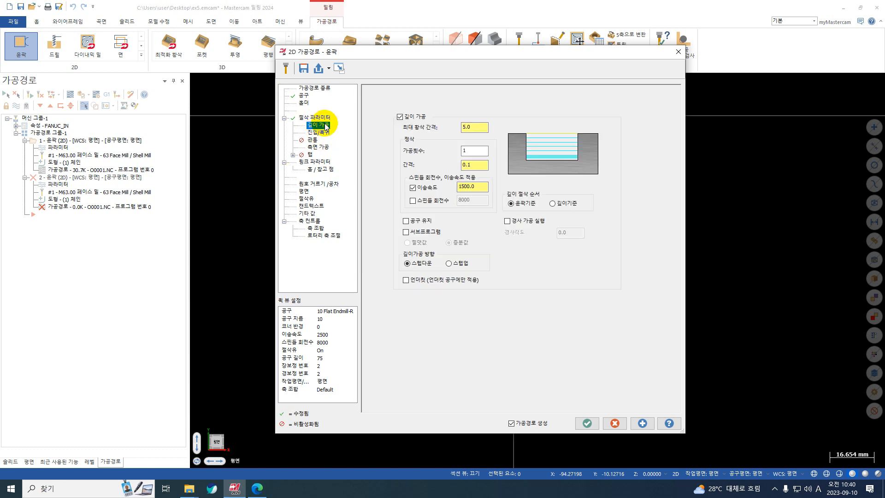
click(476, 151)
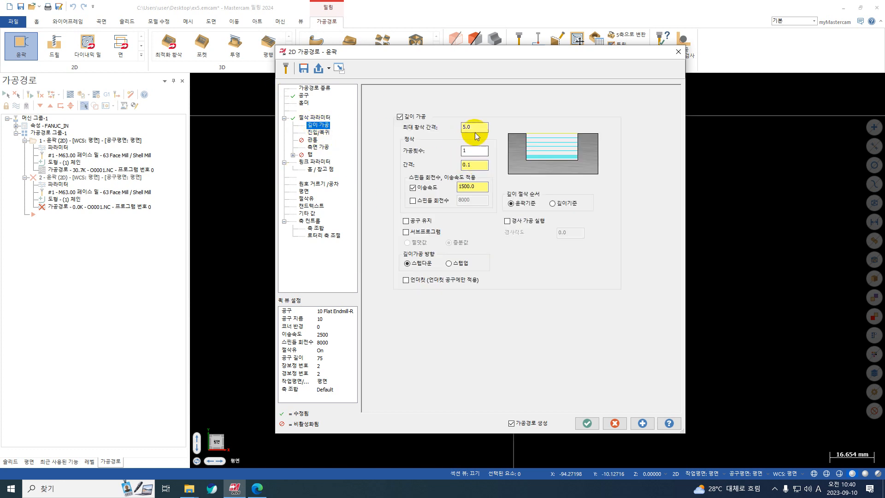
click(474, 131)
drag(480, 130, 413, 134)
text(11)
key(Return)
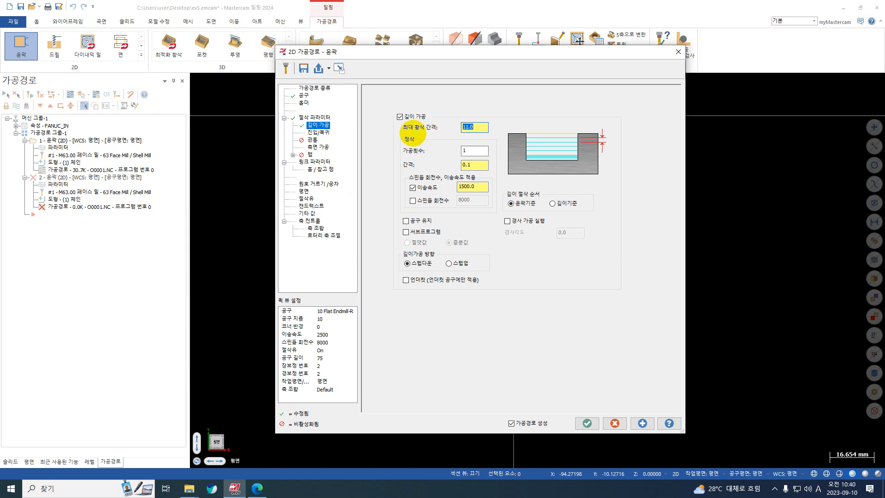
key(Tab)
text(0)
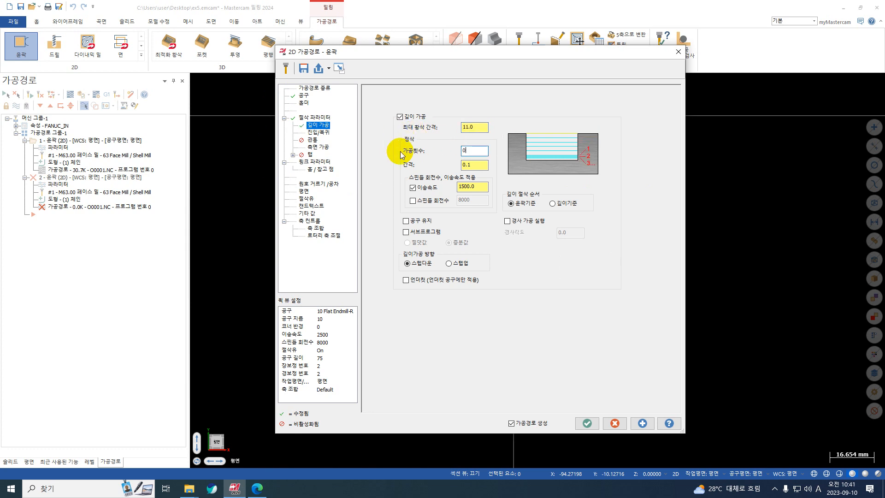
click(415, 189)
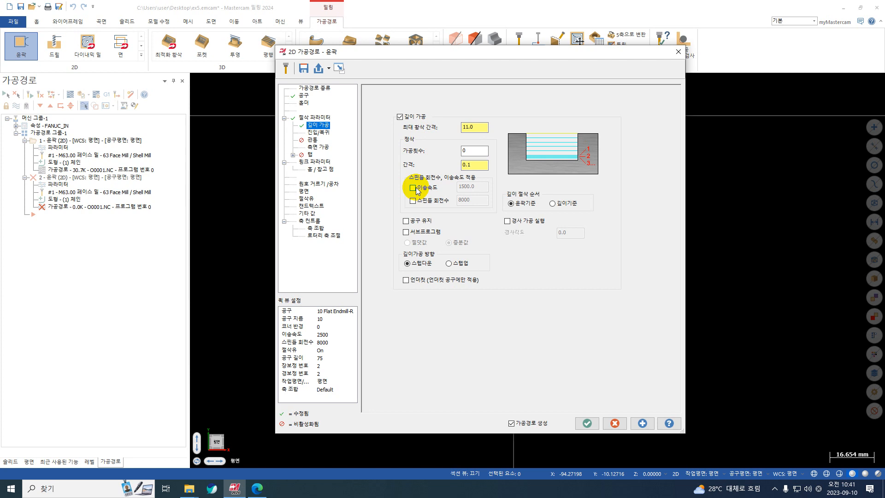
Open the lead in/out settings and examine the tool's approach area around the part's lower-right corner
click(320, 133)
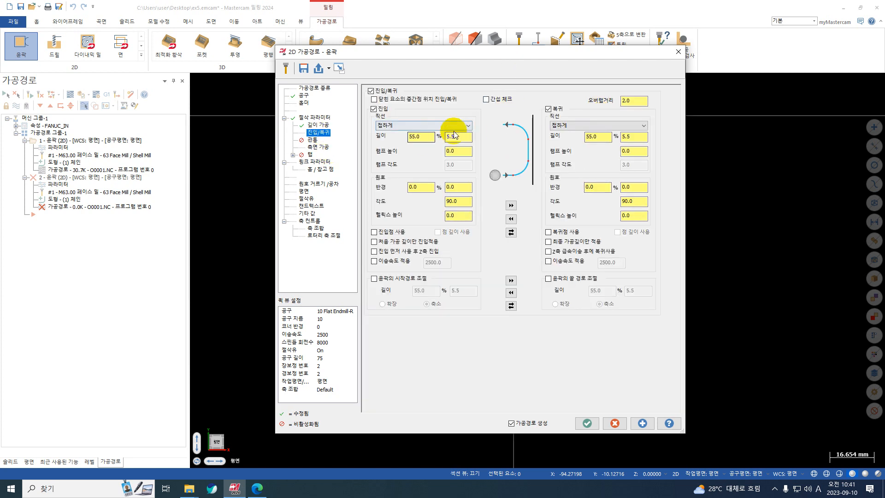
drag(567, 52, 543, 395)
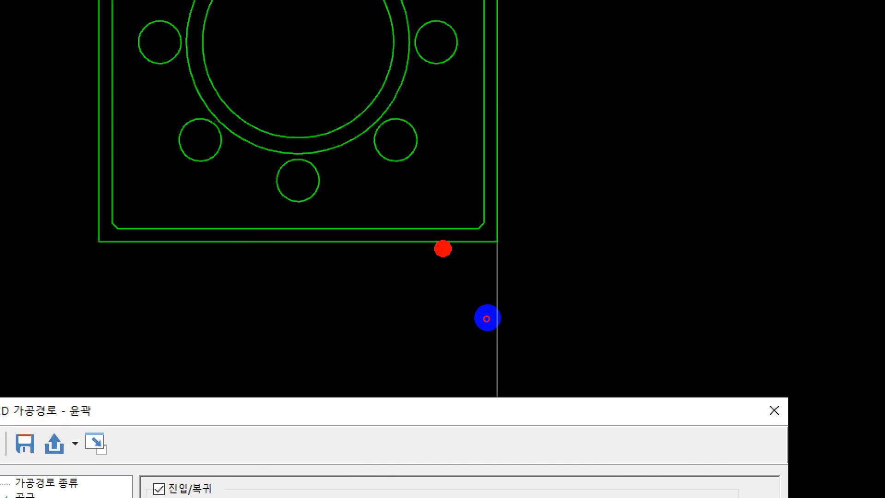
mouse_move(491, 227)
mouse_down()
mouse_move(502, 238)
mouse_move(525, 222)
mouse_up()
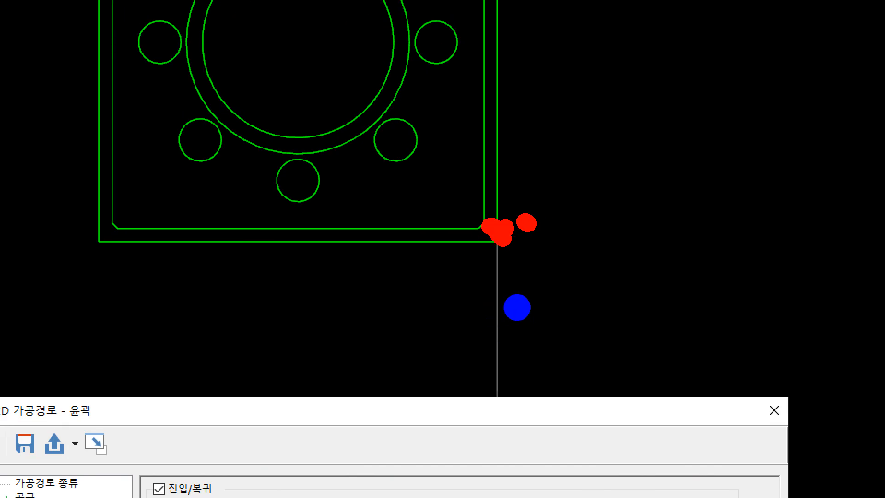
mouse_move(518, 296)
mouse_down()
mouse_move(535, 338)
mouse_move(541, 331)
mouse_up()
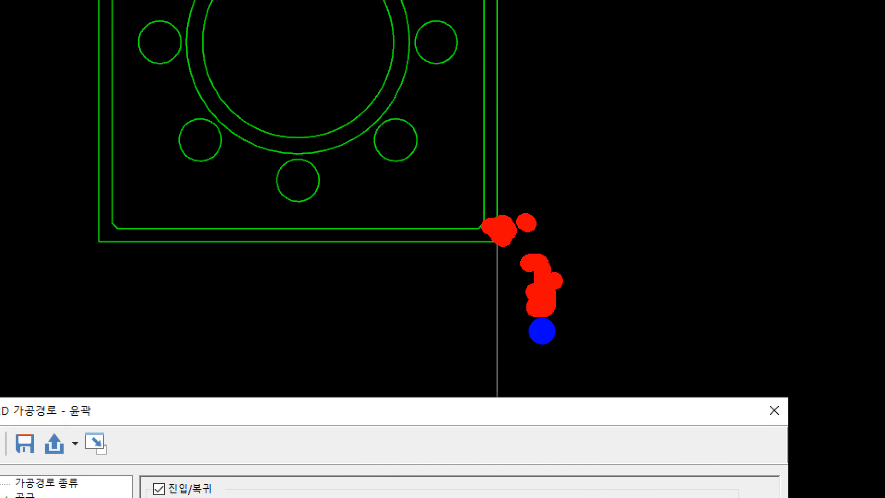
drag(501, 205, 506, 203)
drag(552, 227, 546, 228)
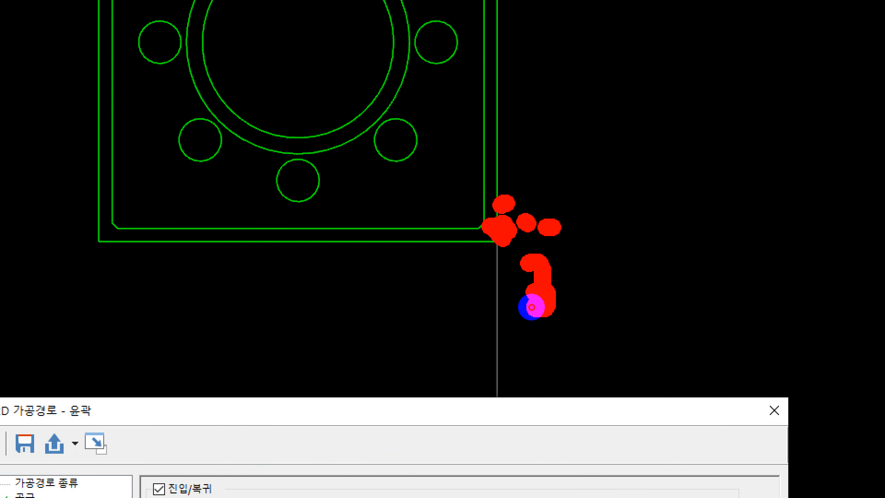
mouse_move(531, 307)
mouse_down()
mouse_move(553, 296)
mouse_move(537, 307)
mouse_up()
key(Escape)
drag(482, 405, 479, 98)
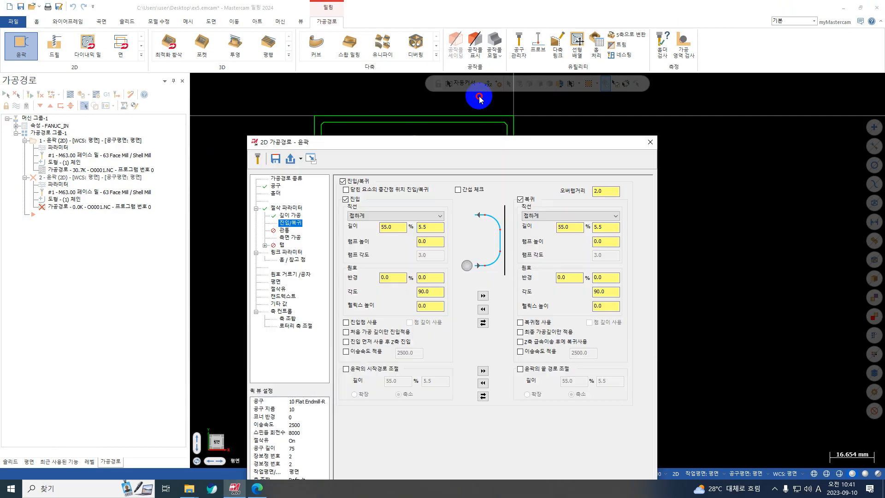
Set the lead-in line length to 100% (10 mm), copy the entry values to the exit and apply the toolpath
double_click(431, 167)
text(10)
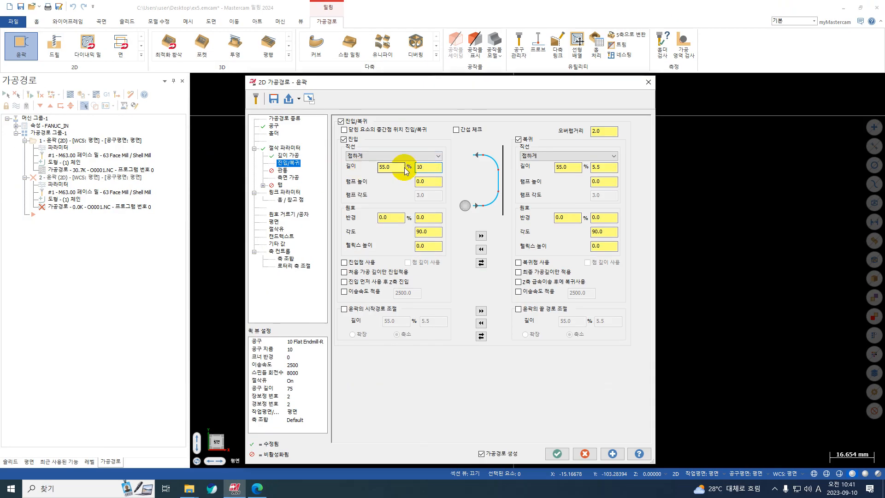
double_click(399, 168)
text(1000)
double_click(429, 167)
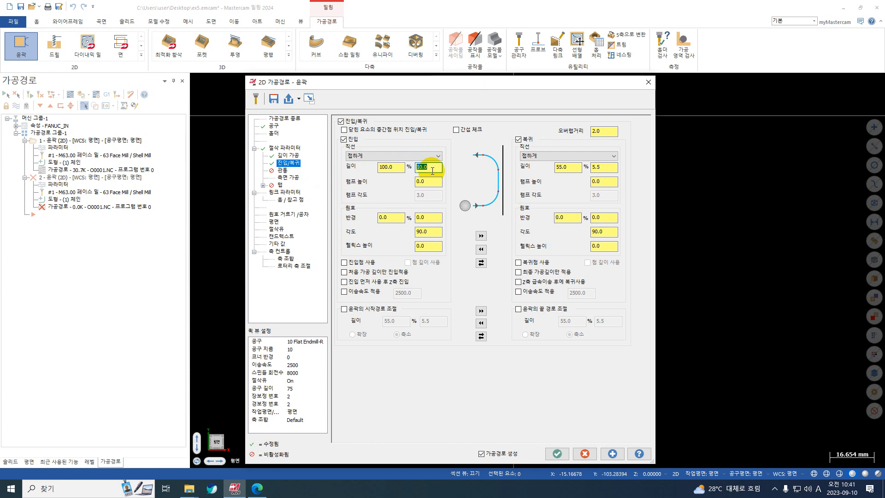
click(480, 235)
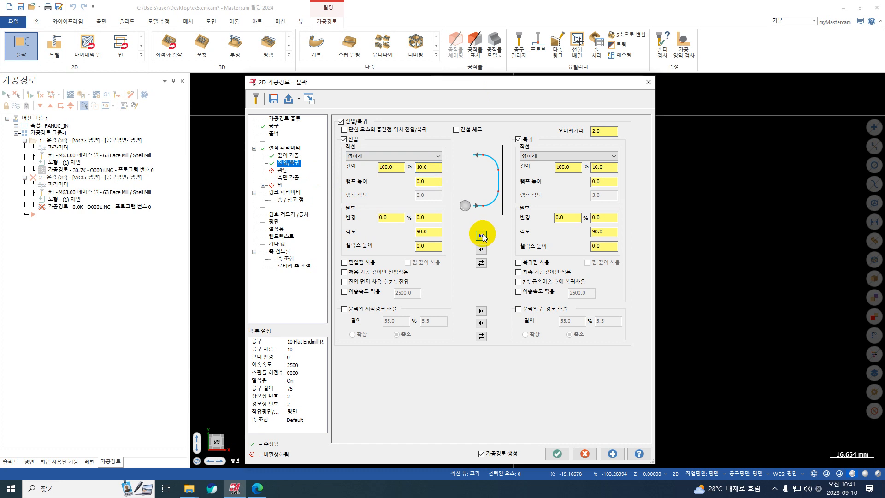
click(613, 453)
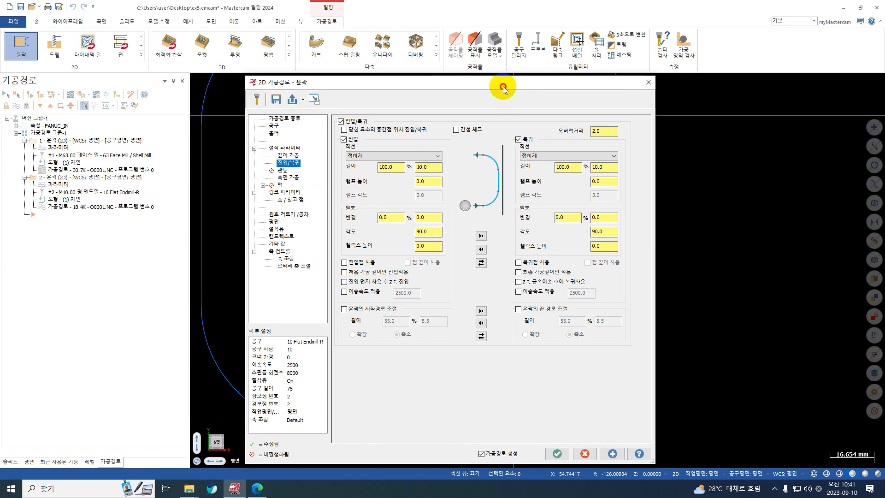
Turn off multiple side passes for the 10 mm end-mill contour and regenerate its toolpath
drag(503, 88, 582, 103)
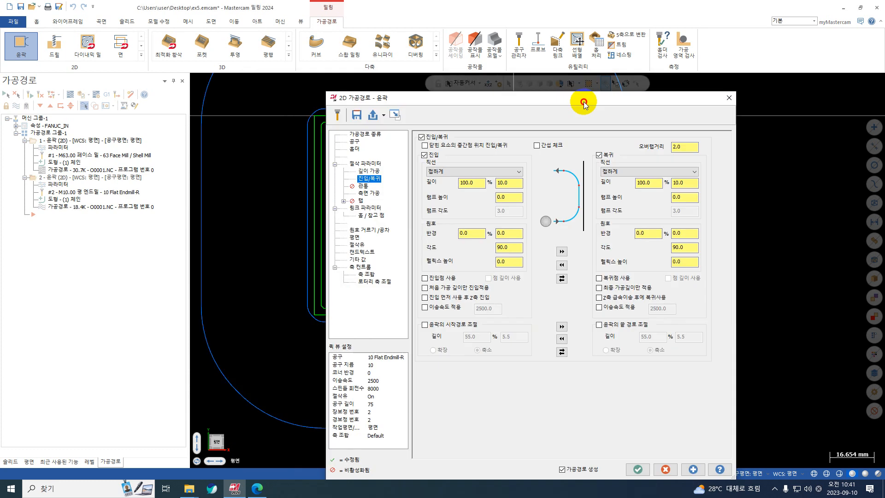
click(356, 142)
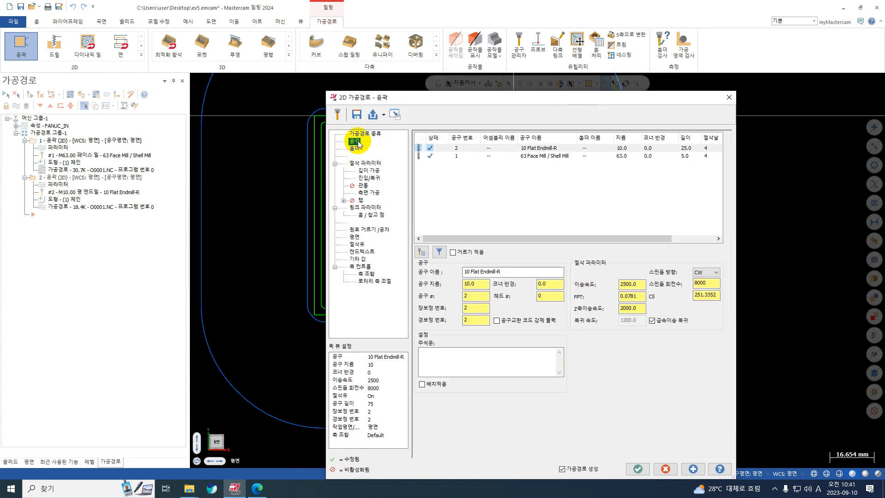
click(453, 148)
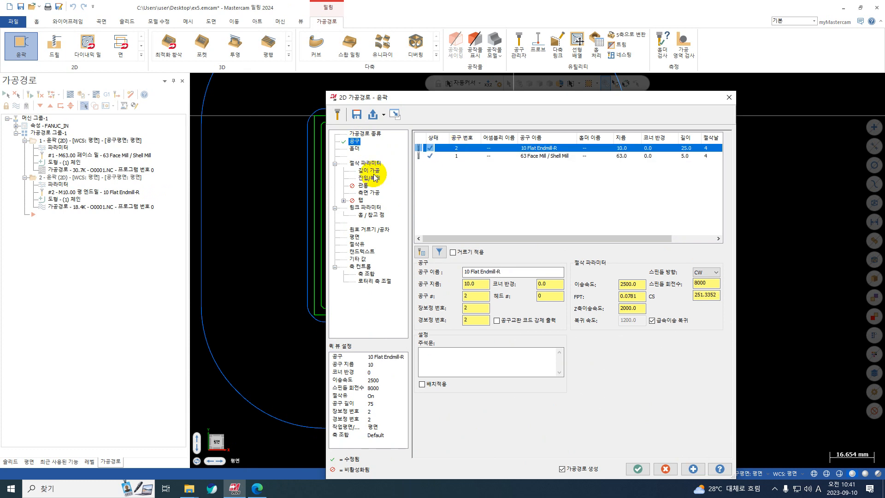
click(369, 178)
click(370, 193)
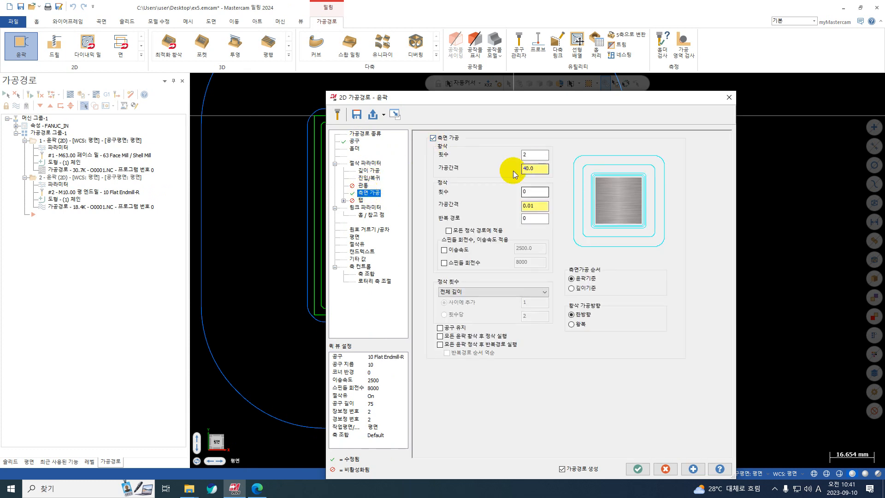
click(437, 139)
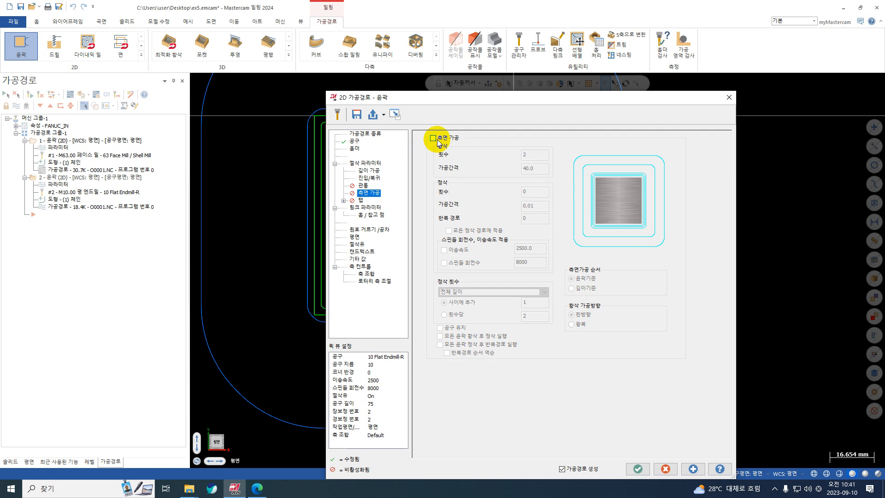
click(695, 469)
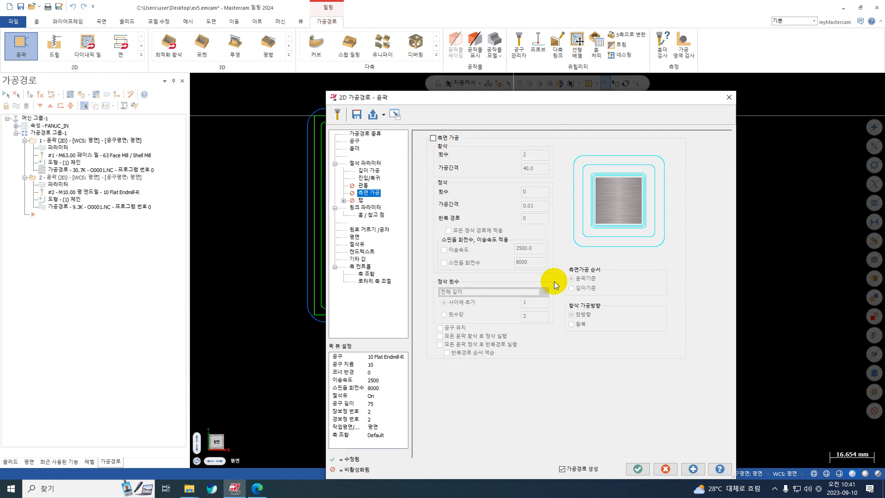
Set the absolute top of stock to 0 and the cutting depth to -20.5, and accept the contour operation
click(372, 206)
drag(584, 292, 530, 297)
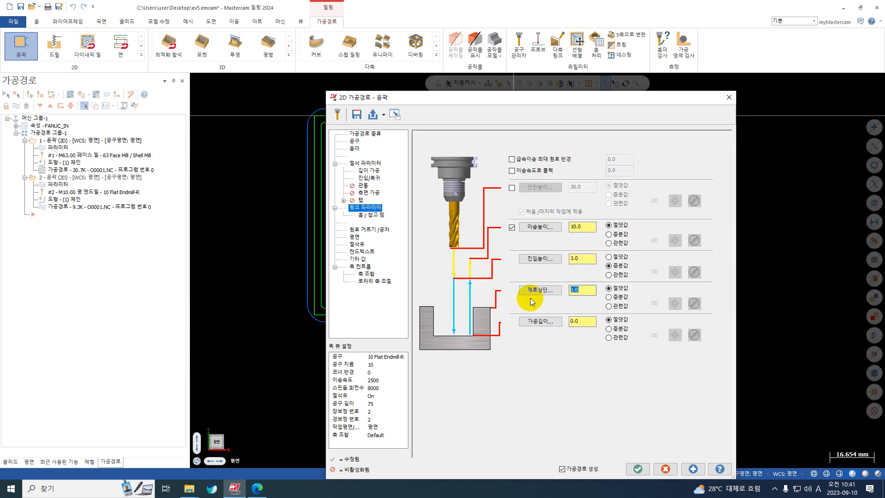
text(0)
key(Tab)
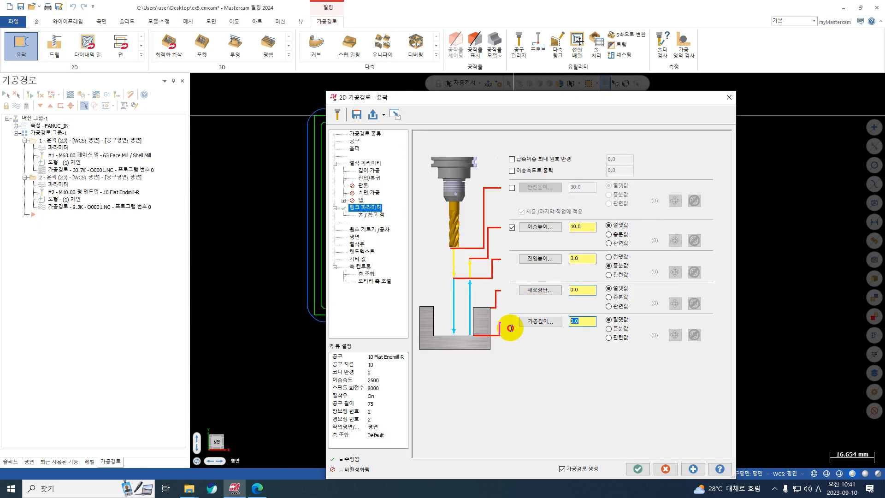
text(-20.5)
key(Return)
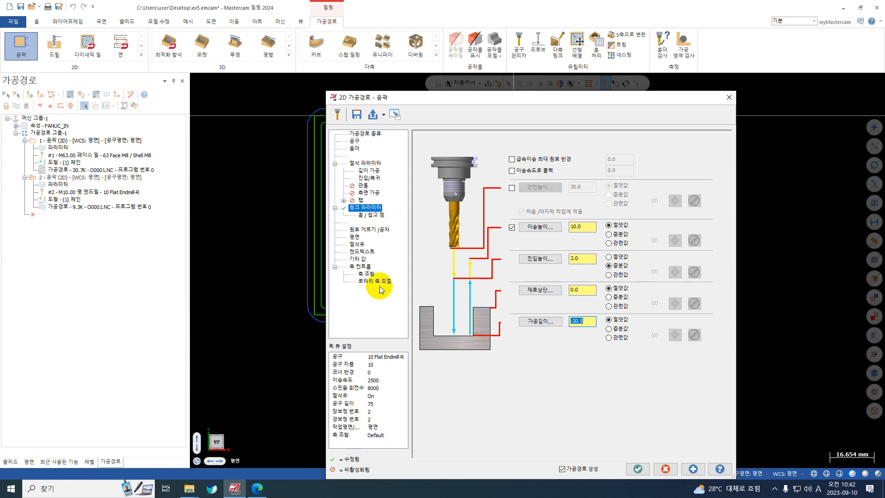
click(641, 473)
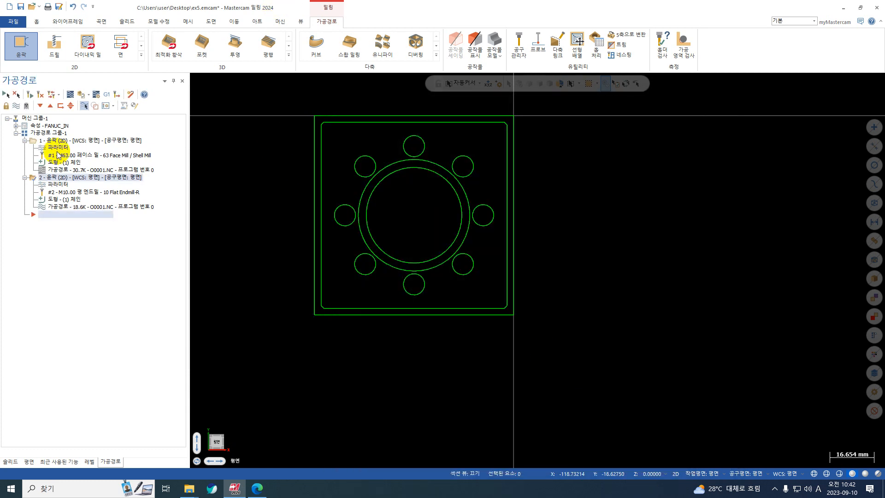
Collapse the first operation and start a backplot of the second contour with the tool holder hidden
click(25, 140)
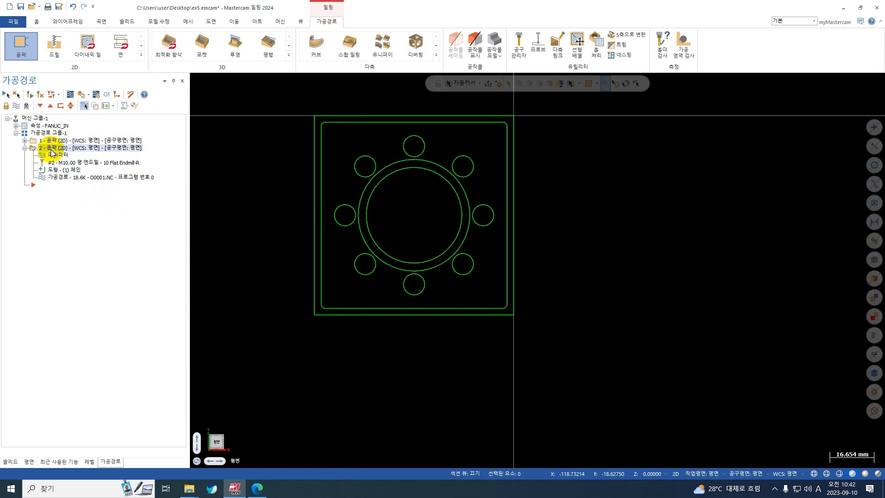
click(70, 94)
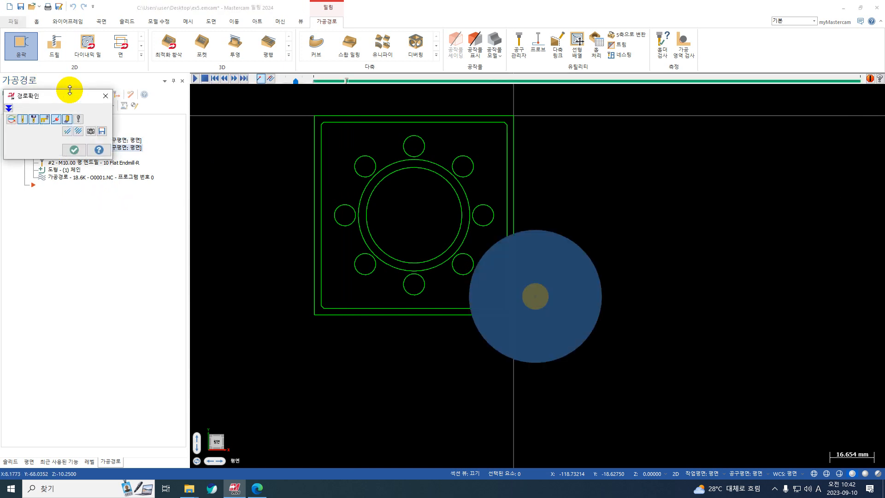
click(66, 119)
click(33, 120)
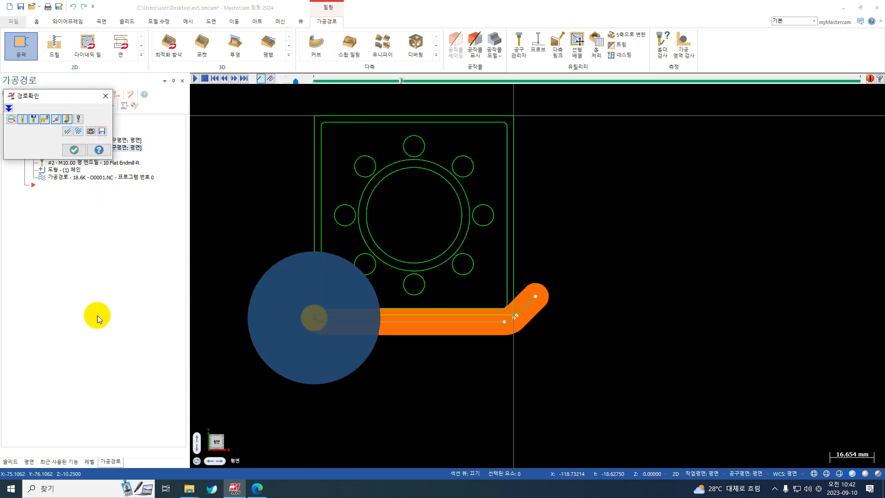
Step through the second contour's backplot and inspect the depth passes and tool retract from a tilted 3D view
click(98, 316)
key(s)
key(s)
key(s)
key(s)
key(s)
key(s)
key(s)
key(s)
key(s)
key(s)
key(s)
key(s)
key(s)
key(s)
key(s)
key(s)
key(s)
key(s)
key(s)
key(s)
key(s)
key(s)
key(s)
key(s)
key(s)
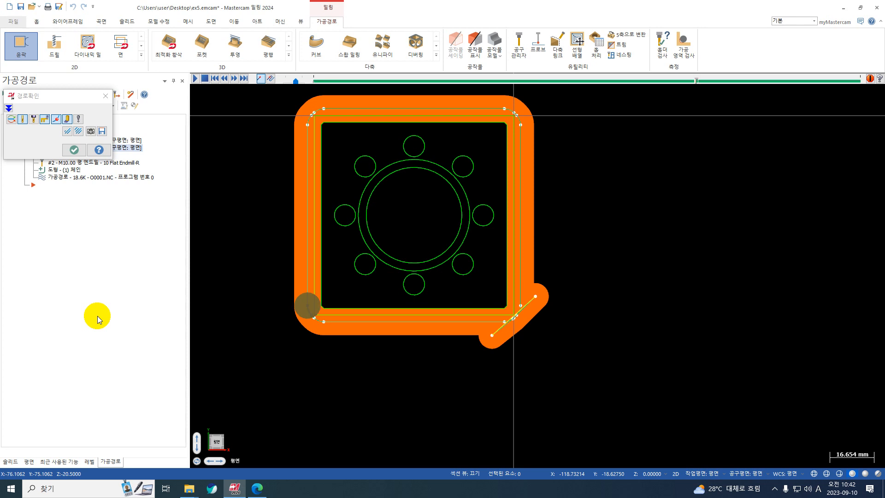
middle_drag(561, 392, 545, 293)
right_click(598, 265)
click(646, 316)
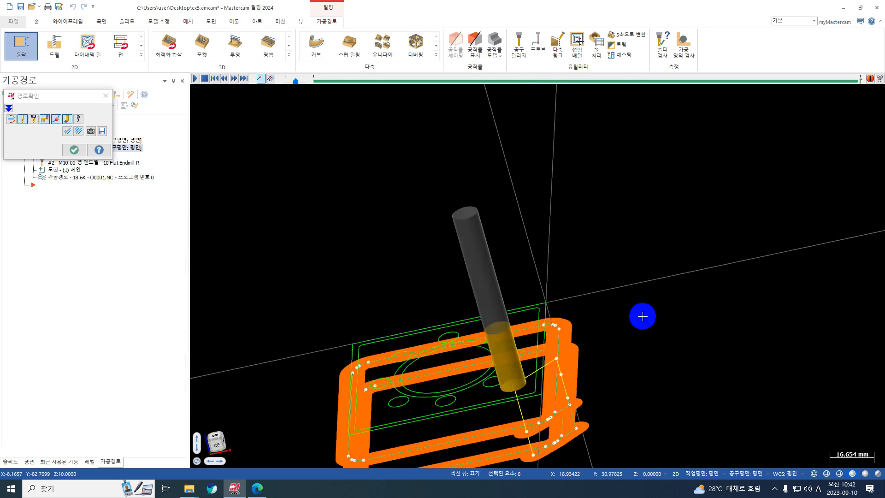
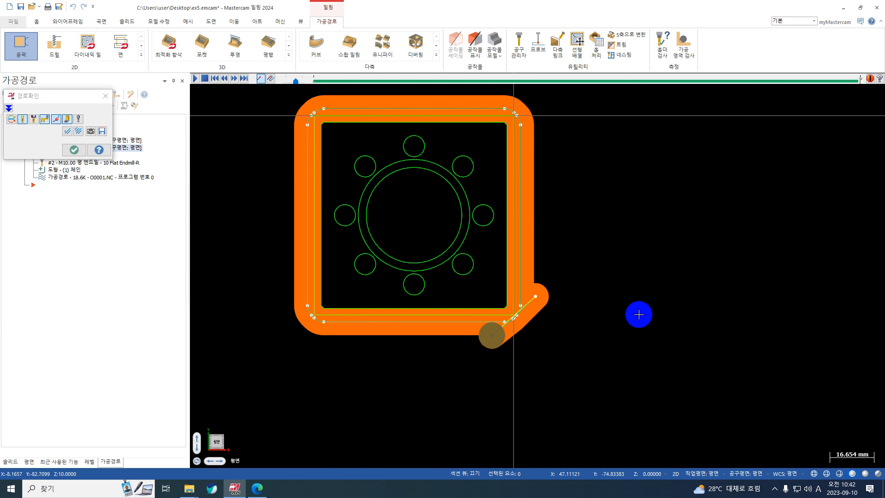
Close the second contour's backplot and collapse that operation in the toolpath list
click(74, 150)
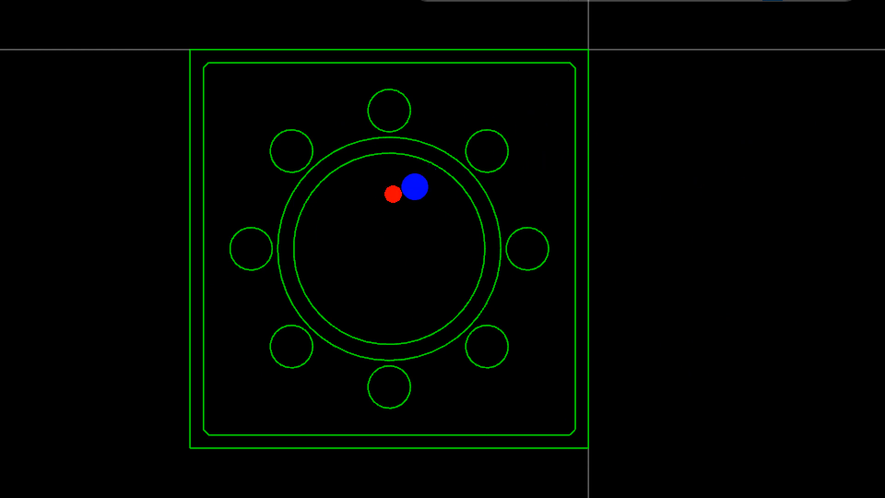
mouse_move(397, 191)
mouse_down()
mouse_move(372, 184)
mouse_move(421, 186)
mouse_move(389, 190)
mouse_move(415, 233)
mouse_move(429, 199)
mouse_move(375, 230)
mouse_move(405, 180)
mouse_up()
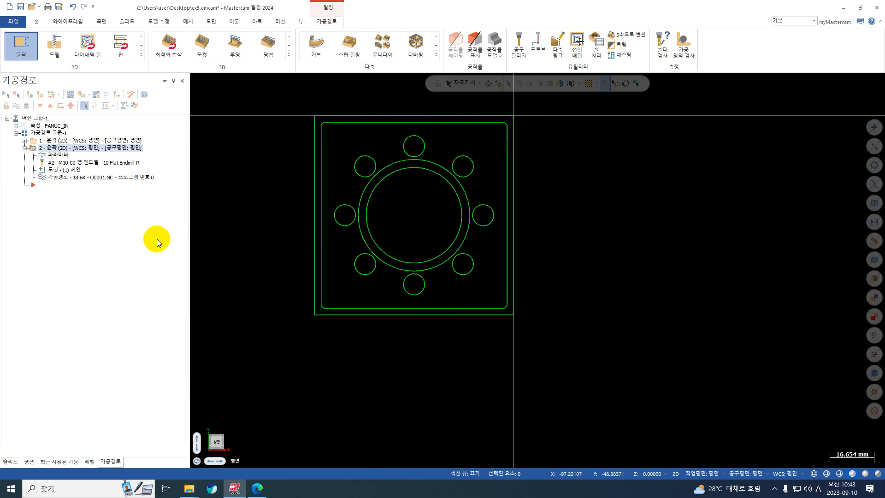
click(25, 149)
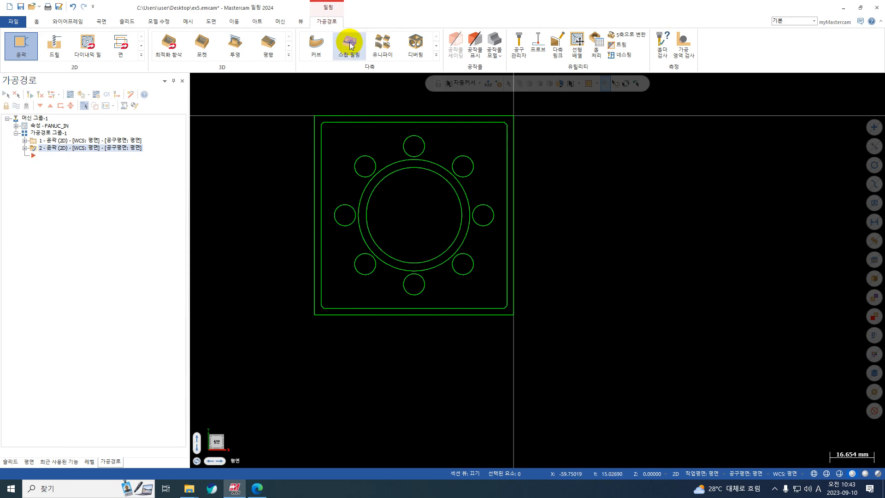
Start a 2D pocket toolpath, check drawing 5, and chain the inner circle of the central bore as the pocket boundary
click(141, 54)
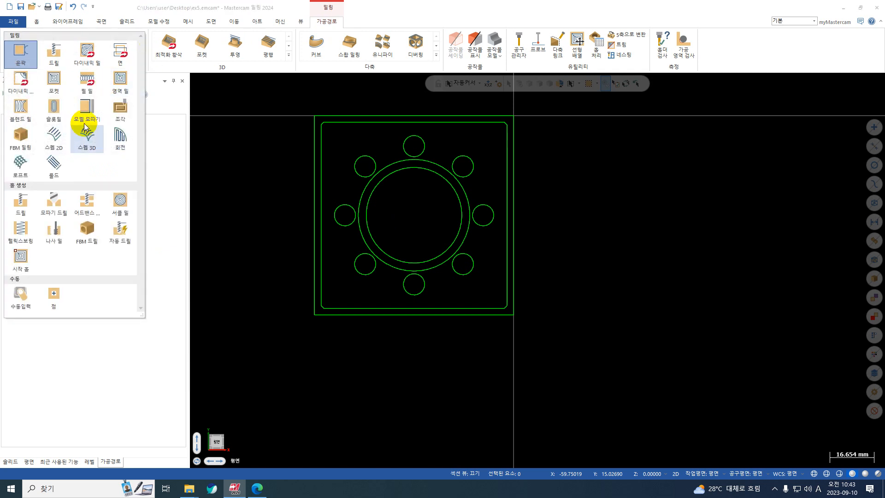
click(63, 79)
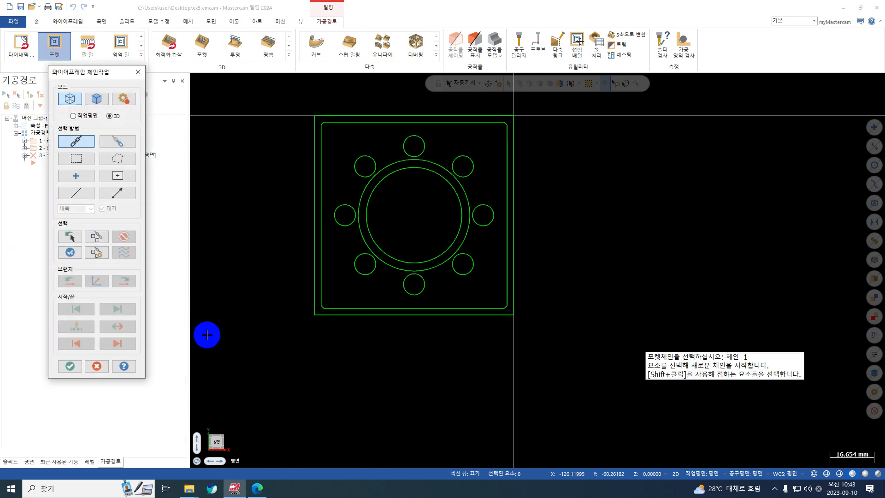
click(257, 489)
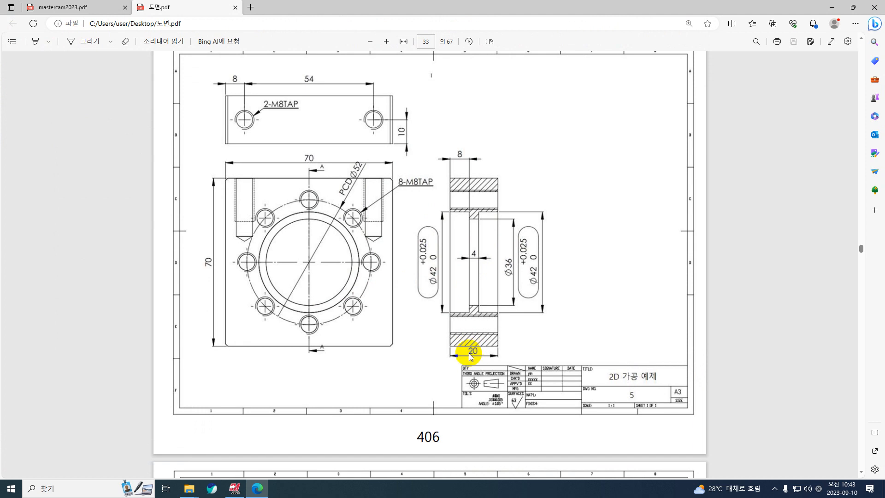
click(834, 6)
click(435, 178)
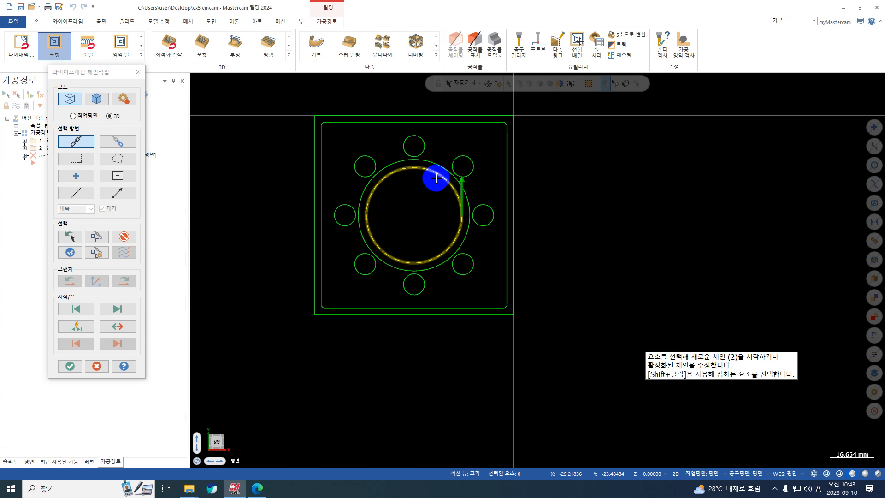
click(70, 366)
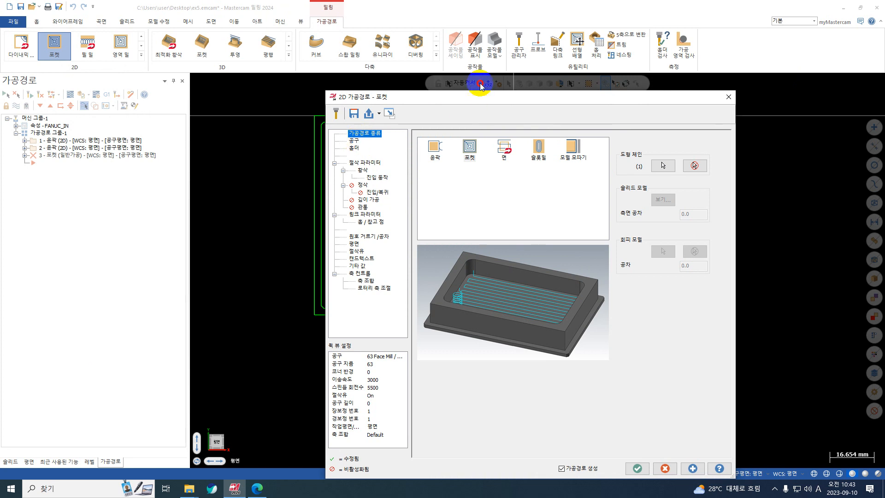
Set the pocket's floor stock allowance to 0 in the cut parameters
drag(479, 97, 455, 34)
click(329, 80)
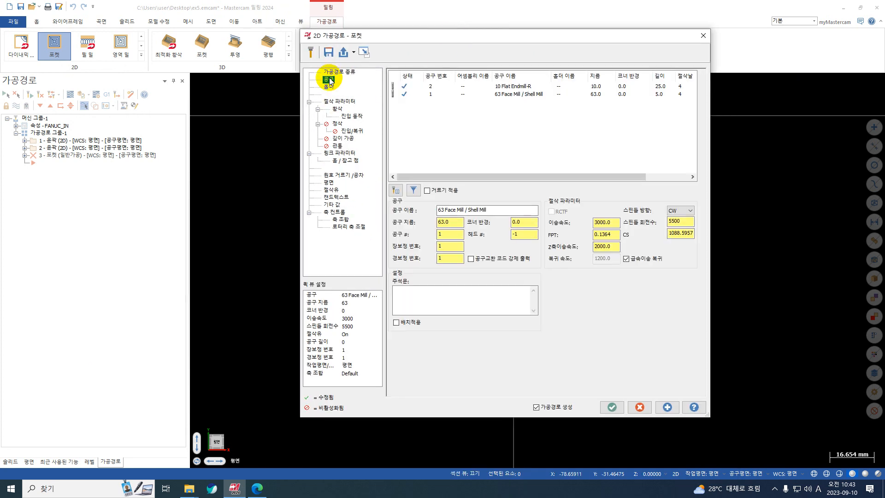
click(342, 103)
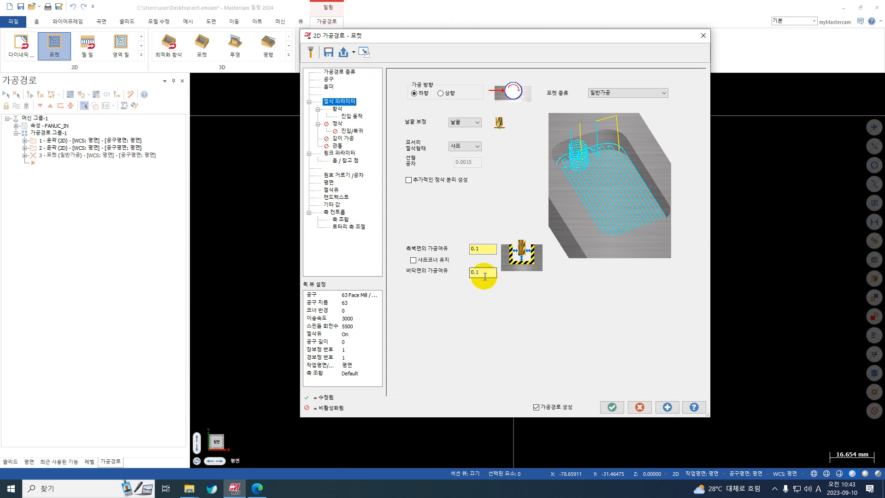
drag(485, 277, 447, 275)
text(0)
key(Return)
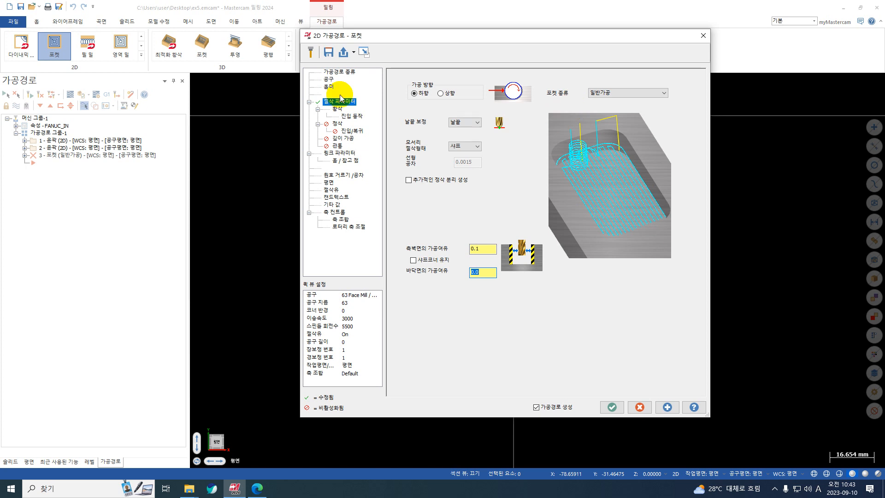
Set the pocket roughing corner rounding radius to 0.5 and review the helix entry settings
click(337, 109)
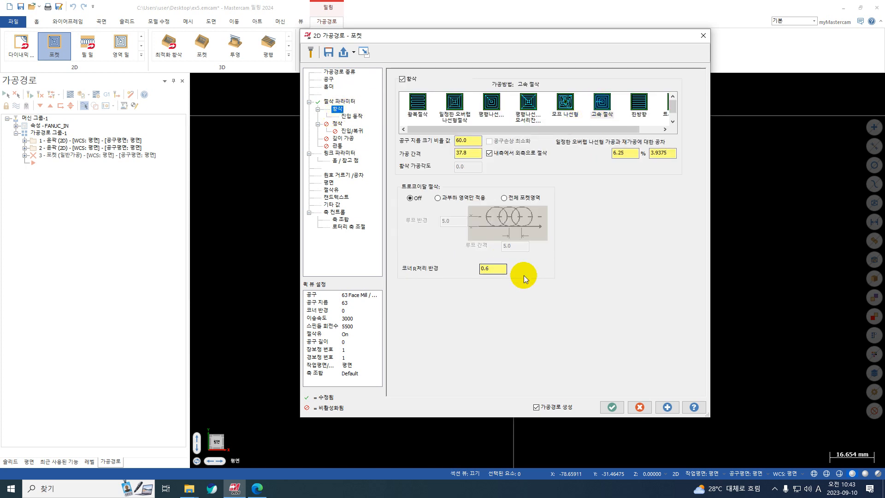
drag(492, 270, 471, 270)
text(0.5)
key(Return)
click(357, 117)
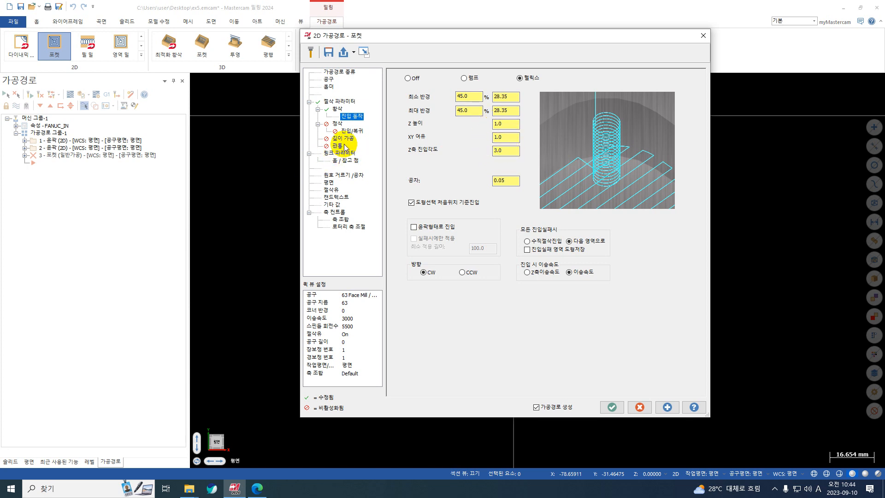
Enable depth cuts for the pocket with a maximum rough step of 6.0
click(343, 139)
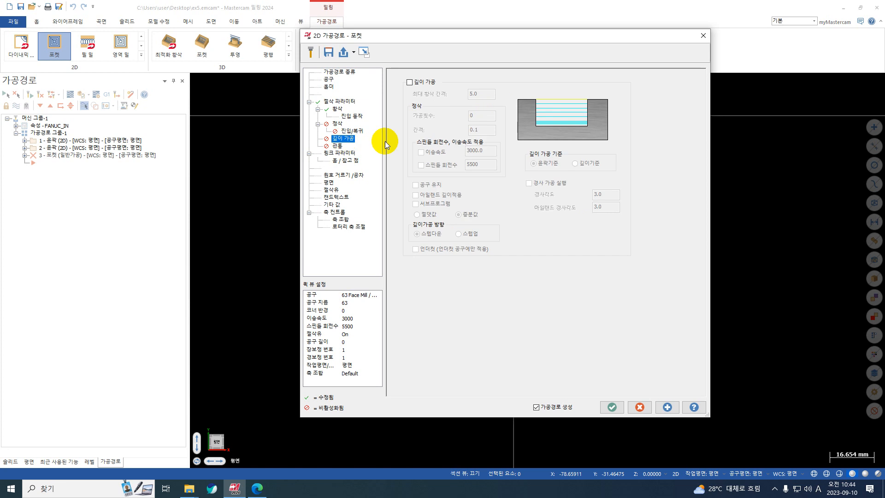
click(426, 84)
click(427, 84)
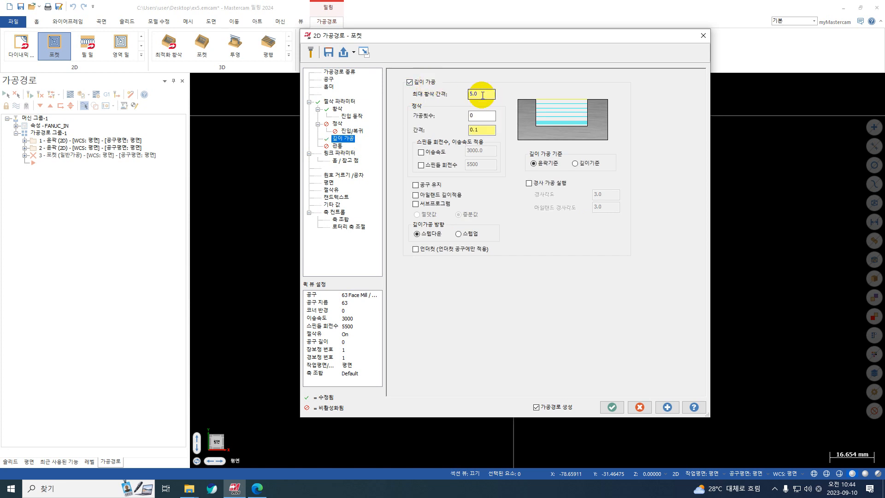
drag(483, 95, 429, 98)
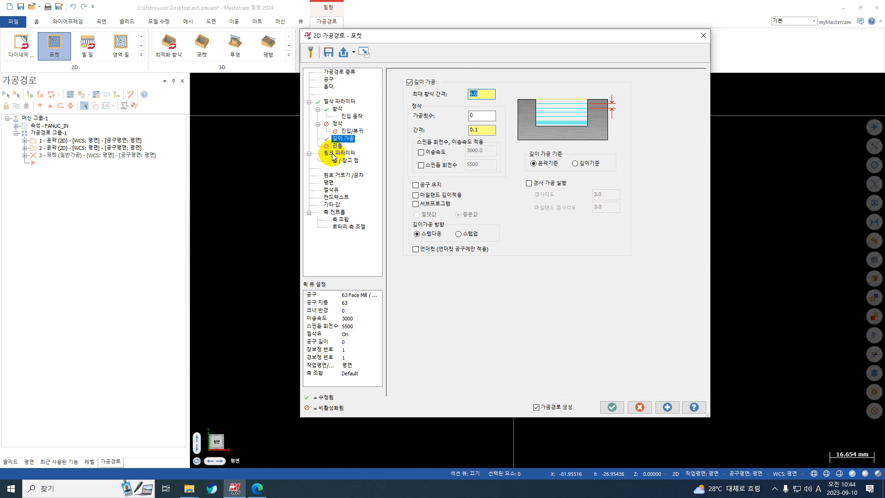
Set the pocket's absolute cutting depth to -20.5 with top of stock at 0, and keep the operation
click(333, 154)
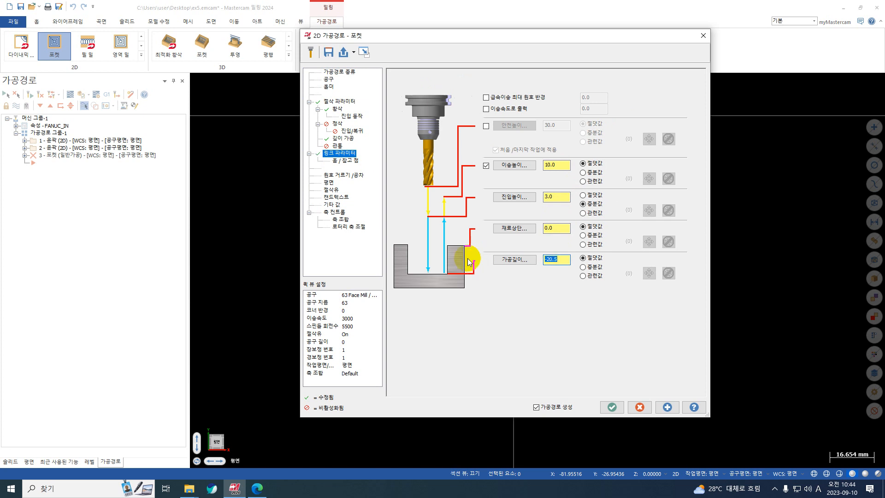
click(667, 408)
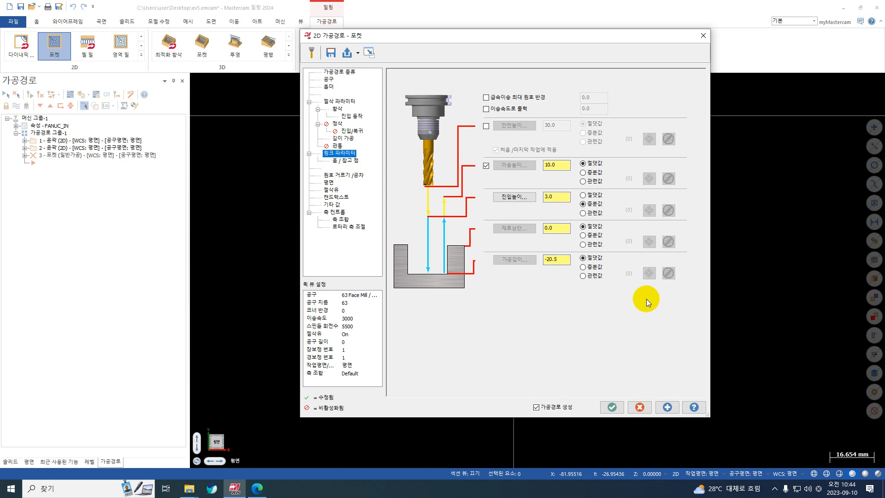
click(612, 407)
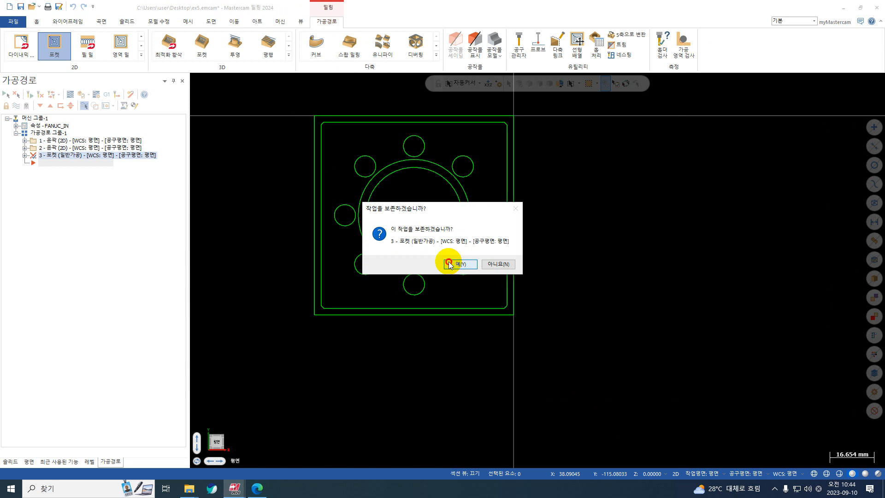
click(450, 264)
Reopen the pocket operation's parameters and assign the 10 Flat Endmill-R as its tool
click(24, 156)
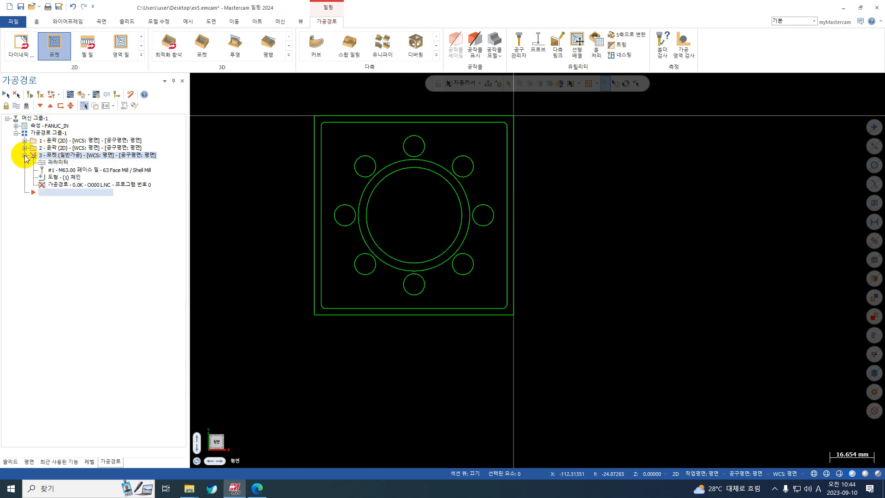
click(57, 163)
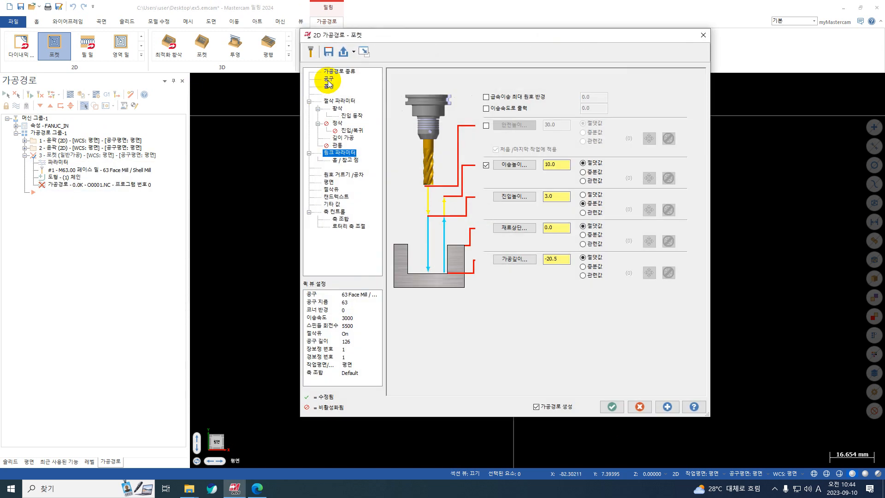
click(329, 82)
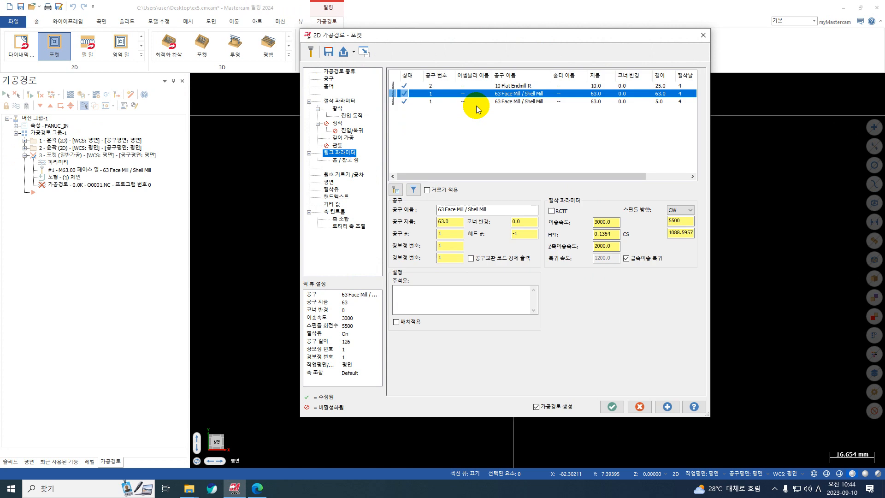
click(461, 85)
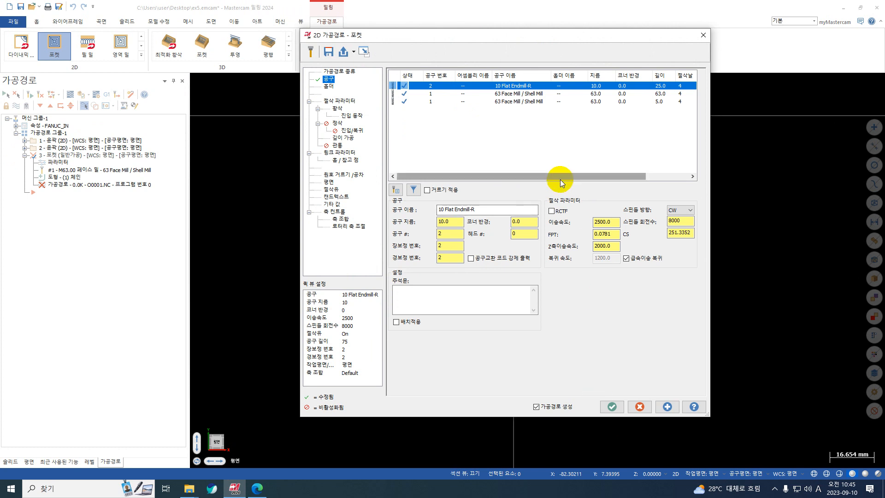
Delete the duplicate 63 mm face mill with length 5.0, reselect the 10 Flat Endmill-R, and accept the pocket
click(589, 103)
key(Delete)
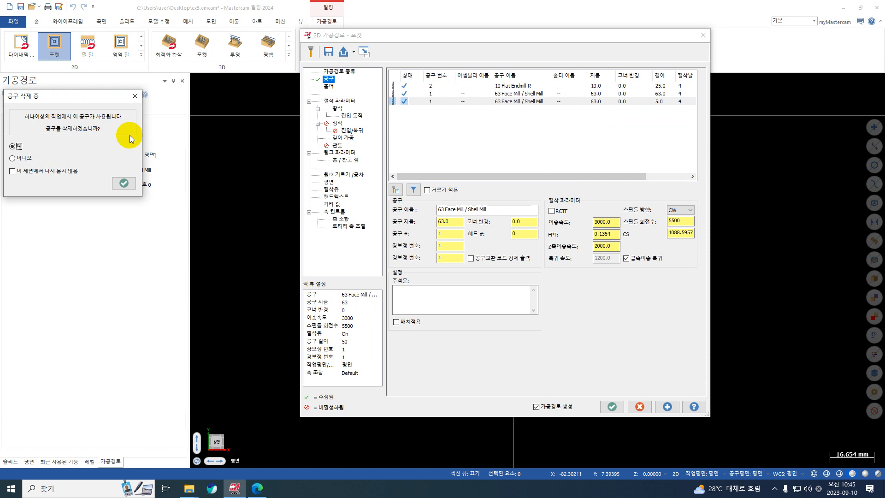
key(Return)
click(450, 86)
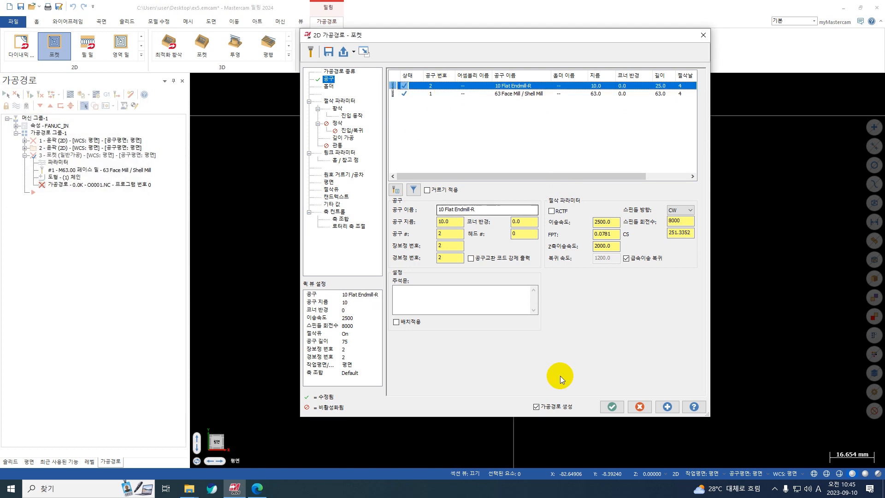
click(599, 406)
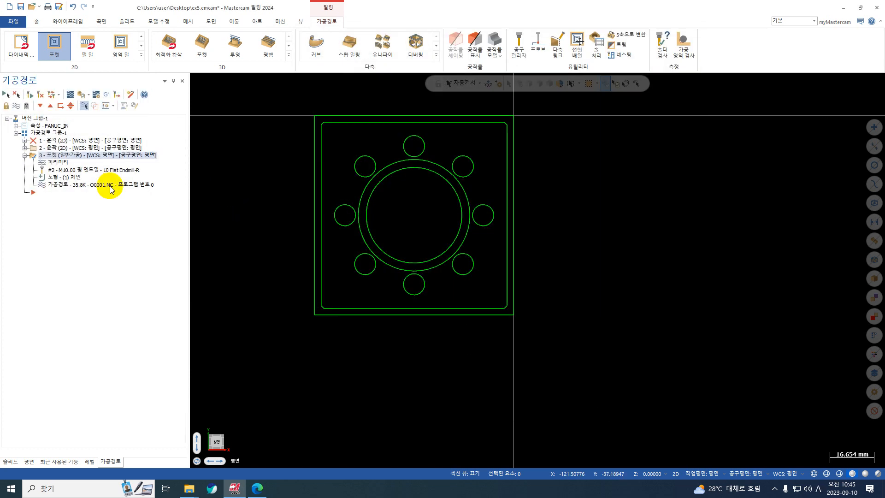
Reassign the remaining 63 Face Mill / Shell Mill to the first contour operation, regenerate it, and collapse it
click(25, 140)
click(50, 147)
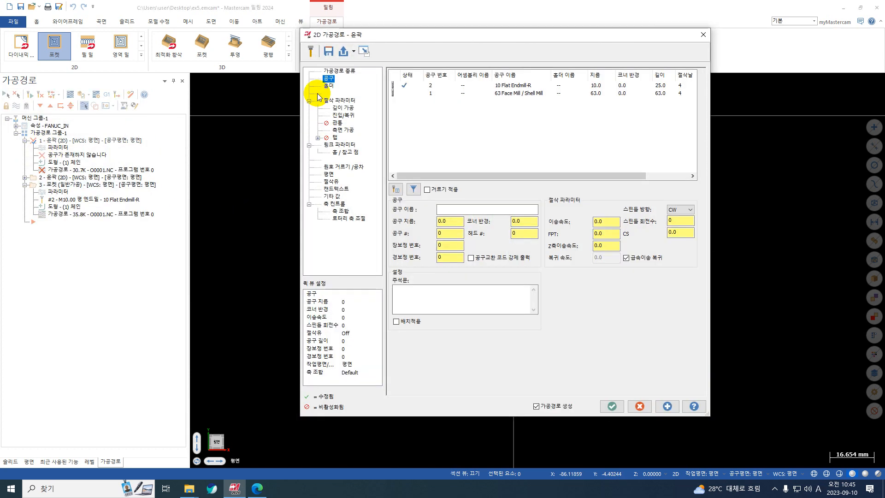
click(429, 87)
click(415, 93)
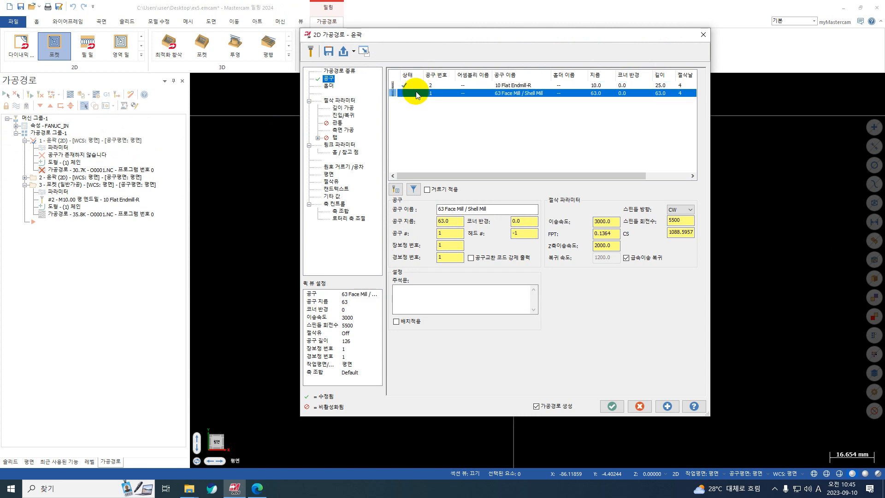
click(612, 406)
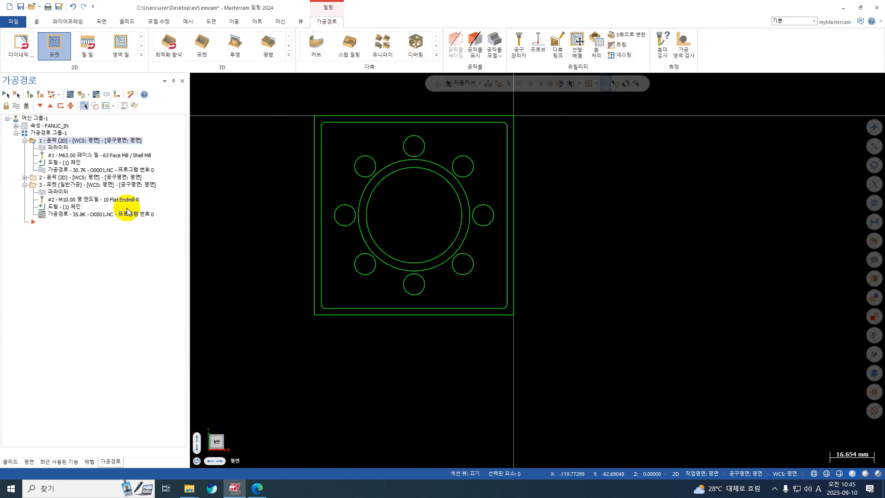
click(25, 140)
Collapse the second contour operation, check the tool assigned in the pocket operation's parameters, and accept them
click(58, 156)
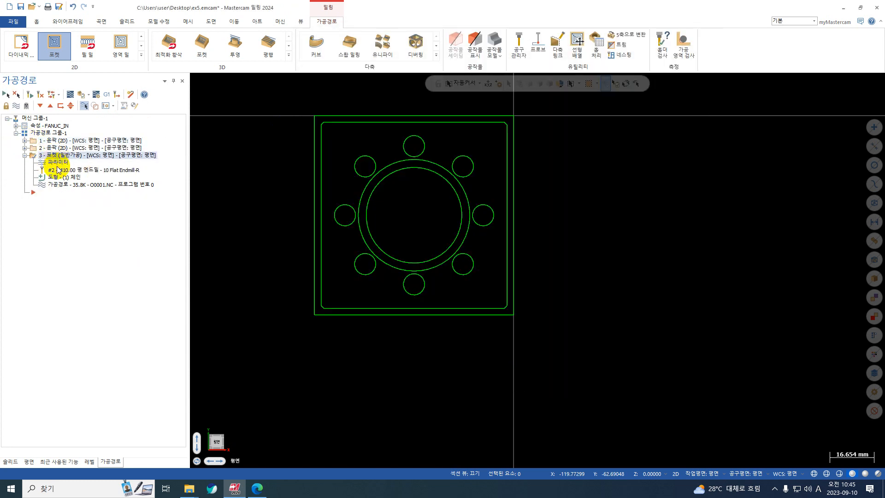
click(58, 163)
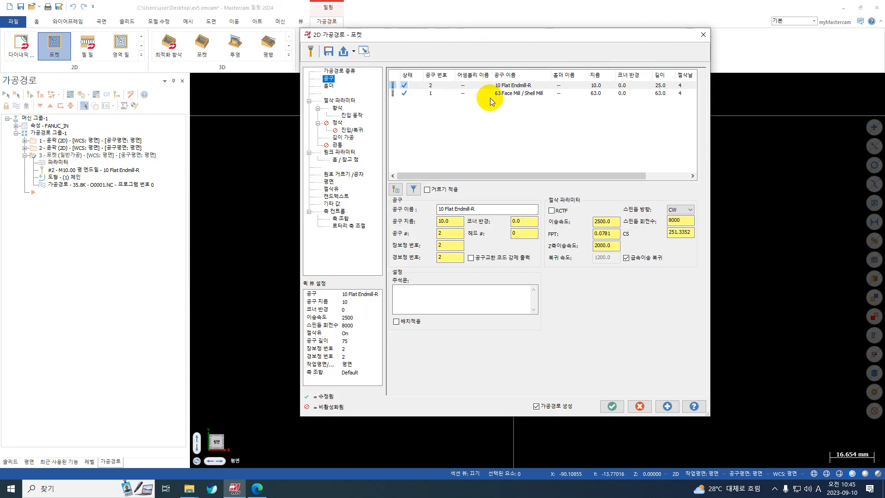
click(613, 407)
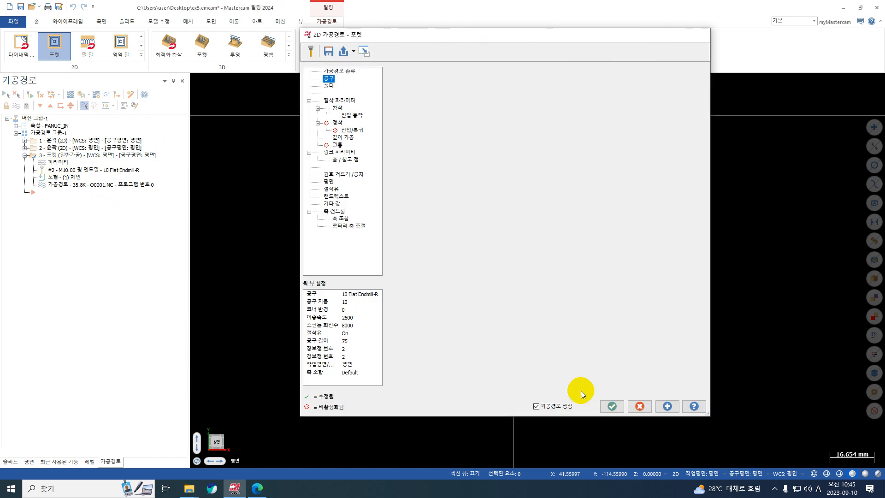
Backplot the pocket toolpath to examine where the tool enters the bore, and close the backplot
click(70, 95)
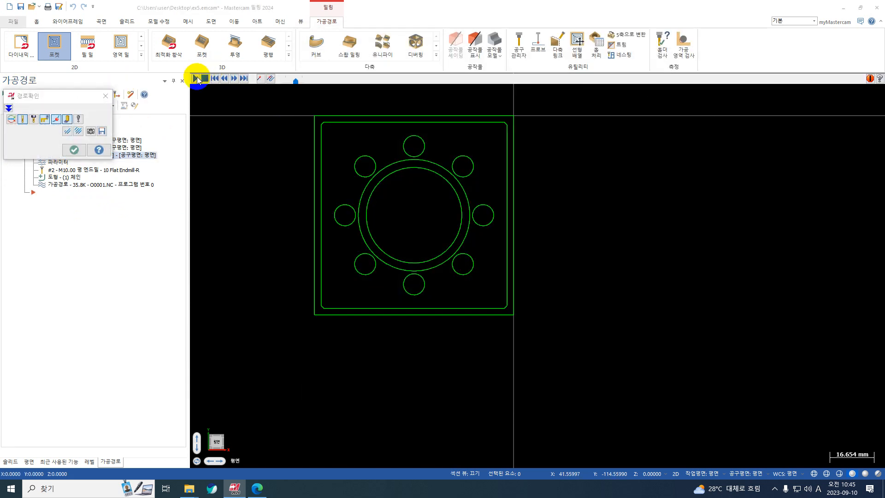
scroll(498, 255, up, 1)
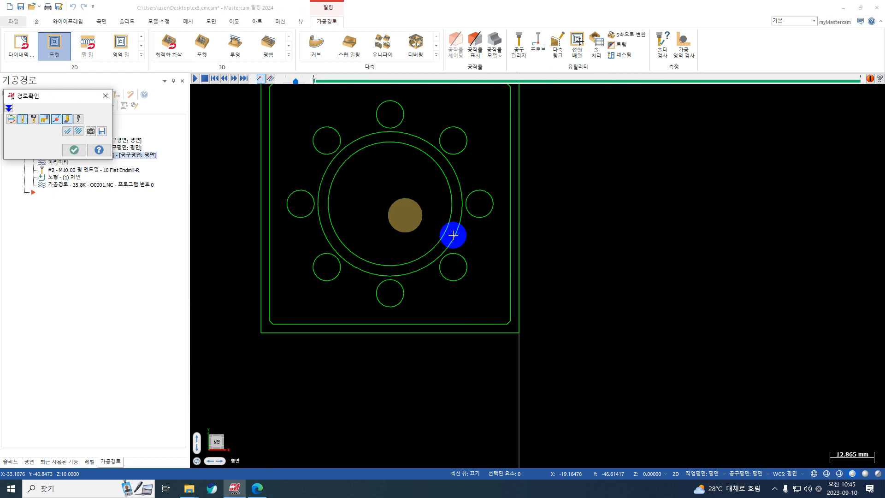
click(196, 78)
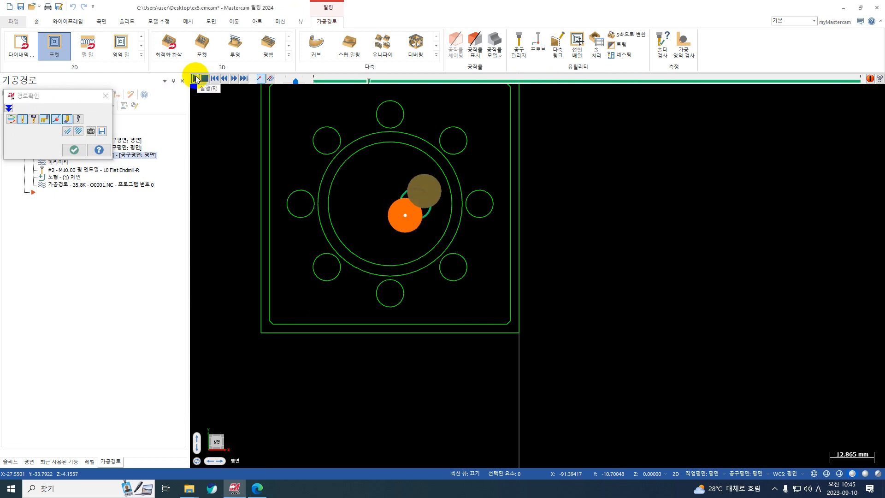
click(111, 100)
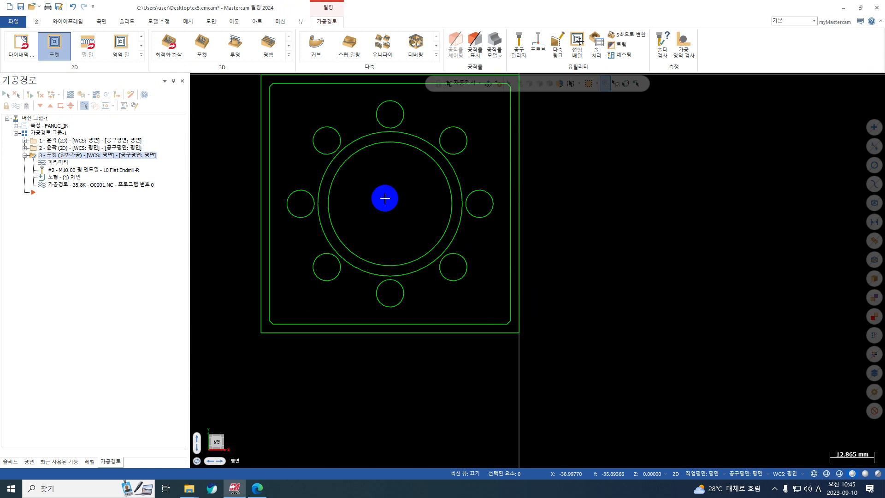
Add a point chain at the arc centre of the inner bore circle to the pocket operation's geometry
click(65, 177)
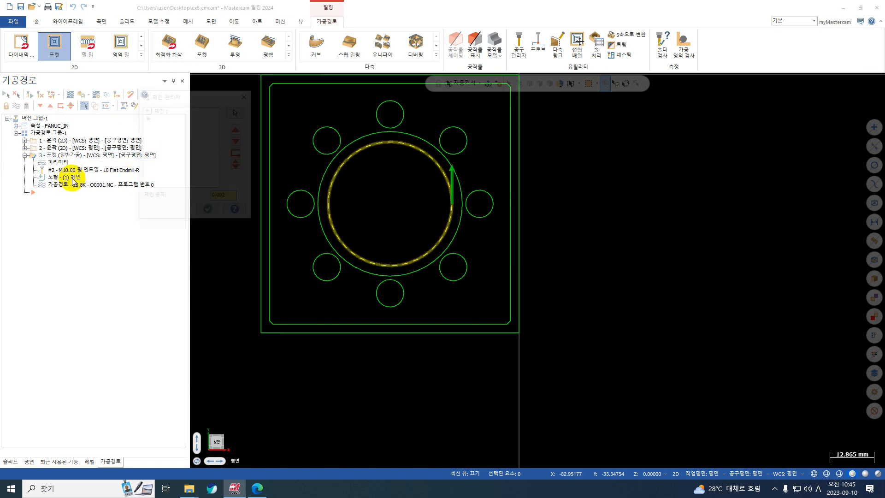
click(247, 94)
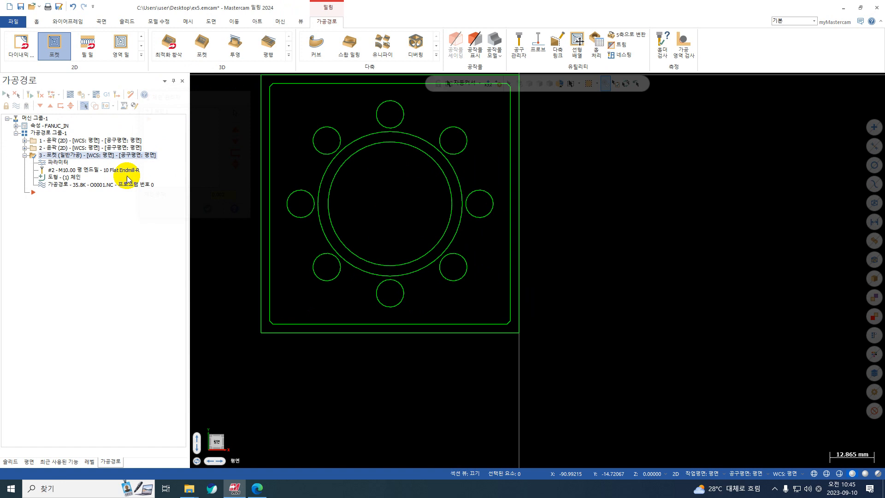
click(64, 177)
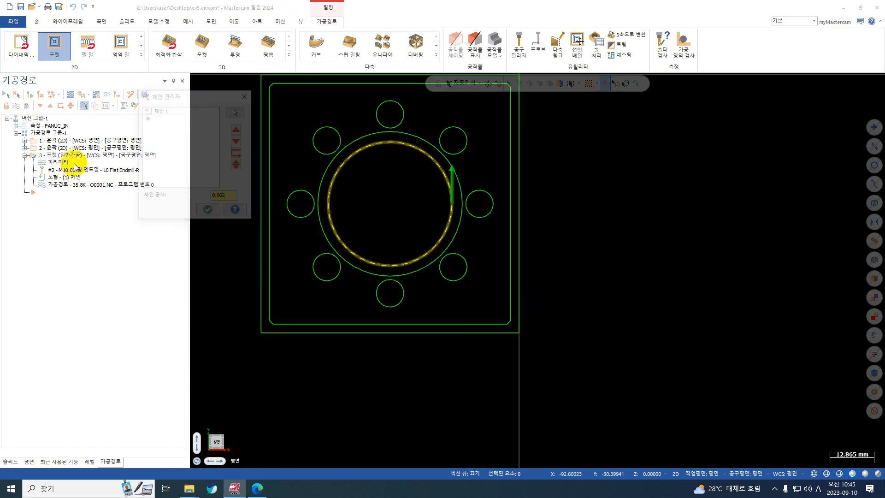
right_click(161, 123)
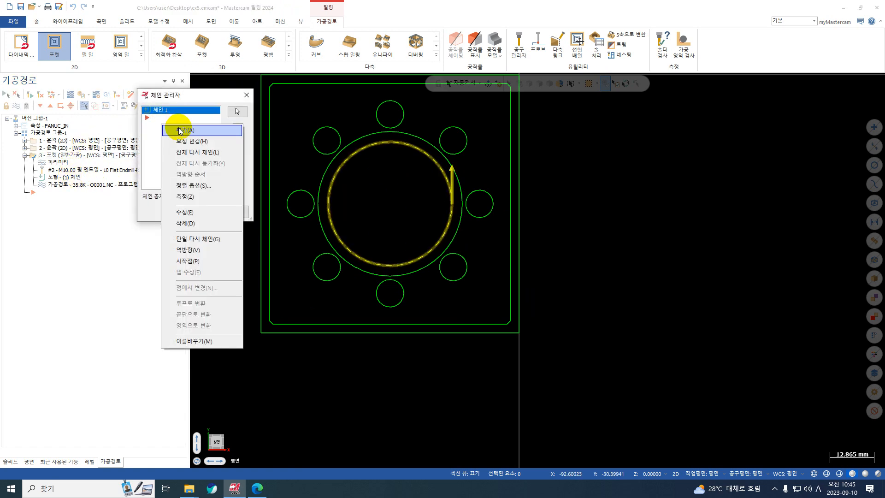
click(180, 131)
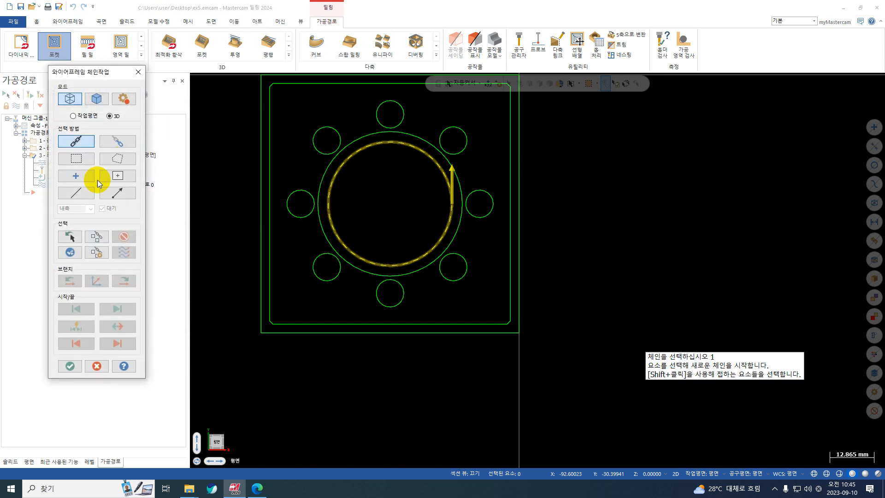
click(84, 177)
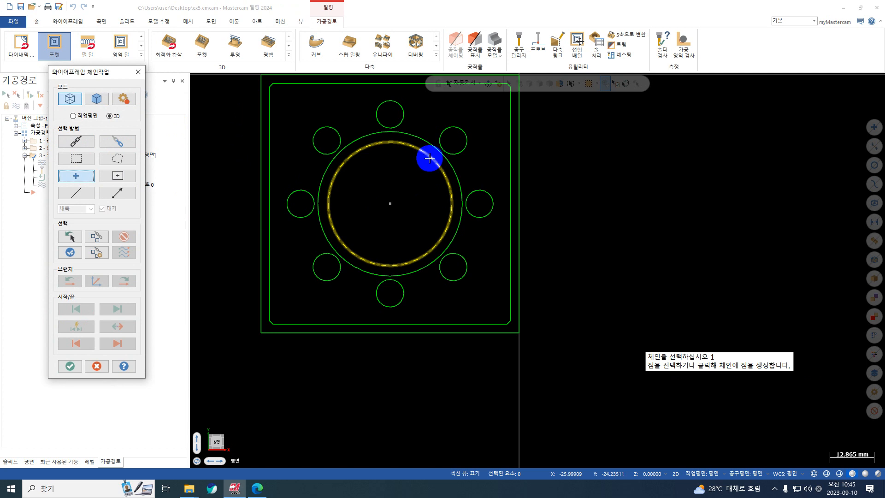
click(429, 158)
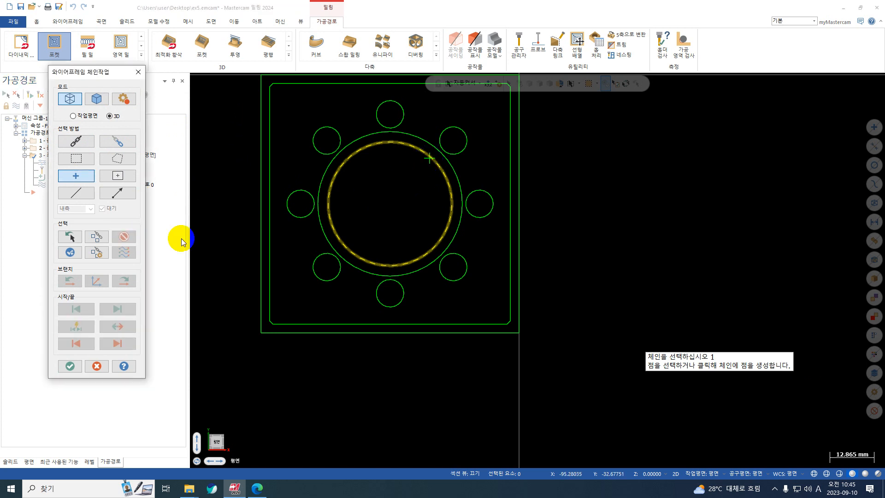
click(445, 176)
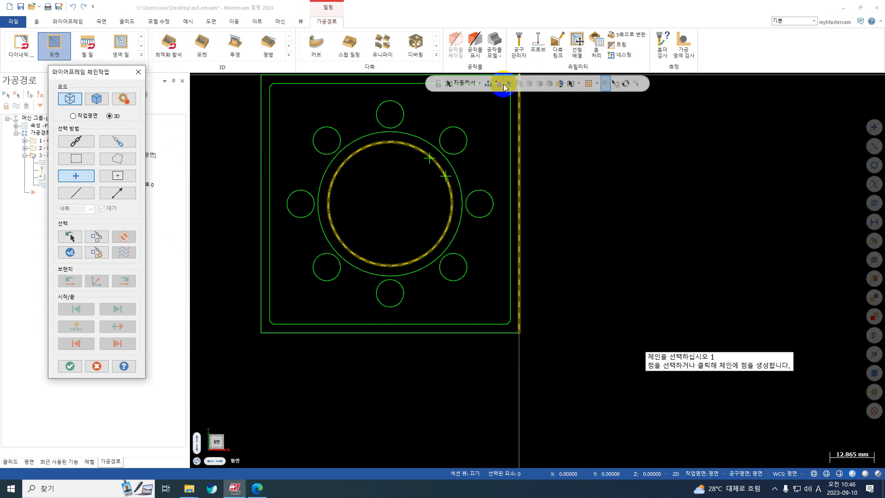
click(480, 84)
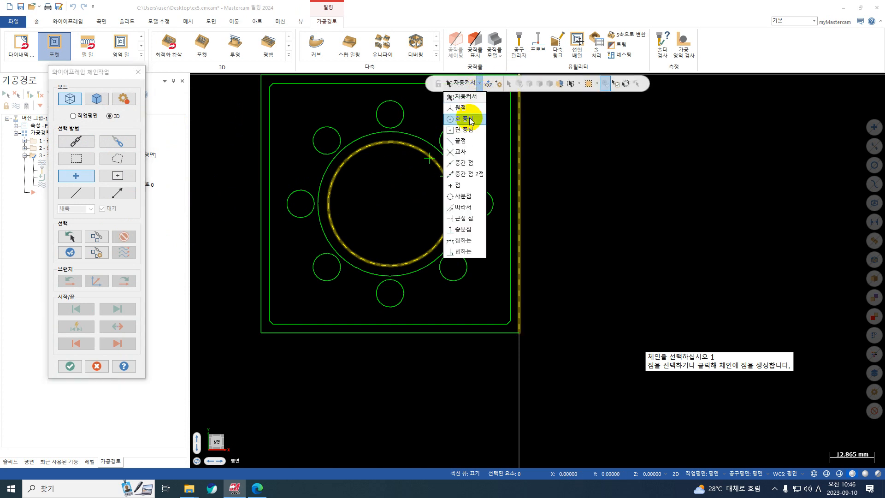
click(470, 121)
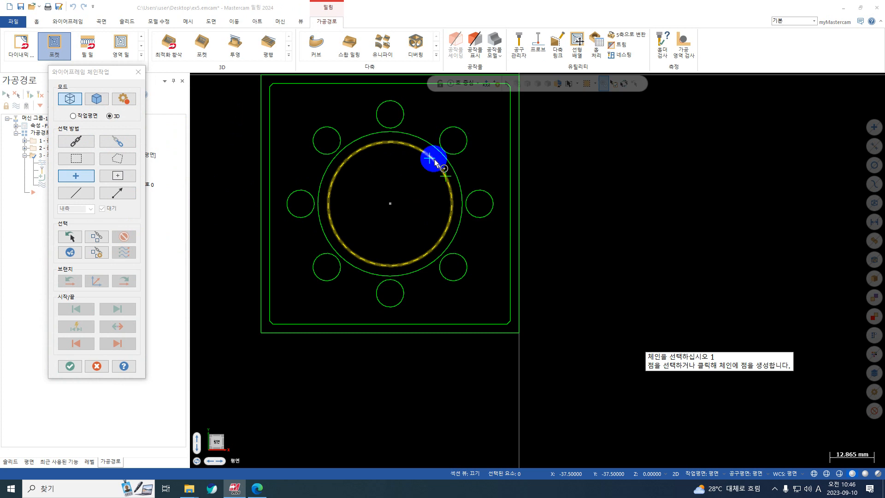
click(433, 158)
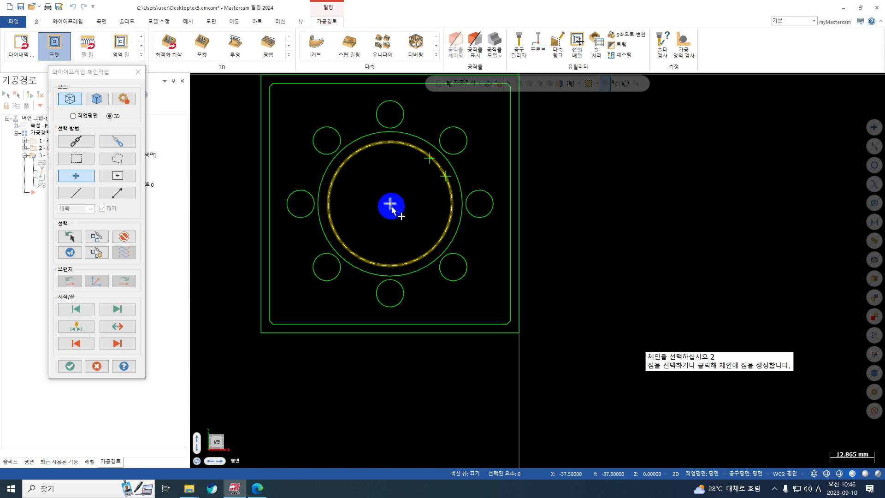
Turn the display of the circles' arc centre points on and off again
click(36, 21)
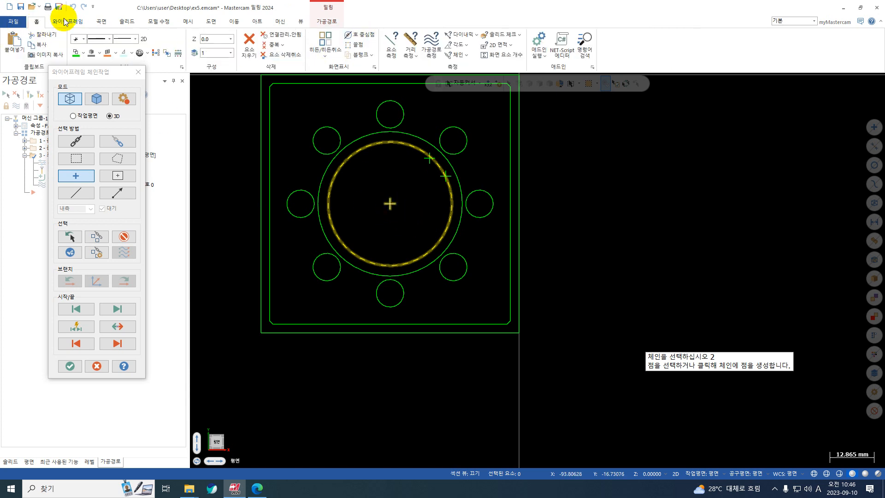
click(366, 41)
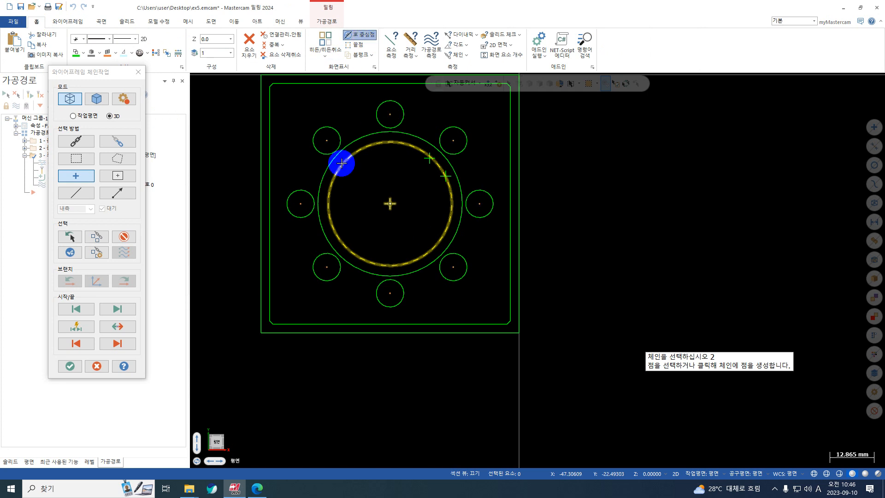
click(305, 209)
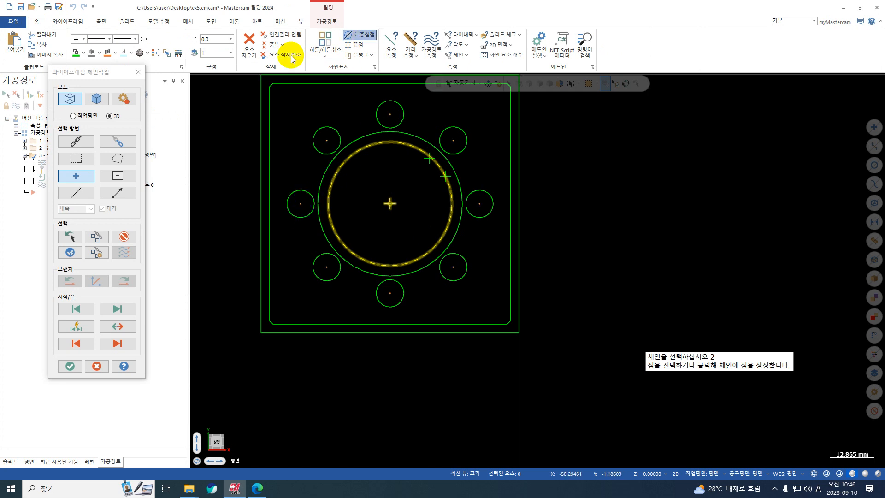
click(358, 40)
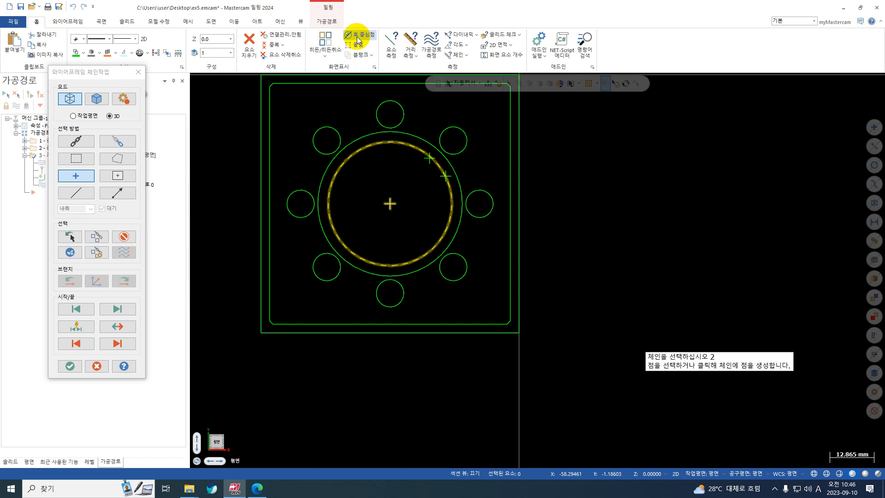
Confirm the centre point chain and accept the pocket's updated chain list
click(391, 204)
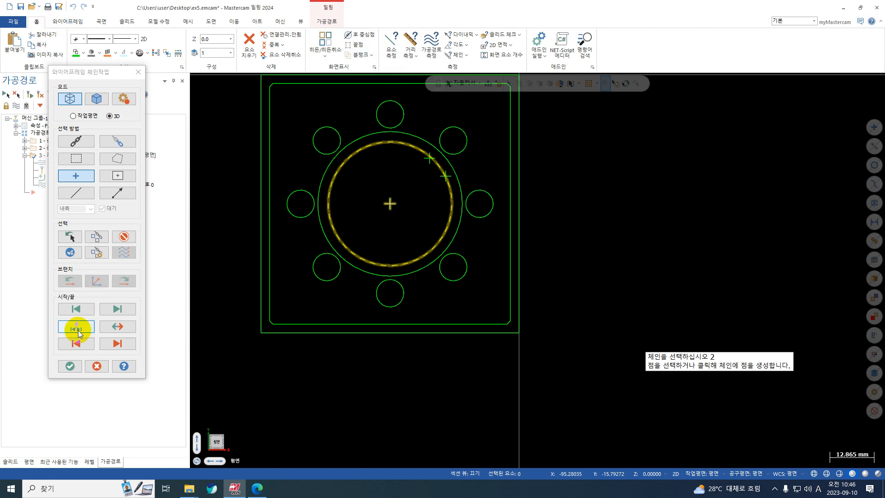
click(73, 363)
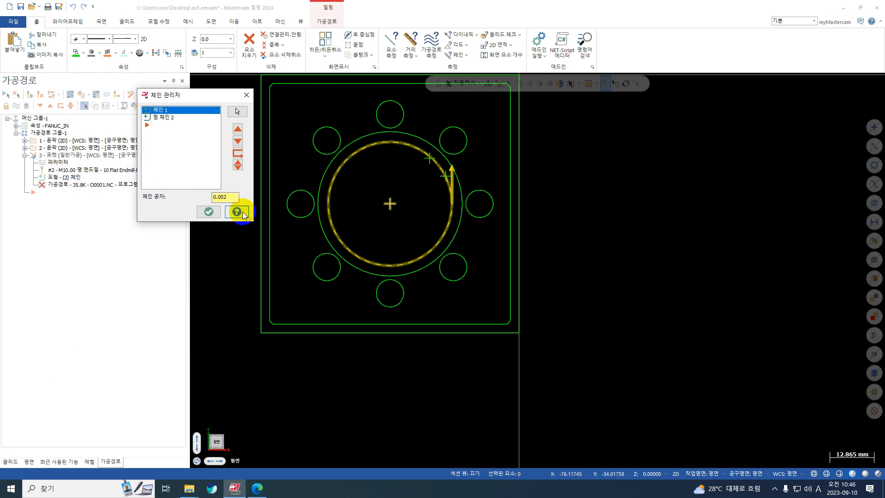
click(208, 212)
Delete the two stray points on the inner bore circle
scroll(460, 185, up, 3)
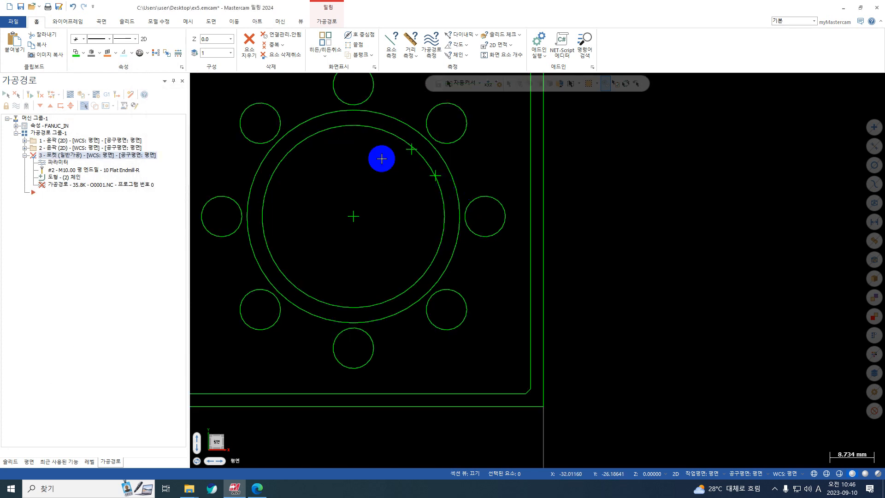
click(410, 152)
click(430, 177)
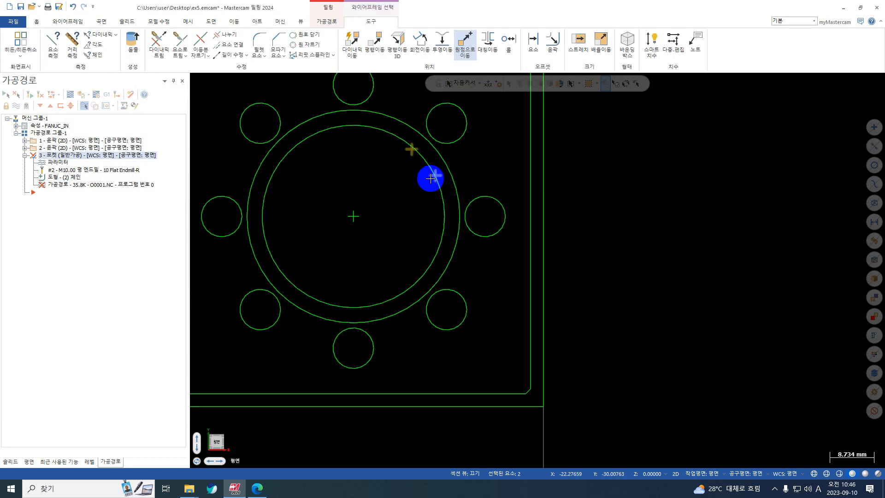
key(Escape)
Regenerate the pocket operation, backplot its toolpath in a tilted view, close the backplot, and restore the top view
scroll(439, 223, down, 1)
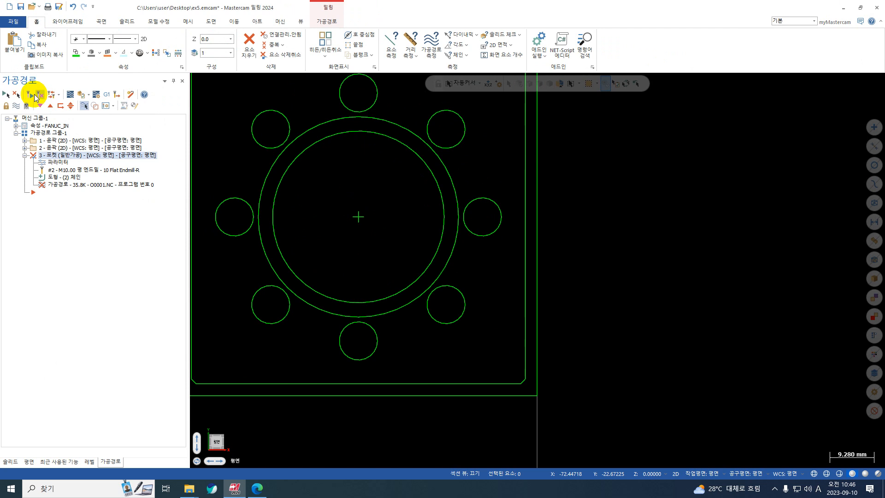
click(35, 97)
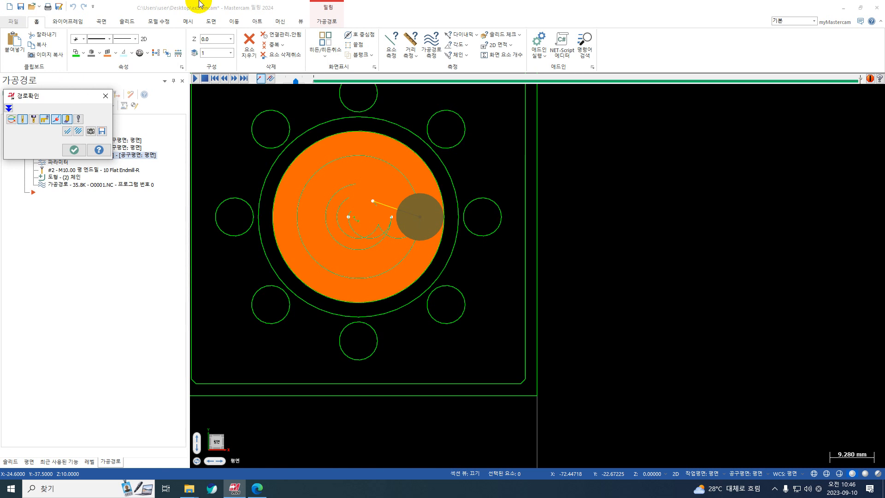
middle_drag(438, 253, 393, 162)
scroll(394, 162, down, 2)
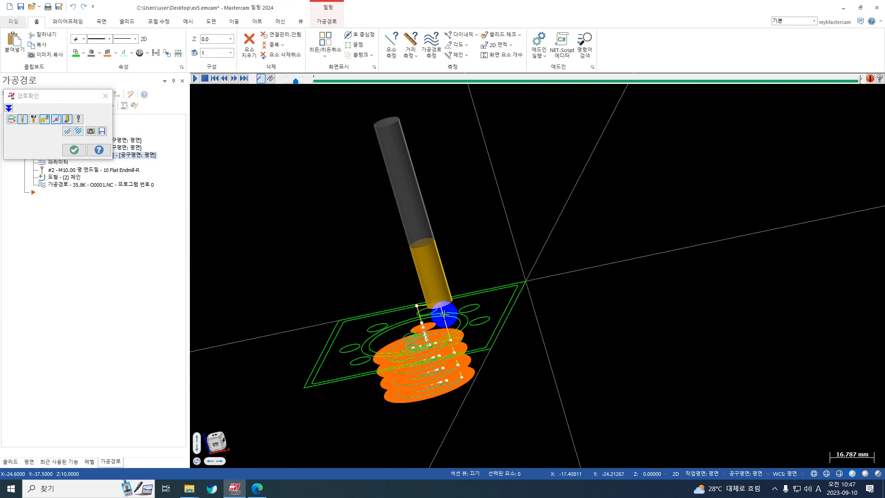
click(75, 150)
right_click(690, 155)
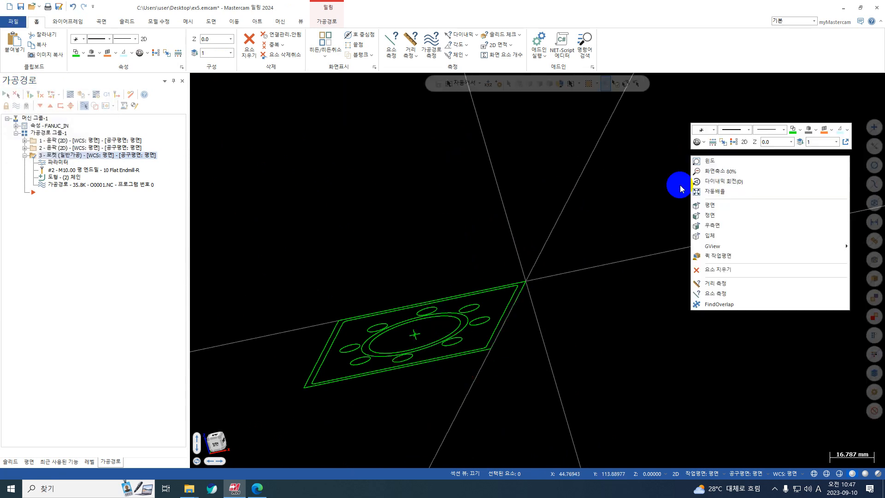
click(742, 203)
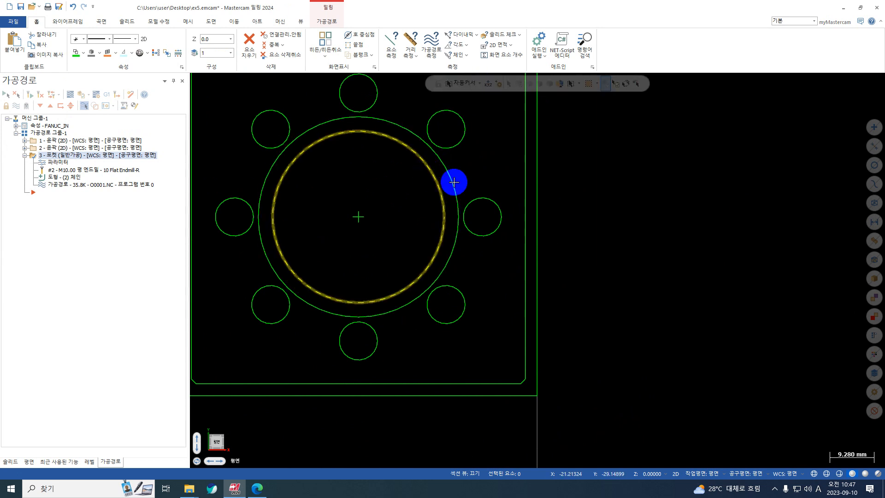
Show the arc centre points of all circles, hide them, and collapse the pocket operation
scroll(560, 218, down, 2)
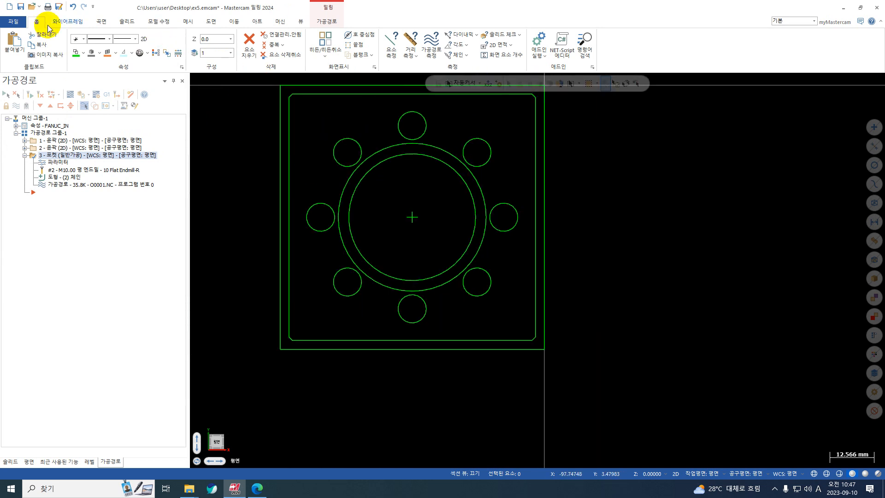
click(361, 39)
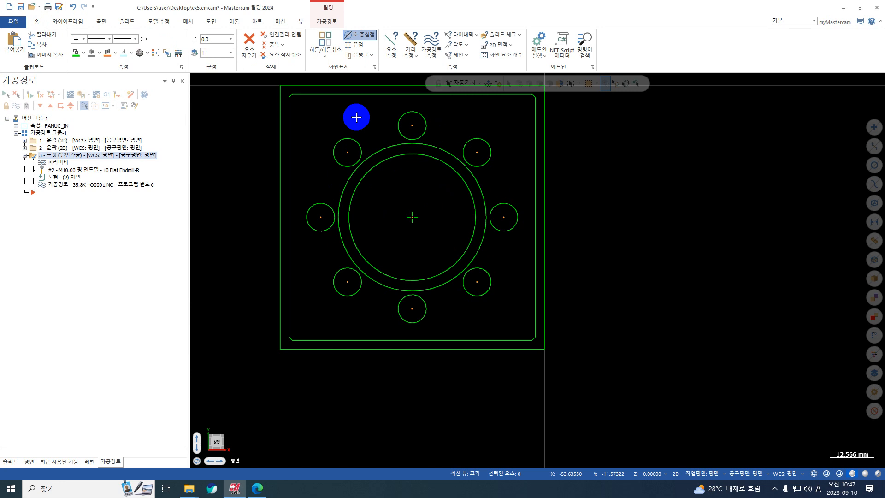
click(362, 34)
scroll(326, 124, down, 2)
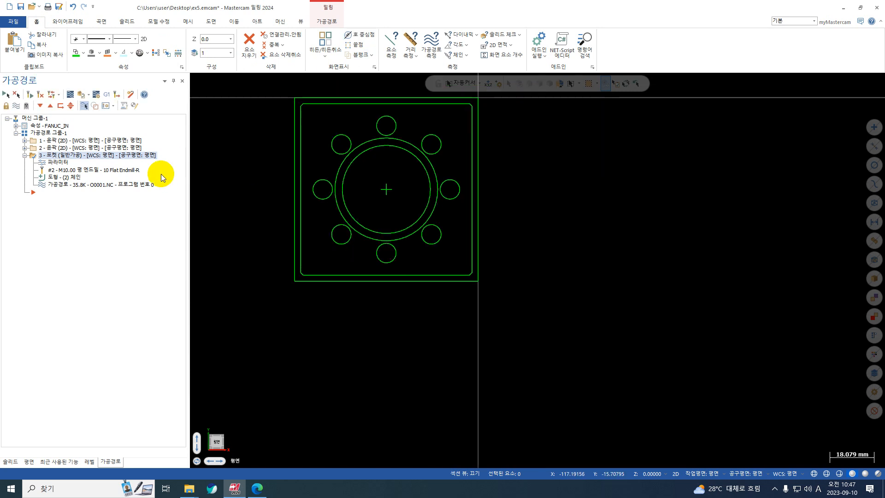
click(24, 155)
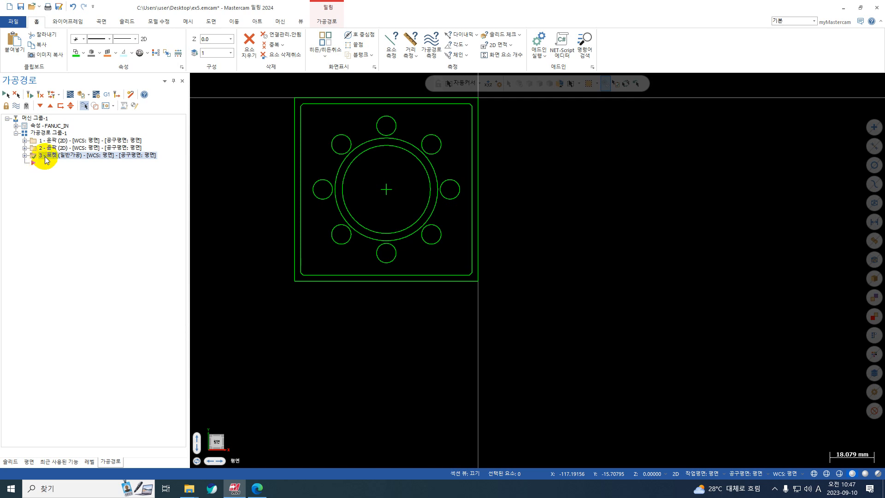
Start a 2D Drill toolpath, find all eight 8 mm bolt-pattern holes with a window selection, and accept them in selected order
click(323, 23)
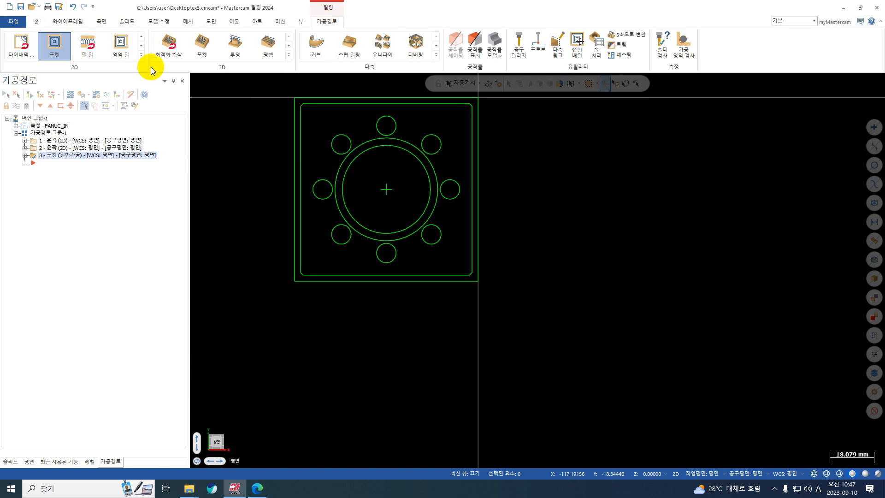
click(143, 56)
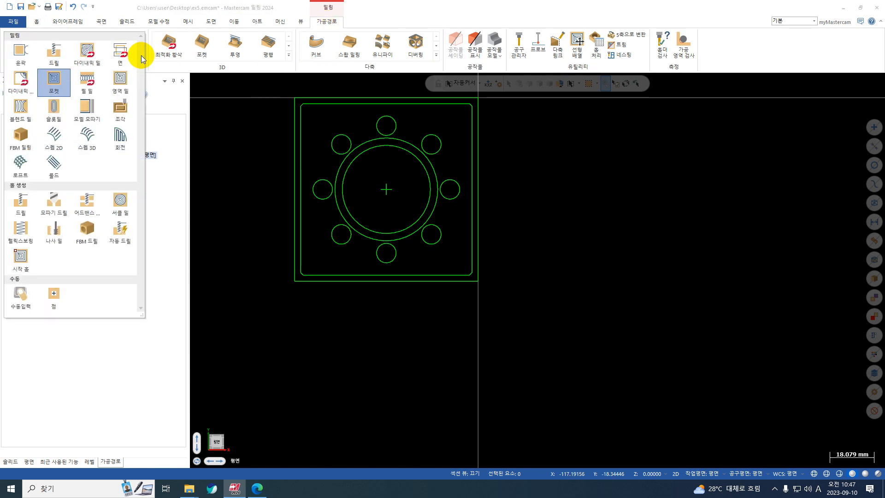
click(54, 51)
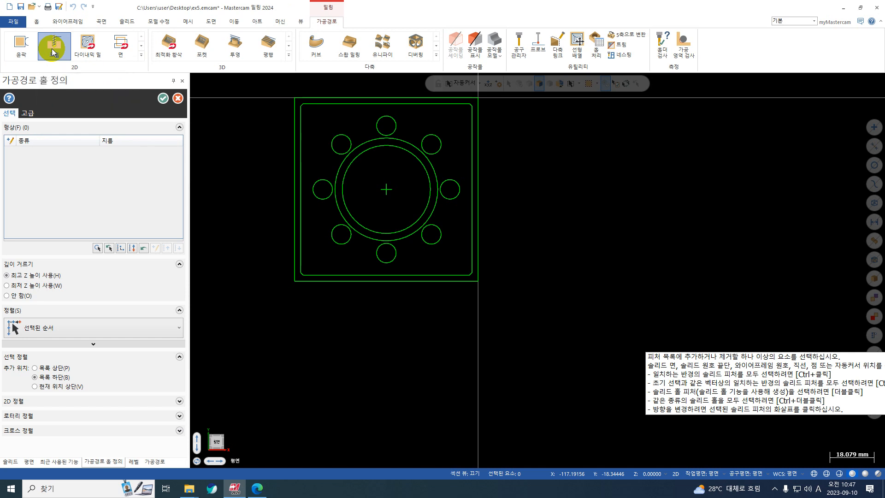
scroll(236, 125, up, 3)
scroll(331, 155, up, 2)
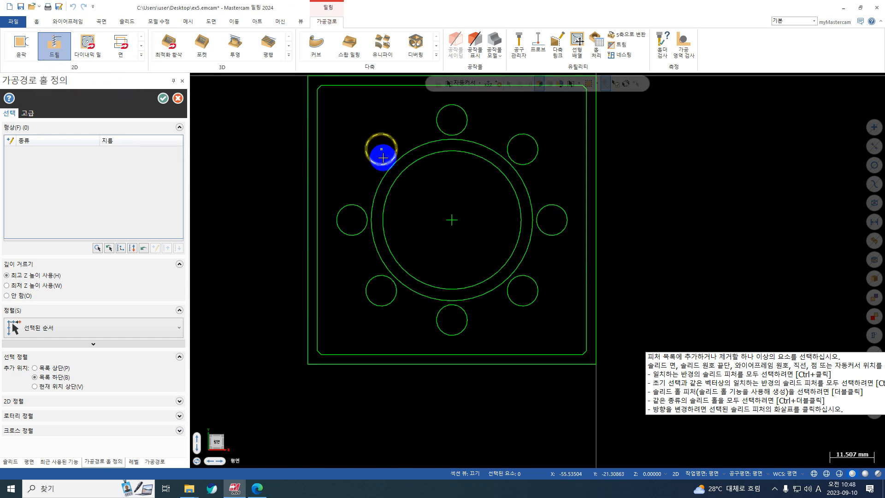
scroll(287, 254, down, 3)
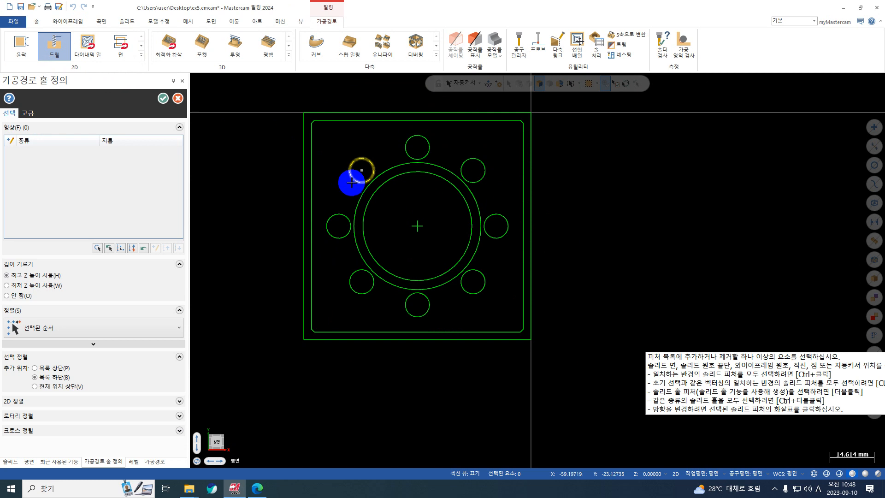
click(98, 248)
click(355, 176)
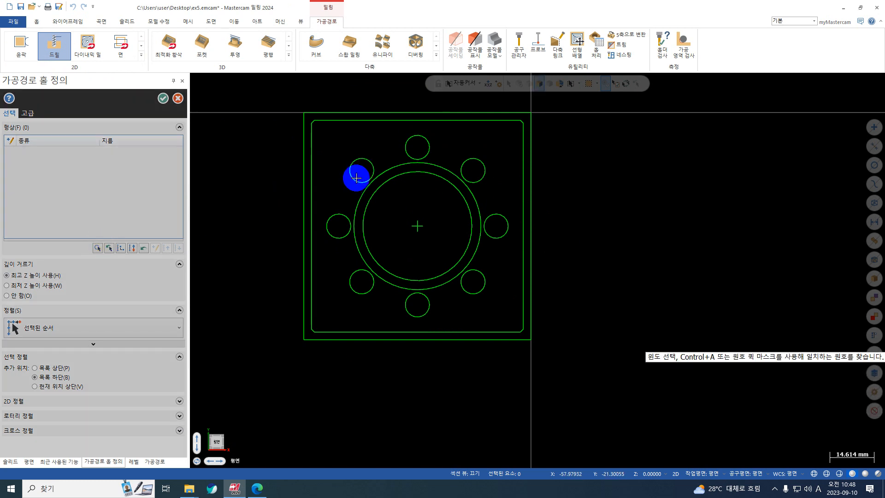
scroll(356, 176, down, 1)
mouse_move(567, 125)
mouse_down()
mouse_move(424, 256)
mouse_move(284, 335)
mouse_up()
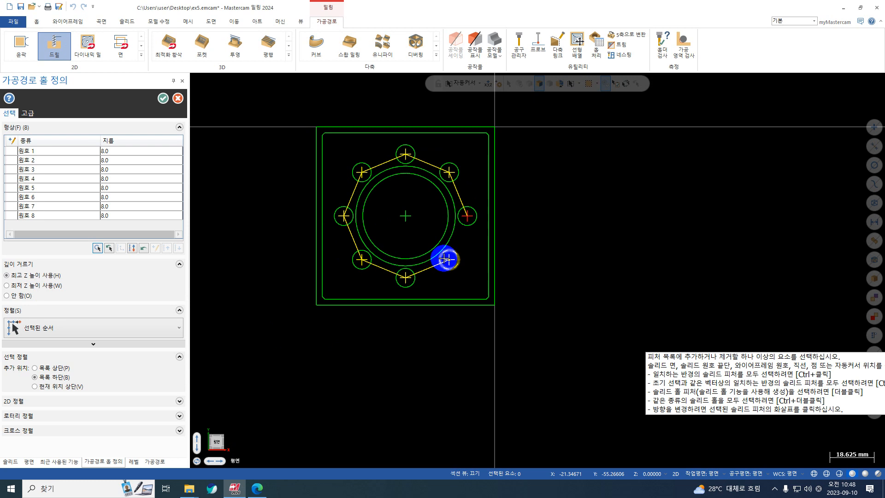
click(179, 332)
click(178, 331)
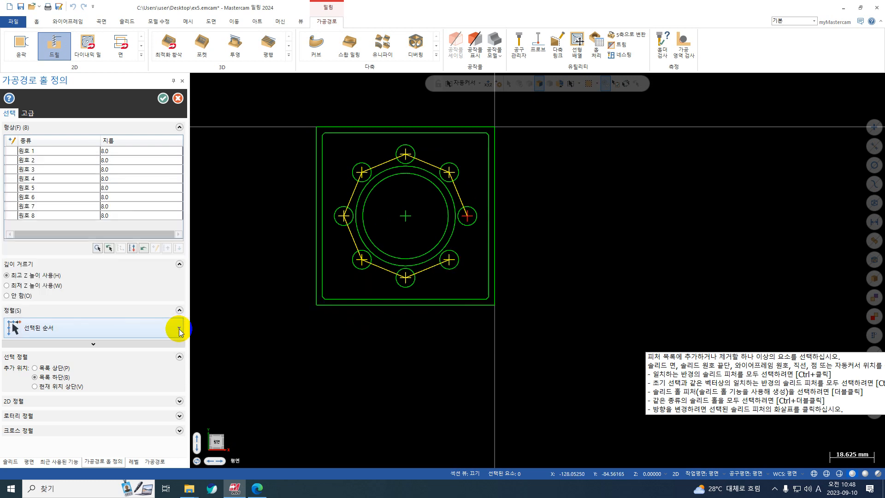
click(164, 98)
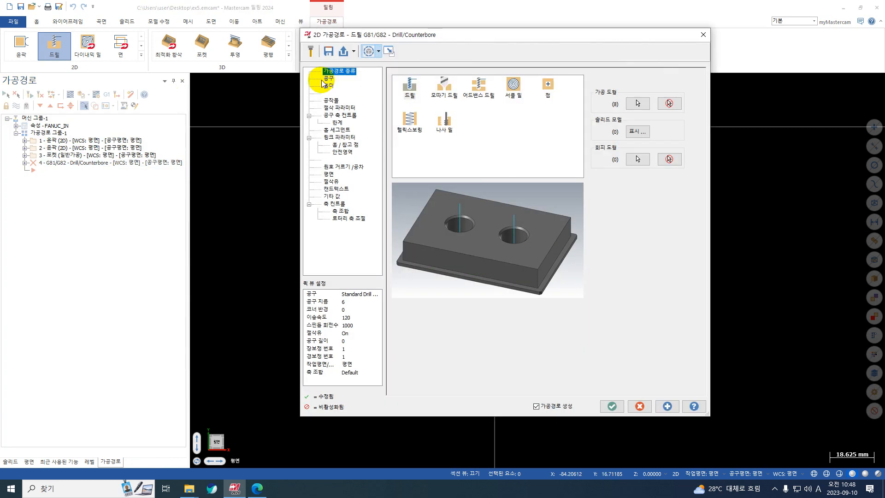
Start creating a new tool for the drill operation and choose Chamfer Mill as its type
click(328, 79)
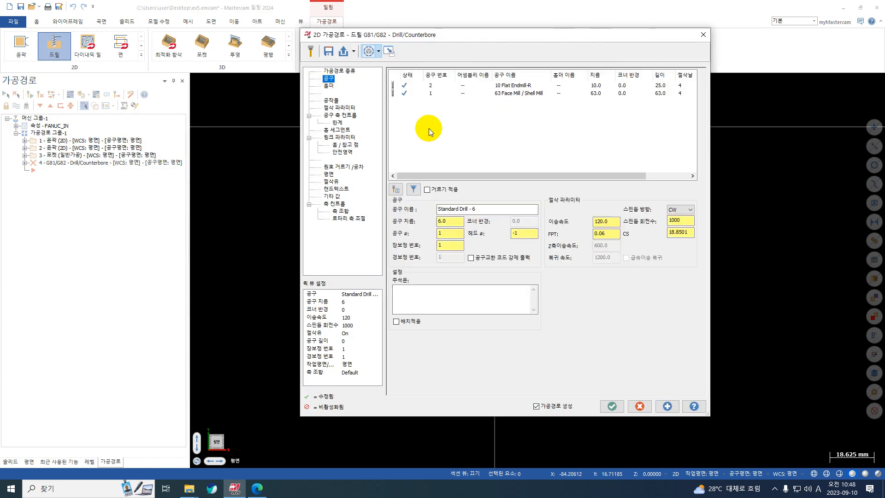
right_click(447, 121)
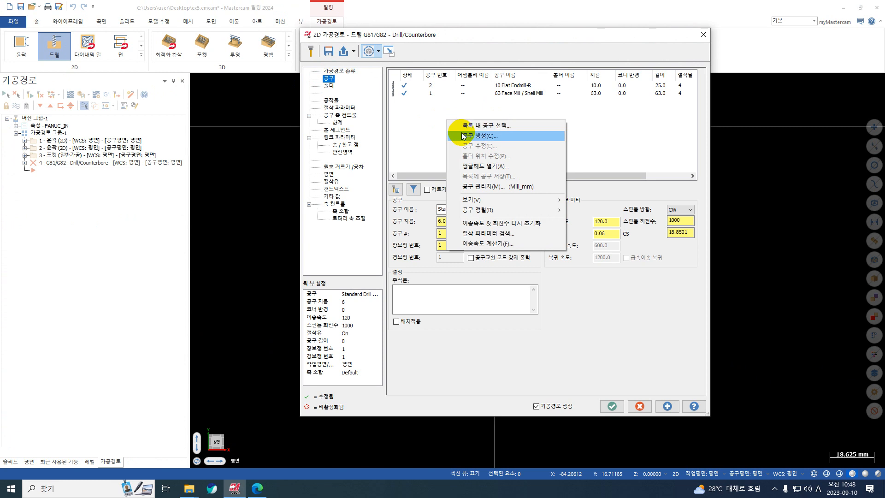
click(463, 136)
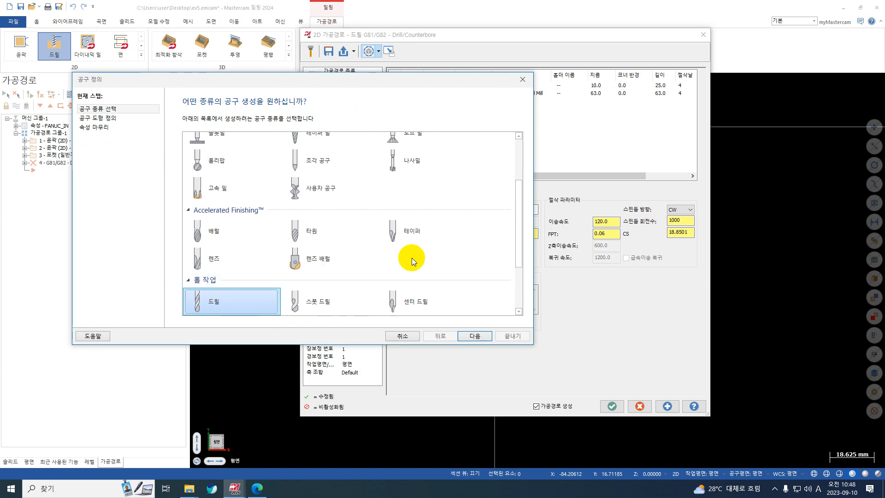
scroll(350, 236, up, 3)
scroll(349, 239, down, 2)
scroll(350, 236, down, 3)
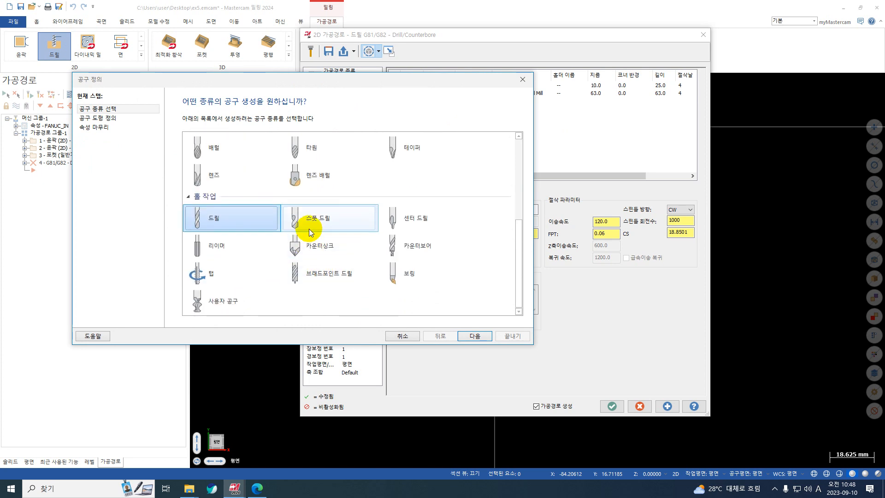
scroll(309, 229, up, 2)
scroll(306, 226, up, 3)
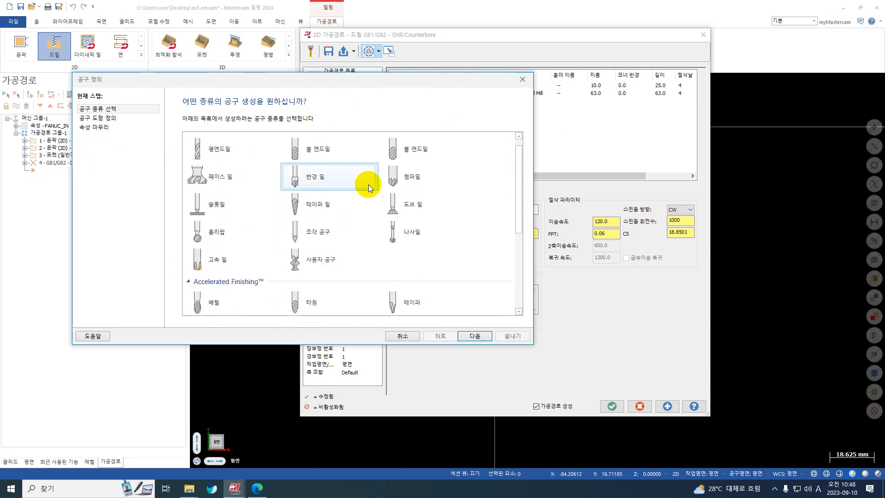
click(412, 178)
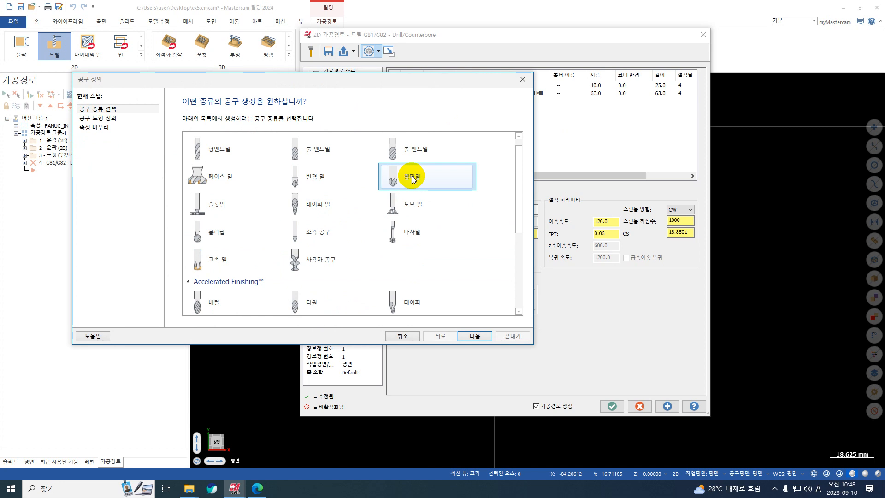
scroll(412, 178, up, 1)
scroll(412, 178, down, 3)
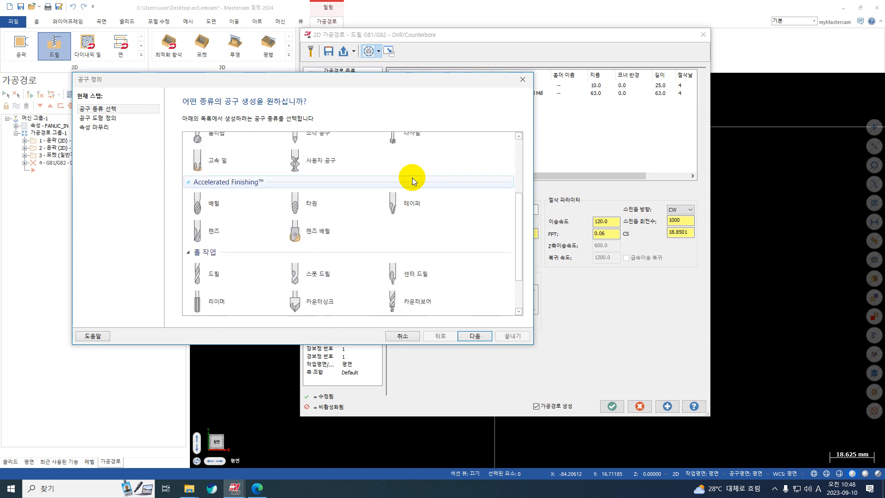
scroll(412, 178, up, 3)
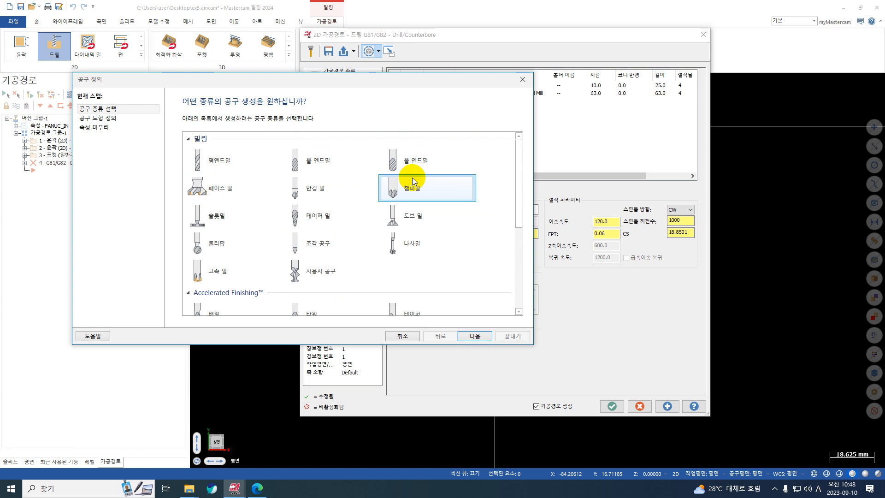
scroll(410, 191, down, 3)
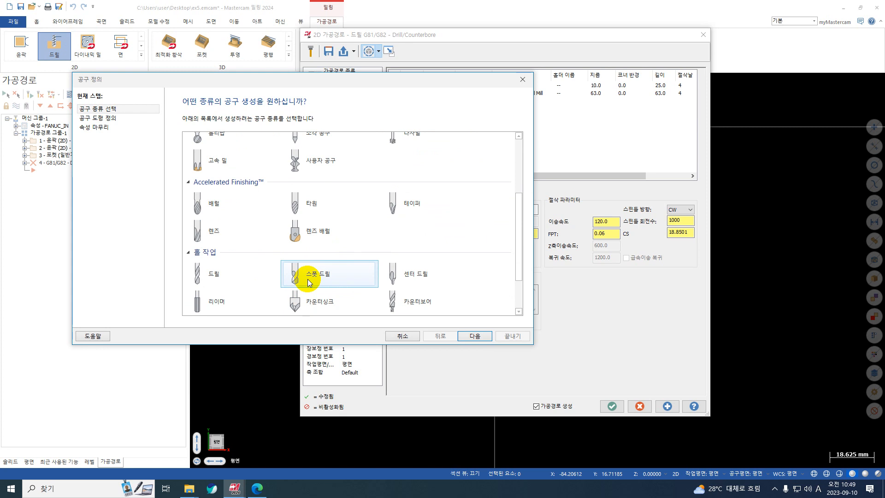
scroll(226, 213, up, 5)
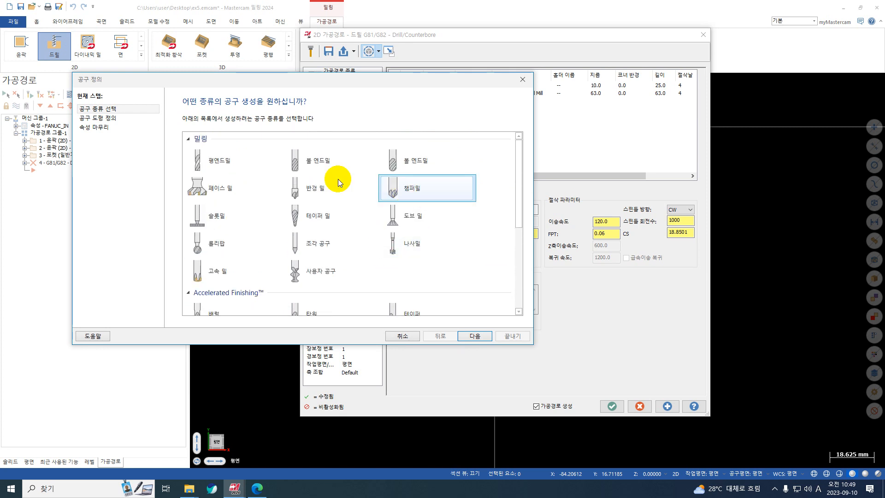
Define the chamfer mill's geometry with an outside diameter of 12 and a tip diameter of 0.2
click(104, 120)
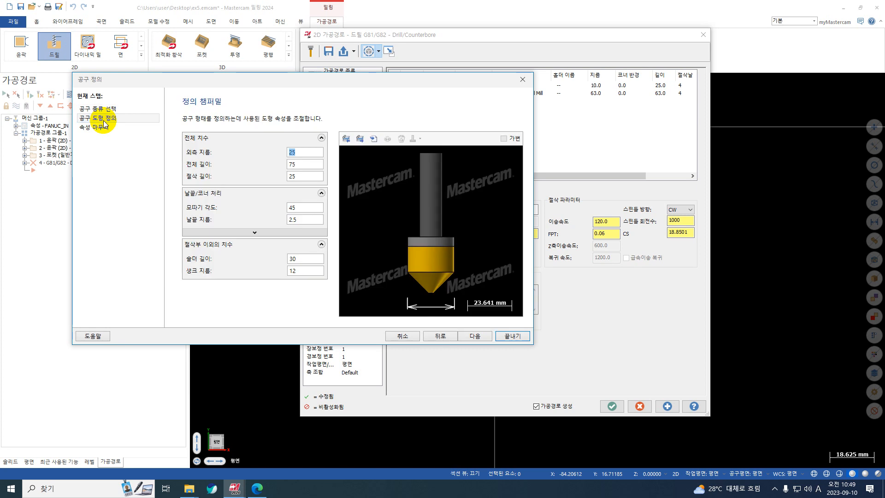
text(12)
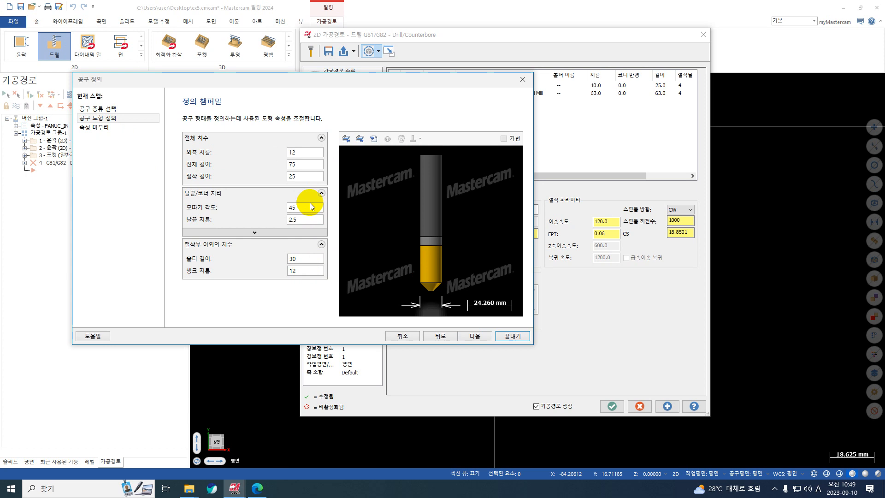
click(293, 221)
drag(297, 222, 240, 216)
text(0.2)
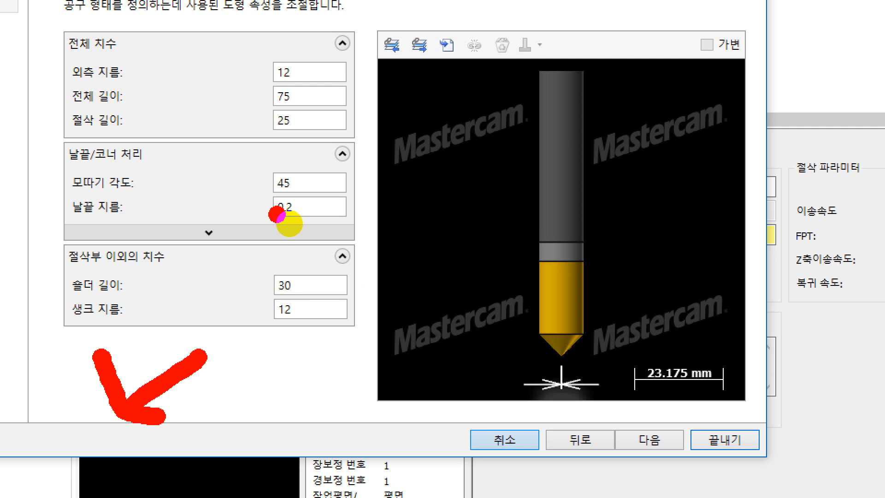
mouse_move(278, 225)
mouse_down()
mouse_move(303, 225)
mouse_move(282, 231)
mouse_up()
key(Escape)
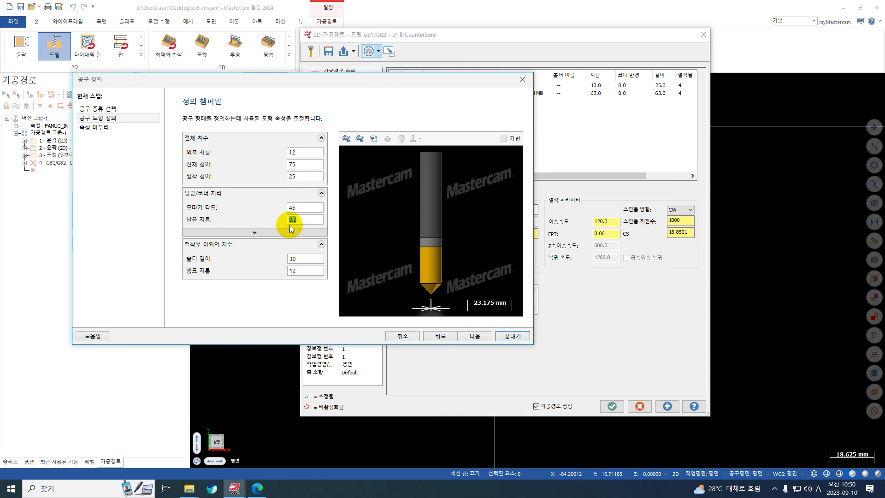
Set the chamfer mill's feed rate to 1500 and spindle speed to 3000, and finish creating the tool
click(117, 128)
drag(330, 236, 235, 239)
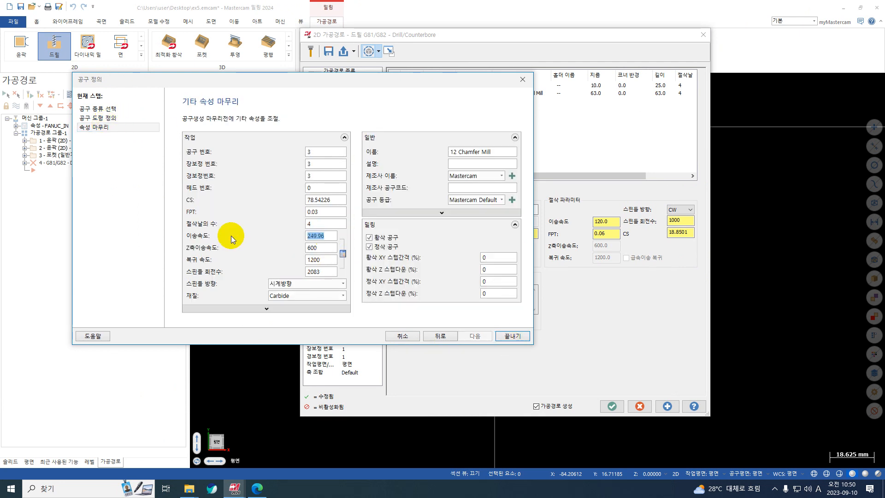
text(1500)
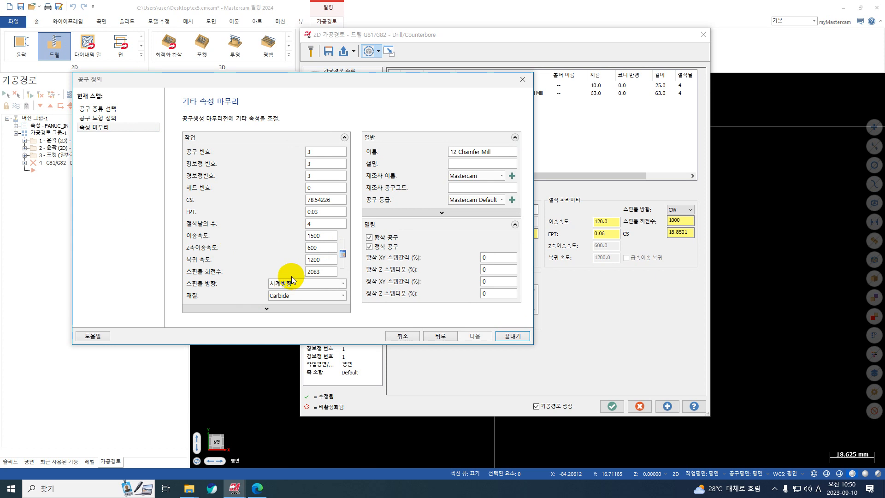
click(317, 271)
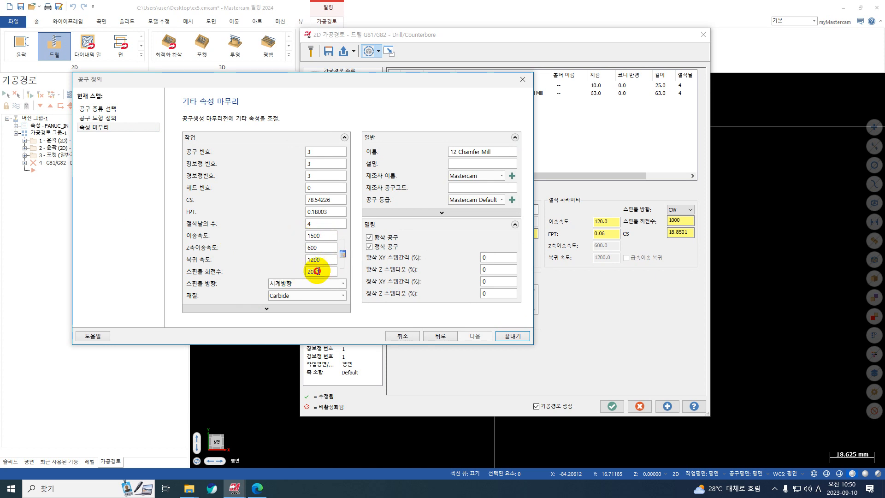
drag(335, 272, 268, 272)
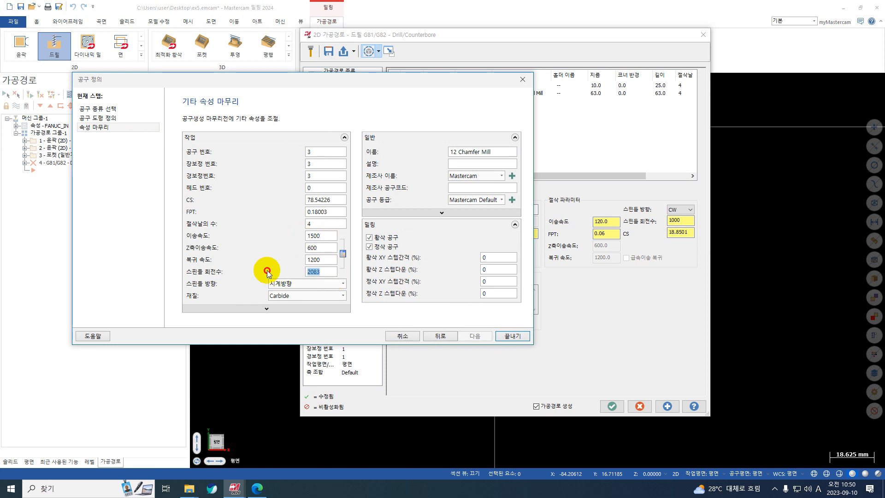
text(3000)
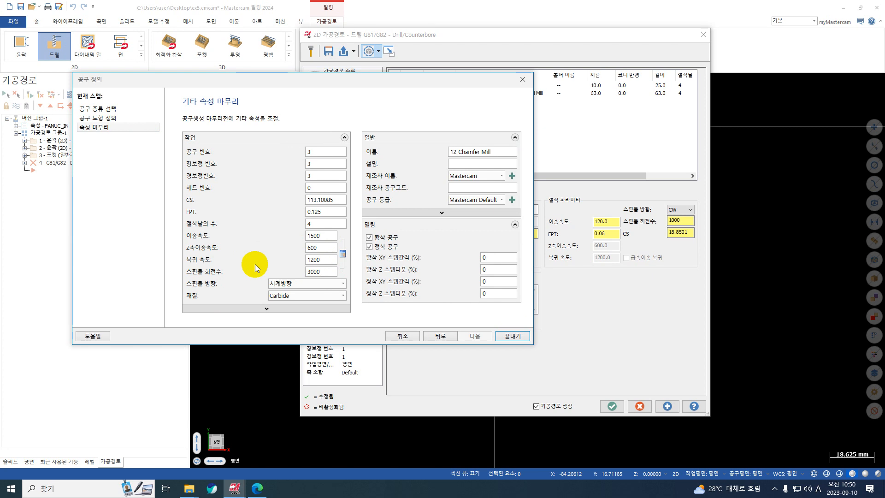
click(511, 336)
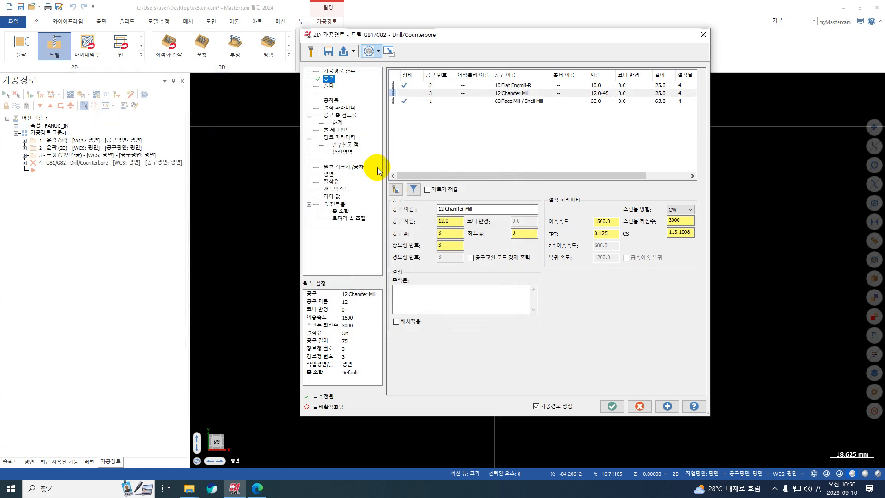
Review the drill operation's cut parameters and open the cutting depth in the linking parameters for editing
click(348, 108)
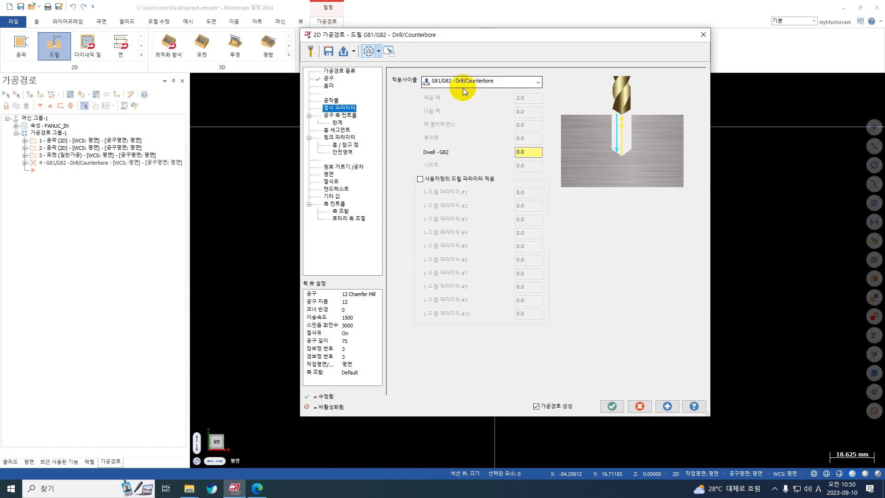
click(346, 138)
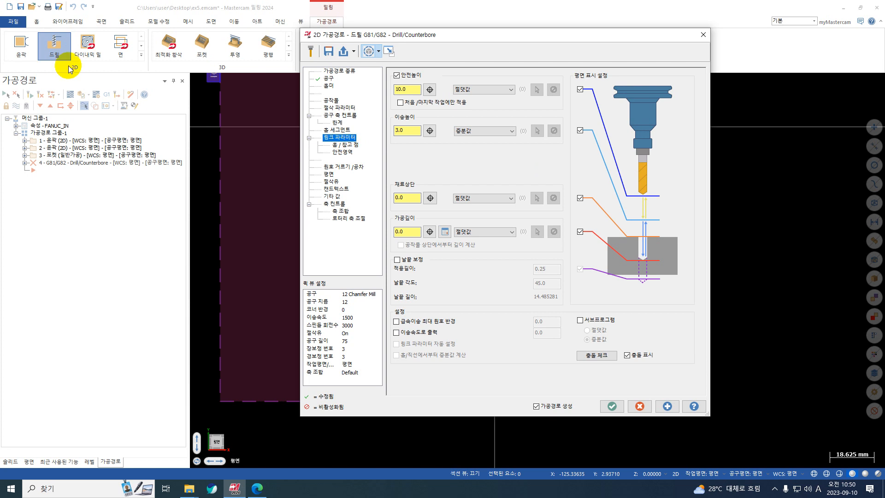
click(141, 54)
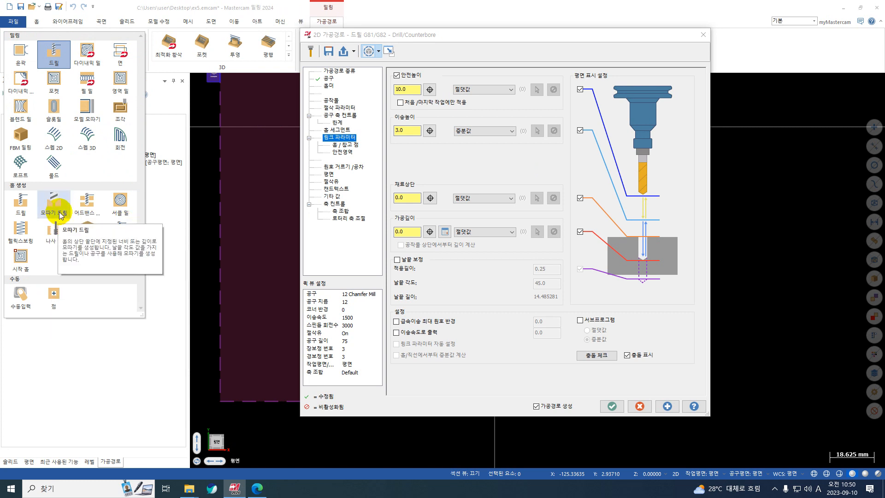
click(421, 164)
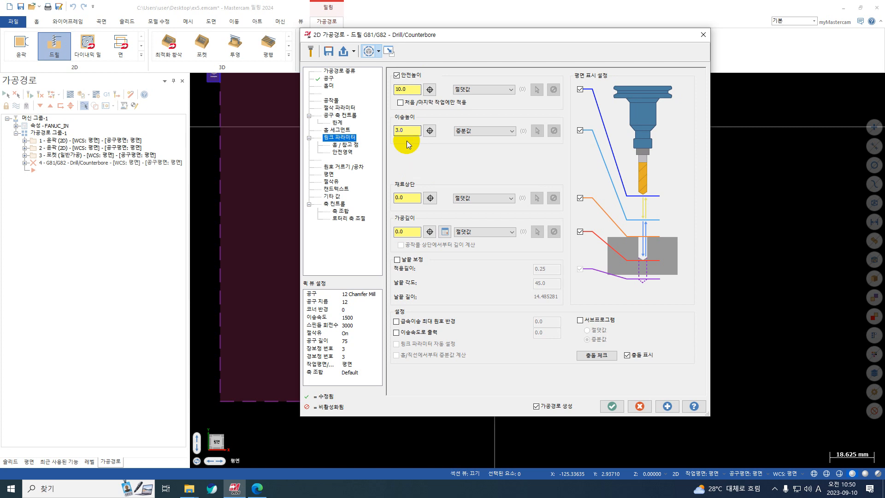
double_click(414, 233)
key(ctrl+1)
click(521, 111)
mouse_move(484, 166)
mouse_down()
mouse_move(518, 201)
mouse_move(584, 150)
mouse_up()
drag(557, 176, 584, 179)
drag(548, 210, 575, 212)
mouse_move(448, 162)
mouse_down()
mouse_move(414, 198)
mouse_move(430, 181)
mouse_up()
click(198, 302)
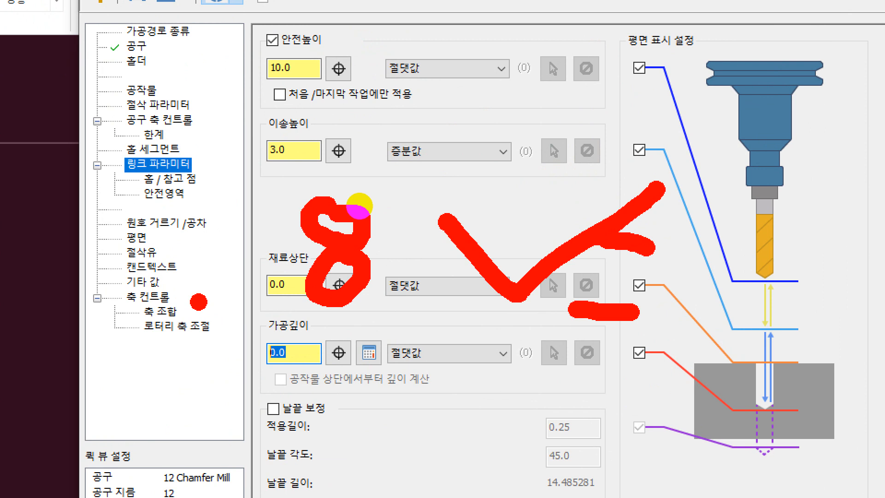
drag(589, 161, 629, 154)
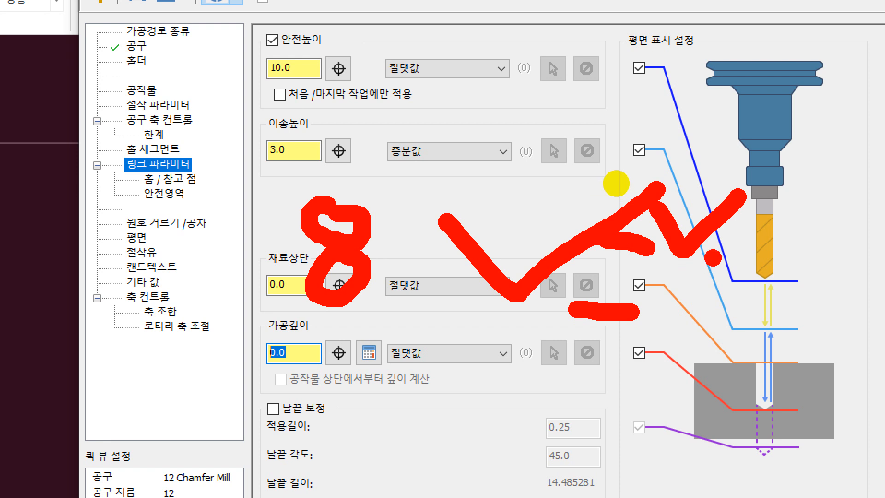
drag(717, 256, 595, 252)
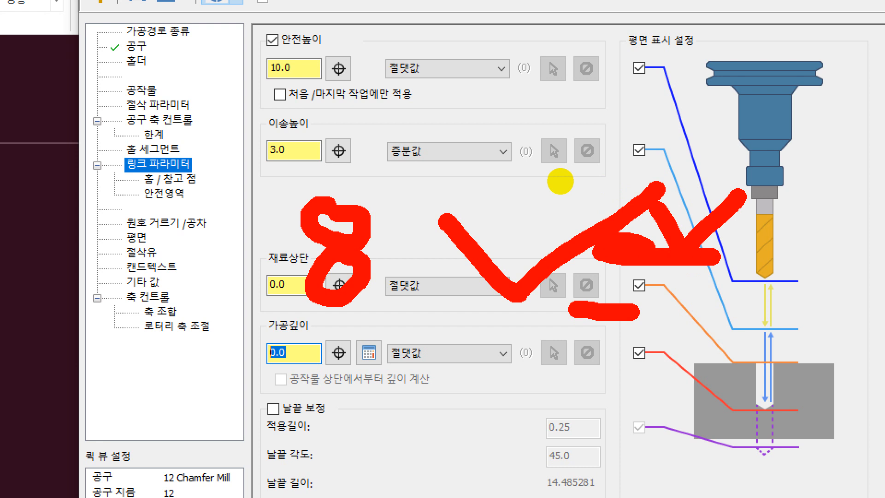
key(Escape)
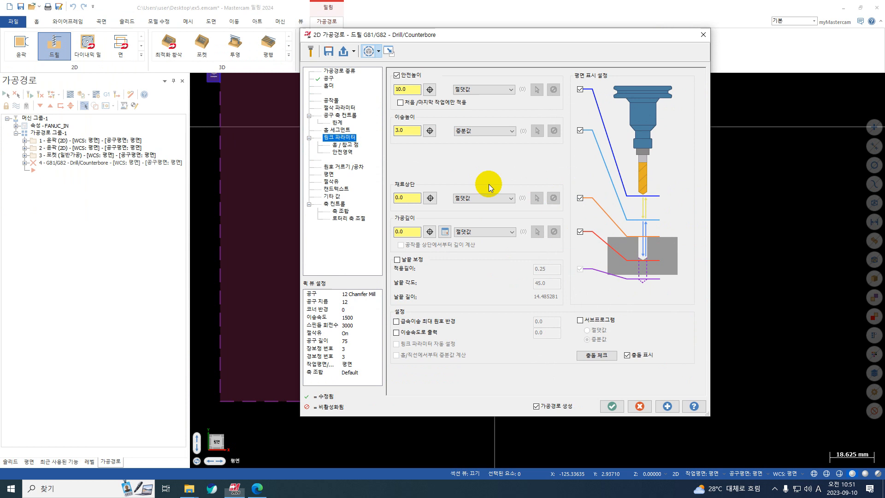
Set the drill operation's cutting depth to -4.2 and generate the chamfer mill toolpath
click(414, 234)
drag(413, 233, 386, 237)
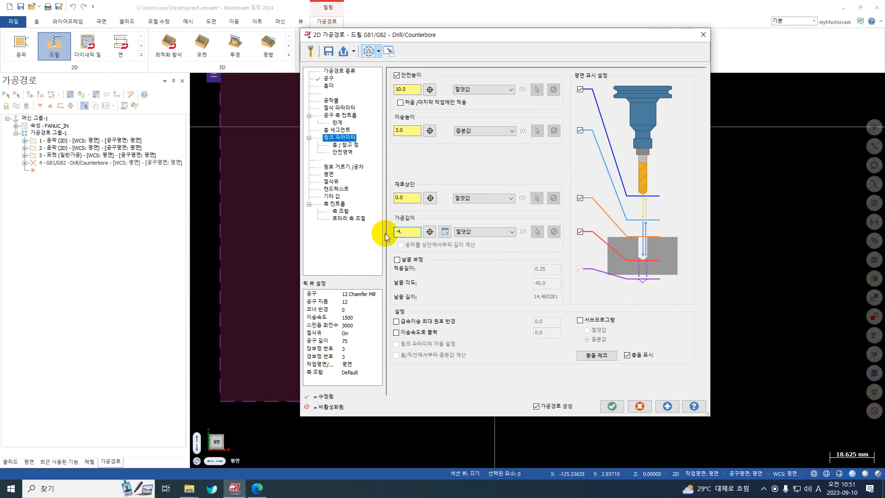
text(-4)
click(666, 407)
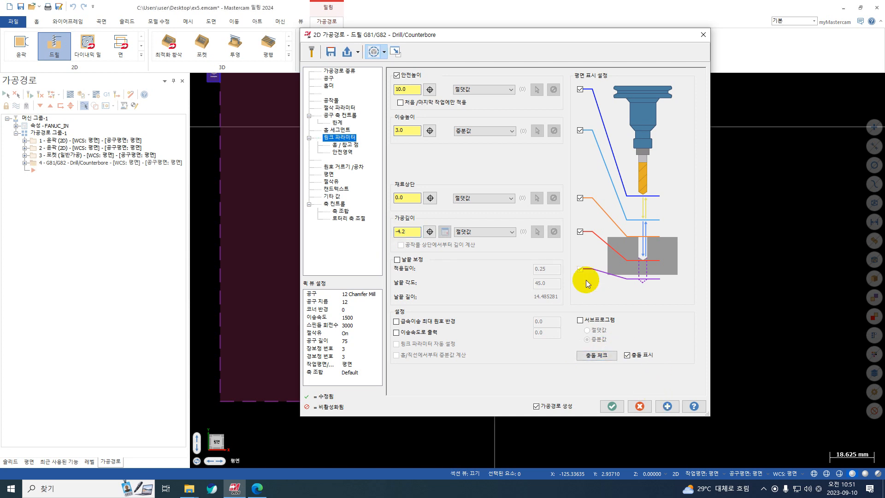
click(612, 407)
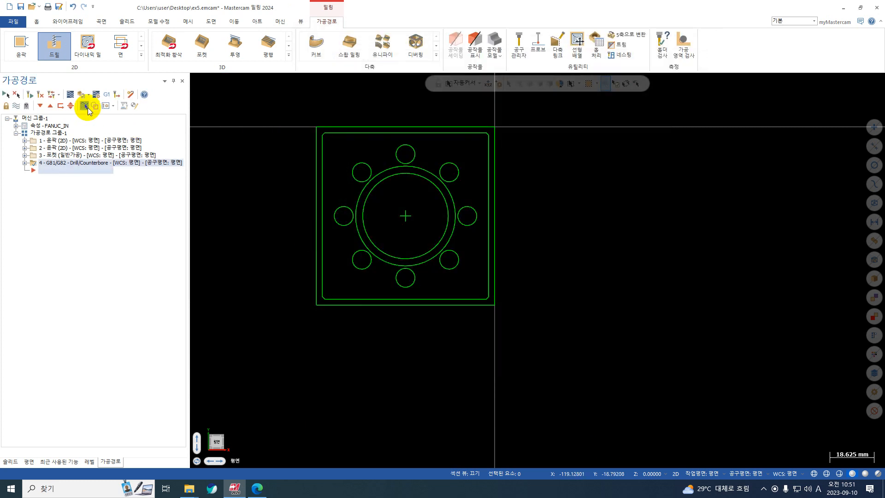
Backplot the drill toolpath over the eight holes to check the tool motion, and close the backplot
click(71, 94)
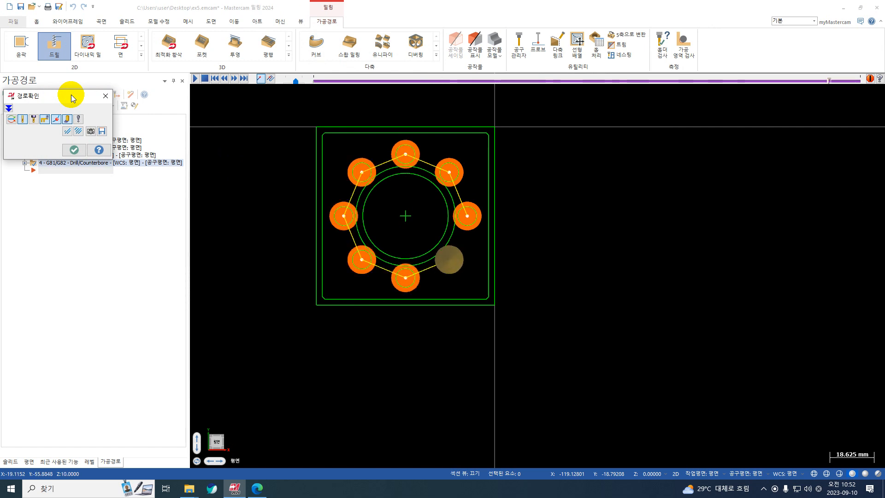
click(105, 96)
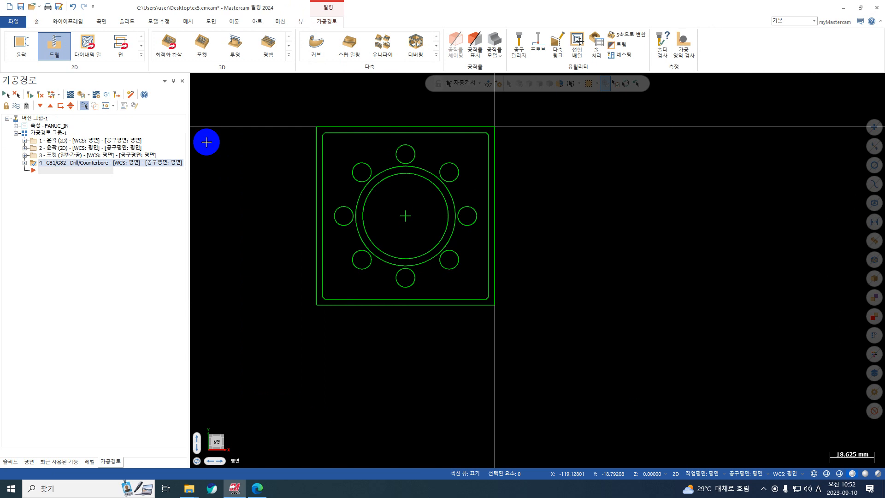
scroll(227, 145, down, 1)
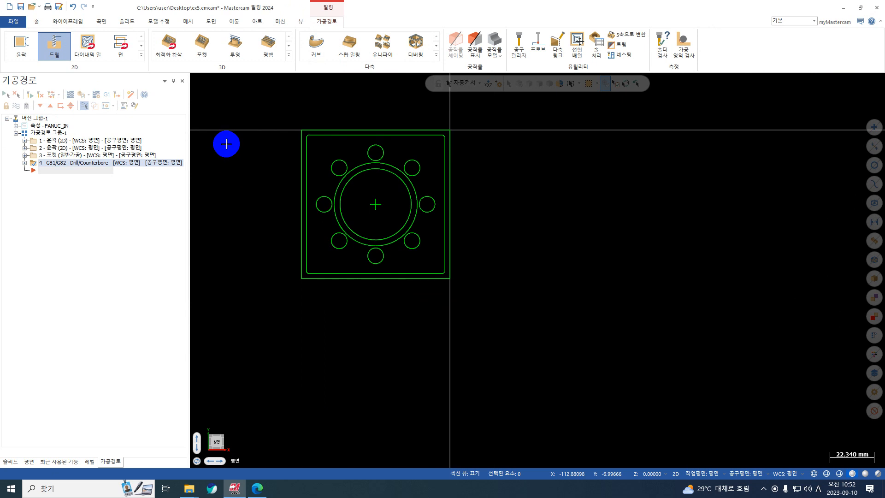